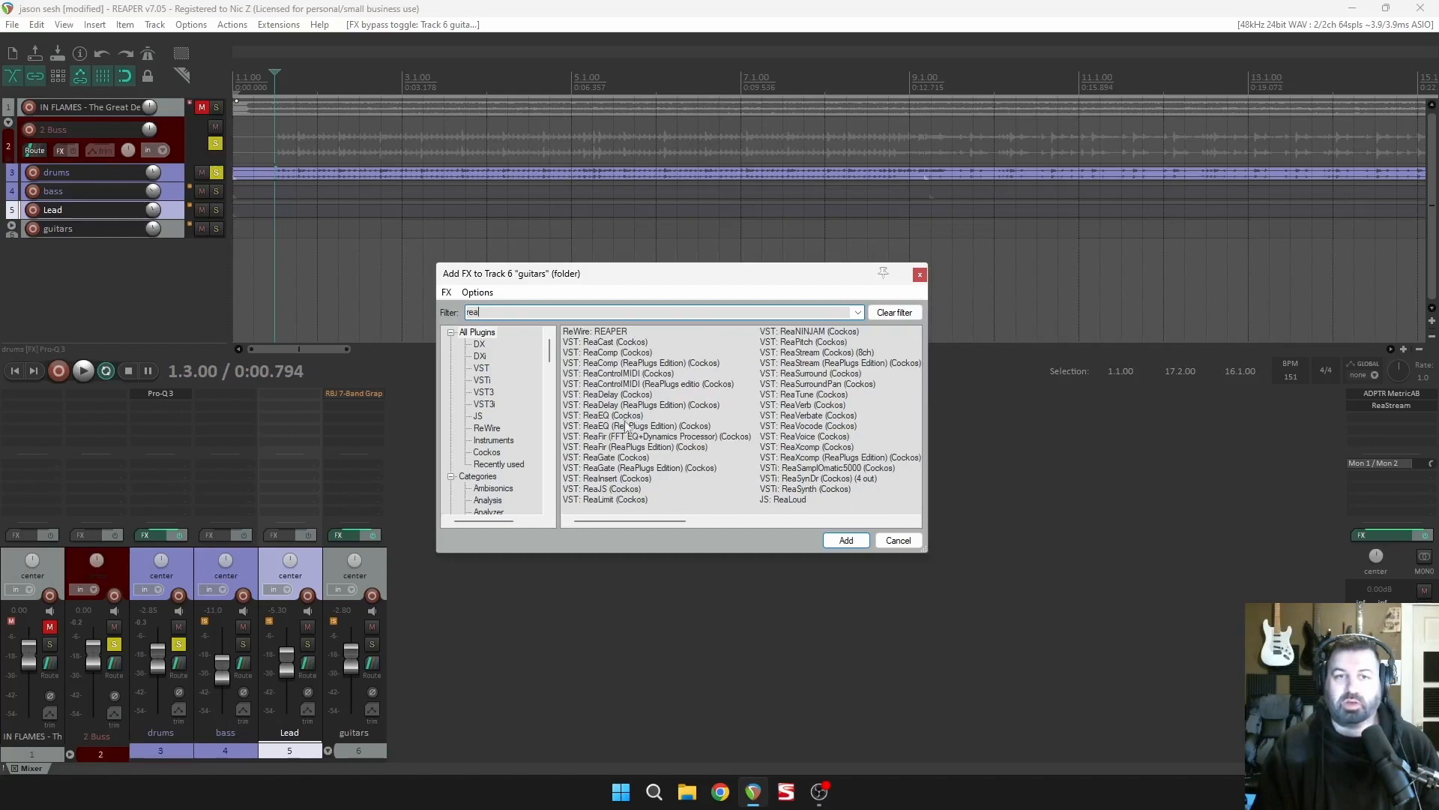
Add ReaEQ to the guitars track and remove its other bands, keeping only the low shelf and high shelf.
click(845, 539)
drag(268, 51, 648, 172)
alt+click(505, 263)
alt+click(569, 264)
alt+click(452, 284)
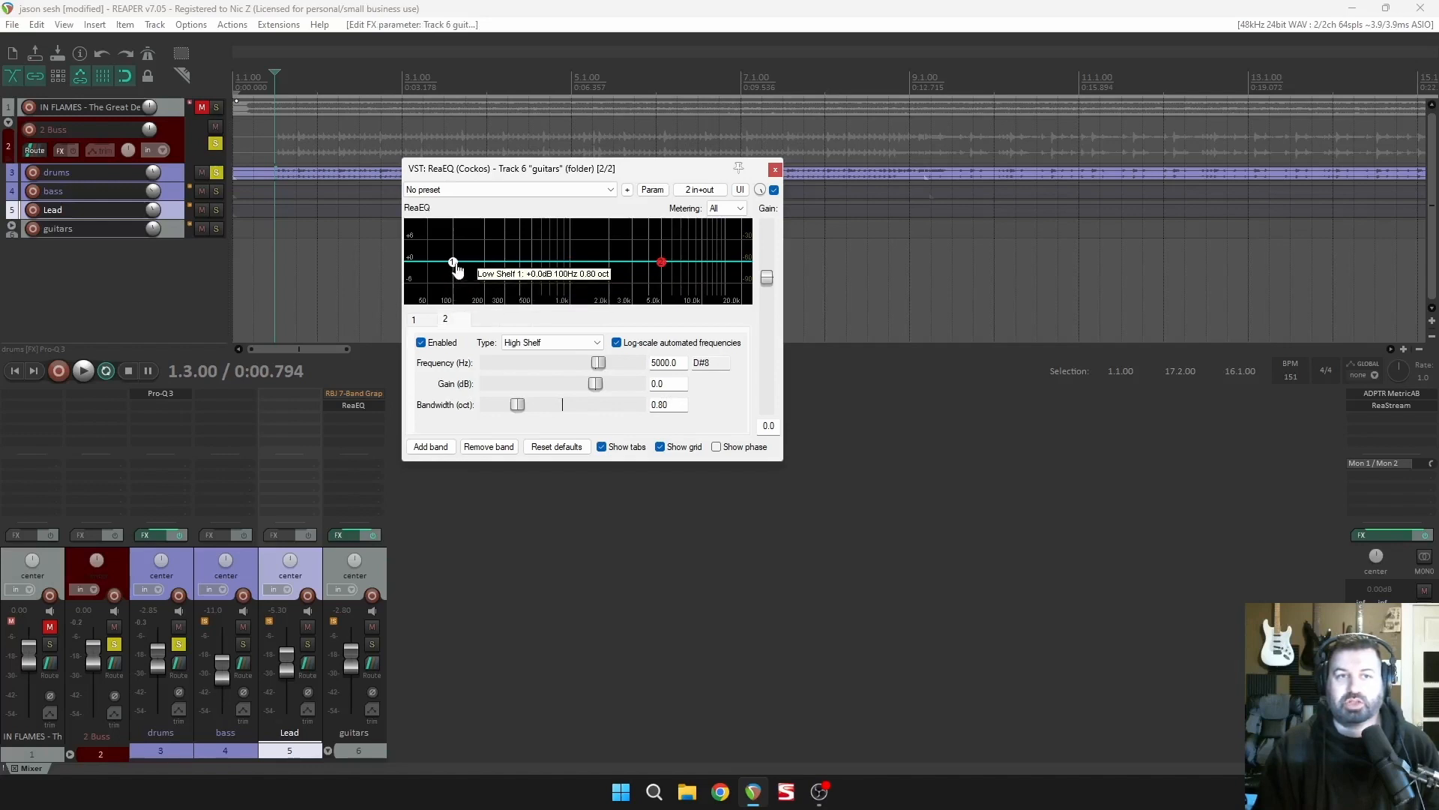
Bring the low and high shelf bands close together near 500 Hz at 0 dB, with the low shelf at about 447.5 Hz.
drag(664, 272, 526, 272)
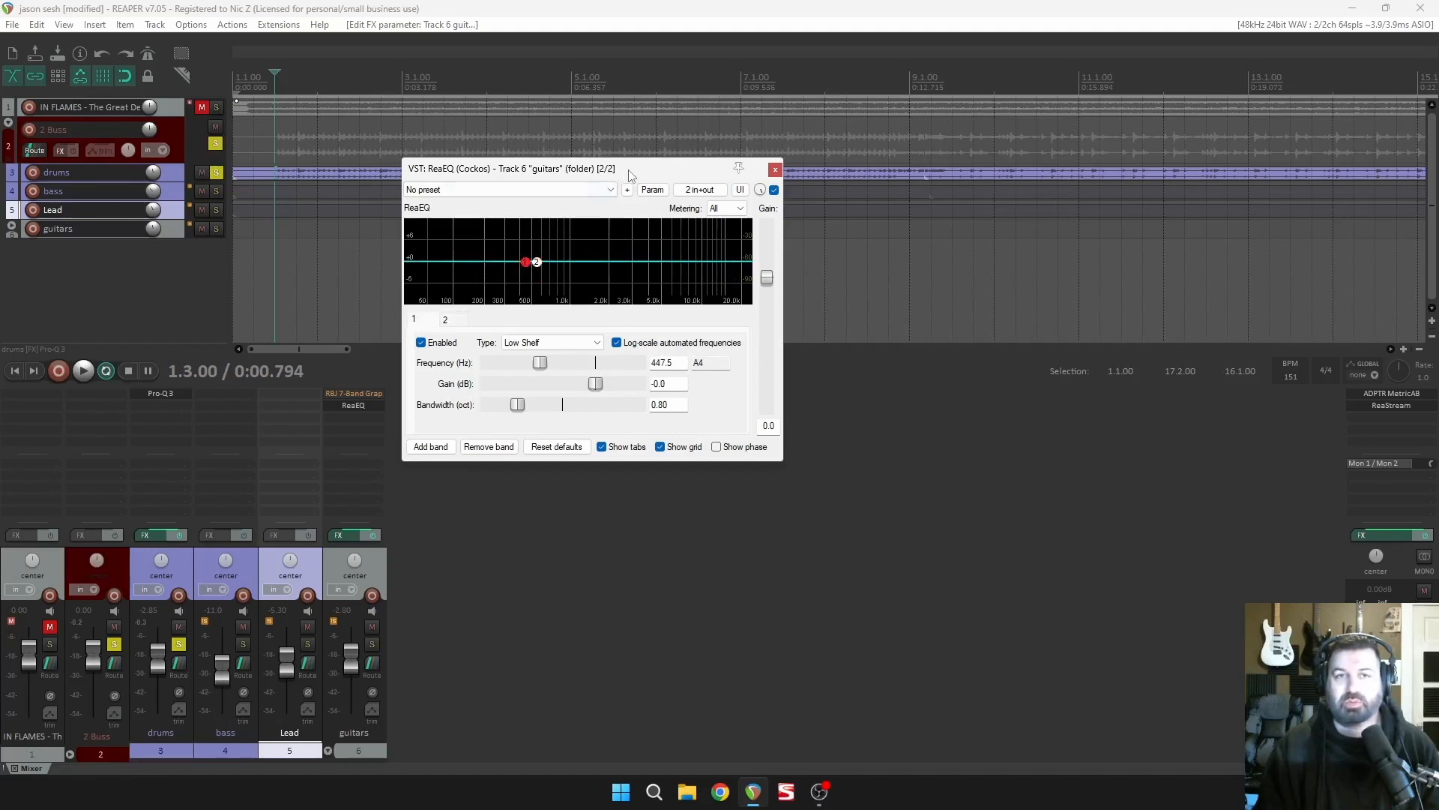
drag(625, 170, 743, 177)
Solo the guitars track and enlarge the ReaEQ window.
click(308, 644)
click(307, 645)
click(370, 644)
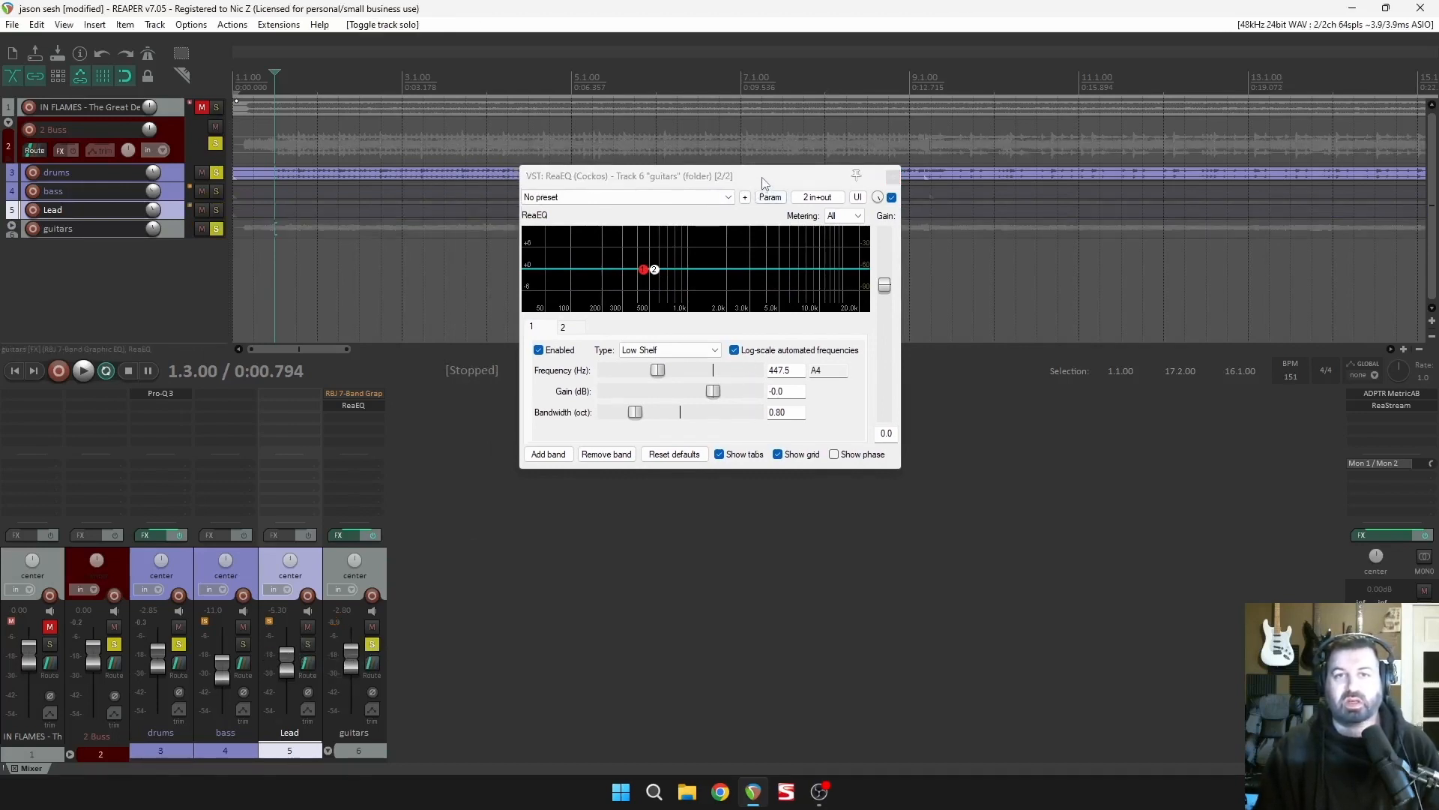
drag(763, 182, 770, 246)
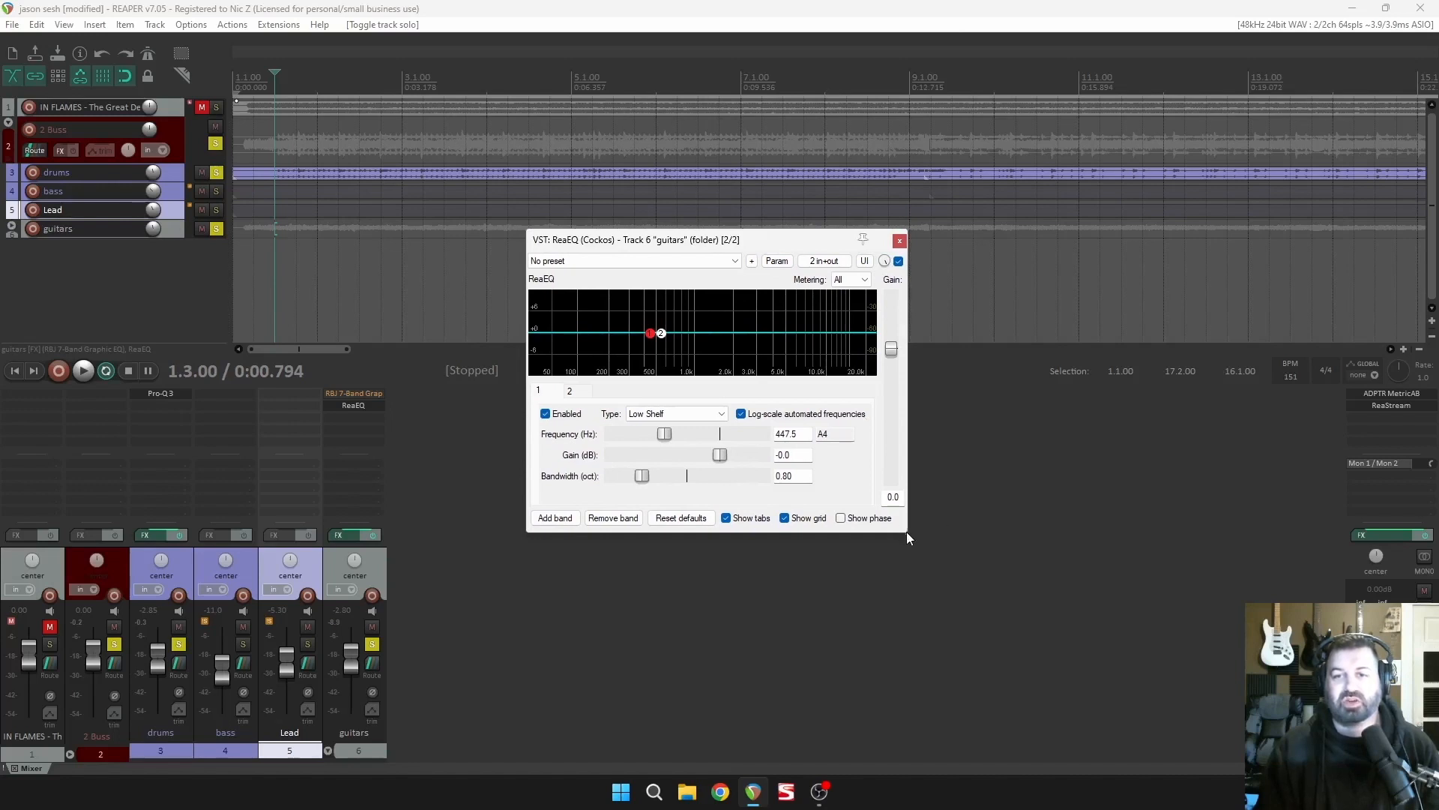
drag(906, 532, 1295, 716)
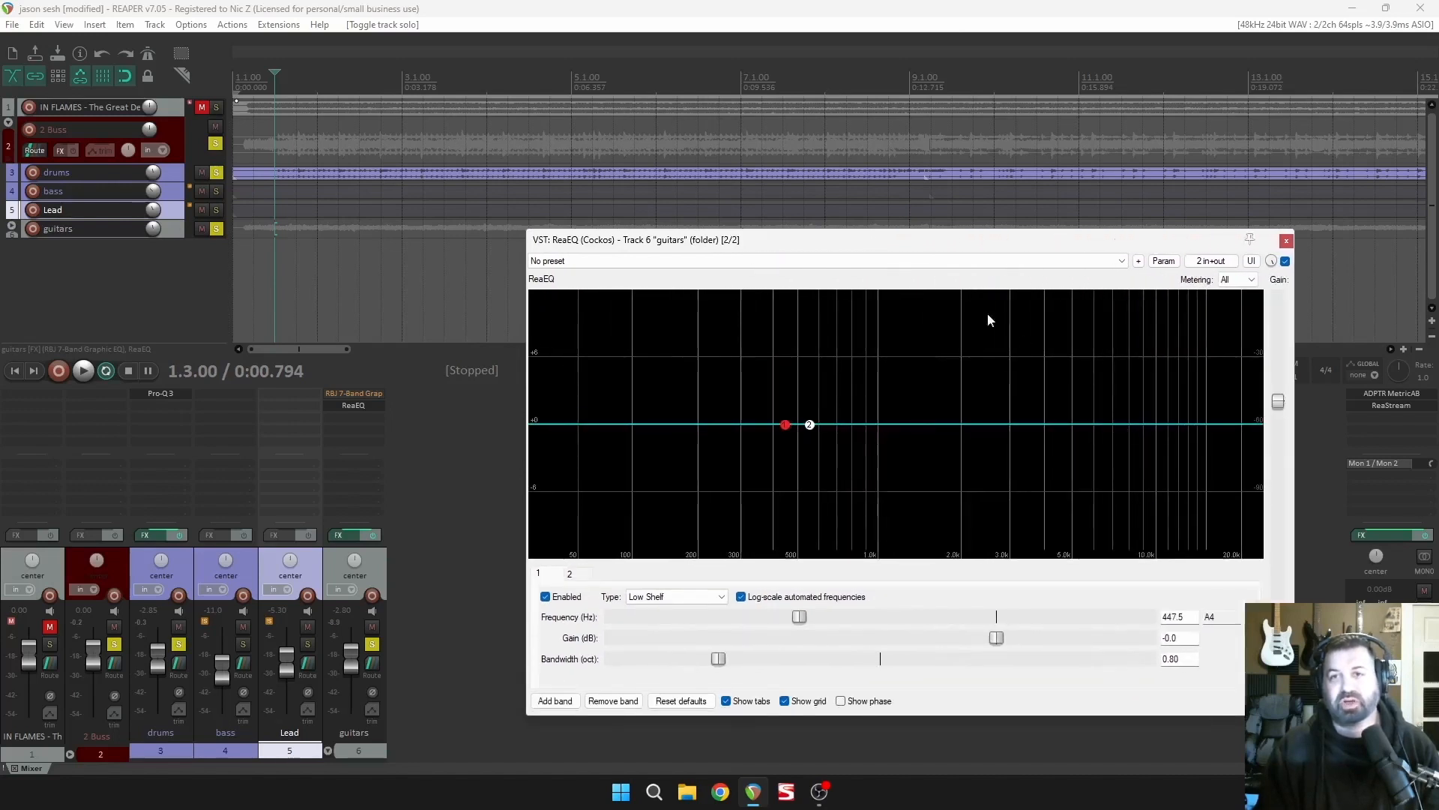
drag(918, 241, 881, 165)
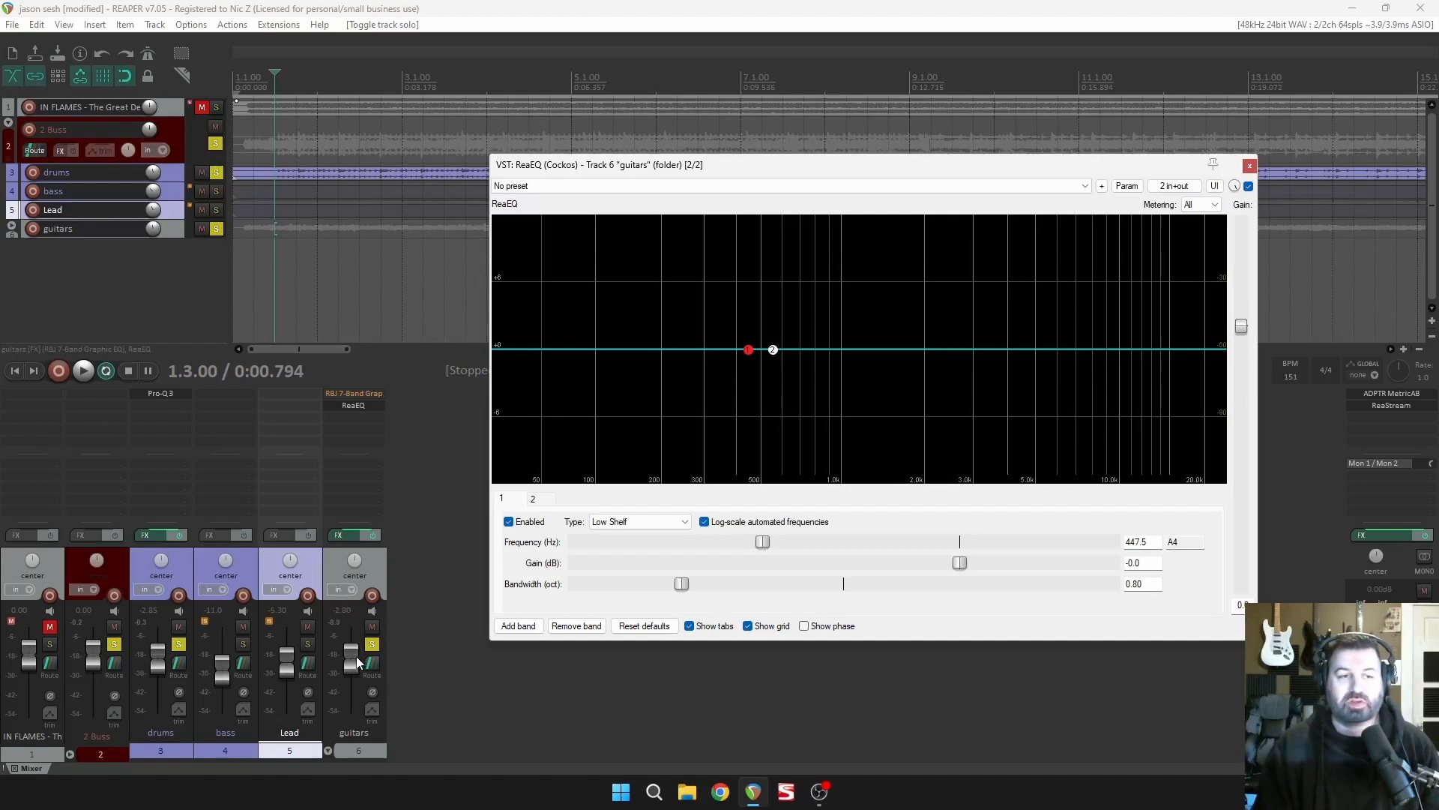
With the guitars fader fully down, play the mix and lower the drums track to about -4.42 dB, resetting the 2 Buss peak indicator.
drag(356, 661, 346, 692)
key(space)
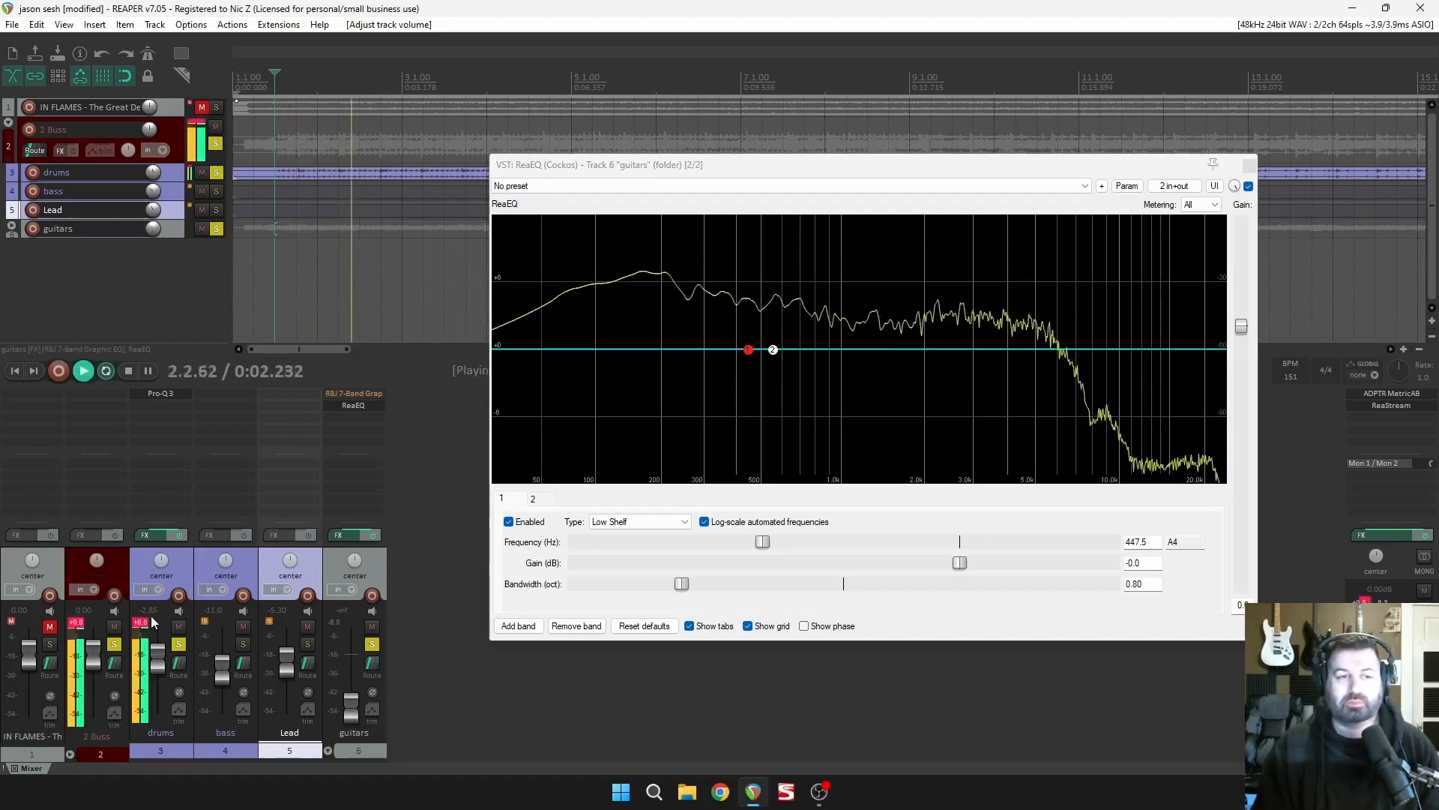
drag(157, 650, 159, 661)
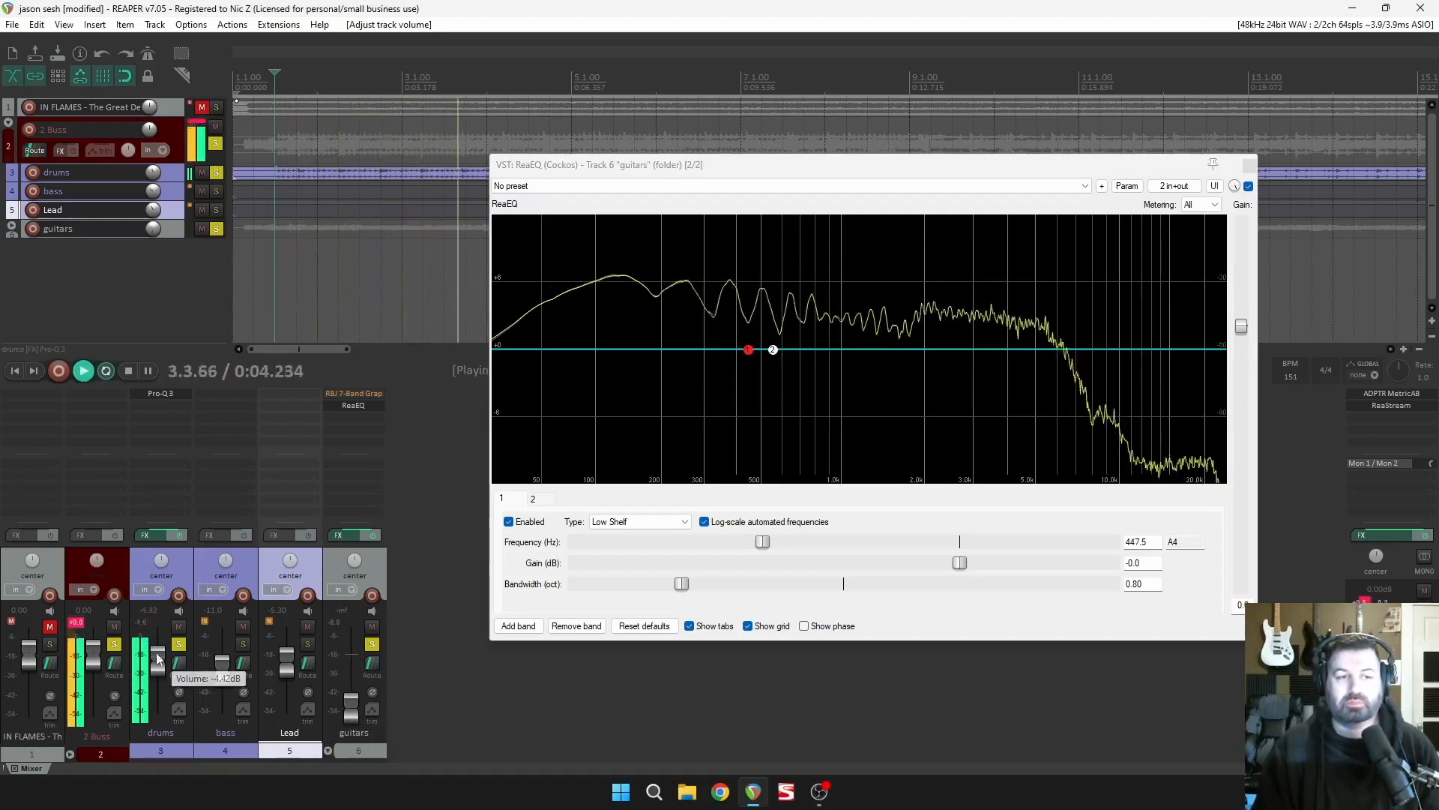
click(79, 623)
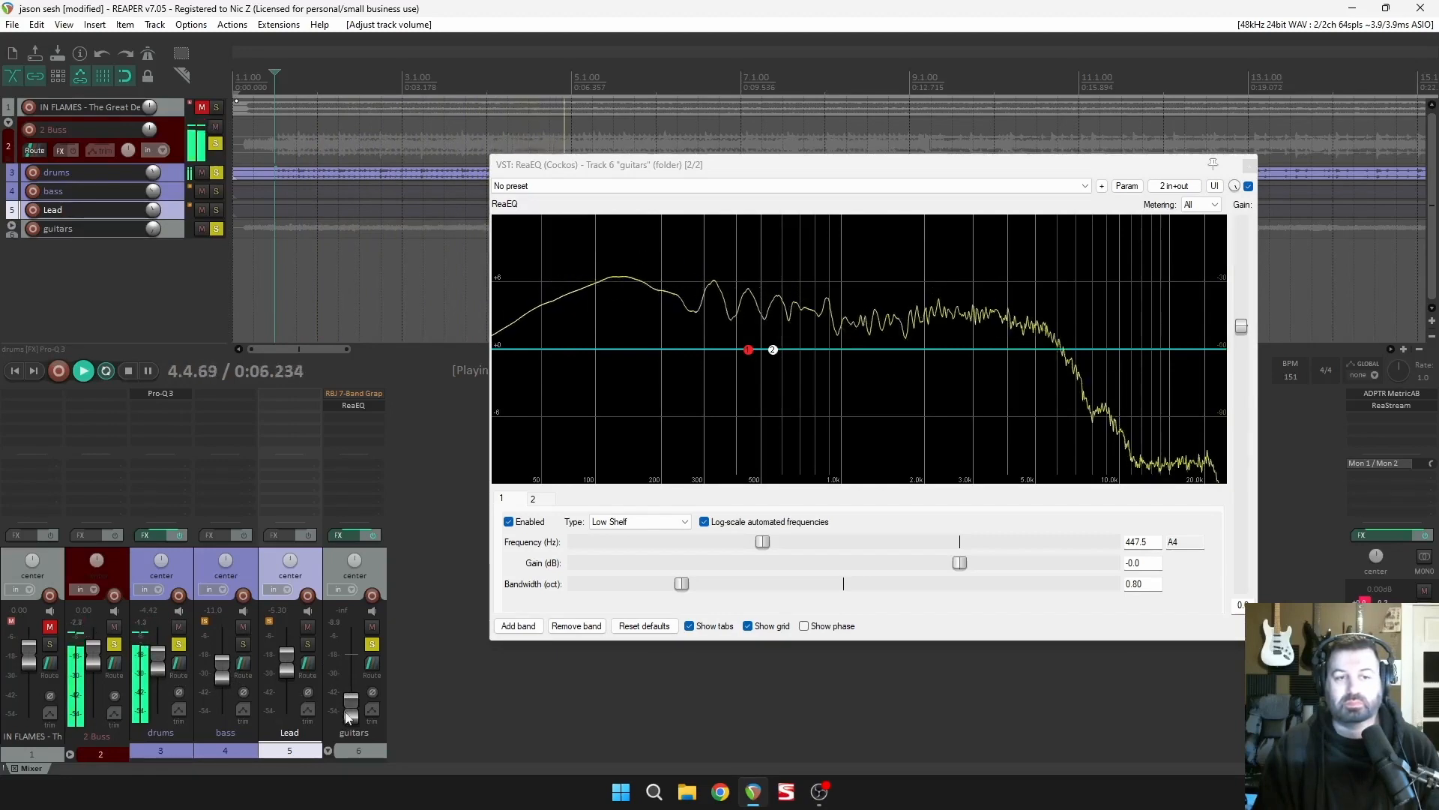
Bring the guitars track volume up to about -0.47 dB against the drums during playback.
drag(341, 707, 349, 669)
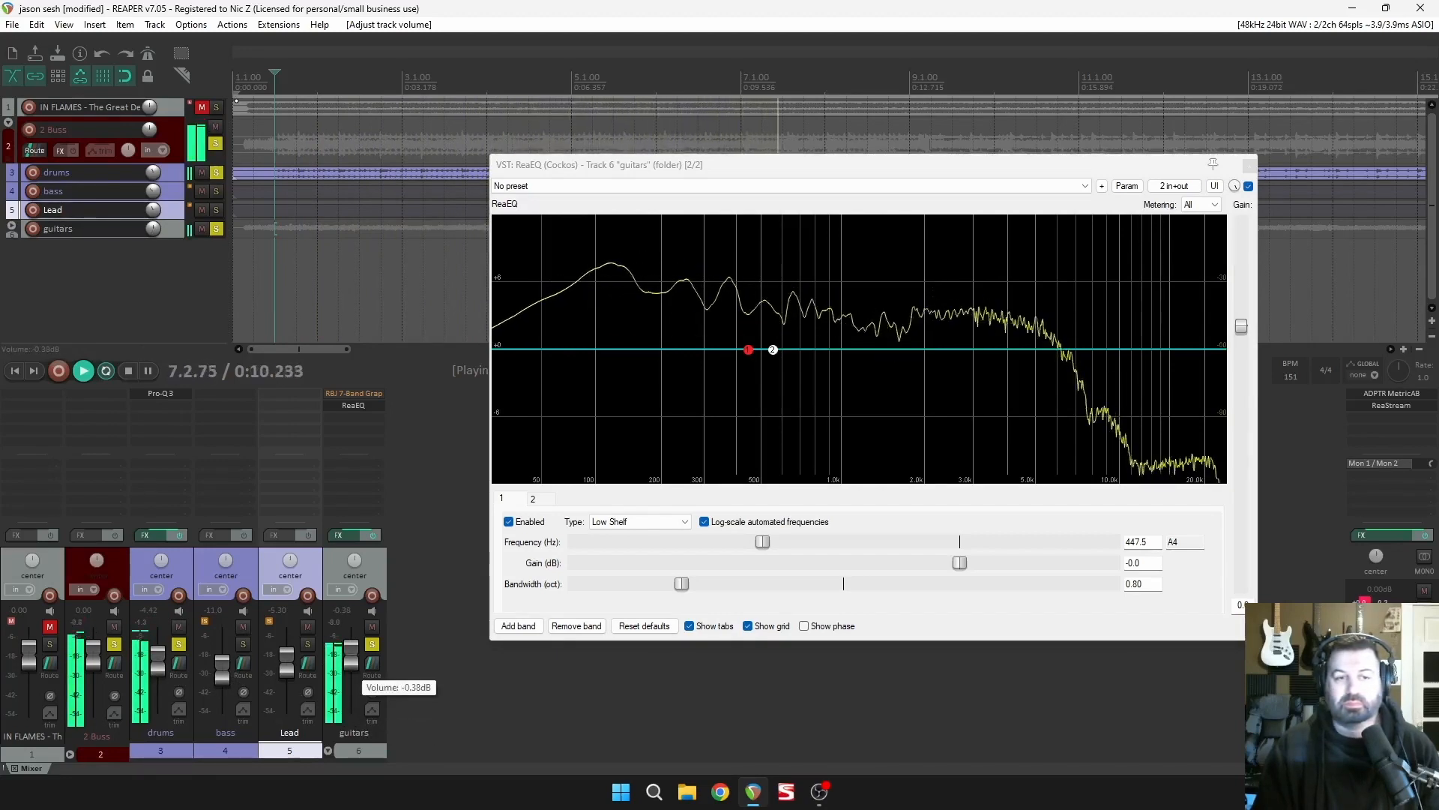
drag(350, 670, 350, 671)
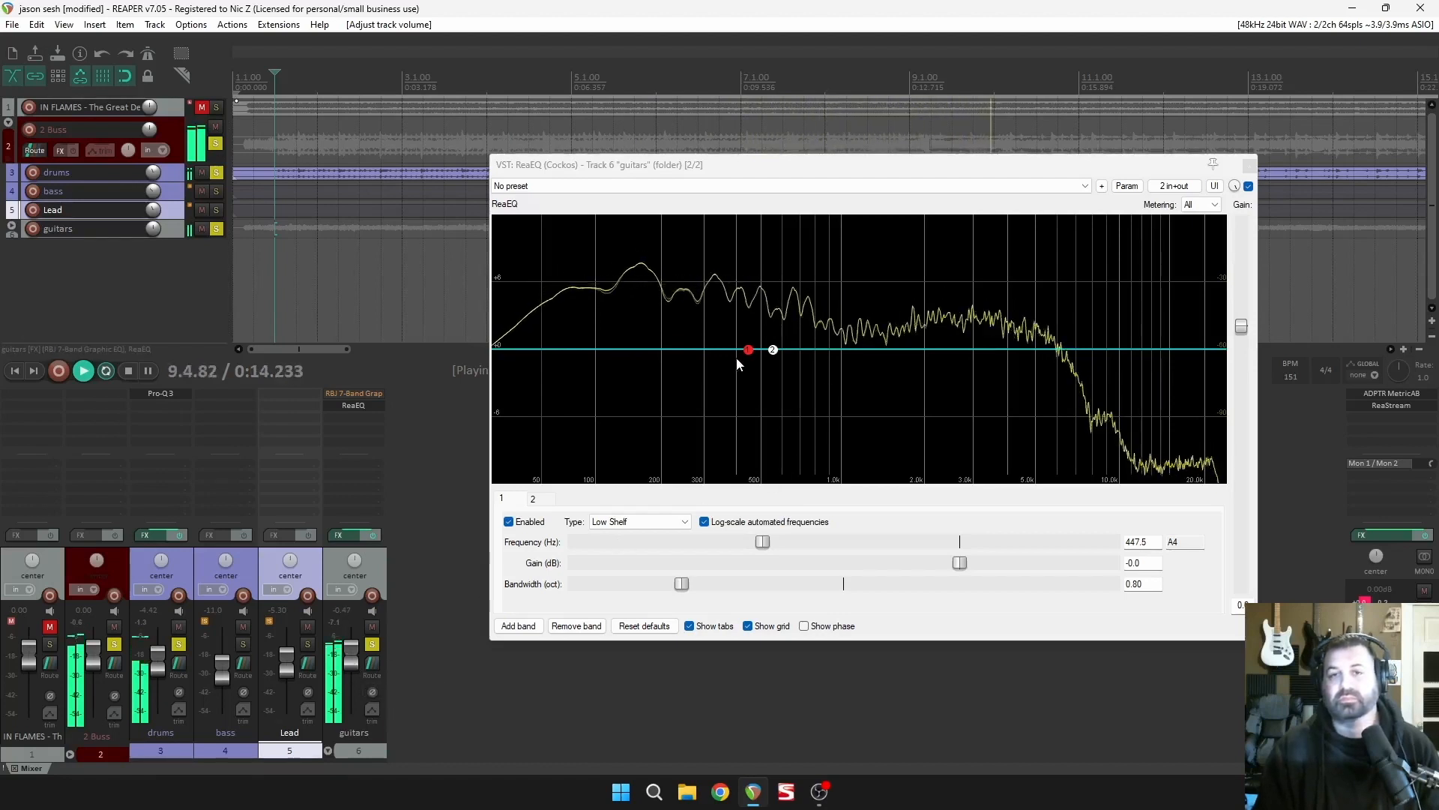
mouse_move(775, 359)
key(space)
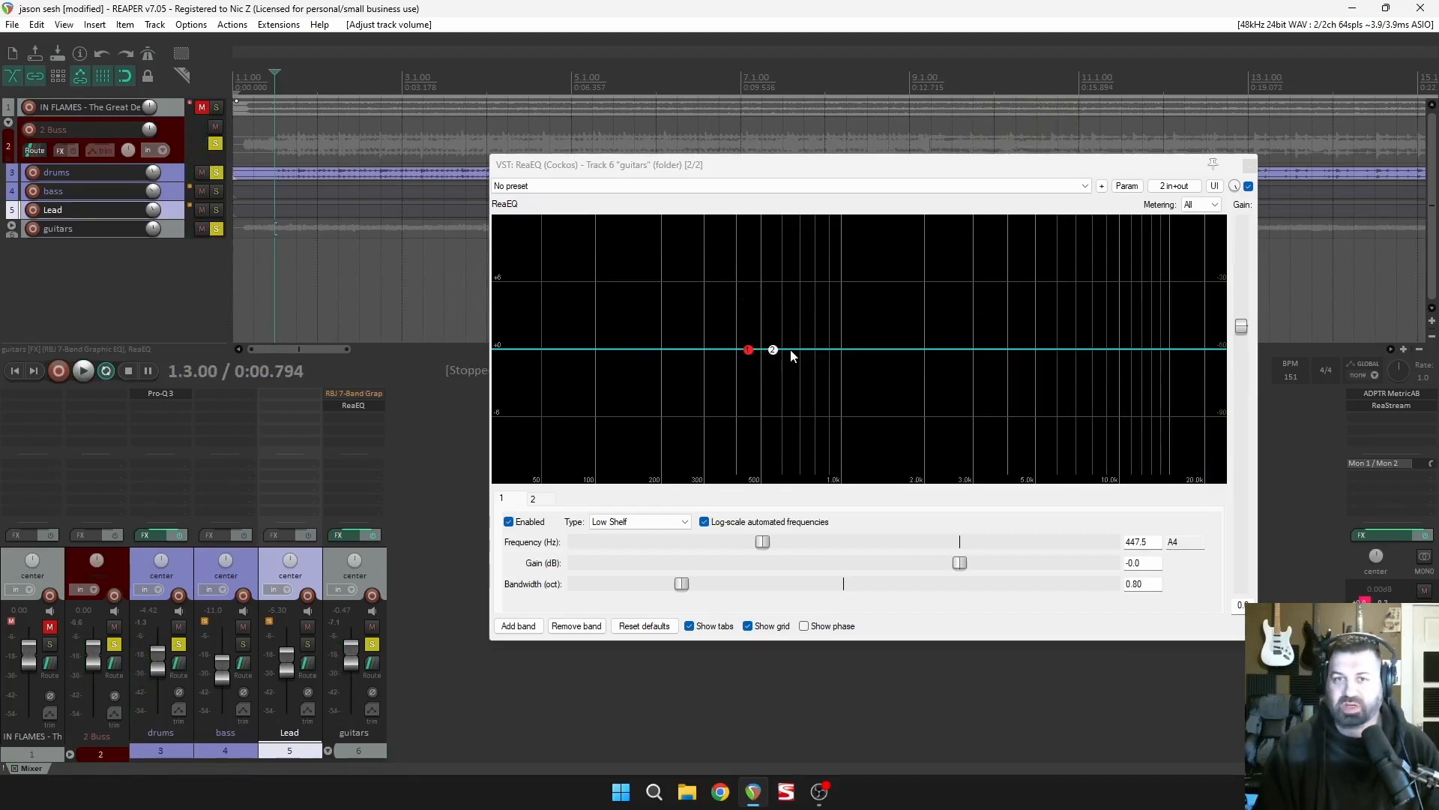
Boost the guitars ReaEQ high shelf by about 3.1 dB at about 564 Hz while the mix plays.
key(space)
drag(774, 351, 777, 320)
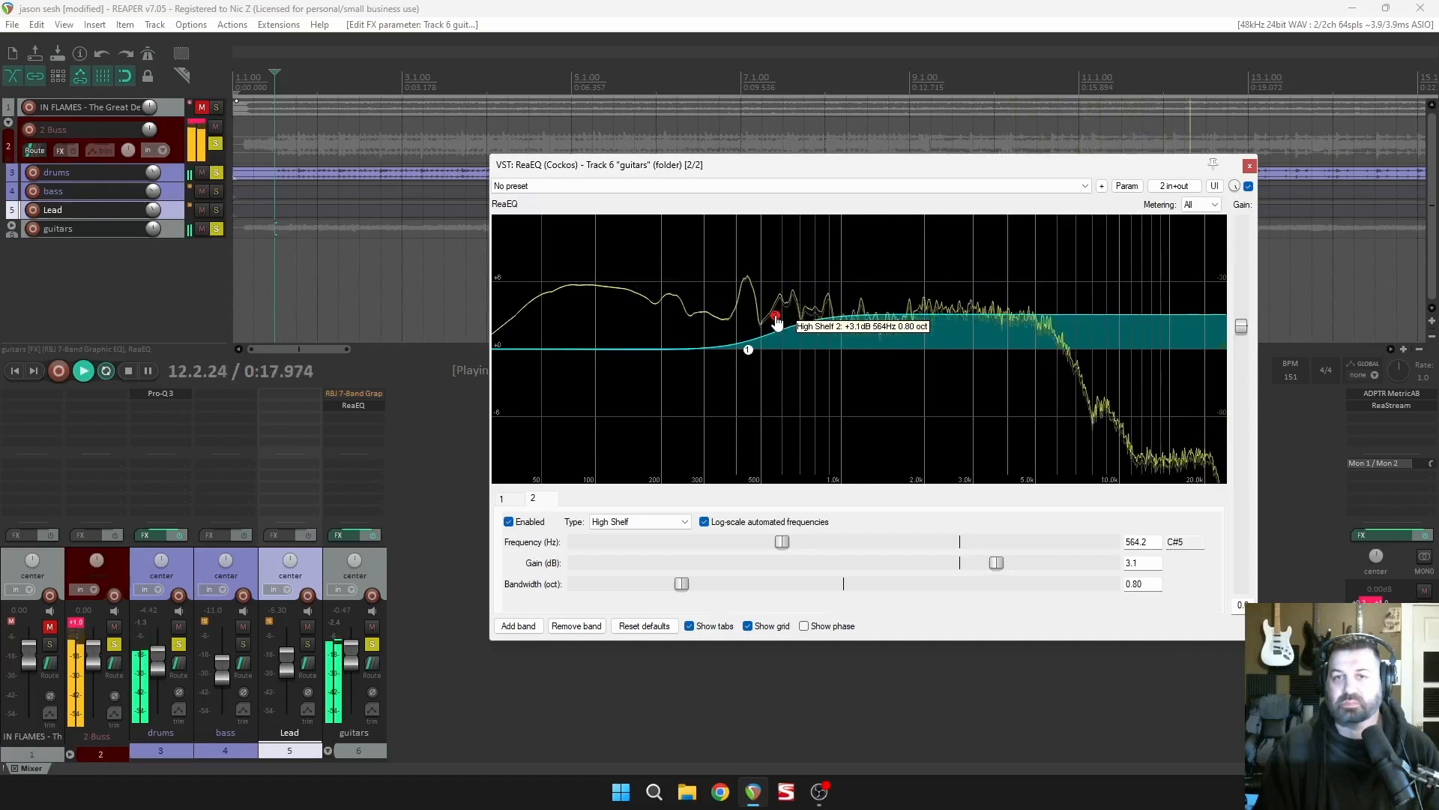
click(1249, 166)
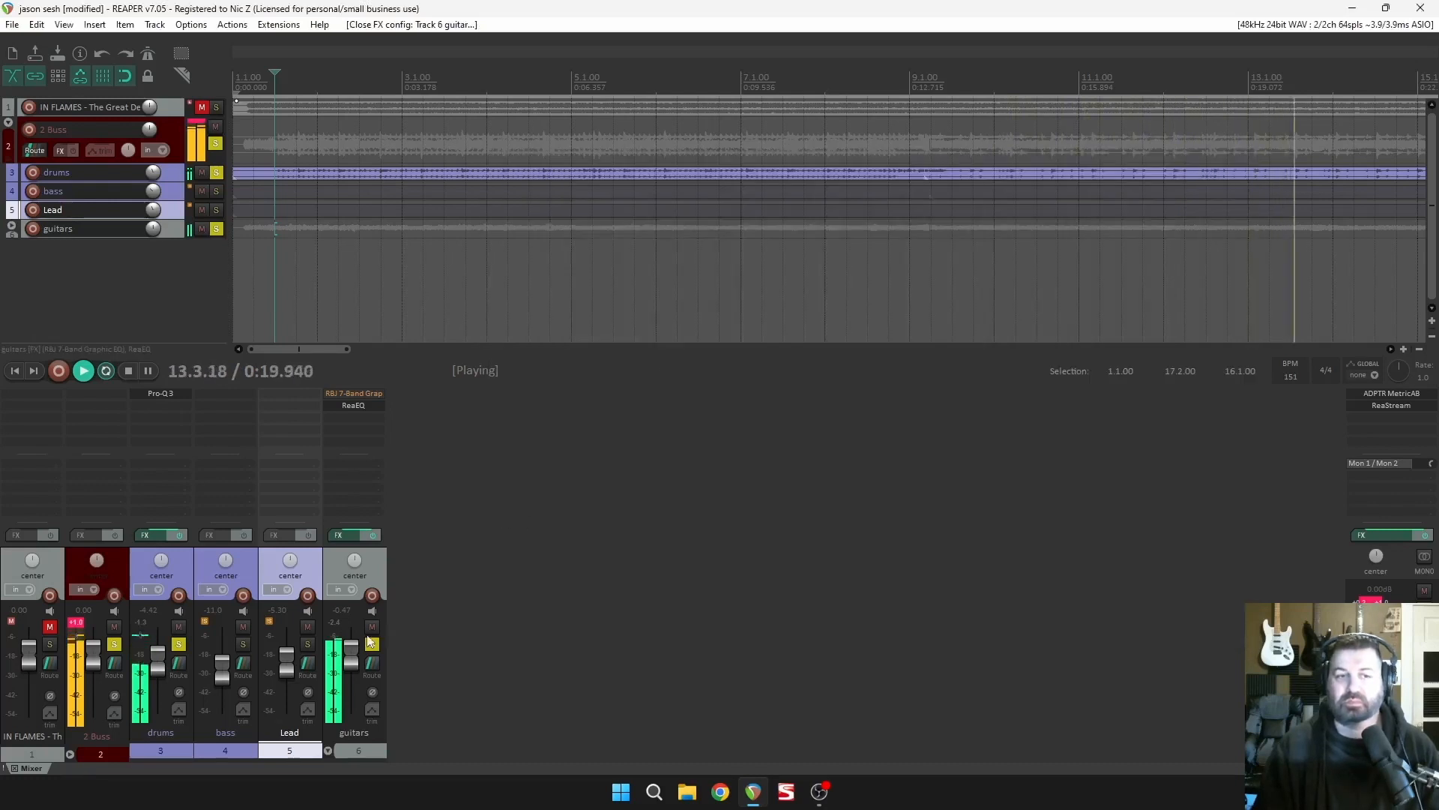
Lower the guitars track volume to about -2.75 dB, listen to the balance, and stop playback.
drag(351, 649, 349, 664)
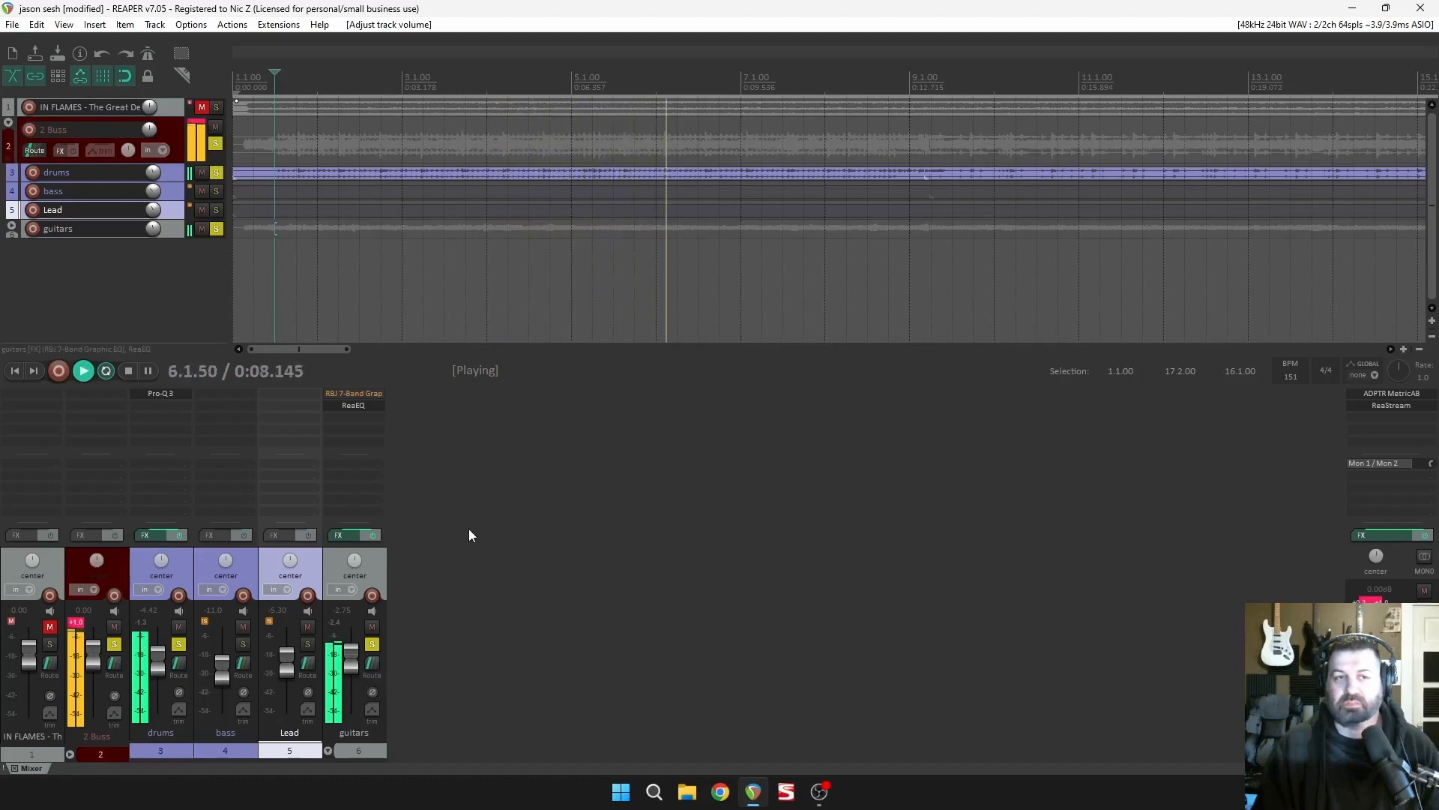
key(space)
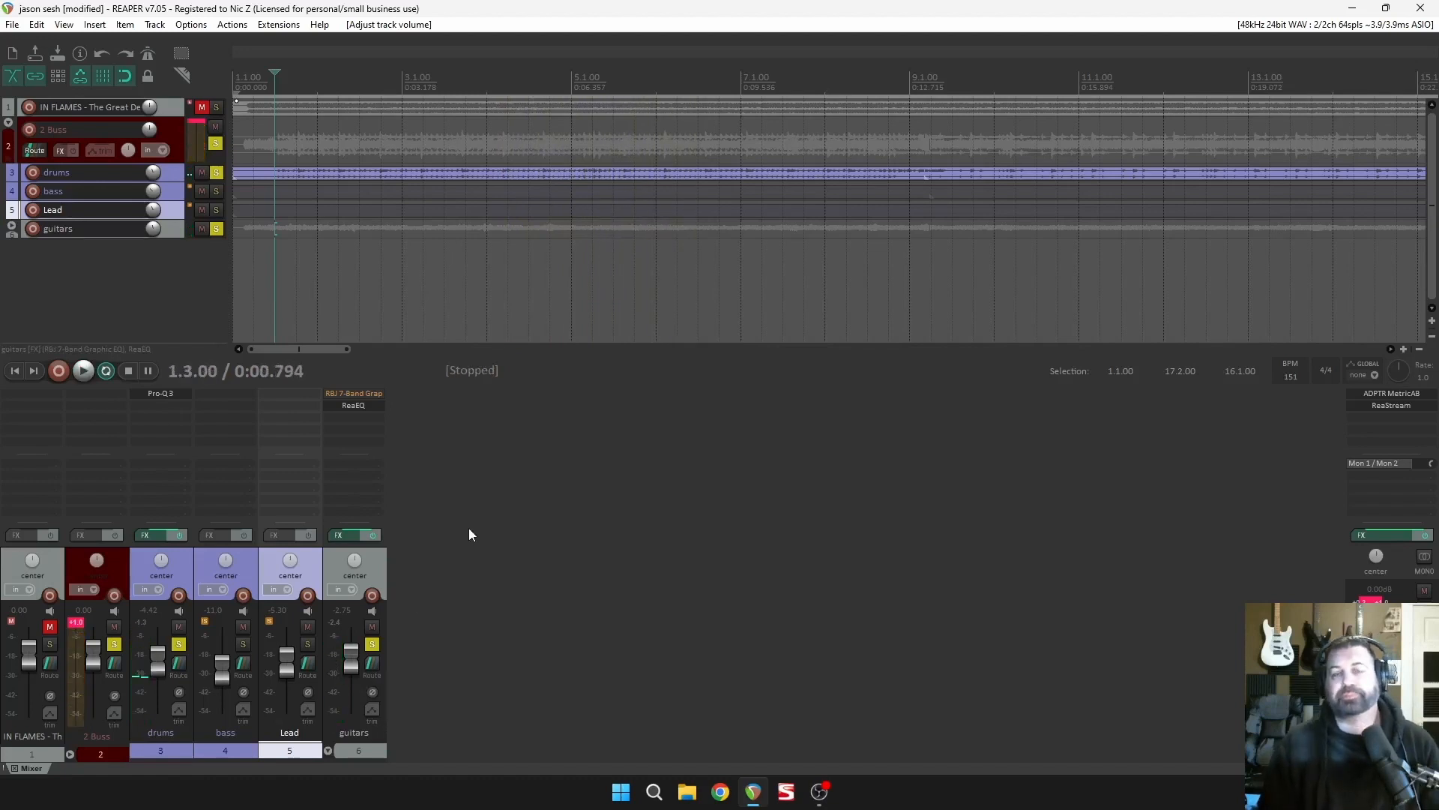
Try copying the guitars ReaEQ to the Lead track, and remove that copy.
click(376, 406)
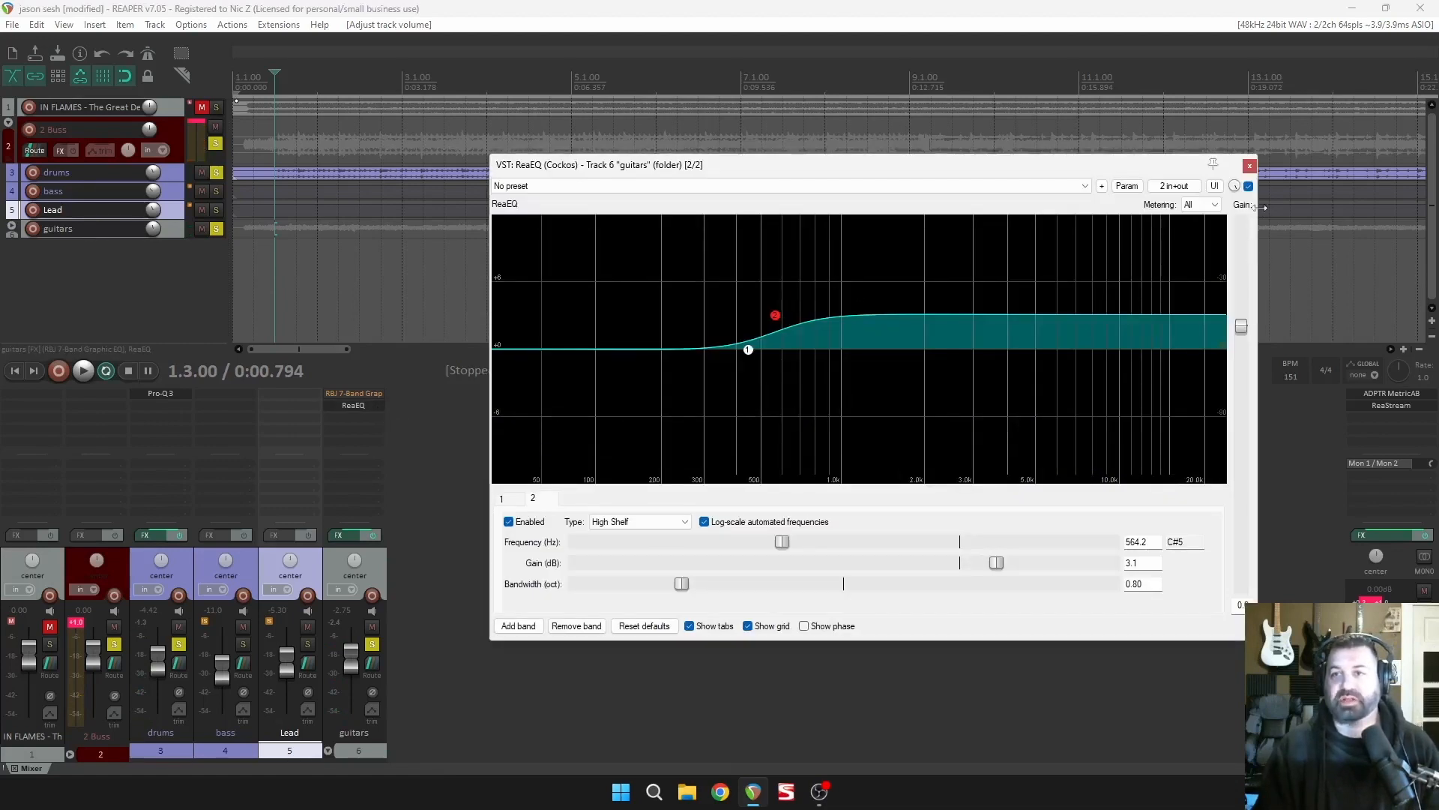
click(1250, 166)
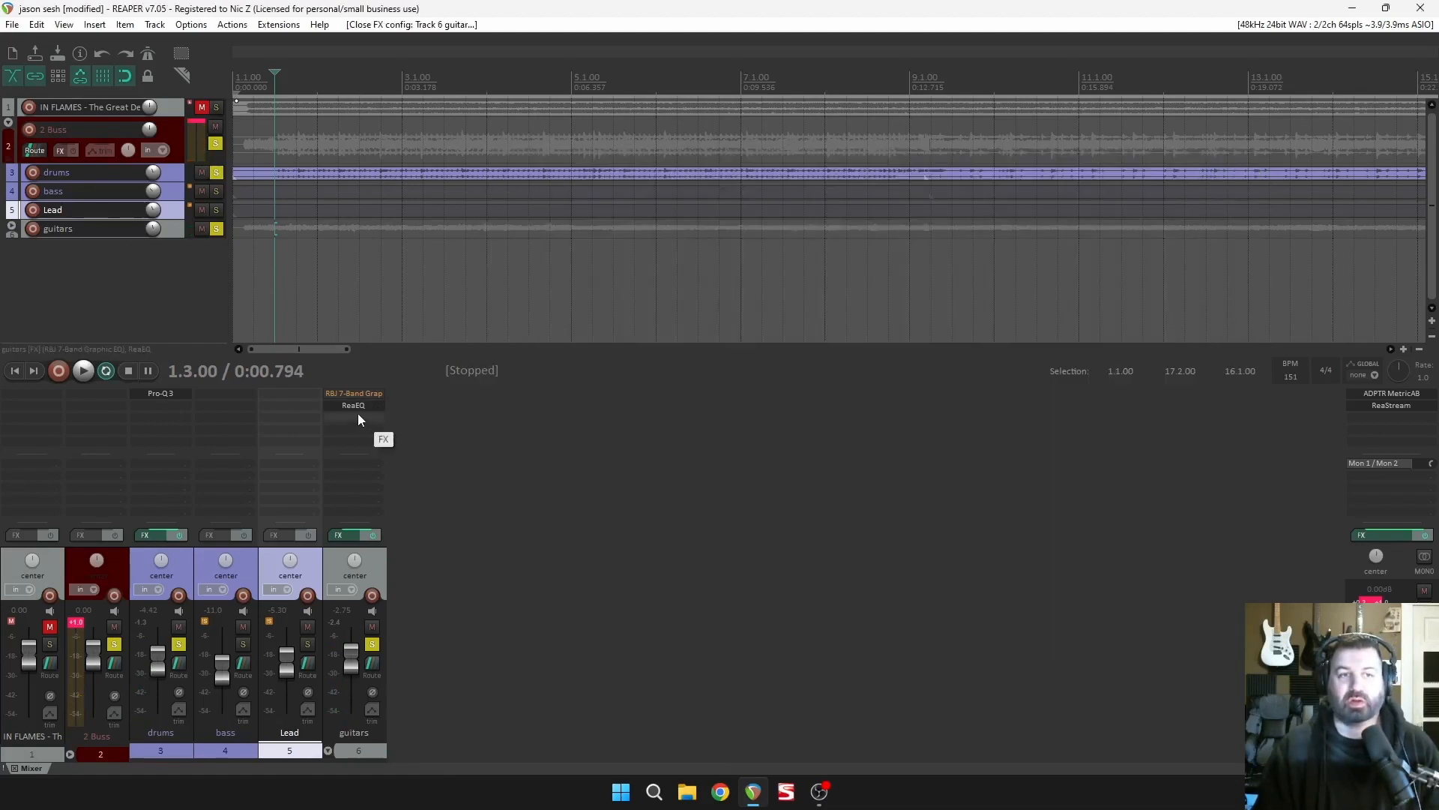
drag(348, 411, 309, 415)
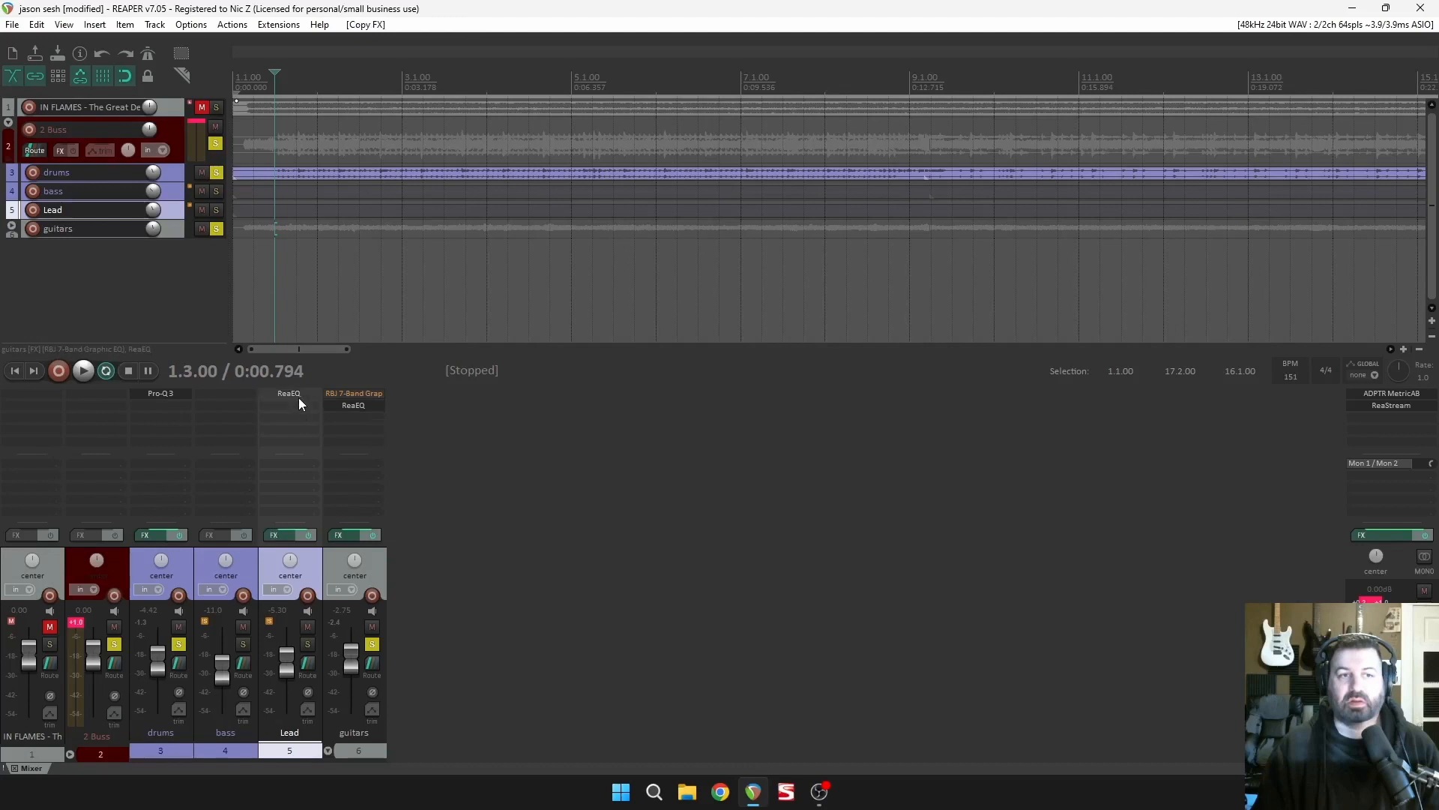
alt+click(310, 398)
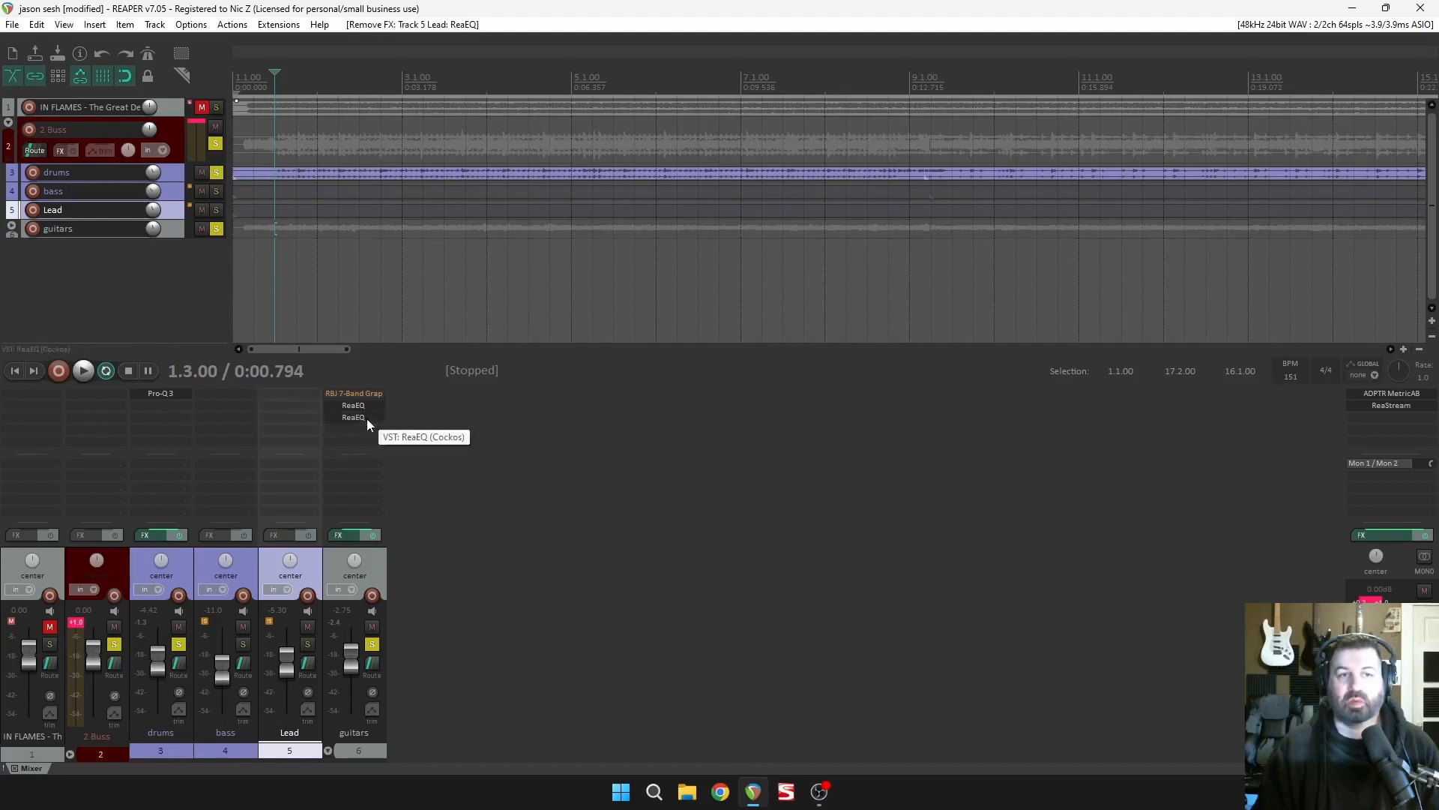
Duplicate ReaEQ on the guitars track and flatten the copy's high shelf to about -0.1 dB at about 532 Hz.
click(367, 419)
drag(313, 209, 310, 240)
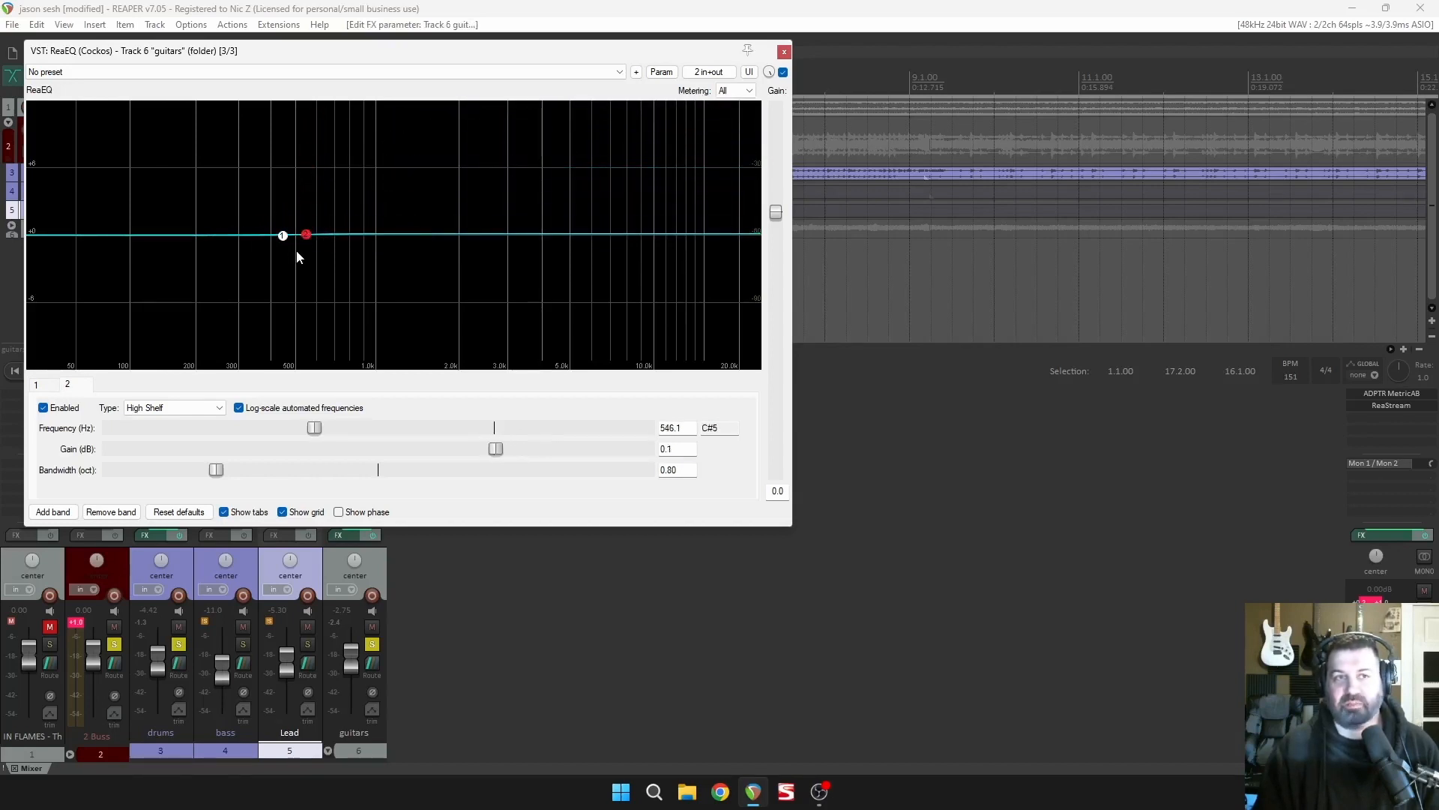
mouse_move(306, 236)
mouse_down()
mouse_move(317, 127)
mouse_move(303, 236)
mouse_up()
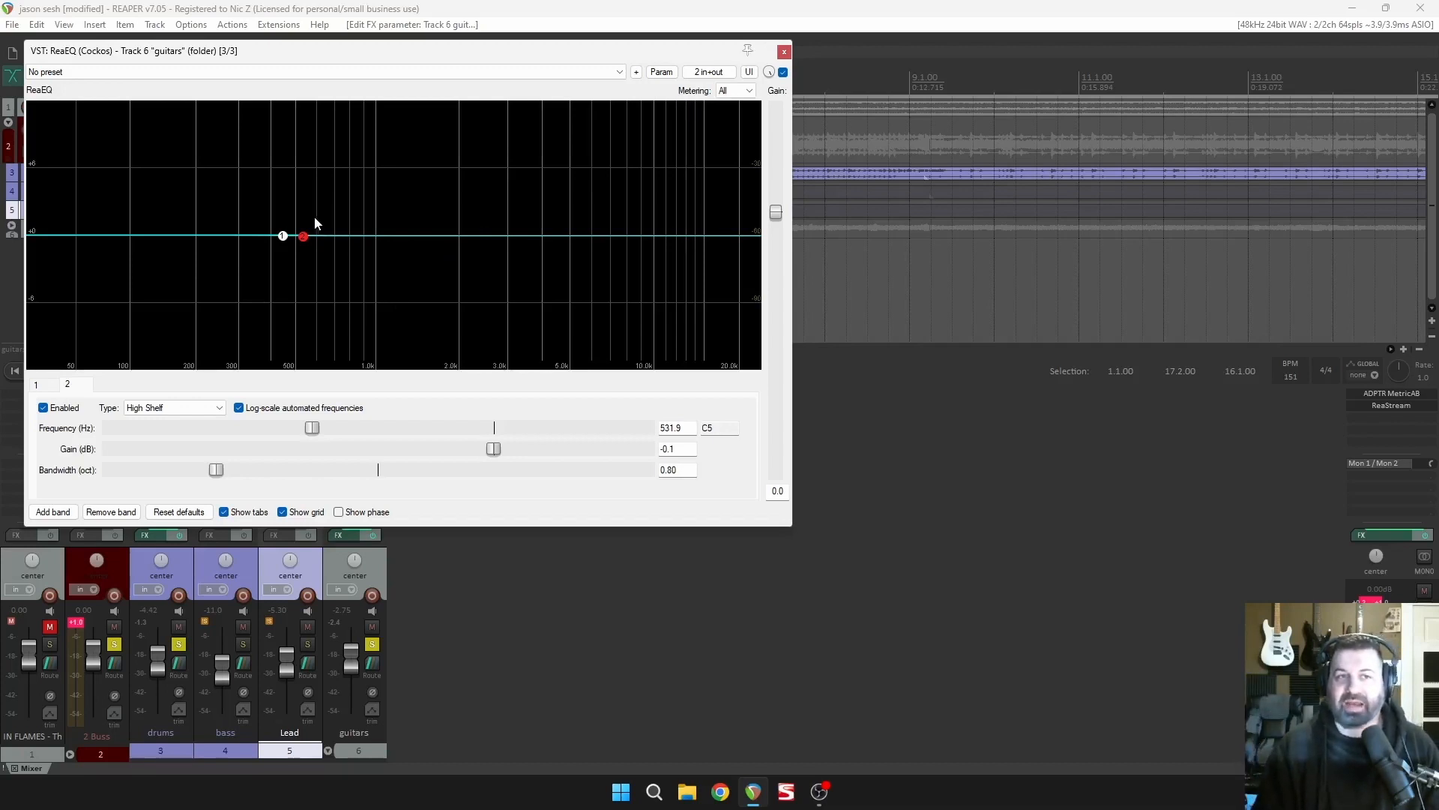
Exaggerate the second ReaEQ's high shelf boost to about 10 dB, and settle it at about 3.5 dB and 528 Hz.
drag(302, 236, 310, 209)
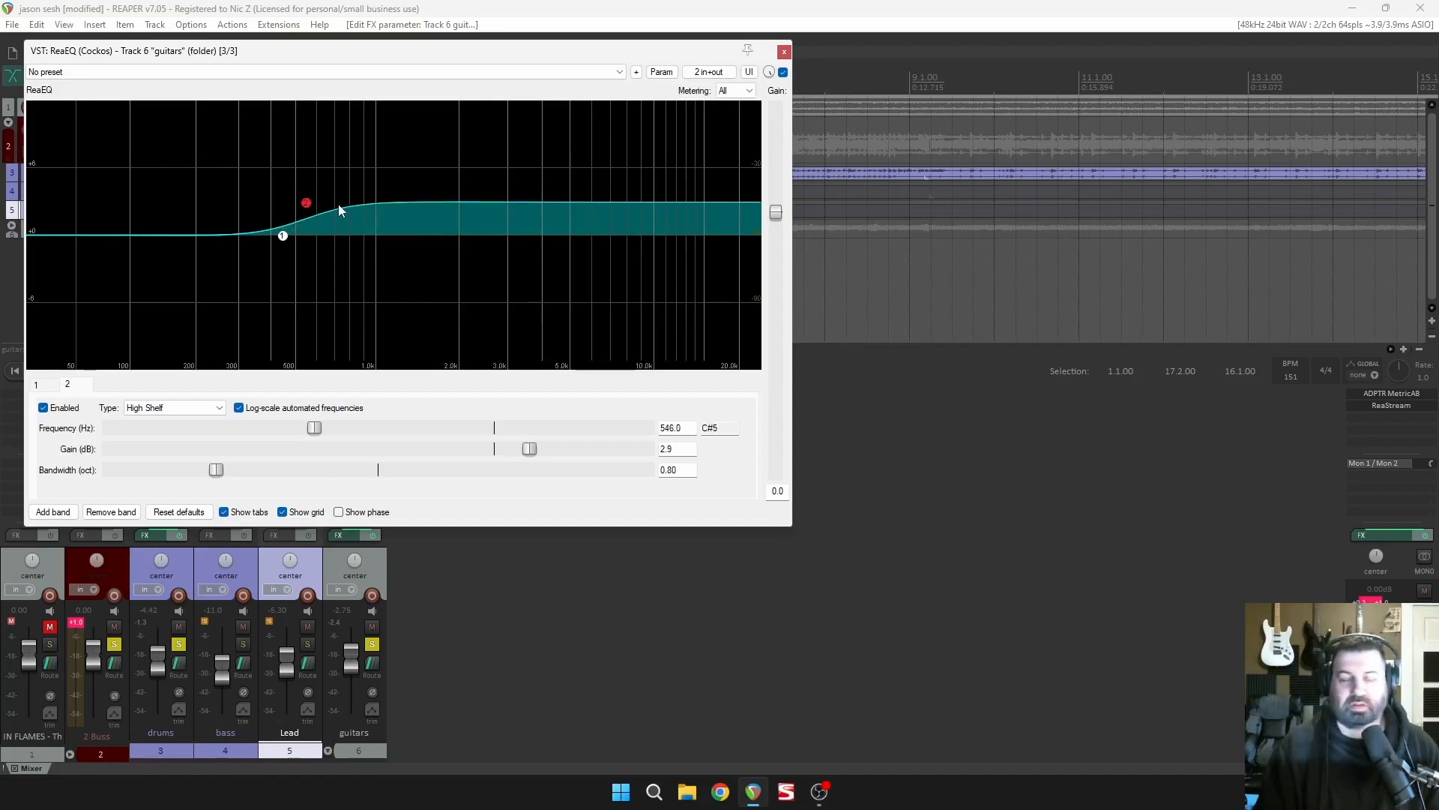
mouse_move(309, 210)
drag(310, 209, 308, 204)
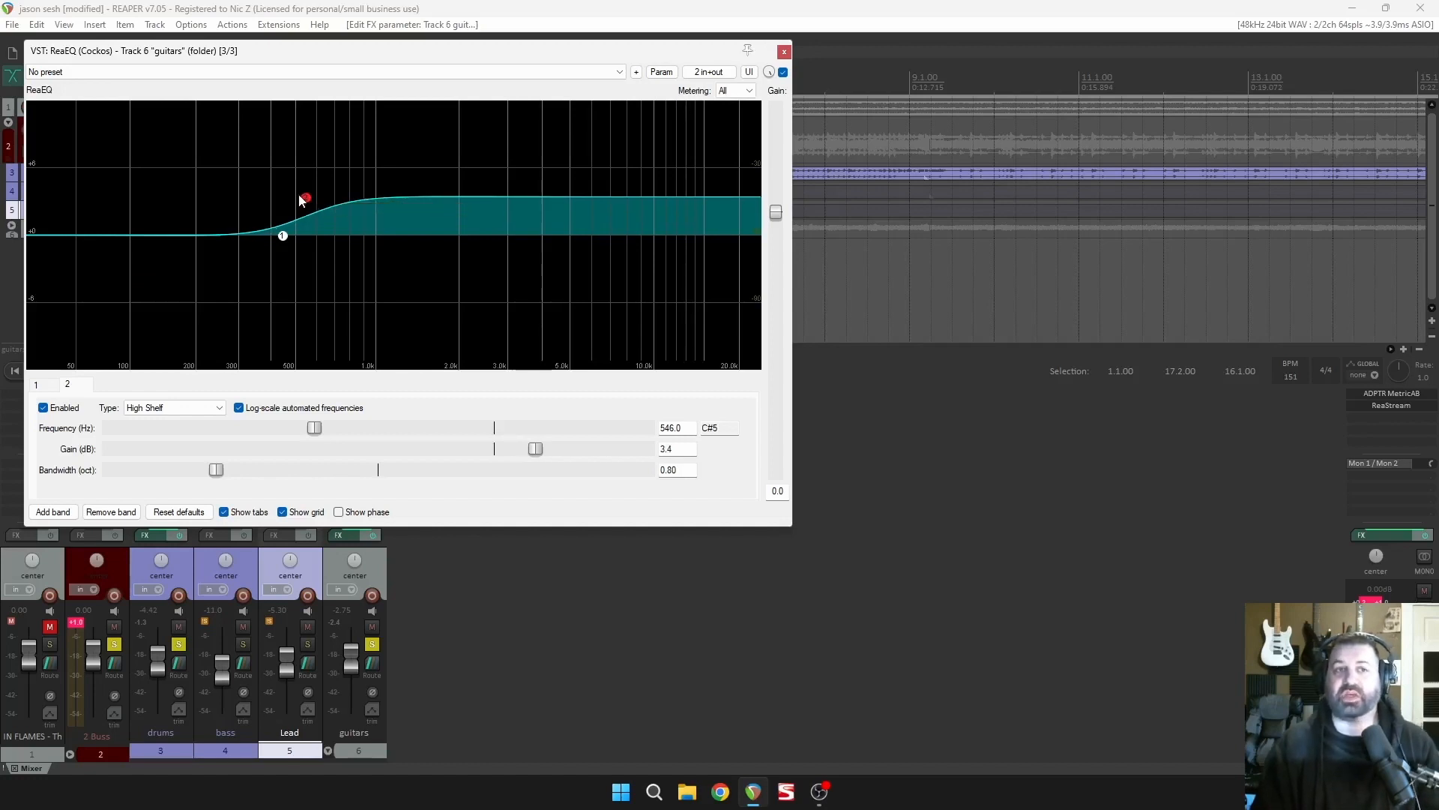
drag(306, 201, 308, 128)
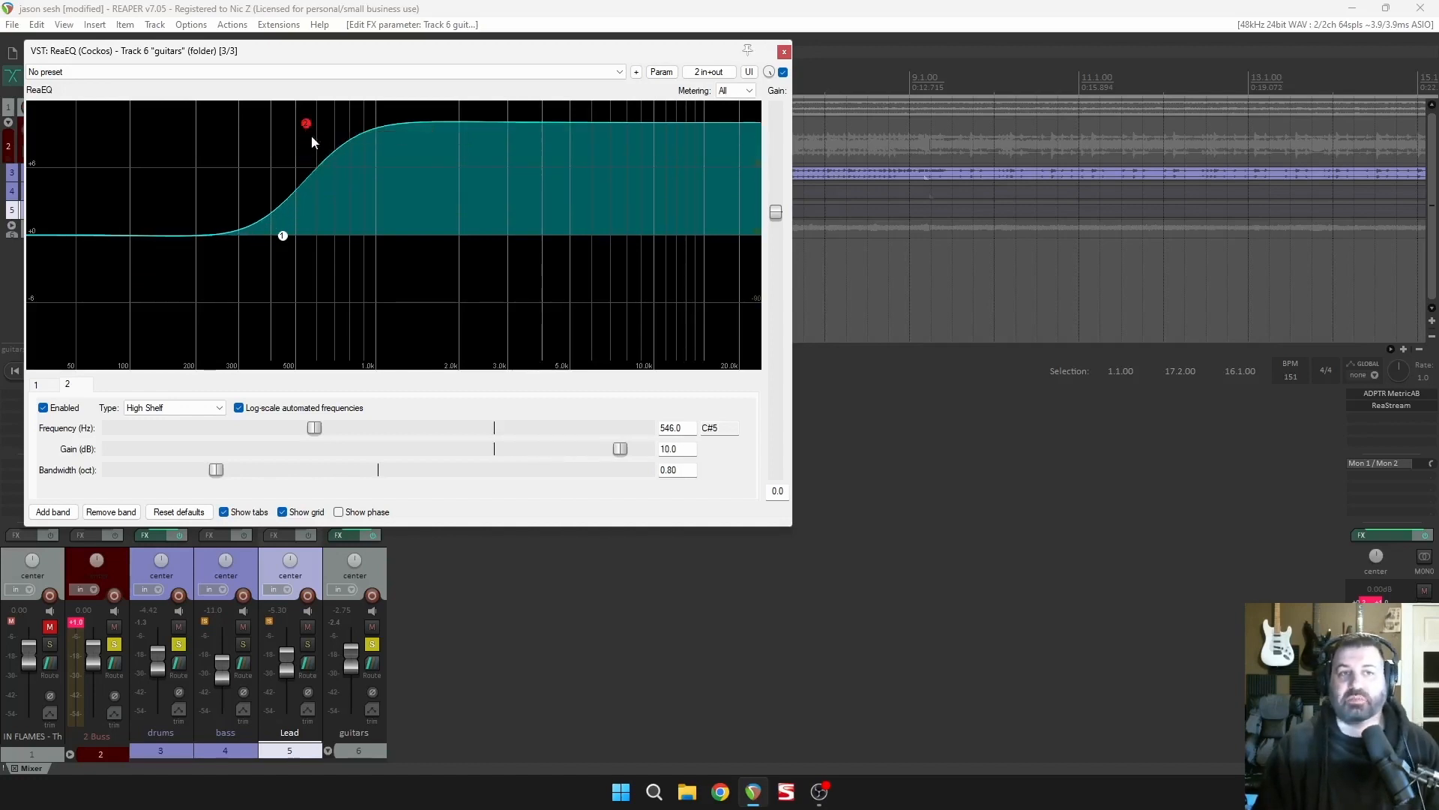
mouse_move(305, 132)
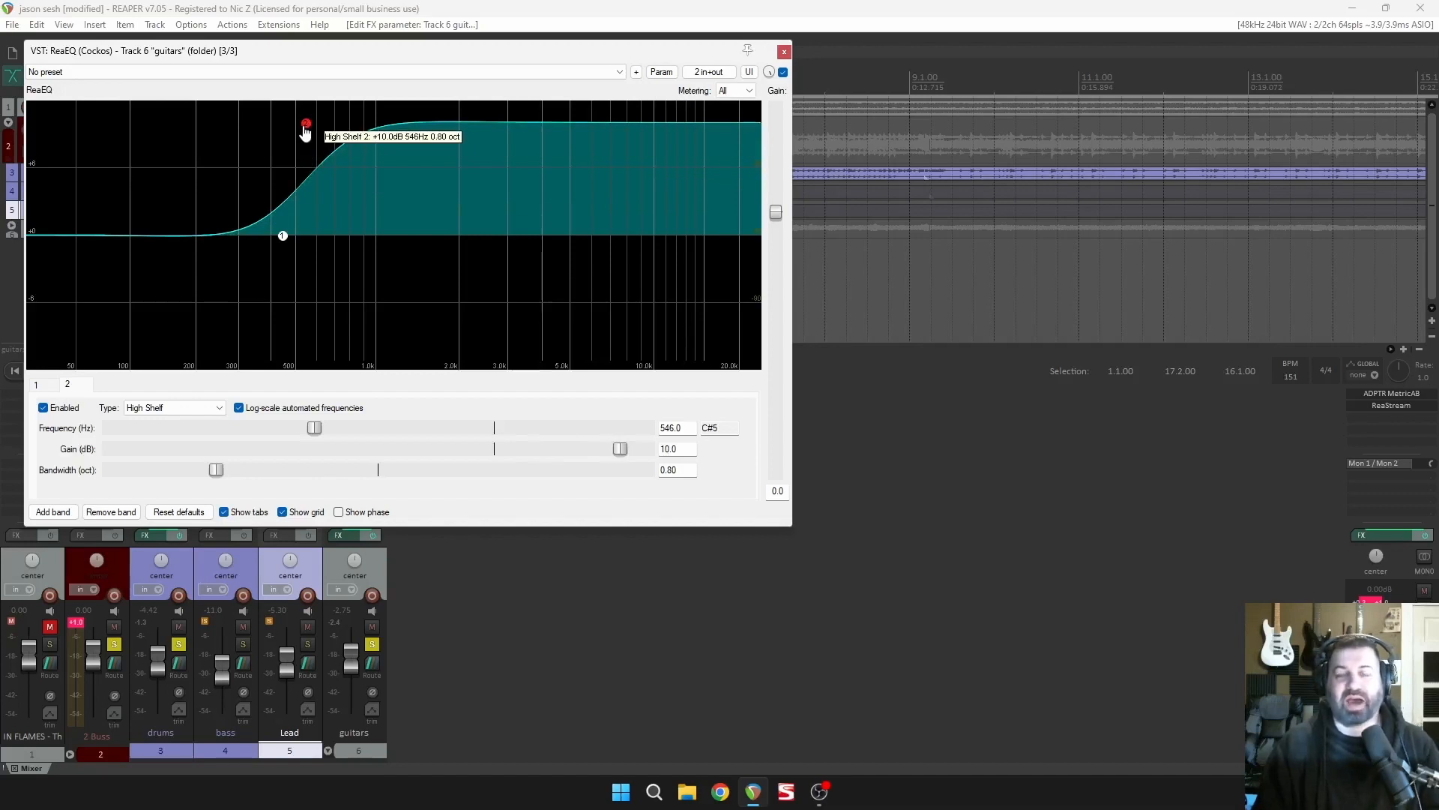
drag(304, 127, 299, 195)
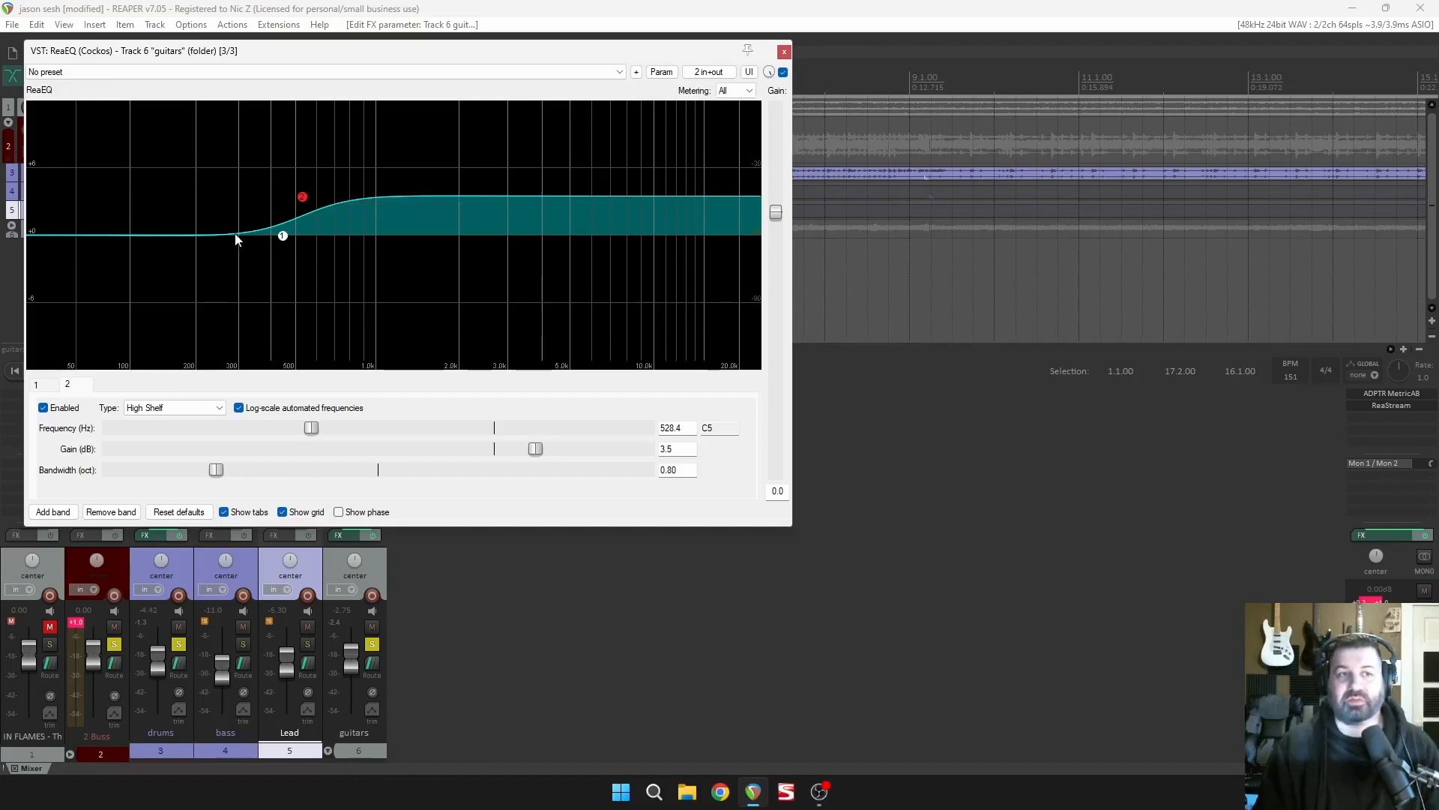
Try an extra 0.60-octave band at about 203 Hz in the second ReaEQ, and delete it.
double_click(210, 238)
mouse_move(211, 235)
mouse_down()
mouse_move(212, 187)
mouse_move(183, 150)
mouse_move(205, 183)
mouse_move(191, 255)
mouse_move(199, 237)
mouse_move(138, 156)
mouse_move(196, 120)
mouse_move(192, 305)
mouse_move(150, 315)
mouse_move(192, 371)
mouse_move(183, 290)
mouse_move(203, 260)
mouse_move(197, 235)
mouse_up()
scroll(211, 193, down, 5)
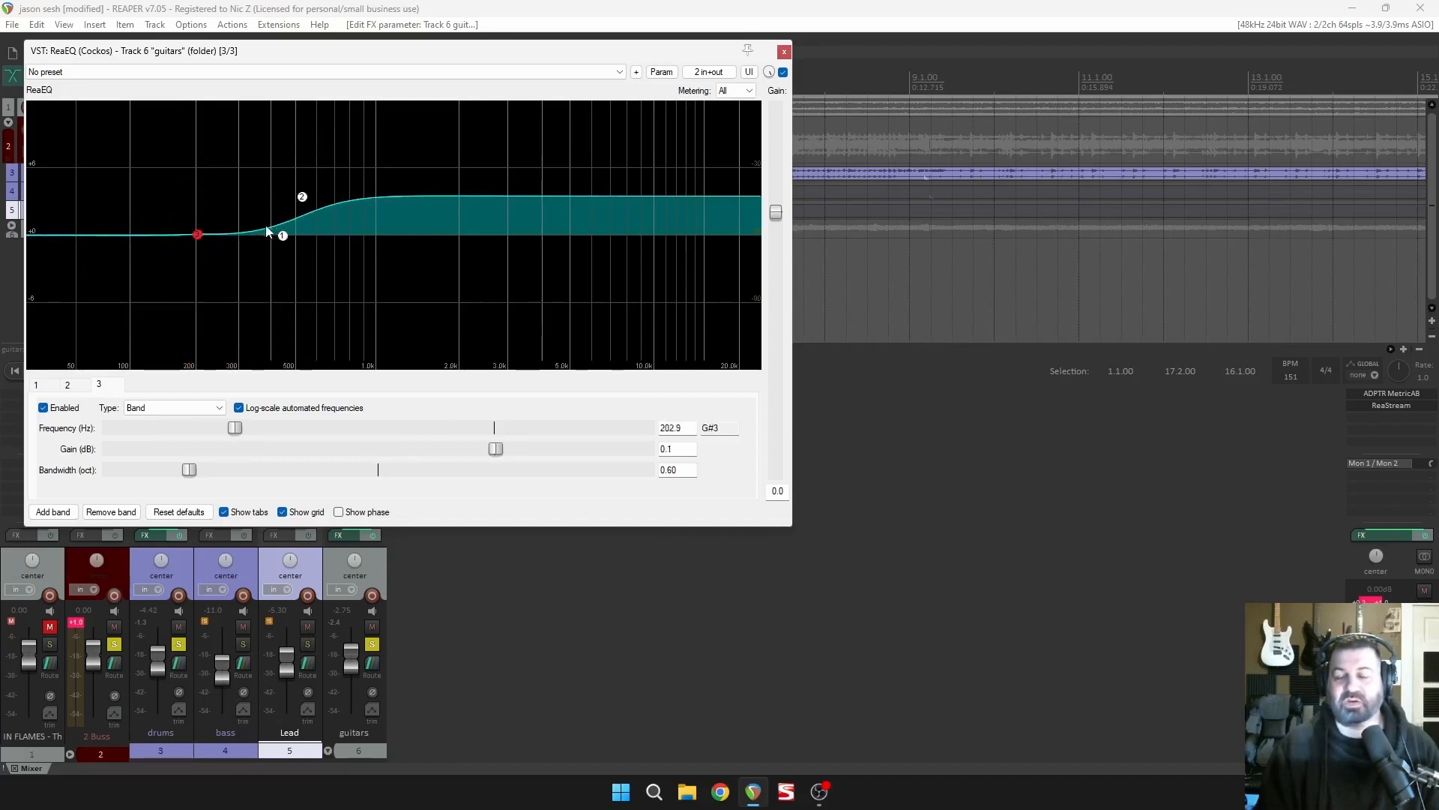
double_click(196, 236)
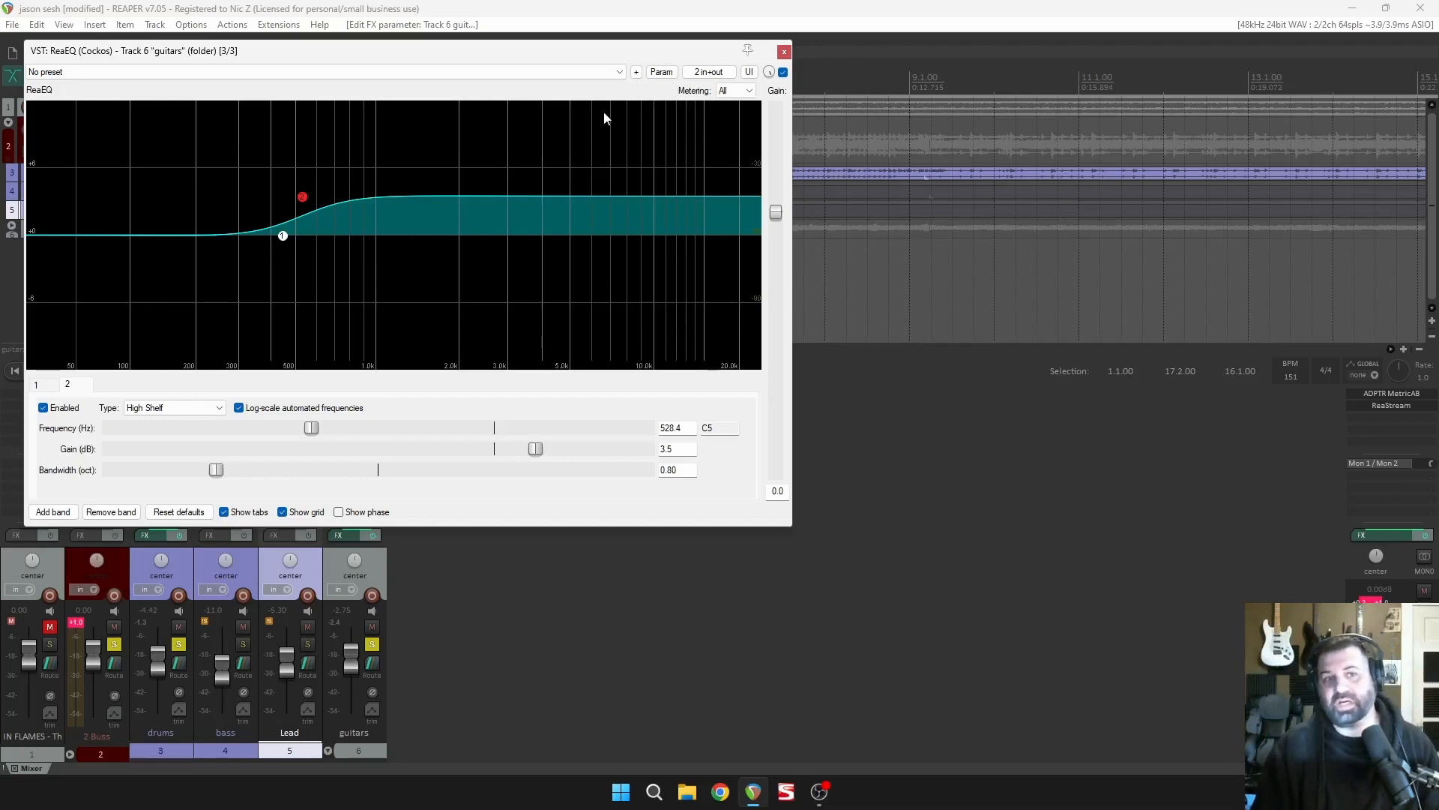
Close the second ReaEQ and remove it from the guitars track.
click(784, 52)
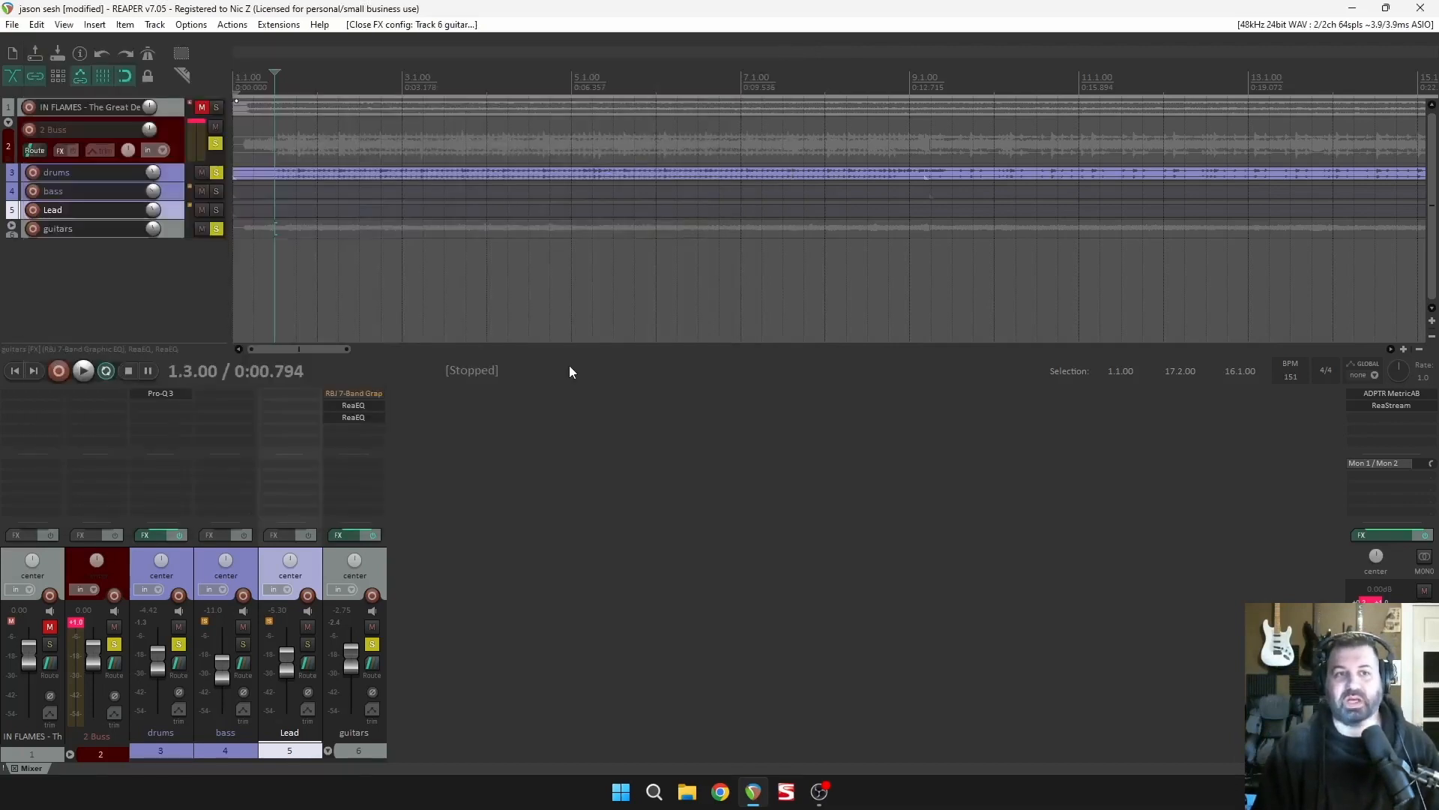
alt+click(376, 415)
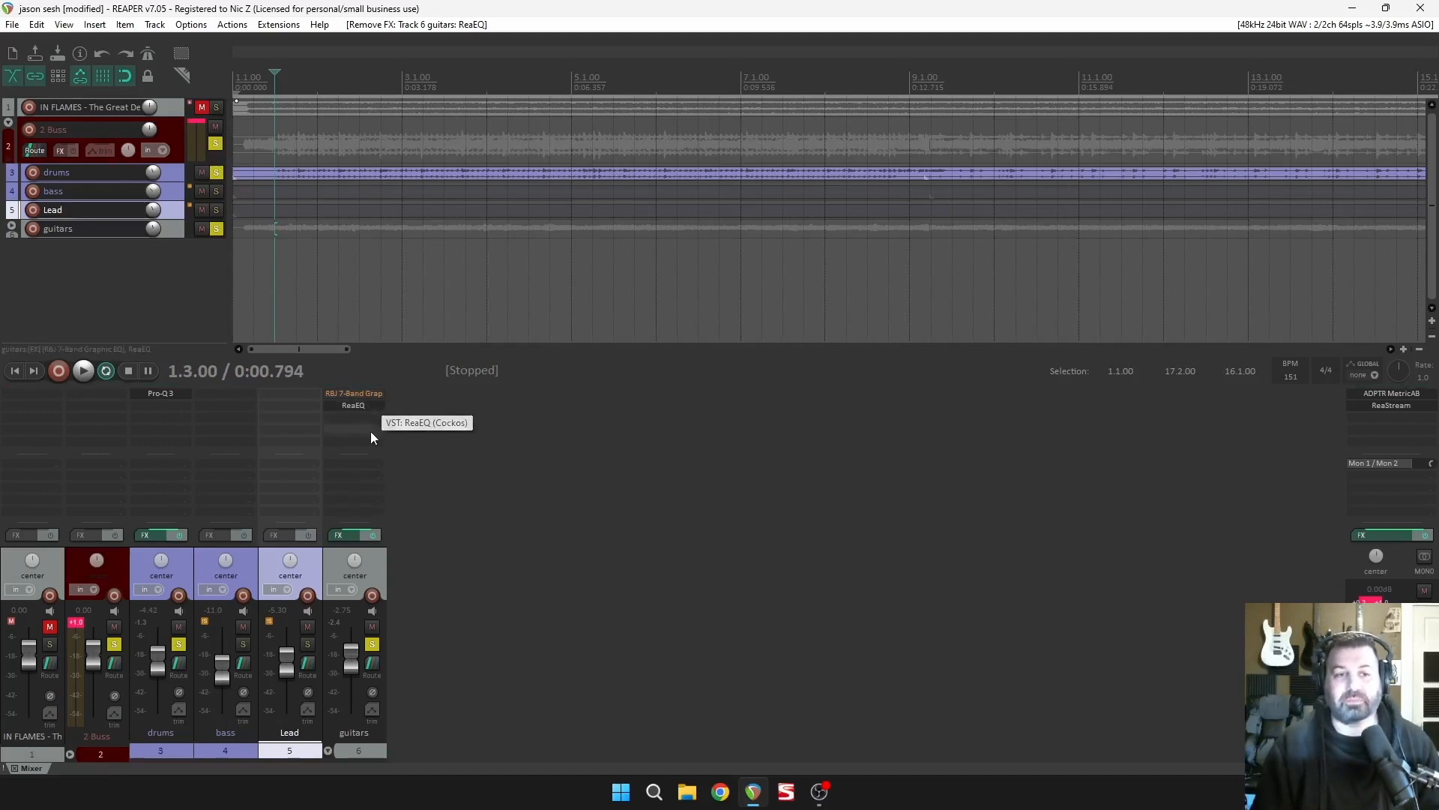
During playback, boost the low shelf of the guitars ReaEQ to about 1.8 dB at 447.5 Hz.
key(space)
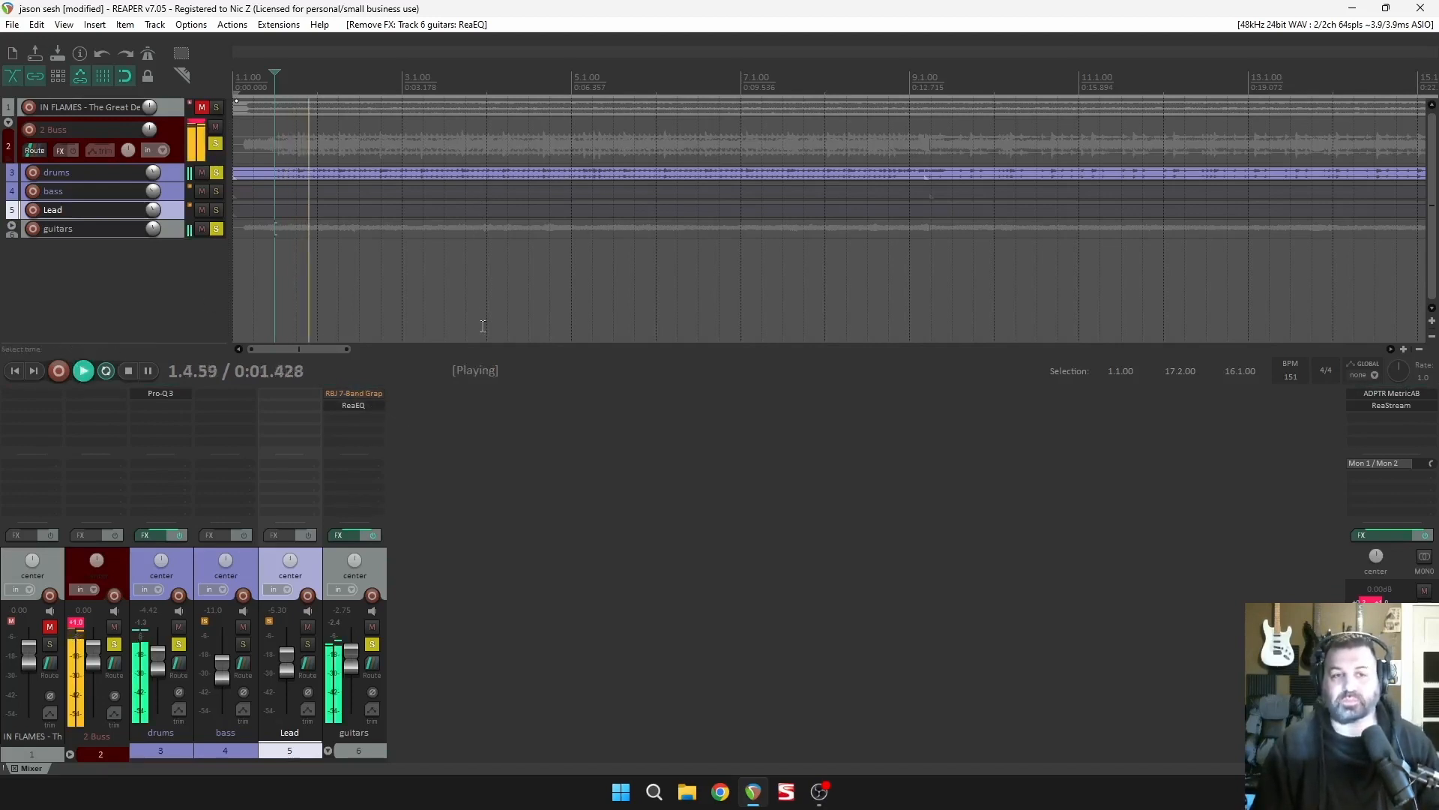
click(354, 404)
click(748, 350)
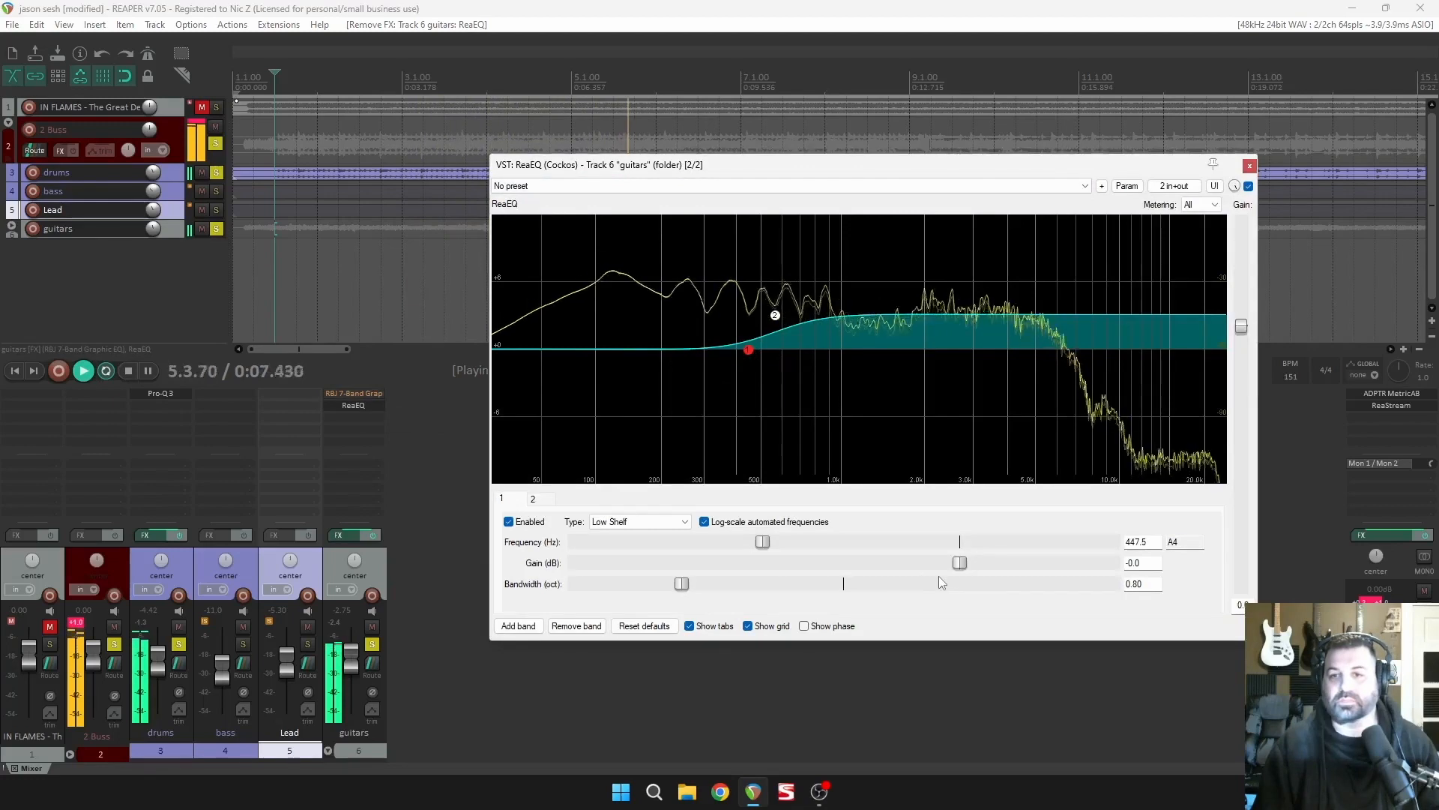
mouse_move(959, 562)
mouse_down()
mouse_move(993, 563)
mouse_move(980, 571)
mouse_up()
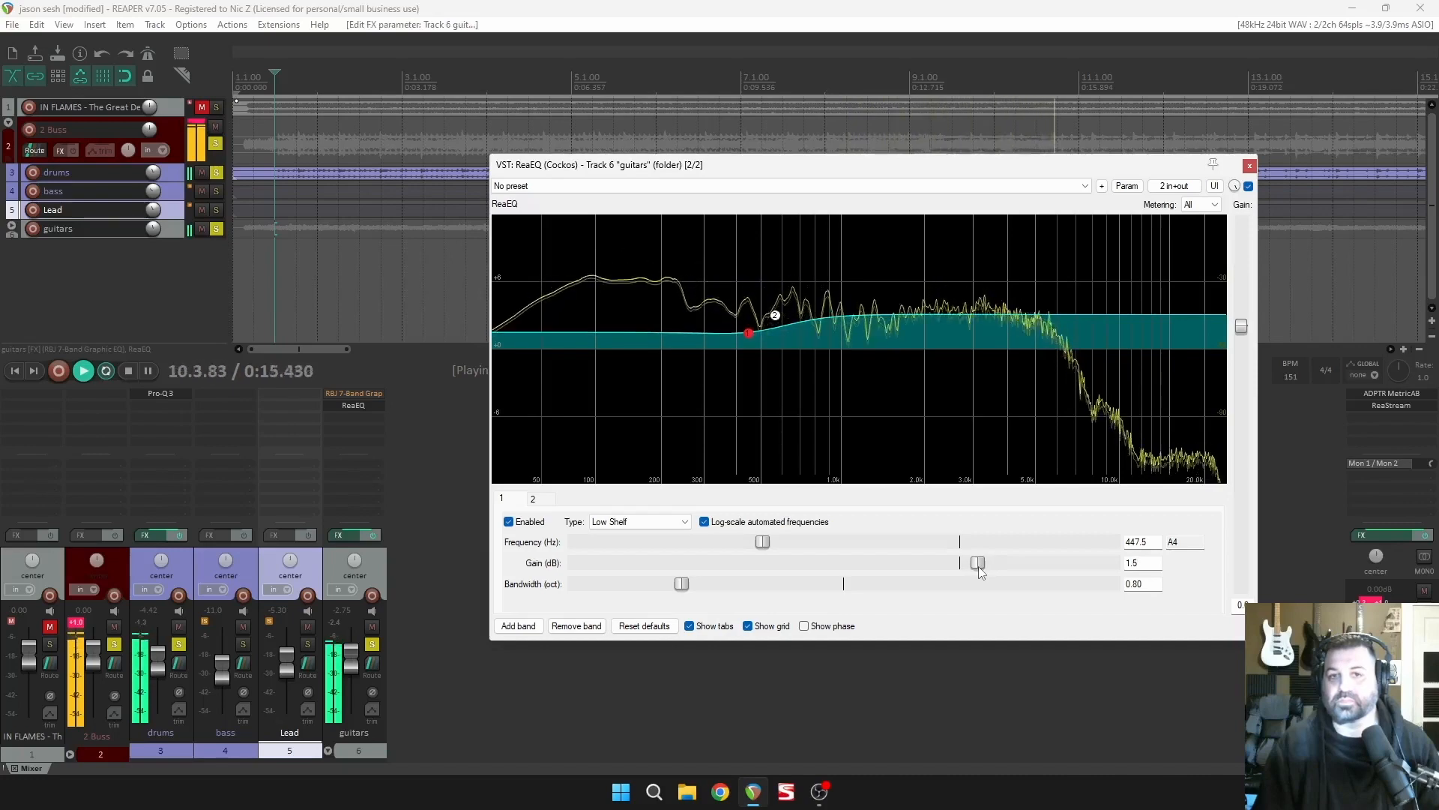
mouse_move(983, 571)
mouse_down()
mouse_move(1004, 571)
mouse_move(982, 570)
mouse_up()
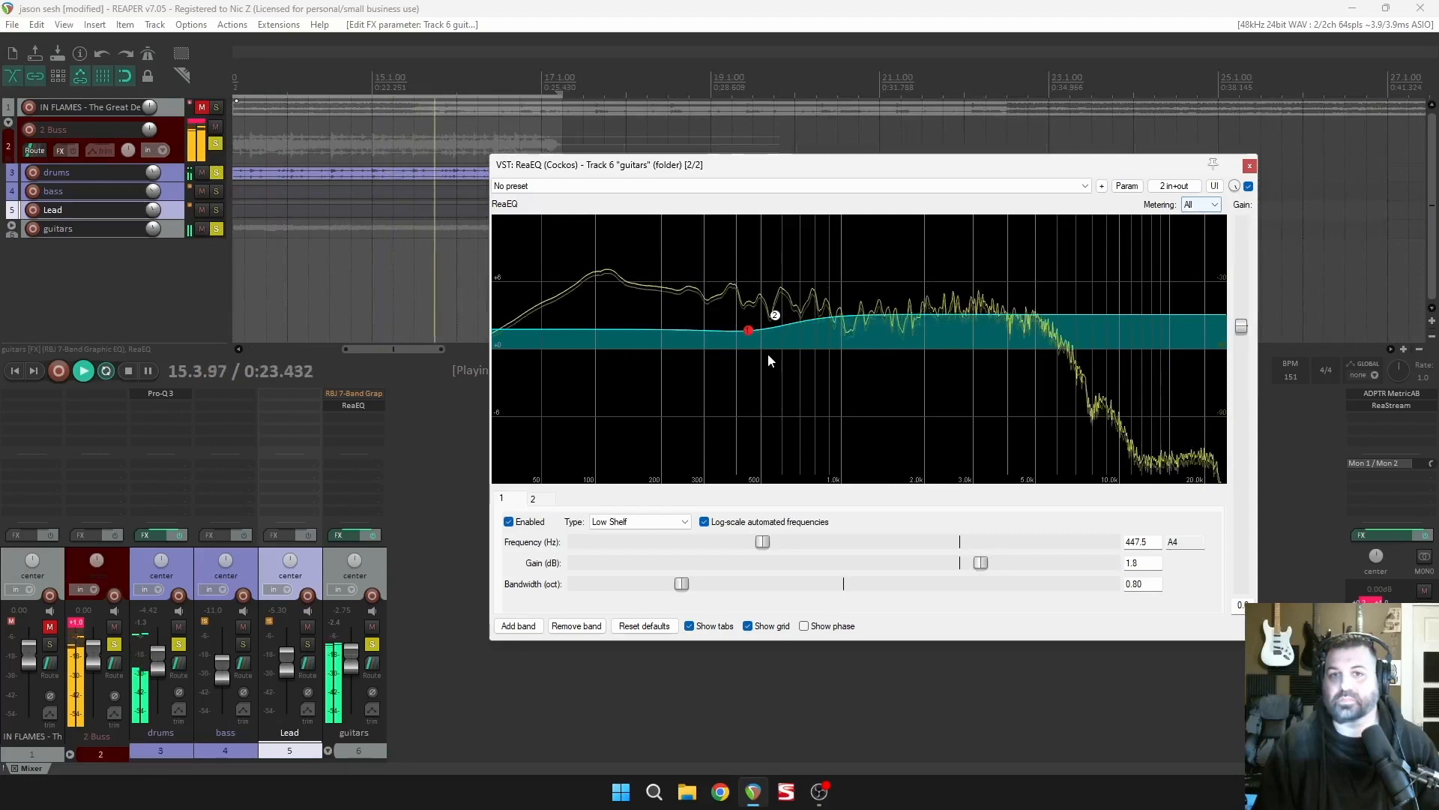
During playback, lower the high shelf gain of the guitars ReaEQ to about 2.2 dB at 564.2 Hz, and stop.
click(775, 316)
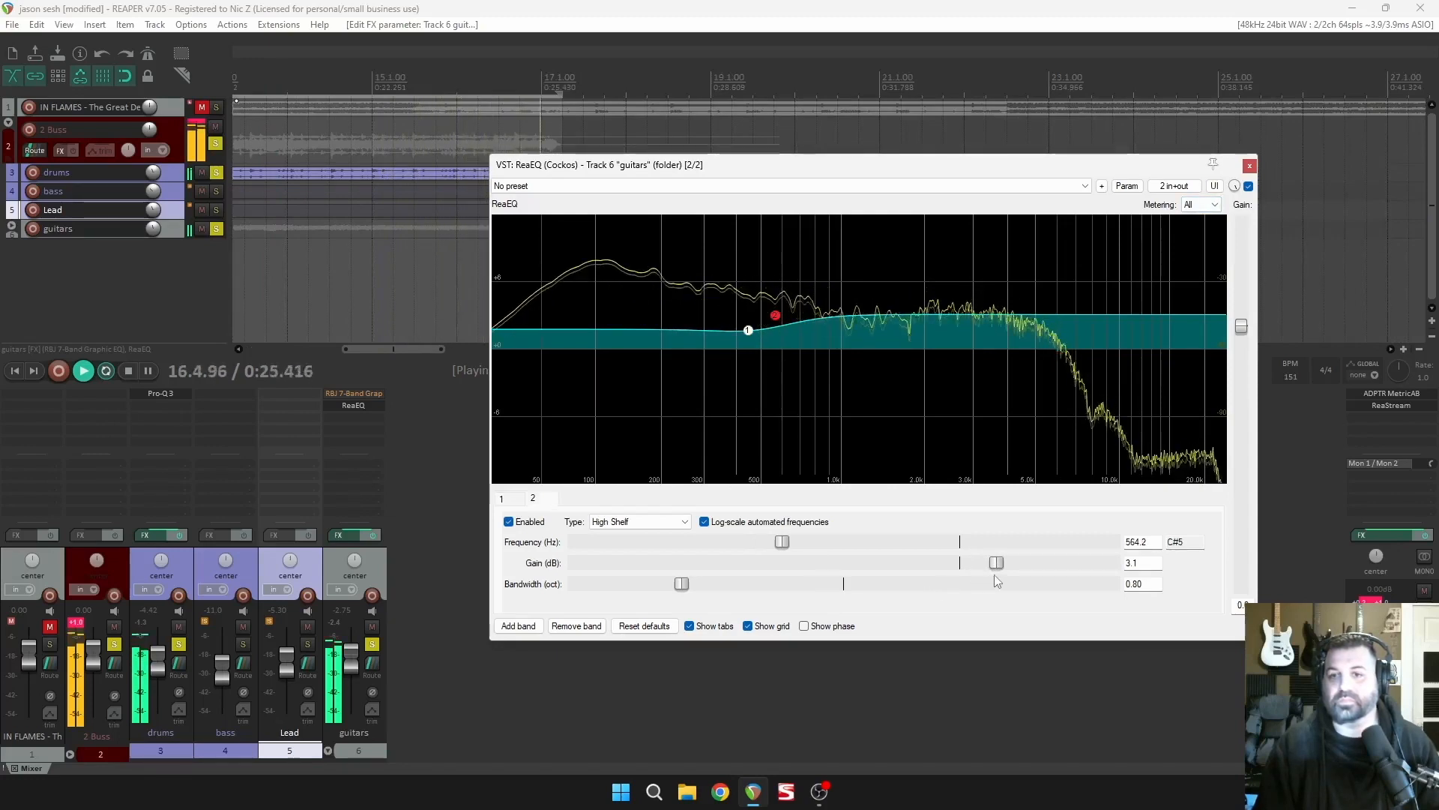
drag(1000, 568, 989, 567)
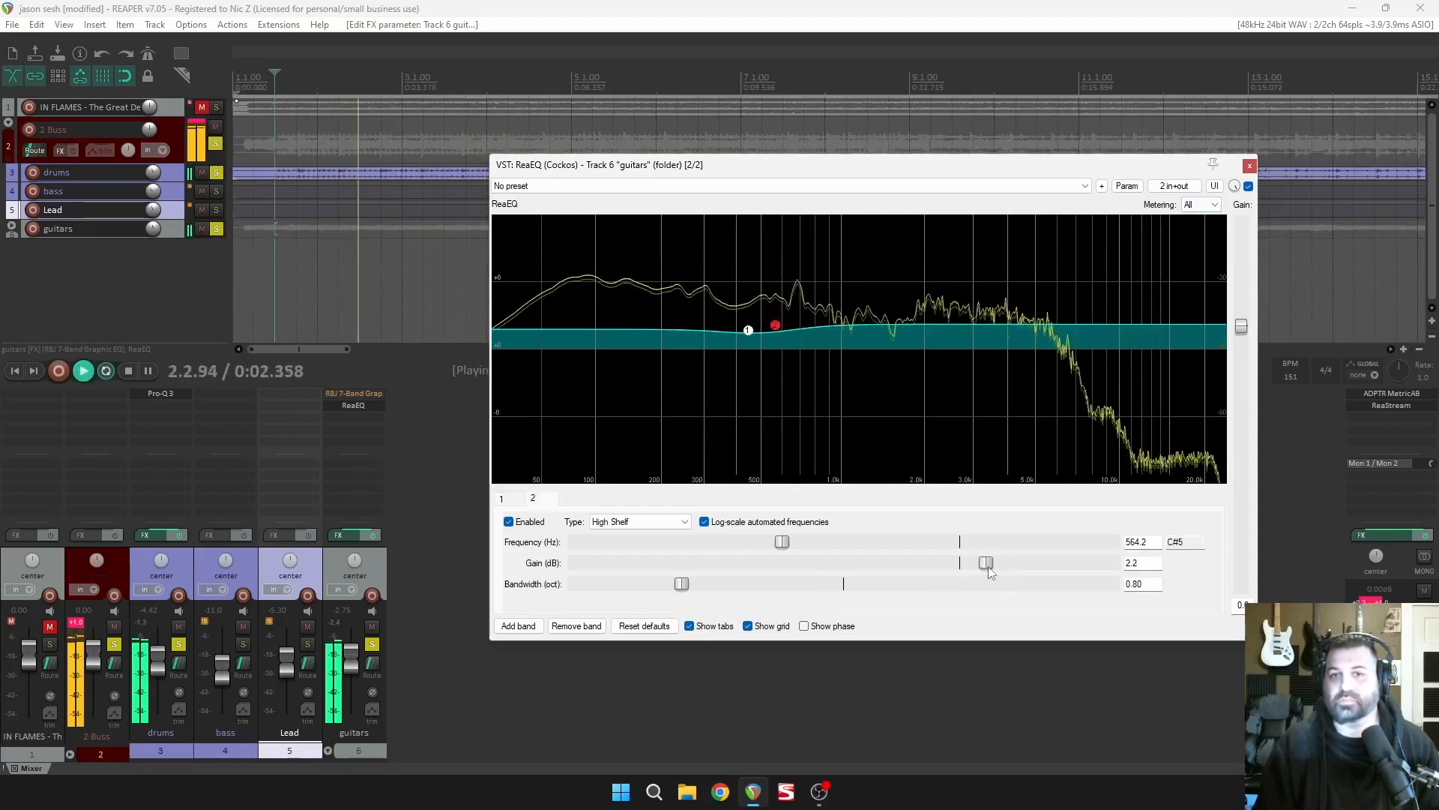
mouse_move(988, 567)
mouse_down()
mouse_move(967, 562)
mouse_move(986, 567)
mouse_up()
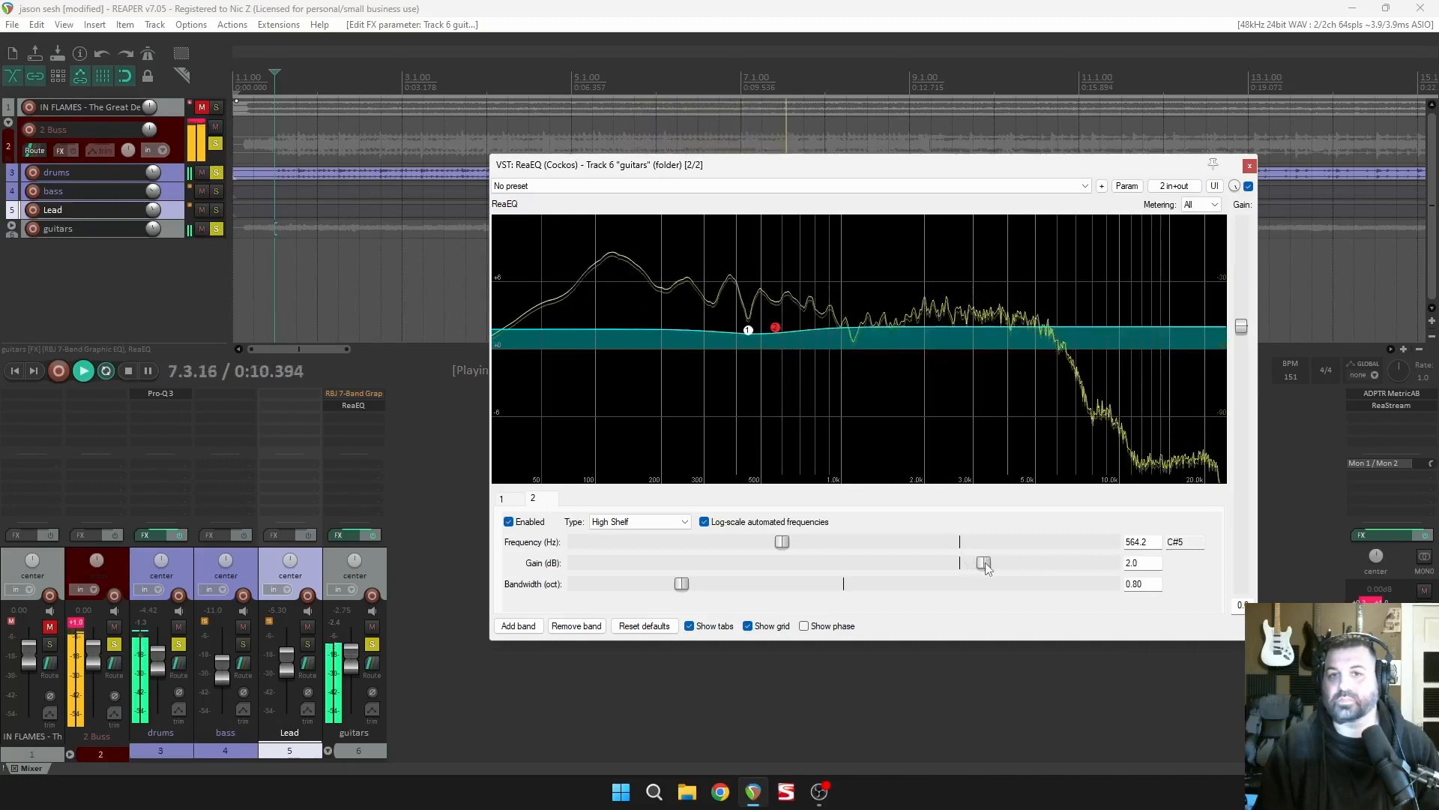
drag(986, 564, 987, 565)
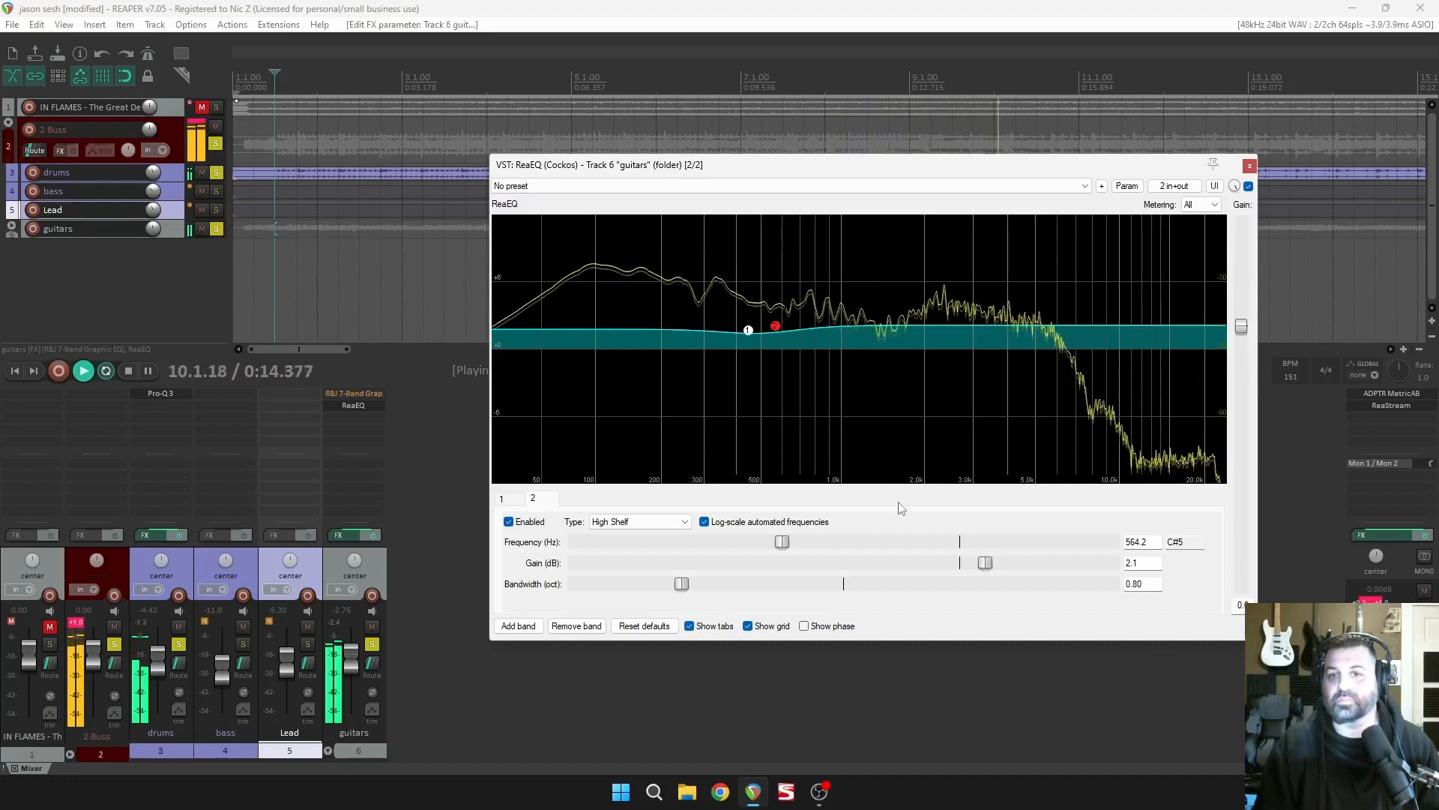
key(space)
Flatten the low shelf at 250 Hz and the high shelf at 5000 Hz, and add a nearly flat 2.00-octave band at 1500 Hz.
mouse_move(741, 334)
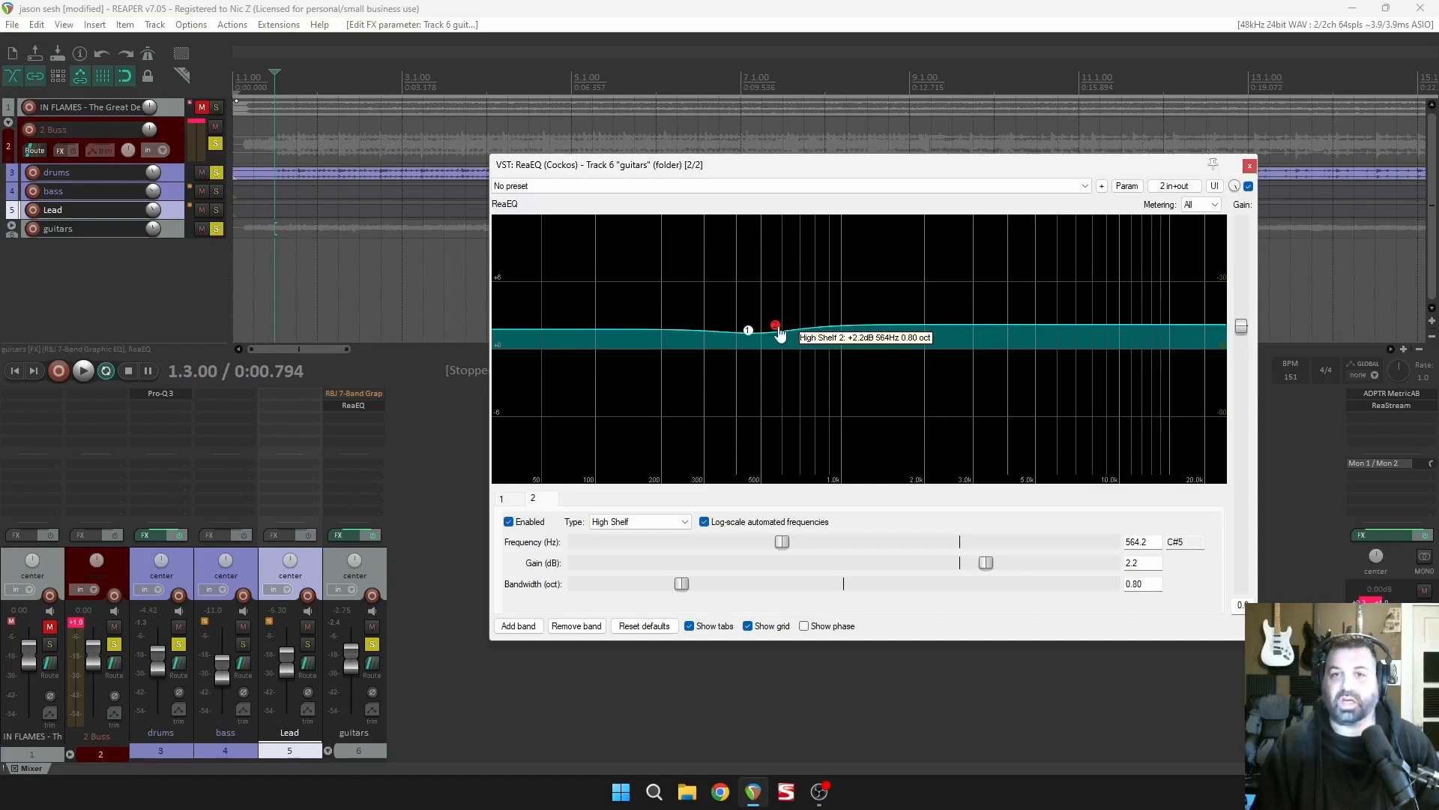
drag(746, 336, 658, 357)
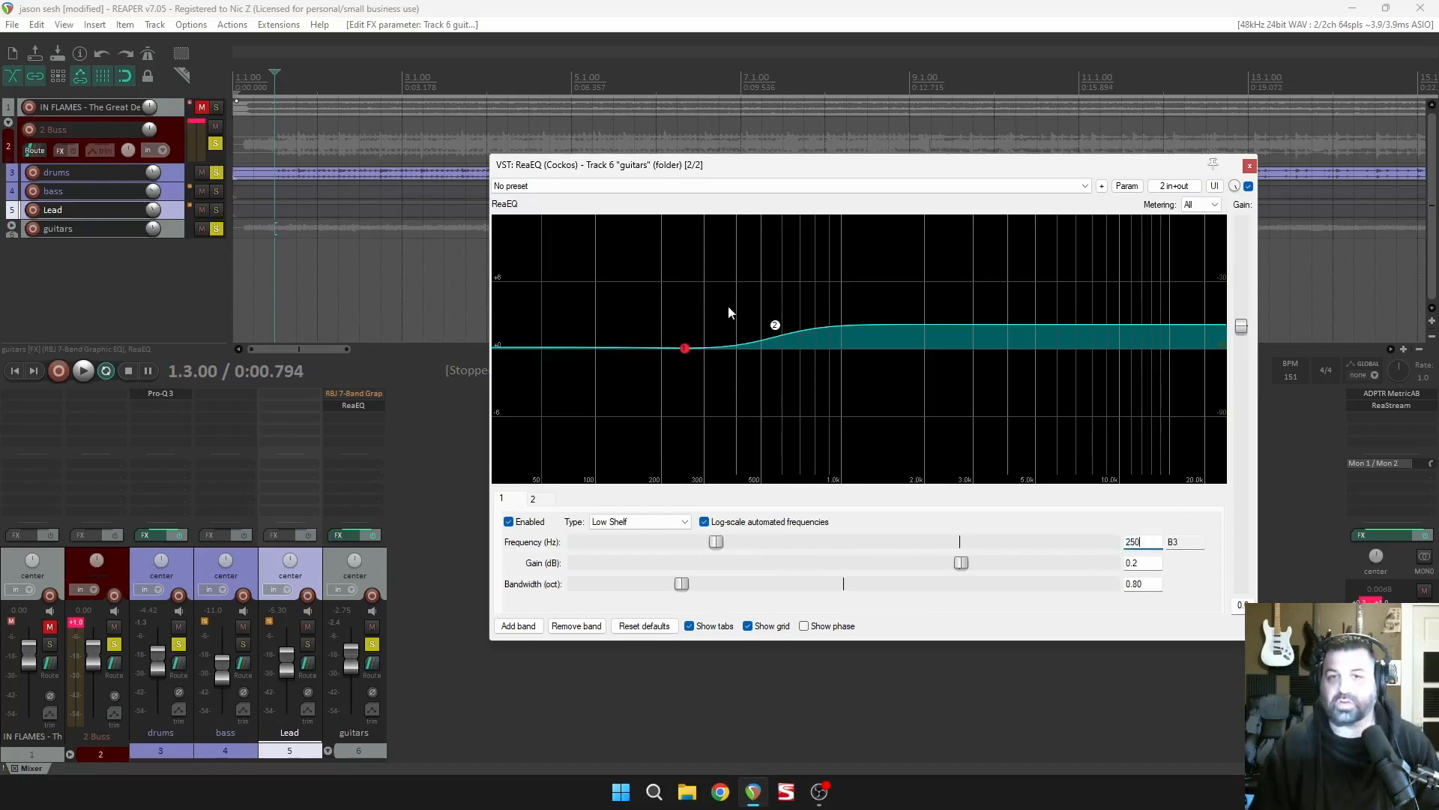
drag(775, 331, 1107, 361)
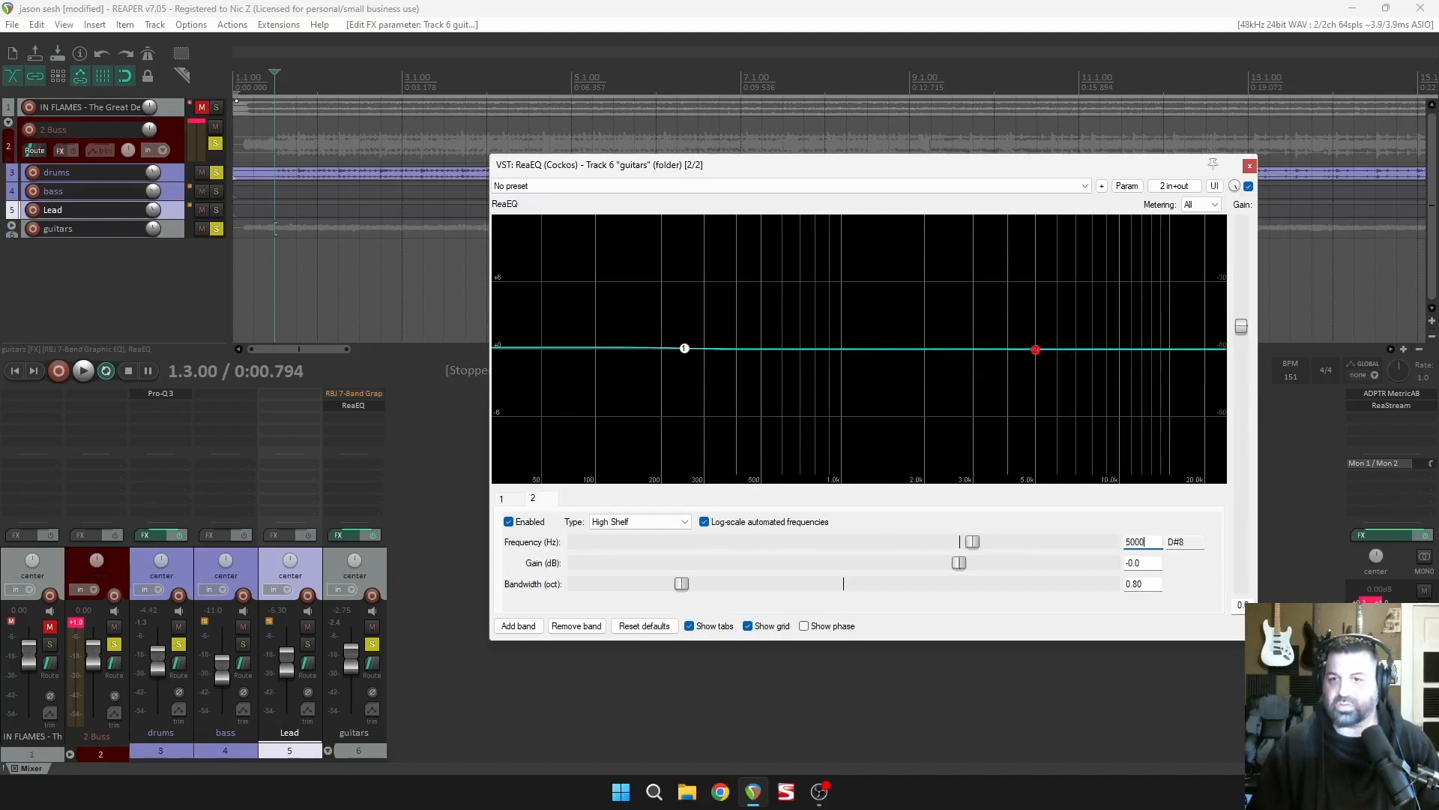
double_click(844, 350)
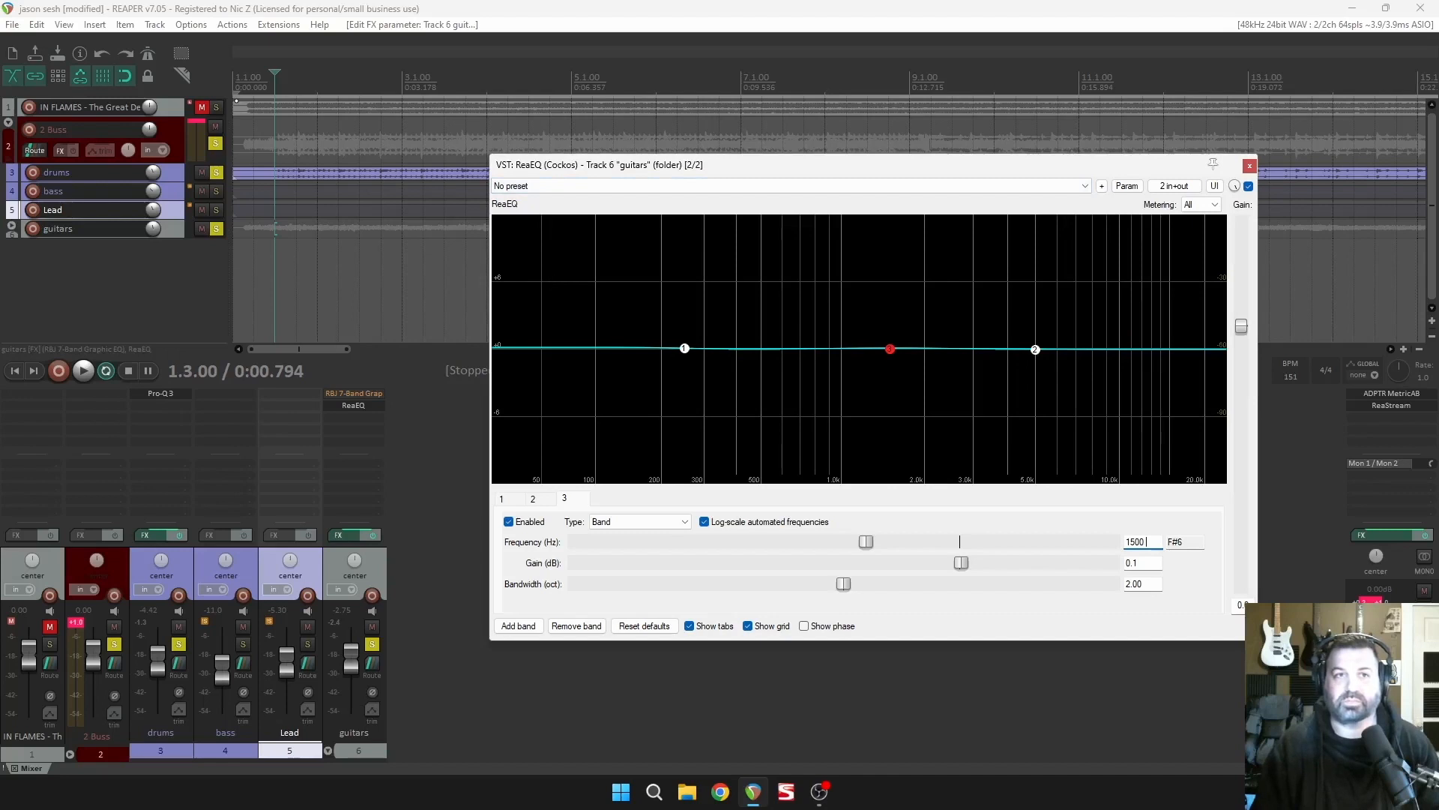
While playing the mix, boost the 1500 Hz band to about 5.6 dB, and settle it at about 4.8 dB.
click(274, 85)
key(space)
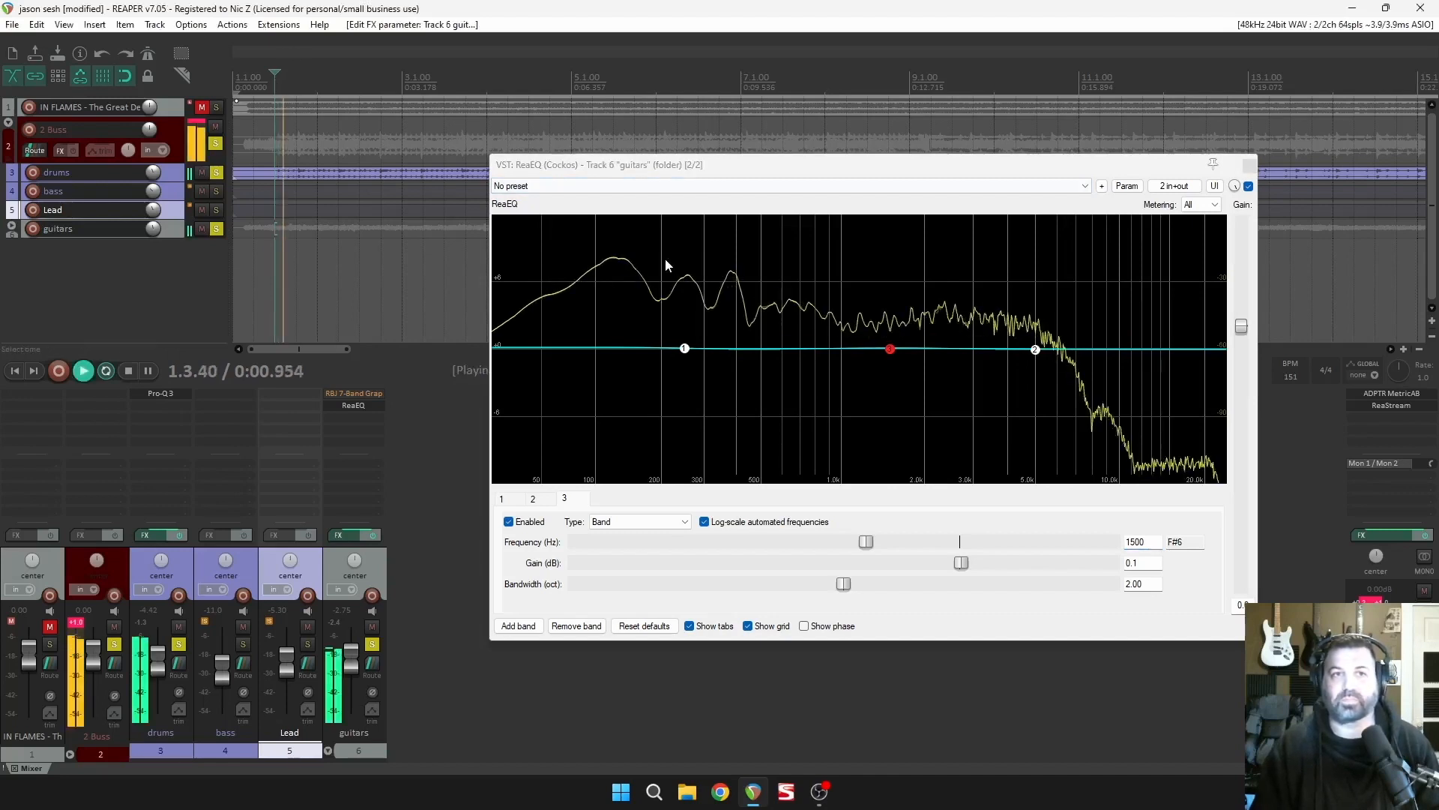
click(890, 352)
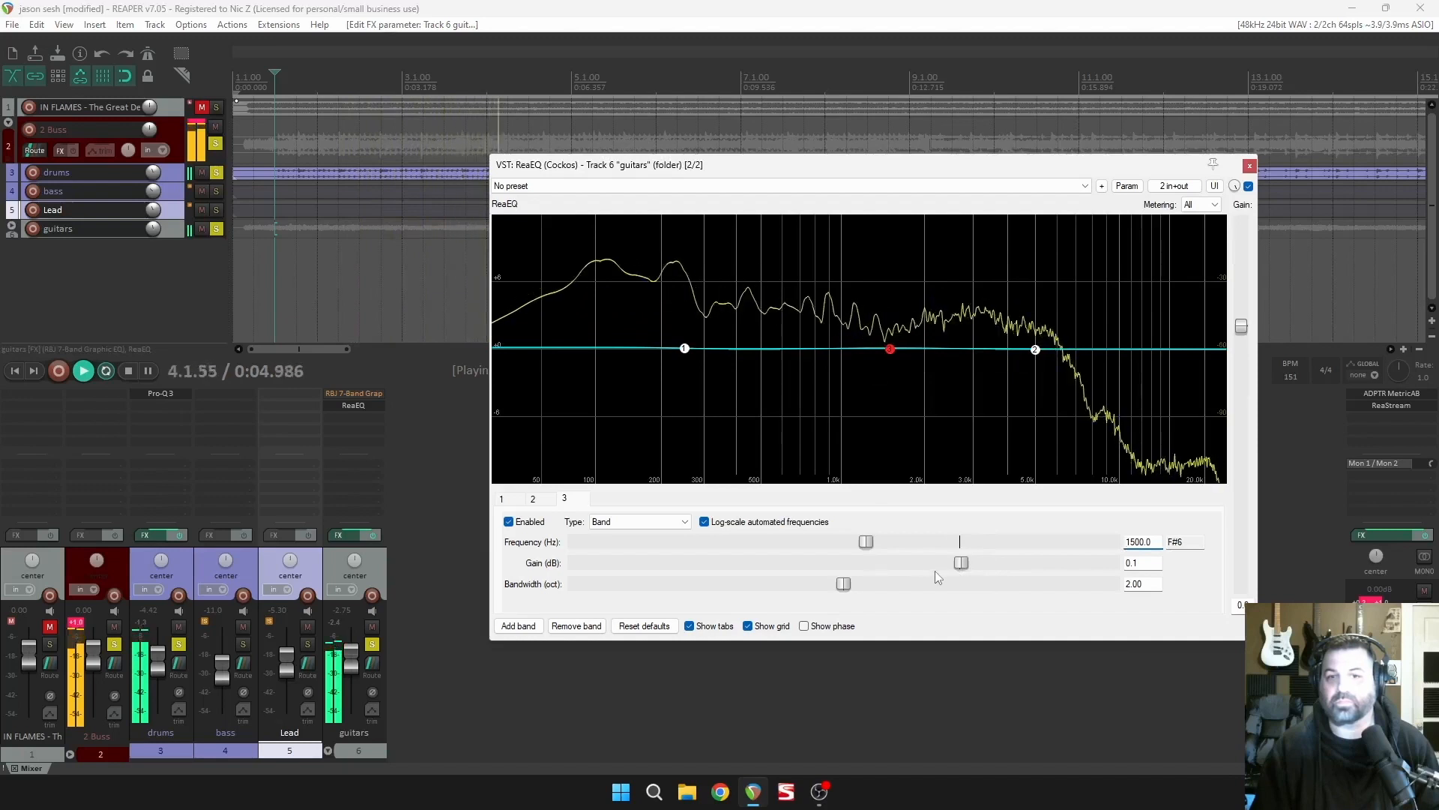
drag(962, 567, 1028, 569)
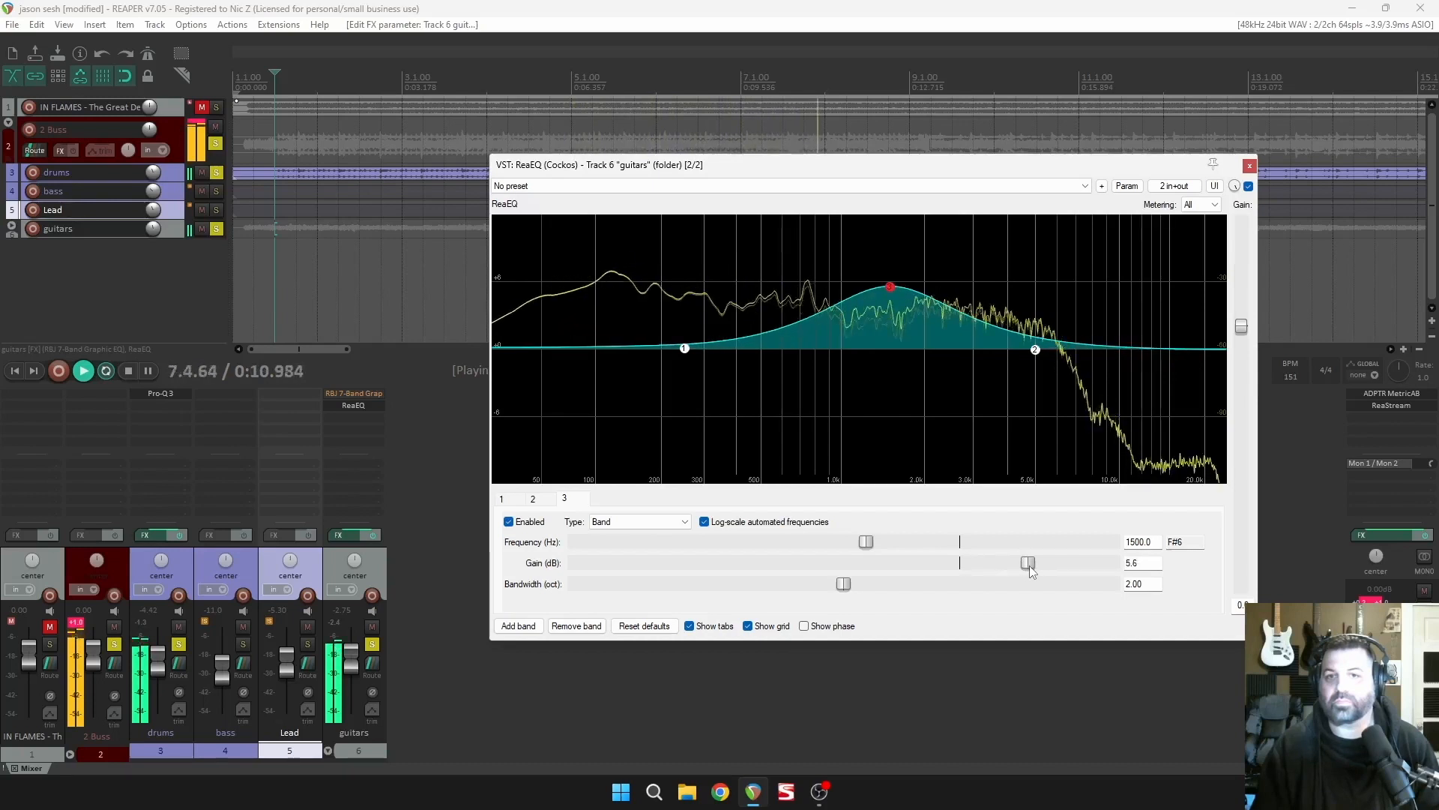
key(space)
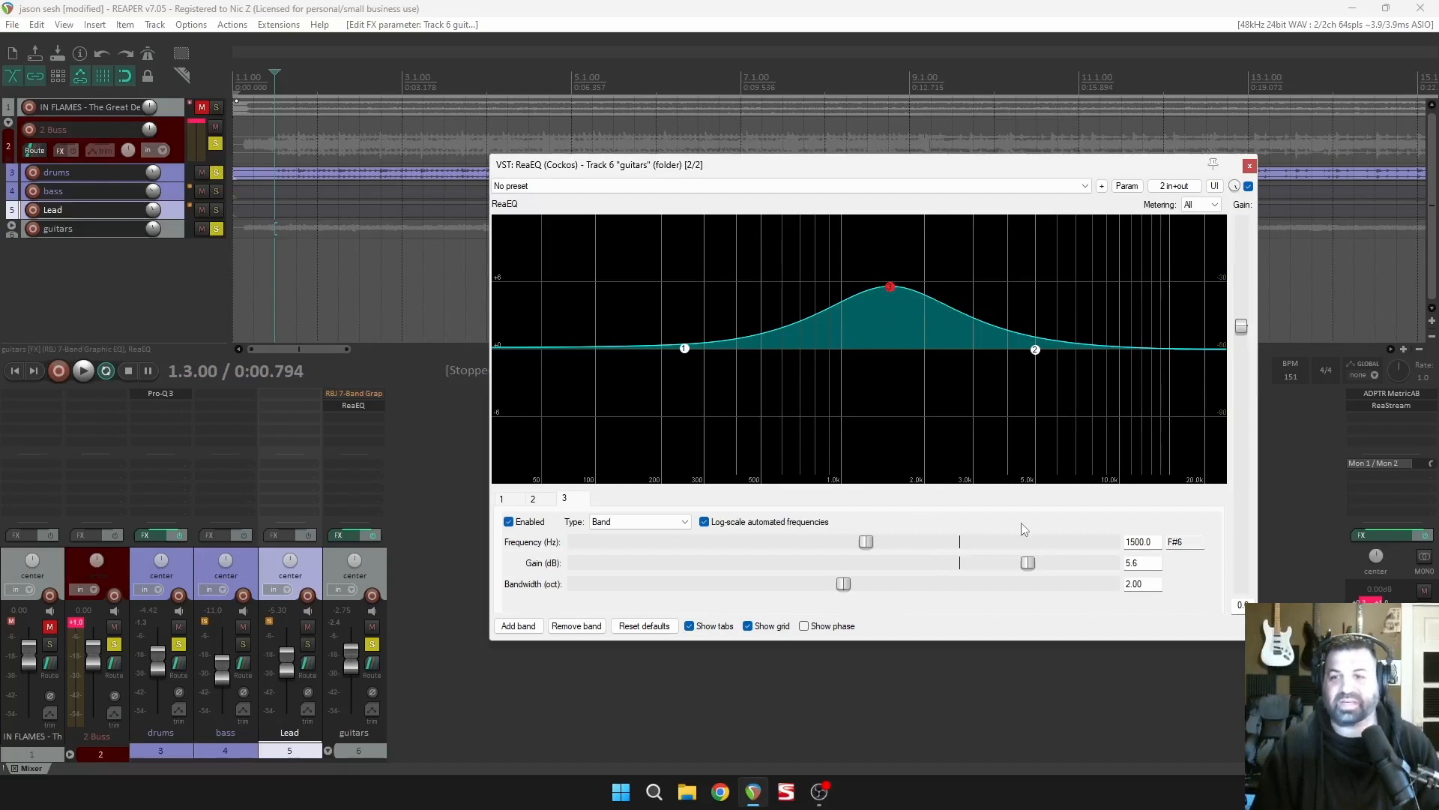
key(space)
mouse_move(1027, 565)
mouse_down()
mouse_move(1070, 567)
mouse_move(1021, 566)
mouse_up()
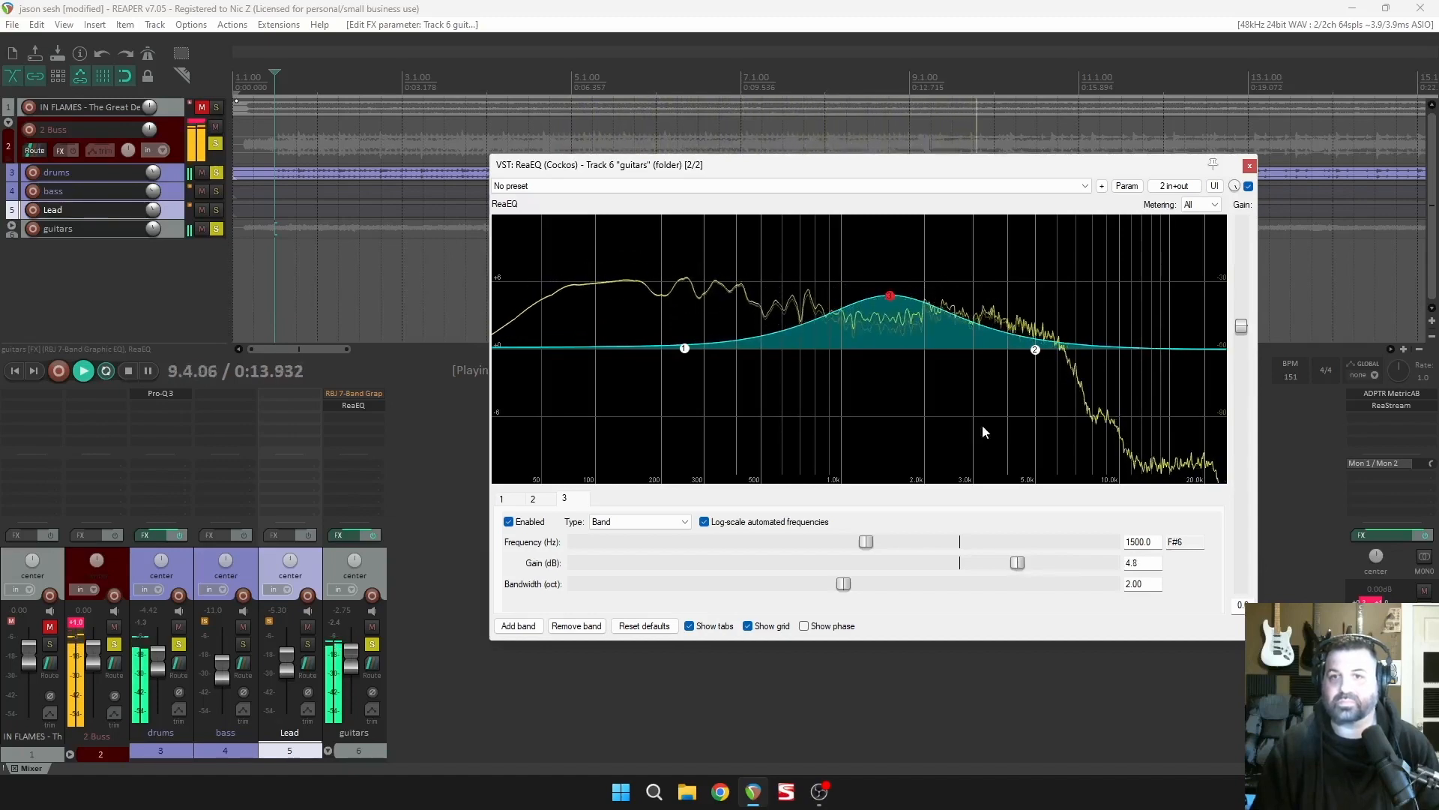
During playback, boost the 5000 Hz high shelf to about 1.7 dB and the 250 Hz low shelf to about 3.0 dB.
click(1035, 349)
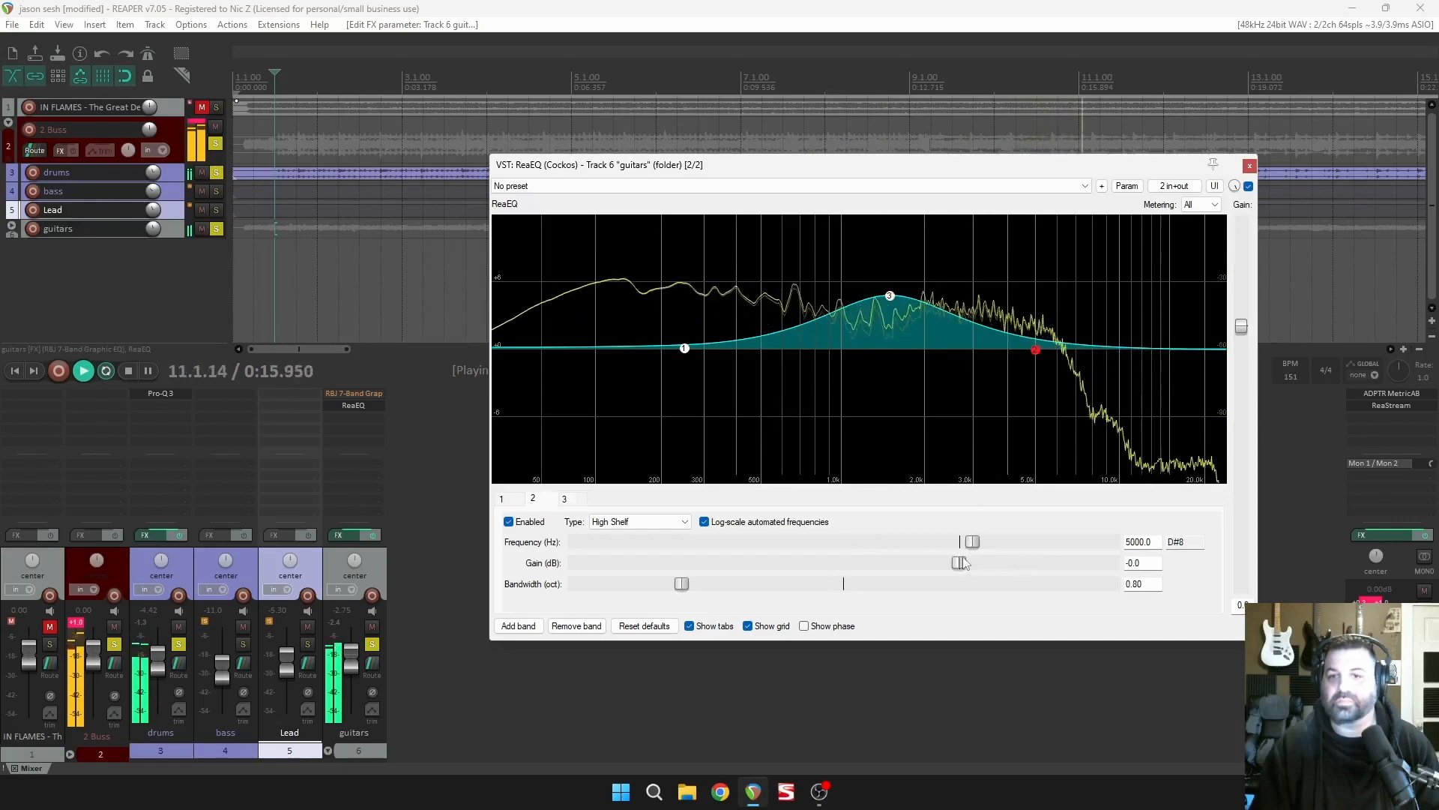
mouse_move(959, 562)
mouse_down()
mouse_move(1058, 565)
mouse_move(983, 565)
mouse_up()
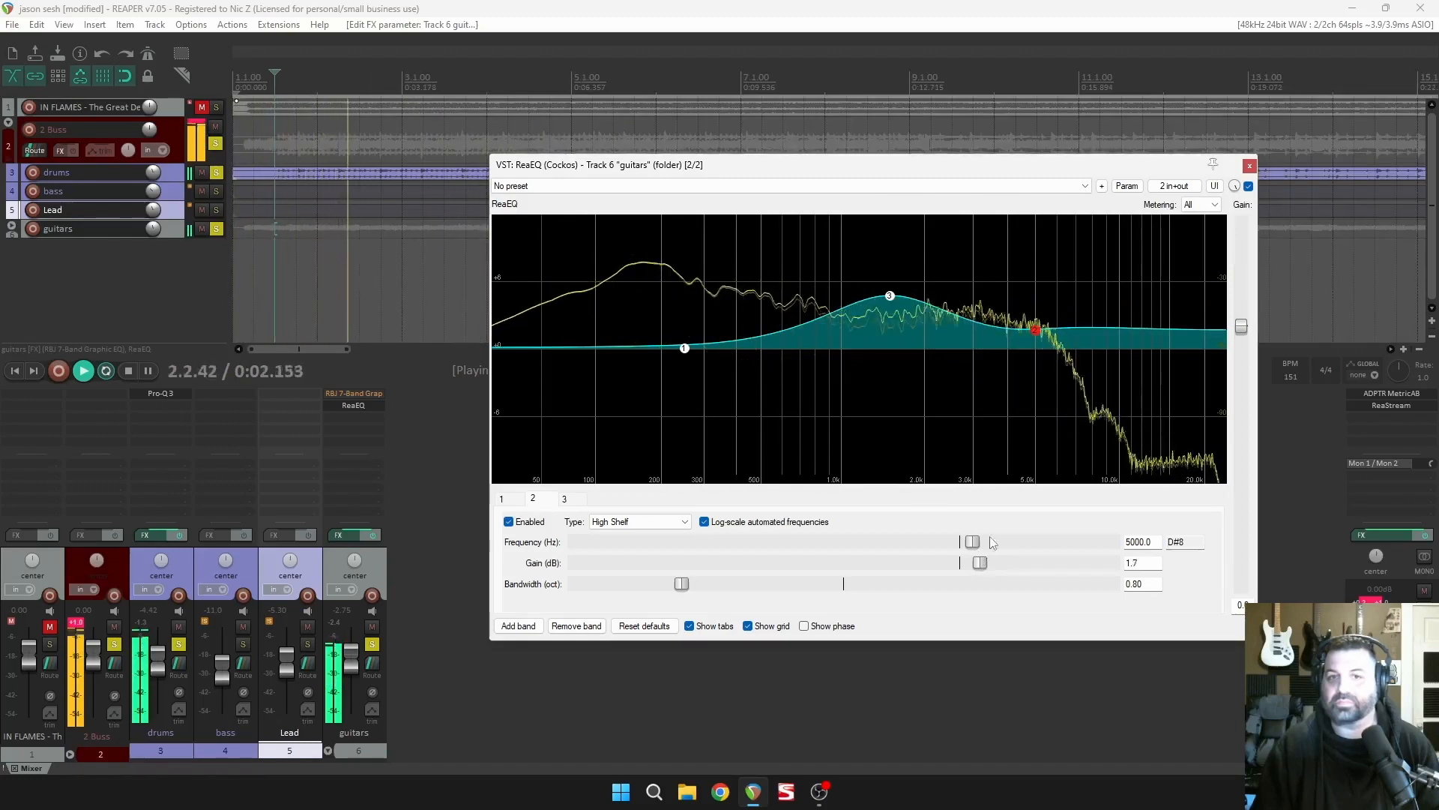
click(685, 348)
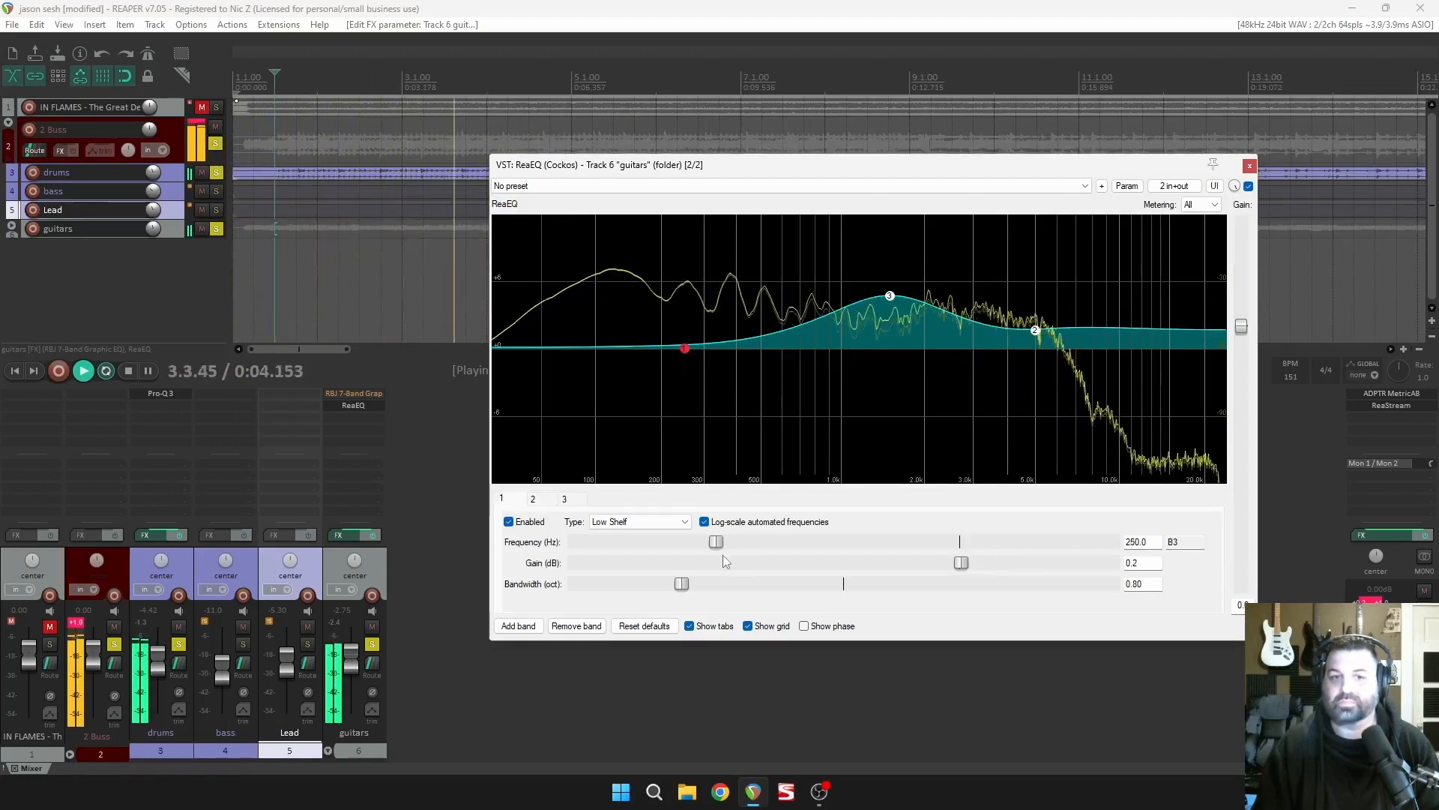
drag(963, 567, 1000, 574)
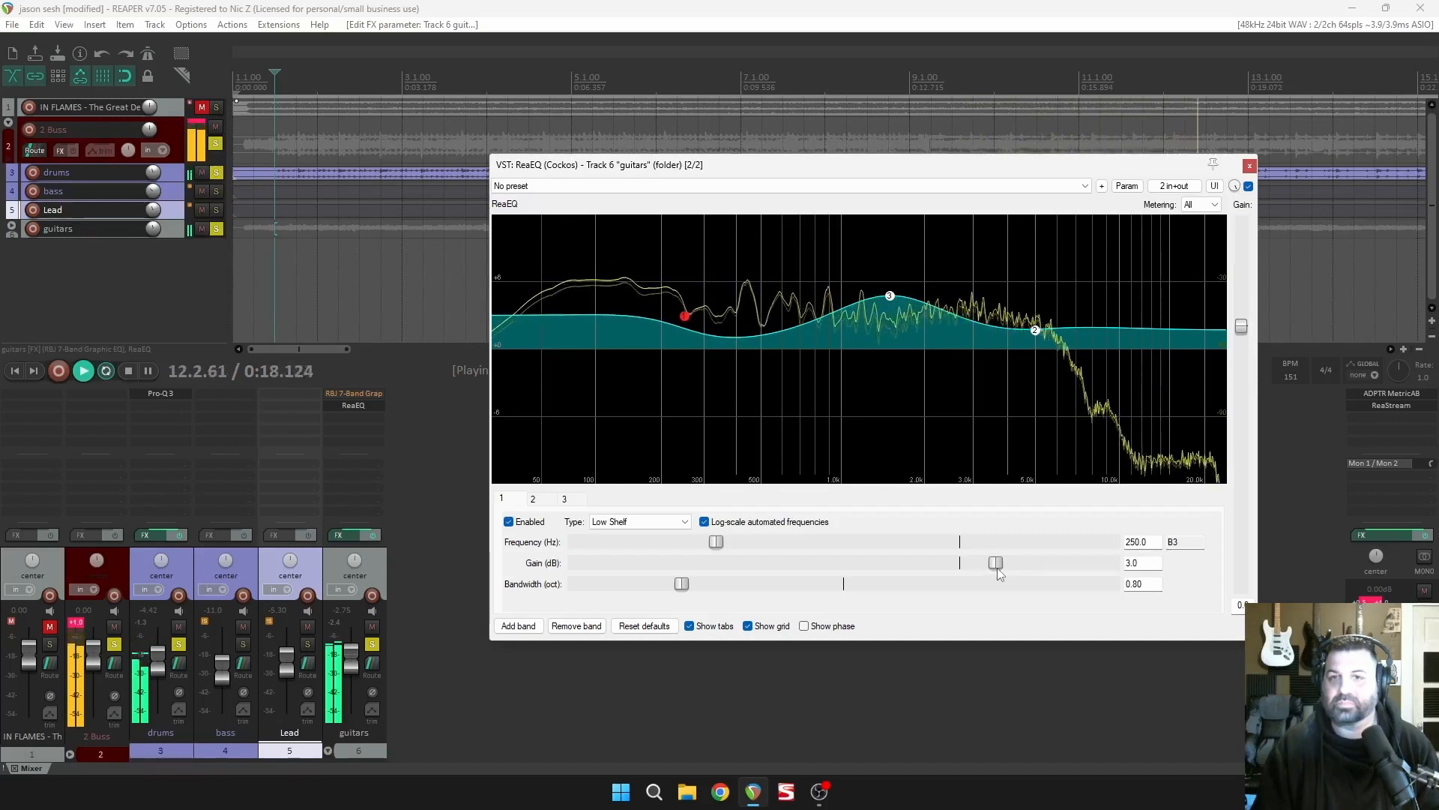
key(space)
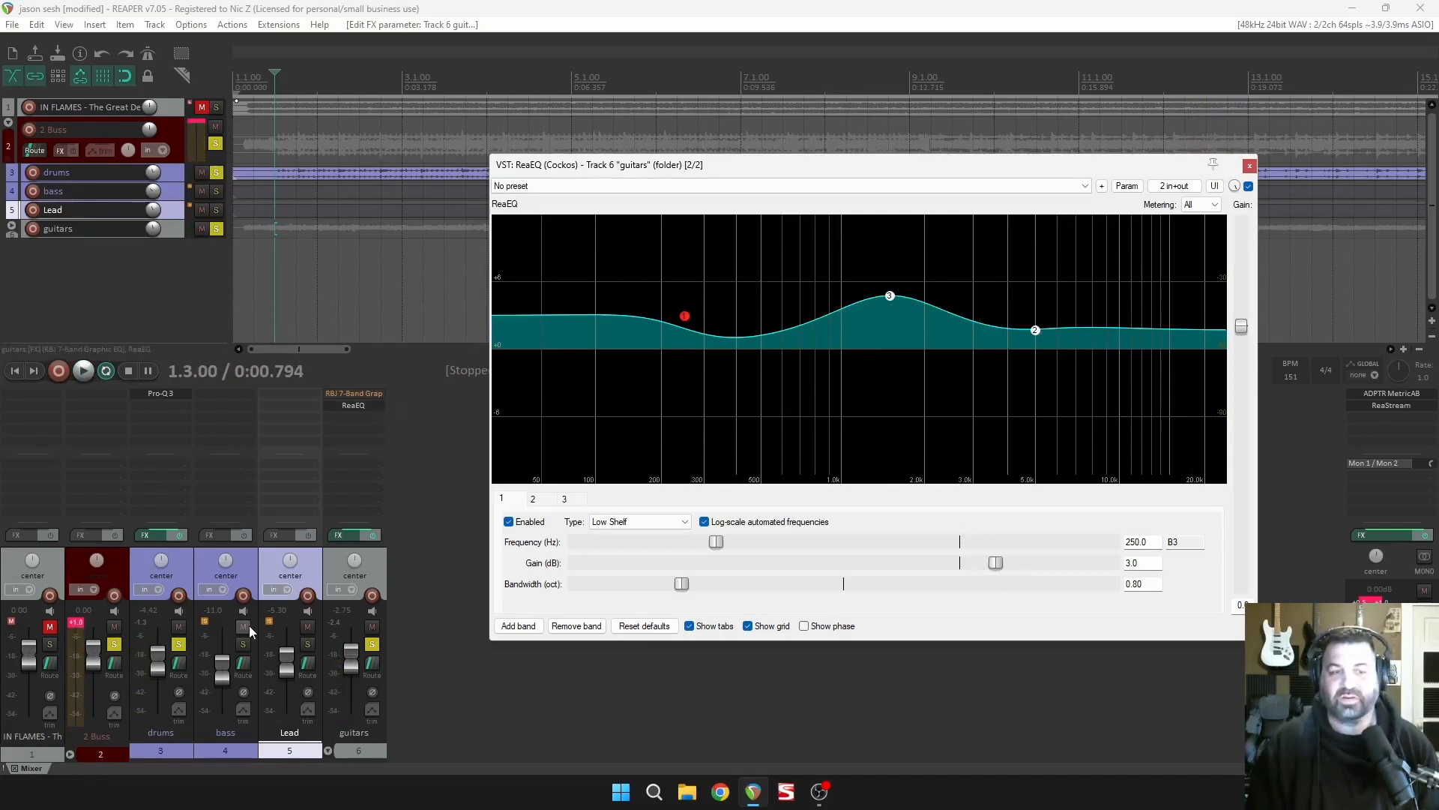
Play the mix and lower the guitars track's volume to about -3.14 dB.
key(space)
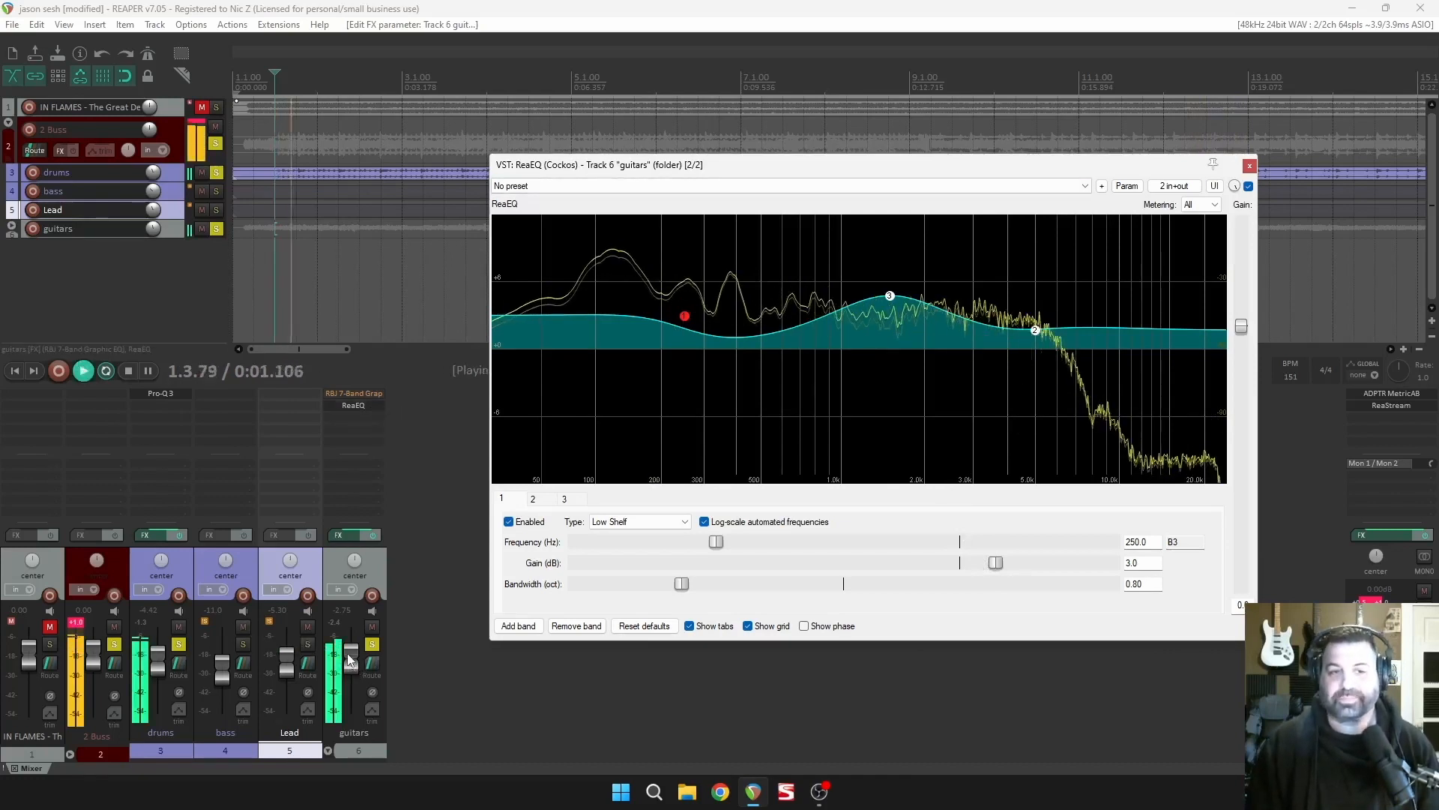
drag(351, 665, 350, 665)
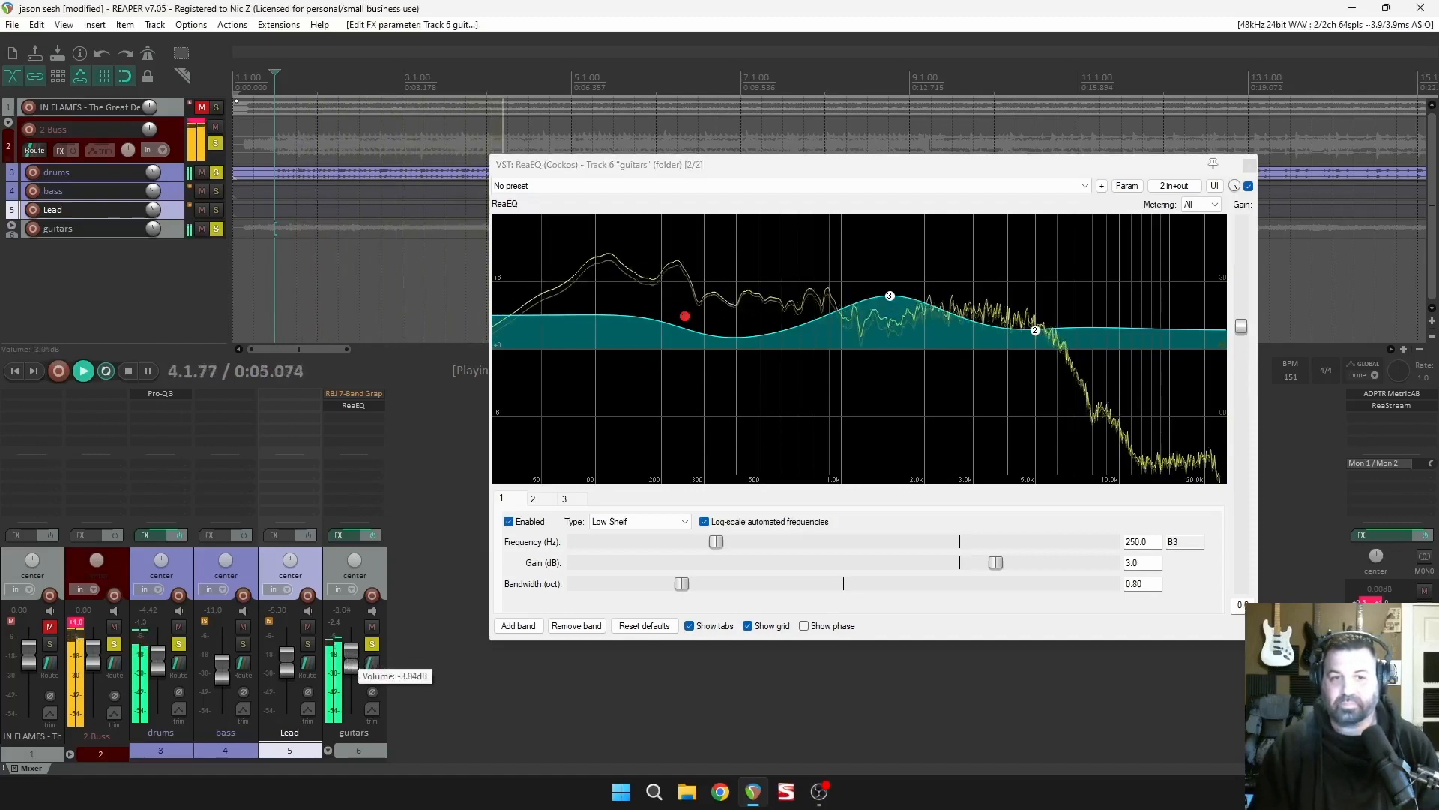
drag(351, 665, 351, 666)
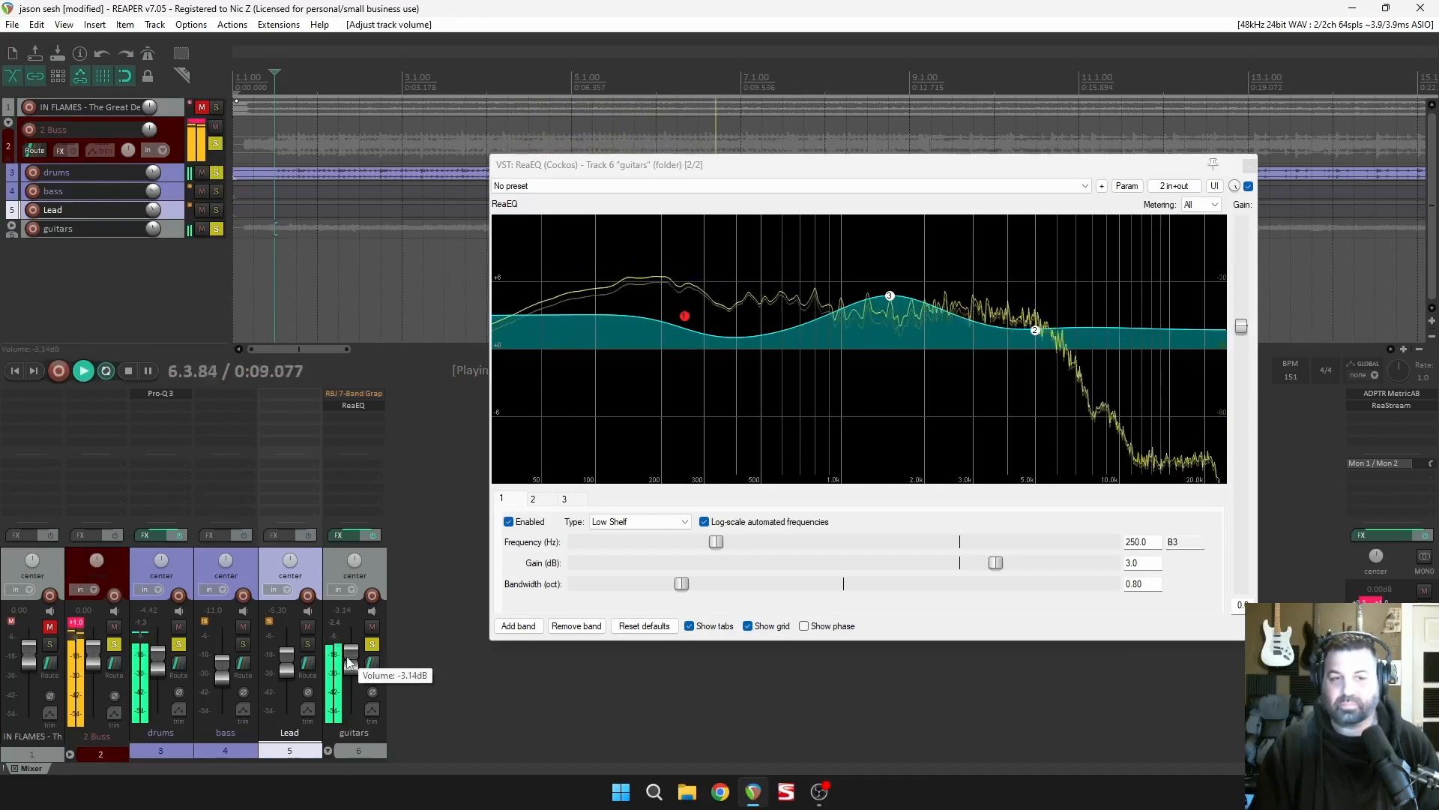
key(space)
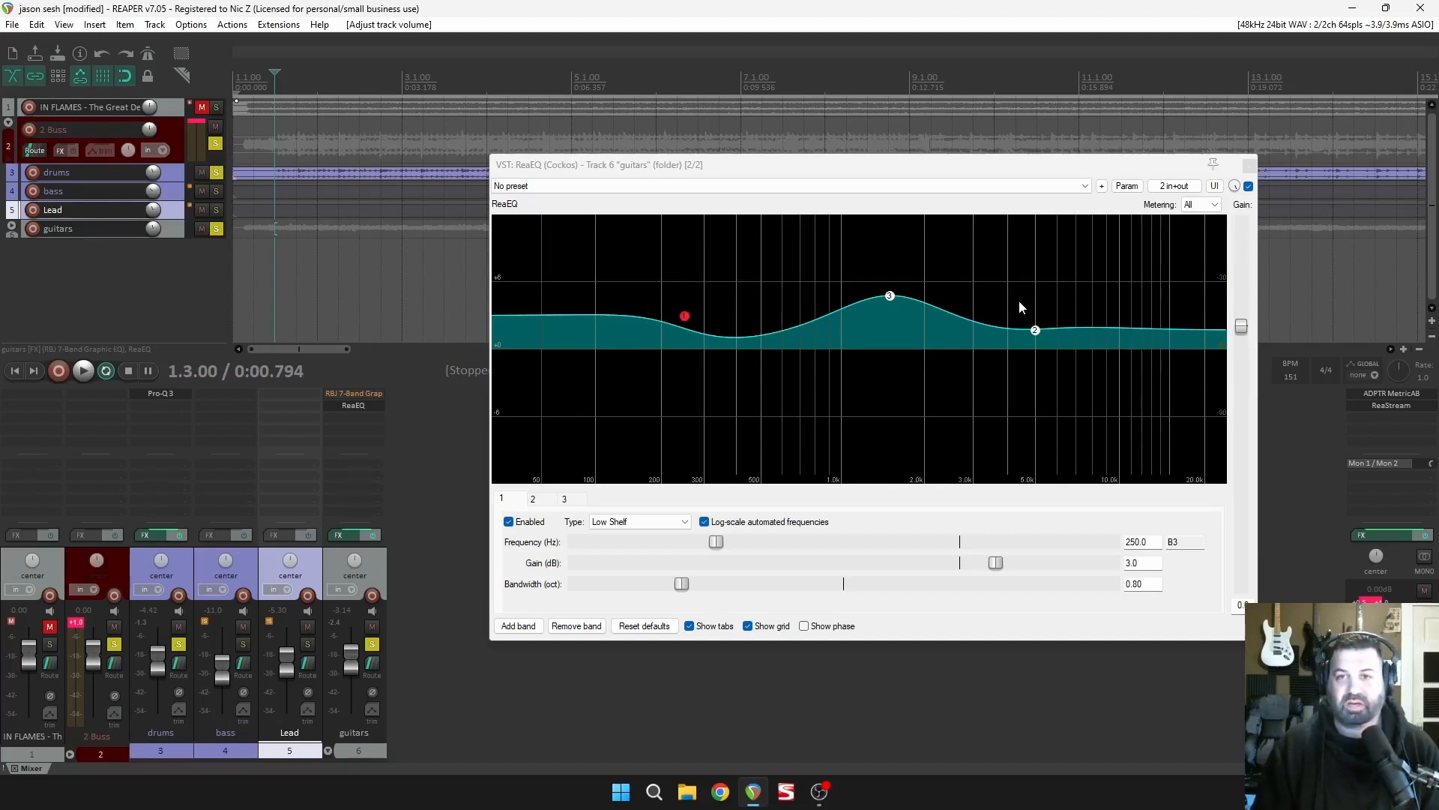
Close and bypass ReaEQ on the guitars track, and enable and open the RBJ 7-Band Graphic EQ instead.
click(1249, 167)
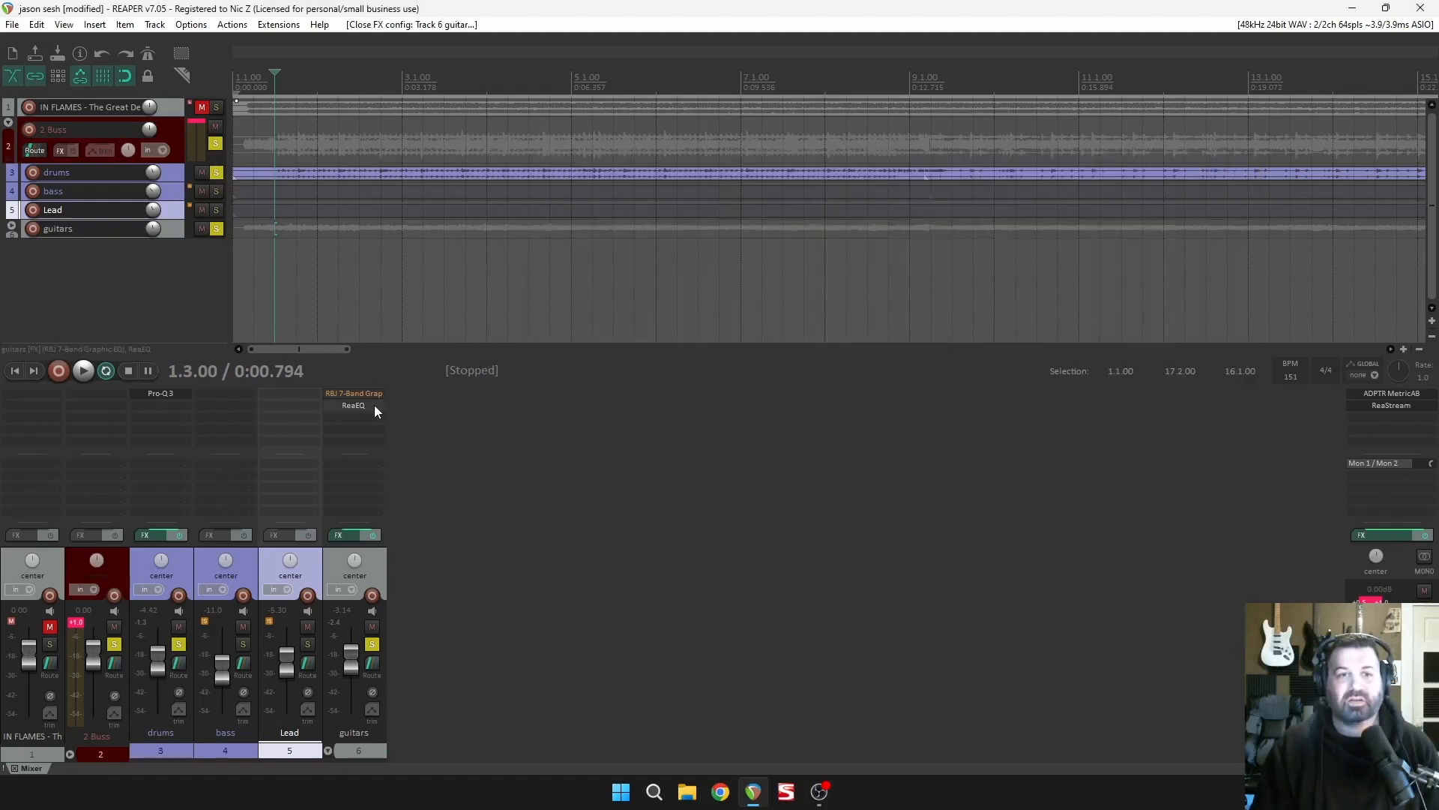
click(367, 398)
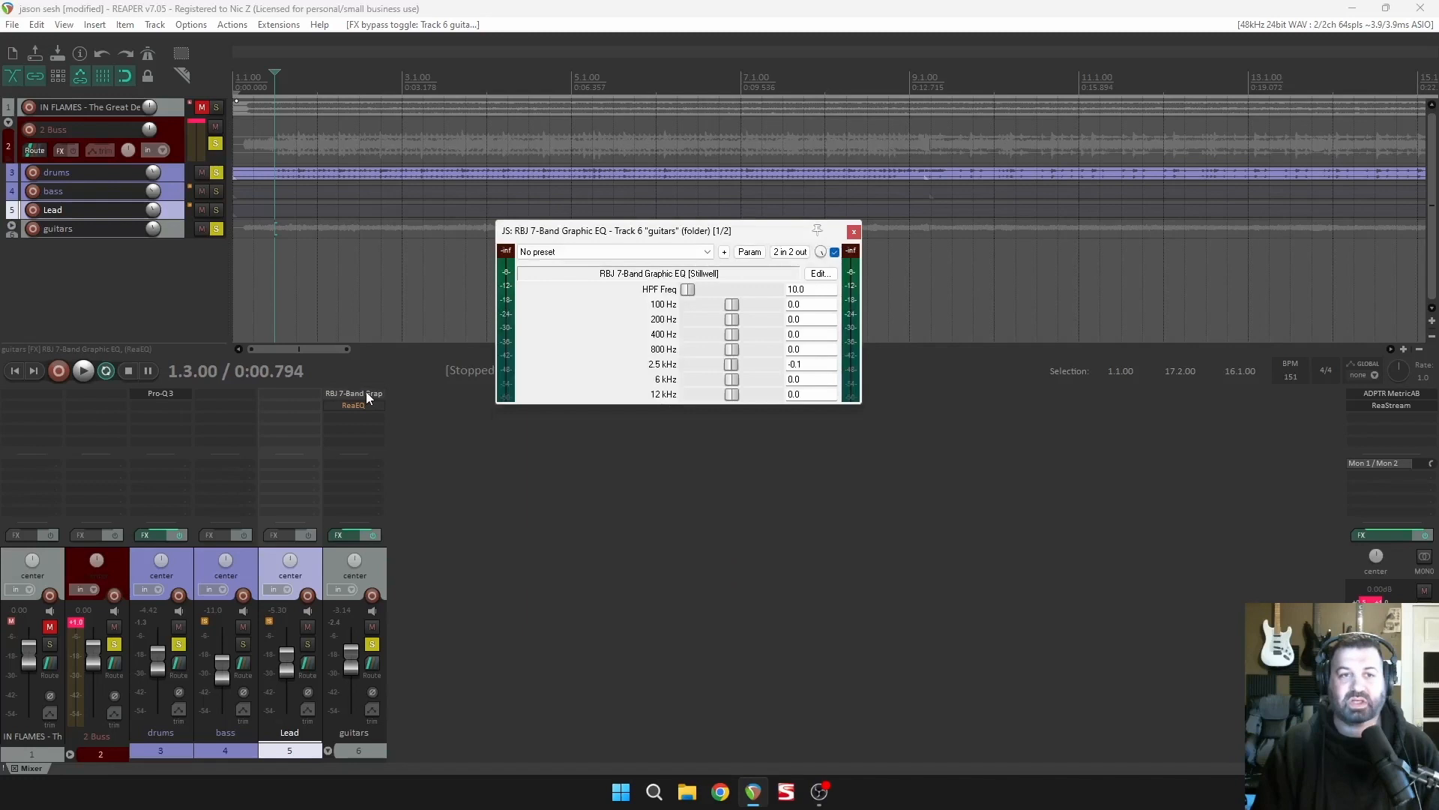
drag(753, 231, 792, 230)
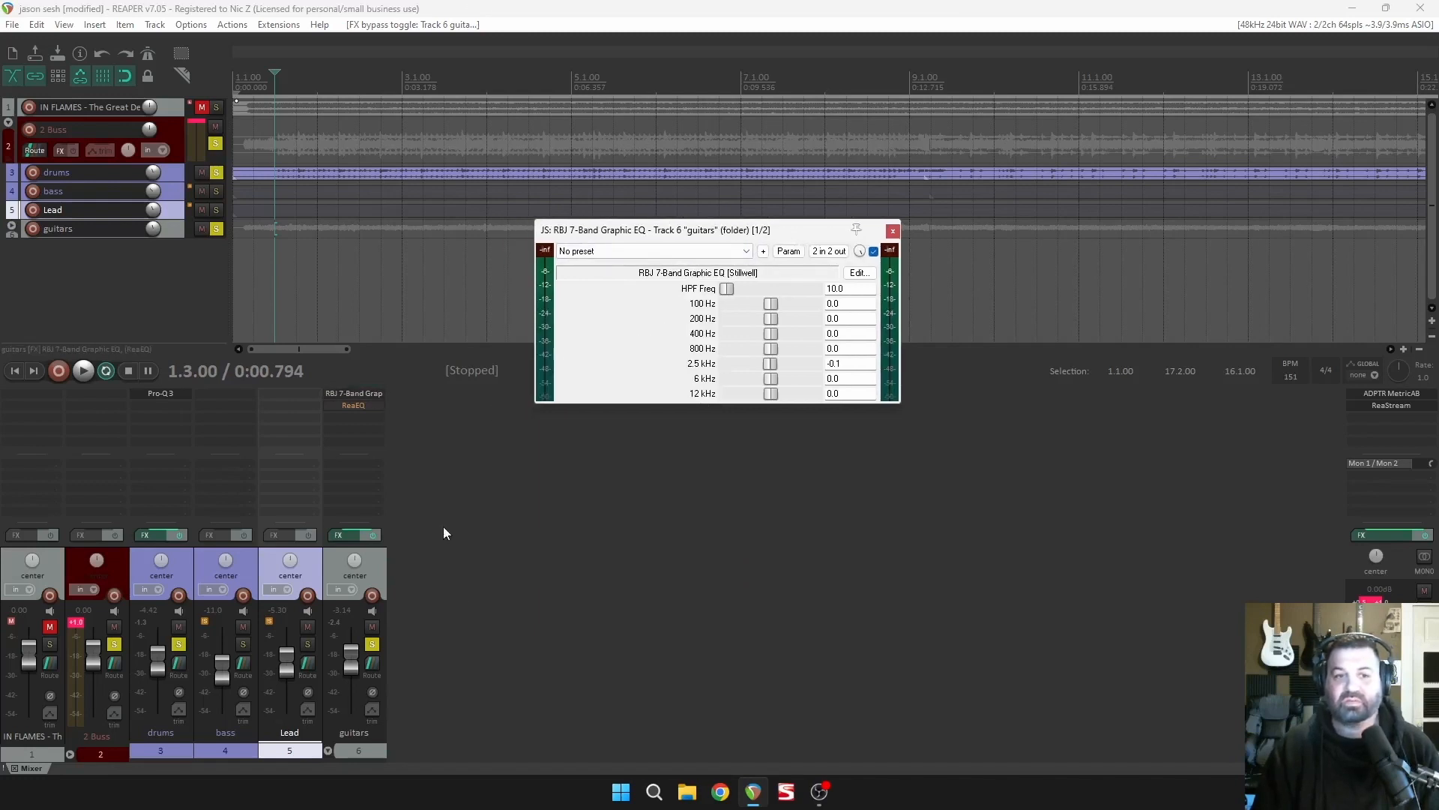
Play the mix through the graphic EQ and lower the guitars track's volume to about -3.38 dB.
key(space)
double_click(349, 656)
drag(349, 655, 349, 670)
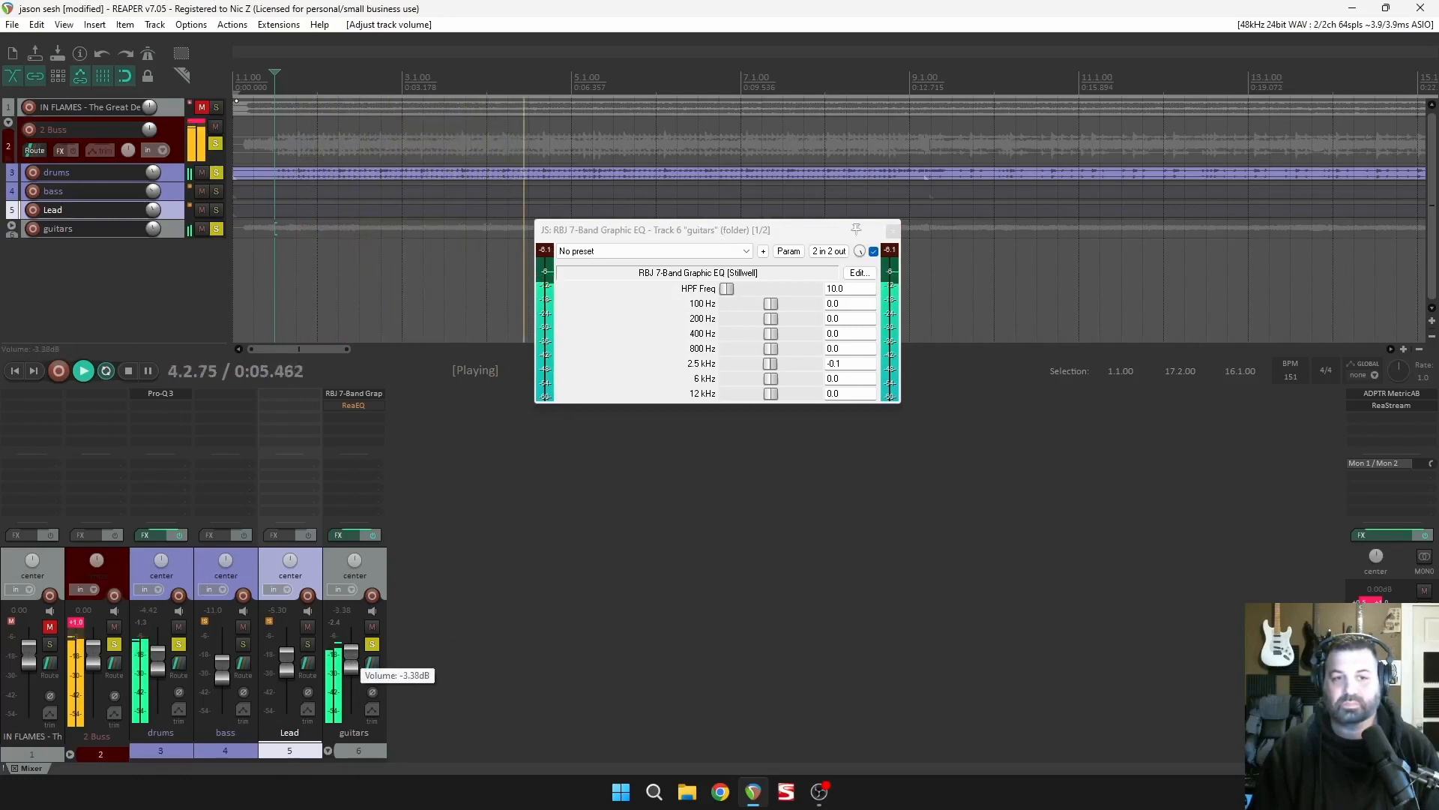
drag(349, 660, 348, 660)
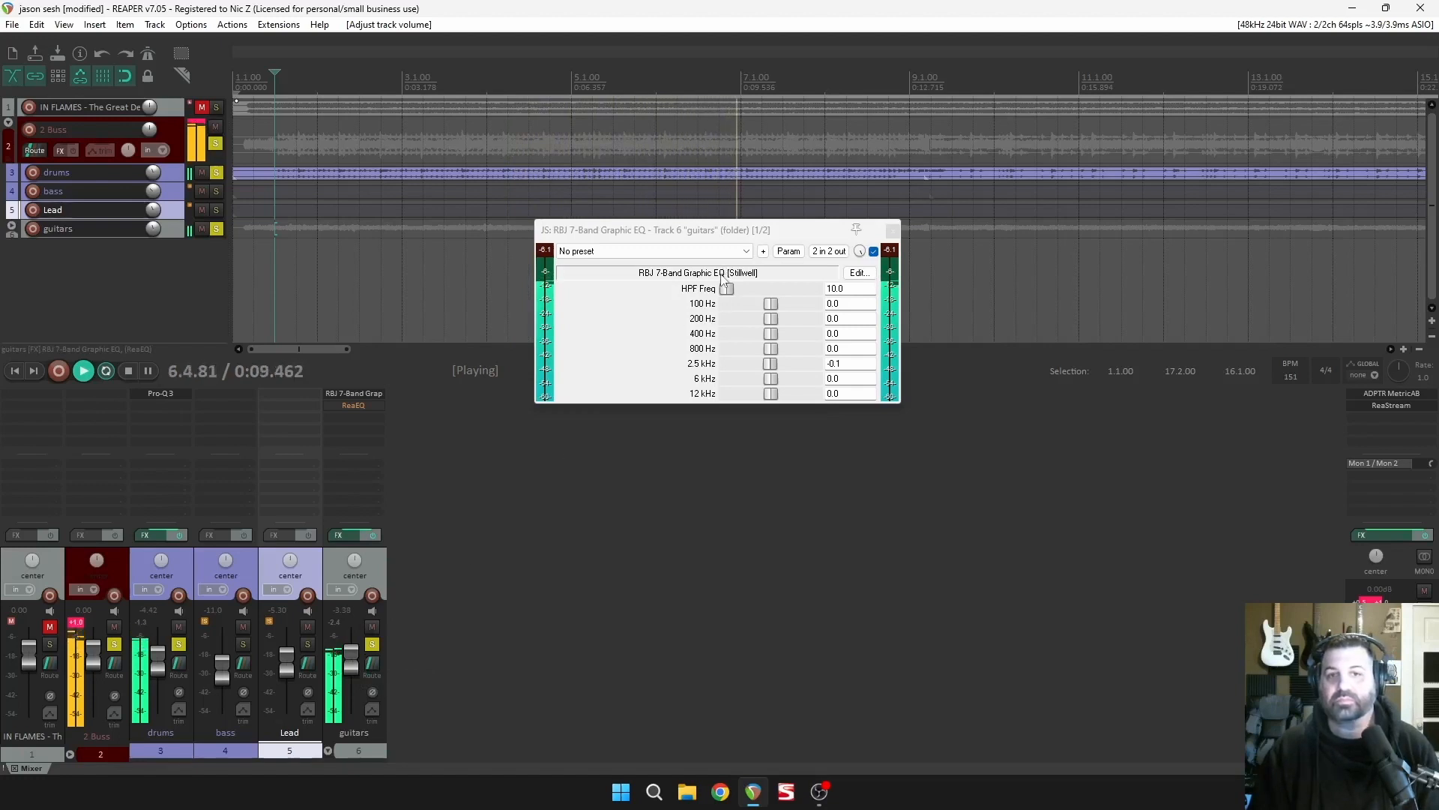
click(771, 381)
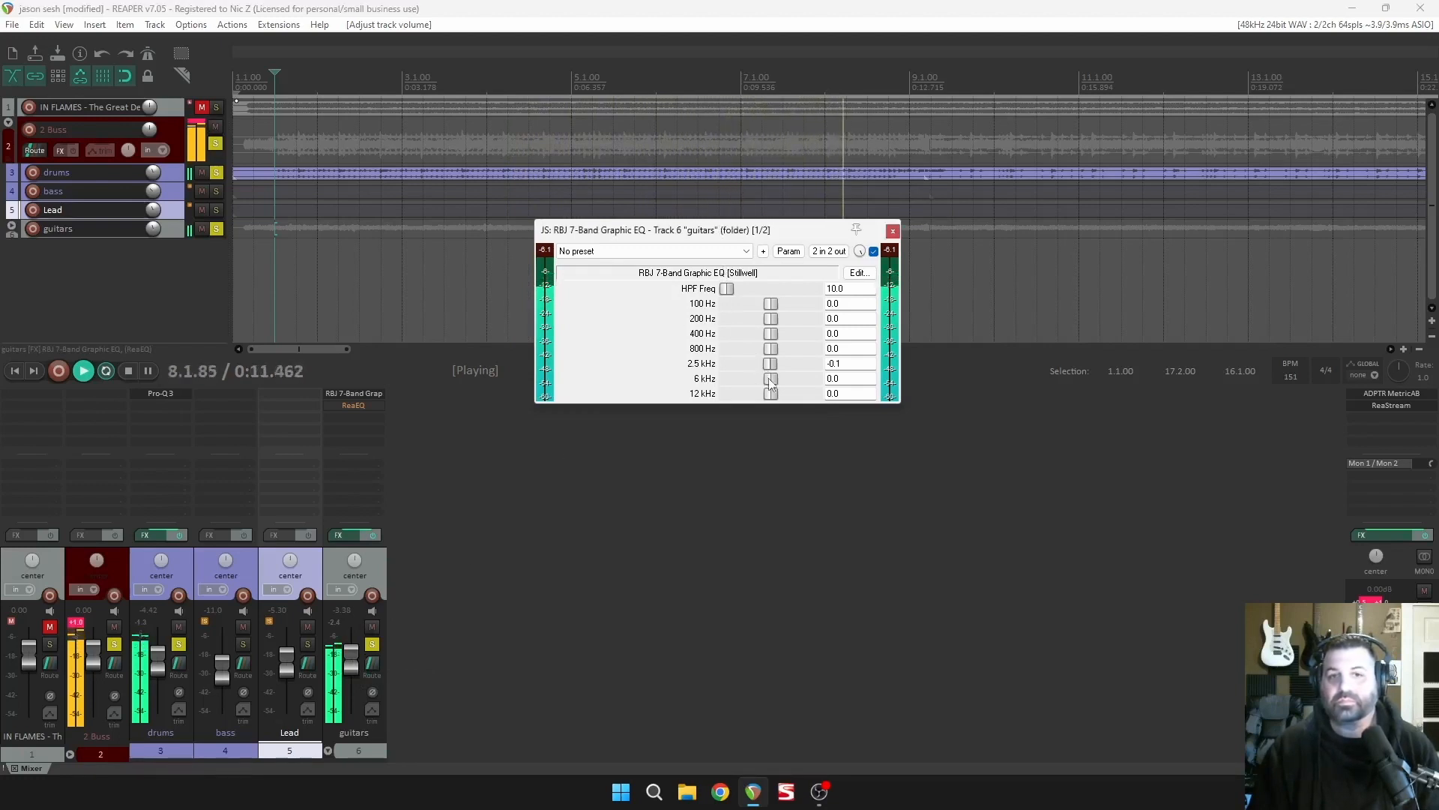
key(space)
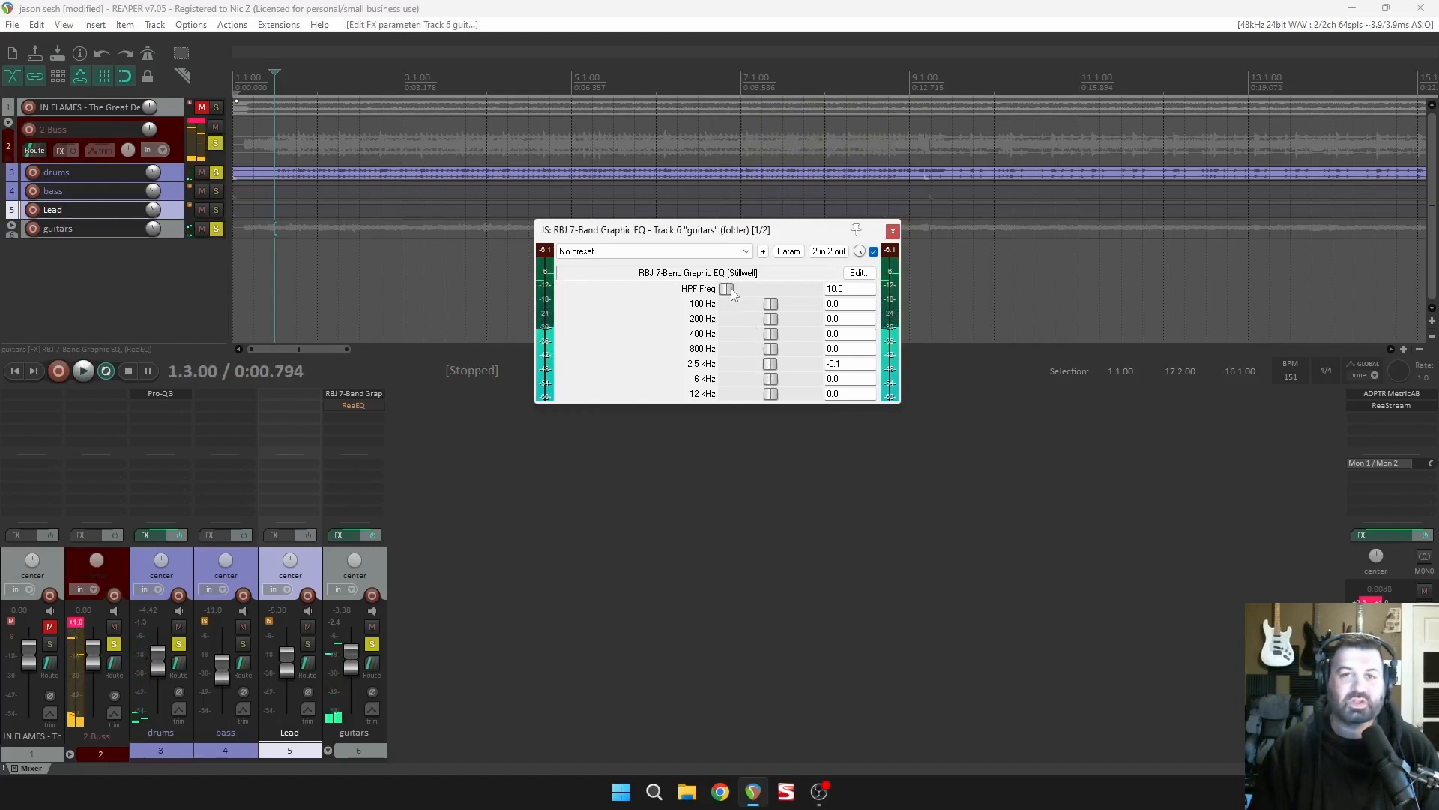
During playback, set the graphic EQ's HPF frequency to 120 Hz and compare it repeatedly with bypass, leaving it bypassed.
key(space)
drag(730, 289, 819, 296)
click(874, 252)
click(873, 252)
click(873, 252)
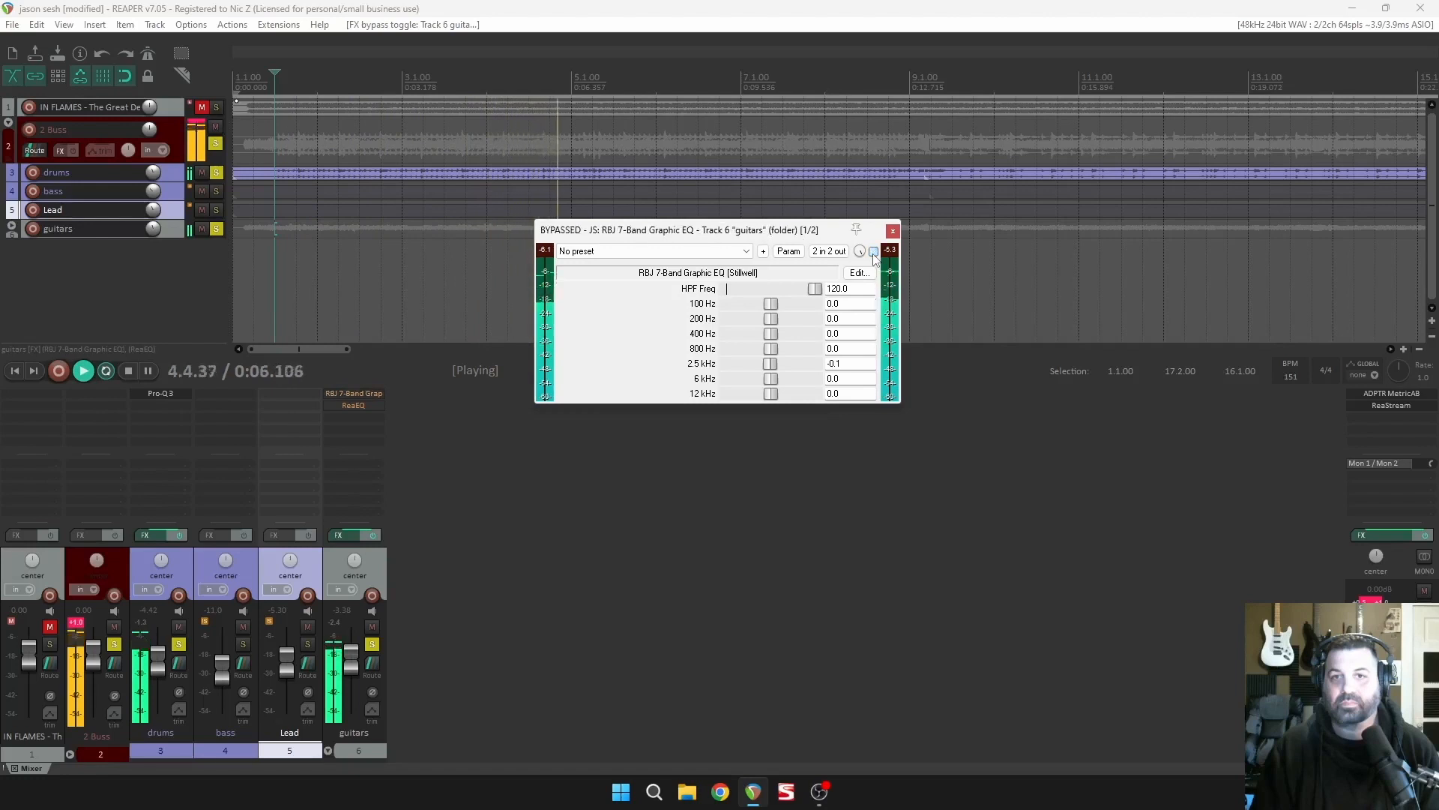
click(873, 252)
click(874, 252)
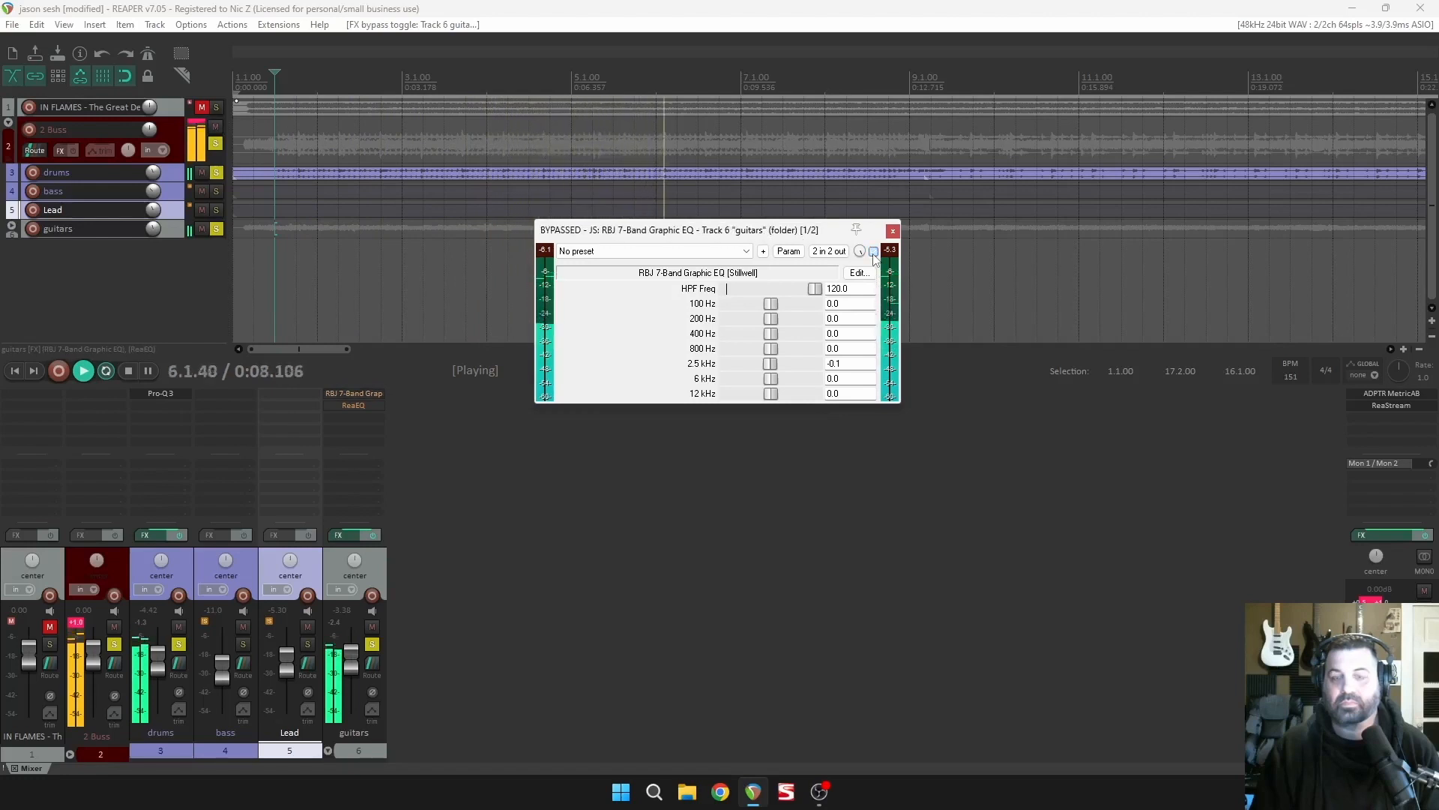
click(874, 252)
click(874, 252)
click(873, 252)
click(873, 252)
key(space)
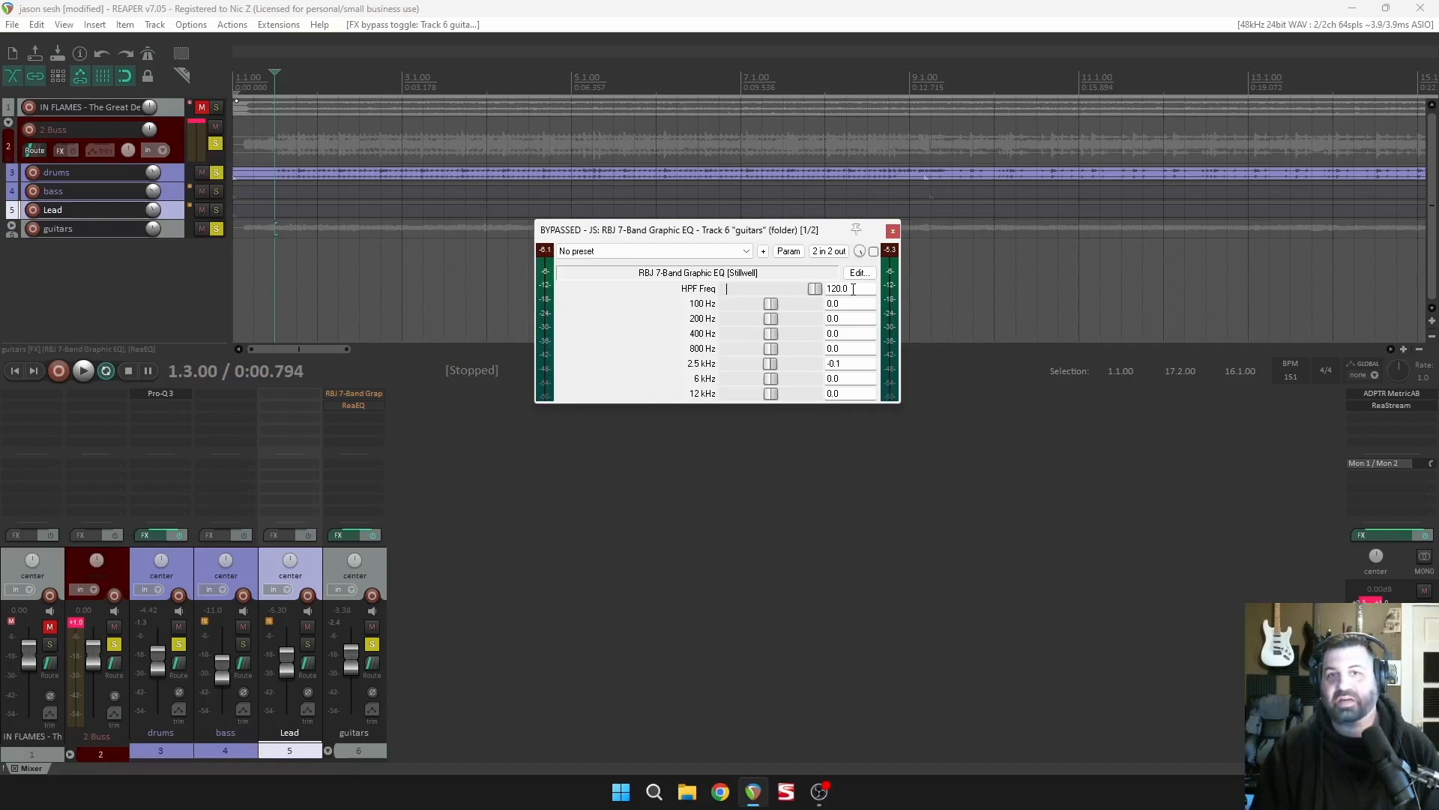
Toggle the graphic EQ's bypass while stopped, and restart playback with the 120 Hz high-pass filter enabled.
click(874, 252)
click(874, 252)
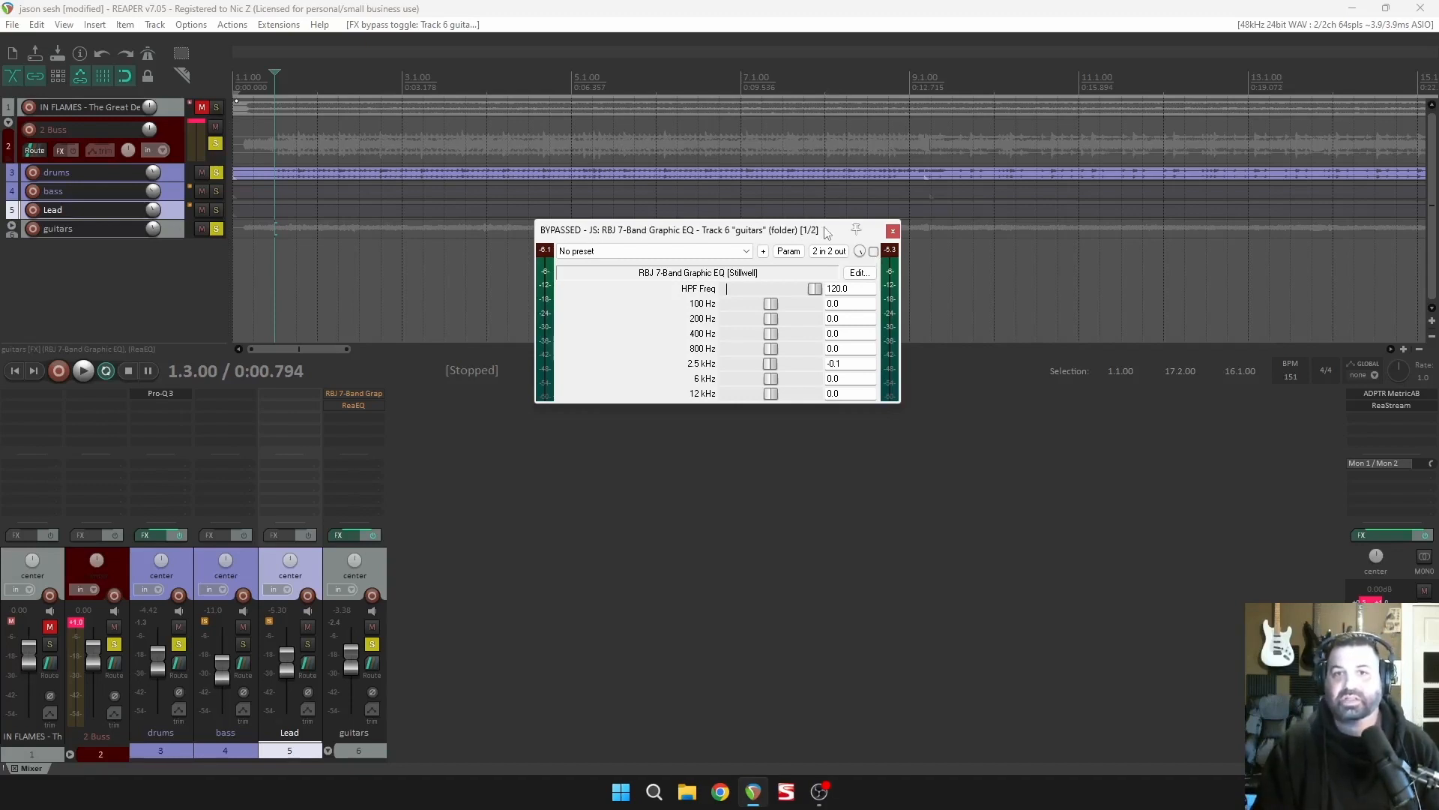
drag(827, 232, 828, 240)
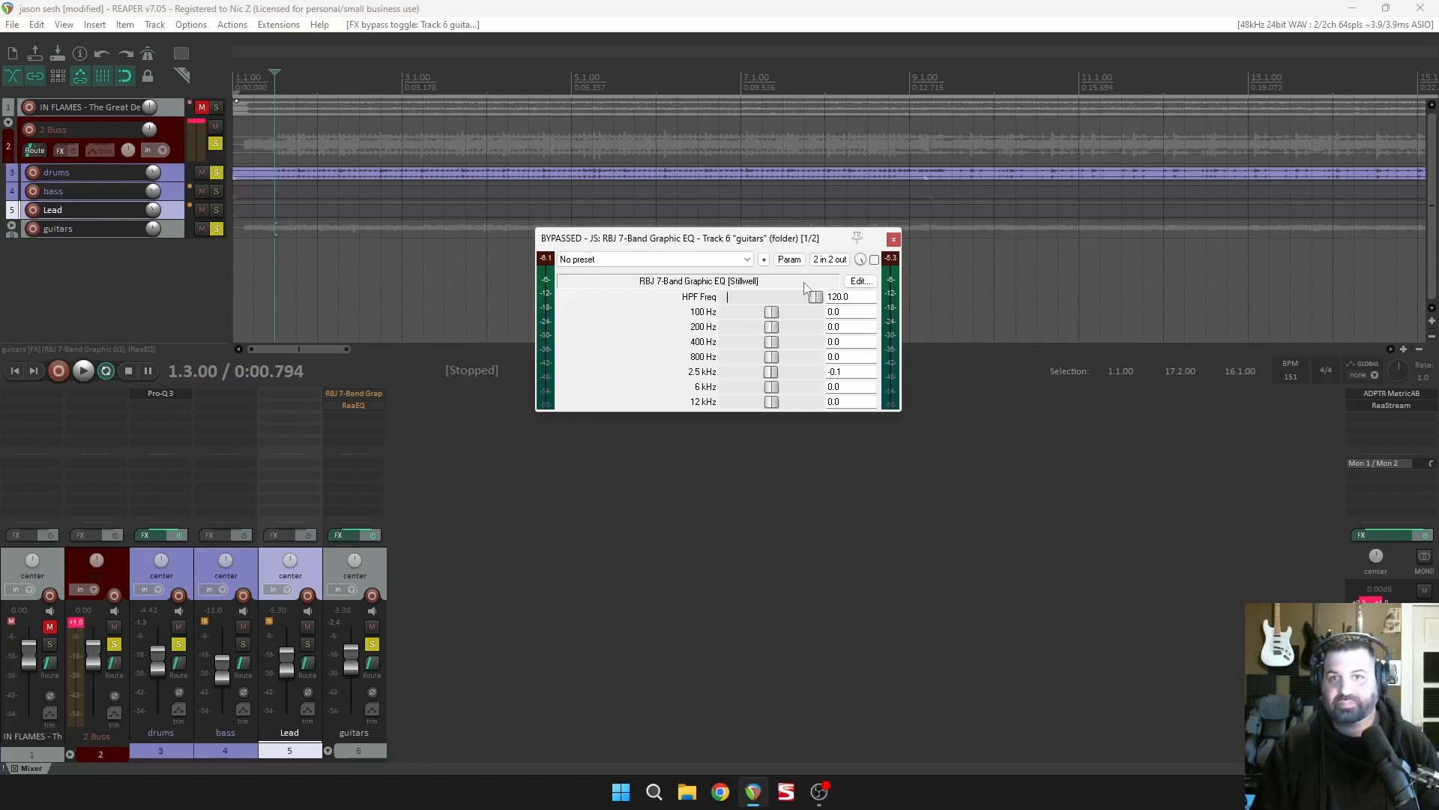
key(space)
click(874, 260)
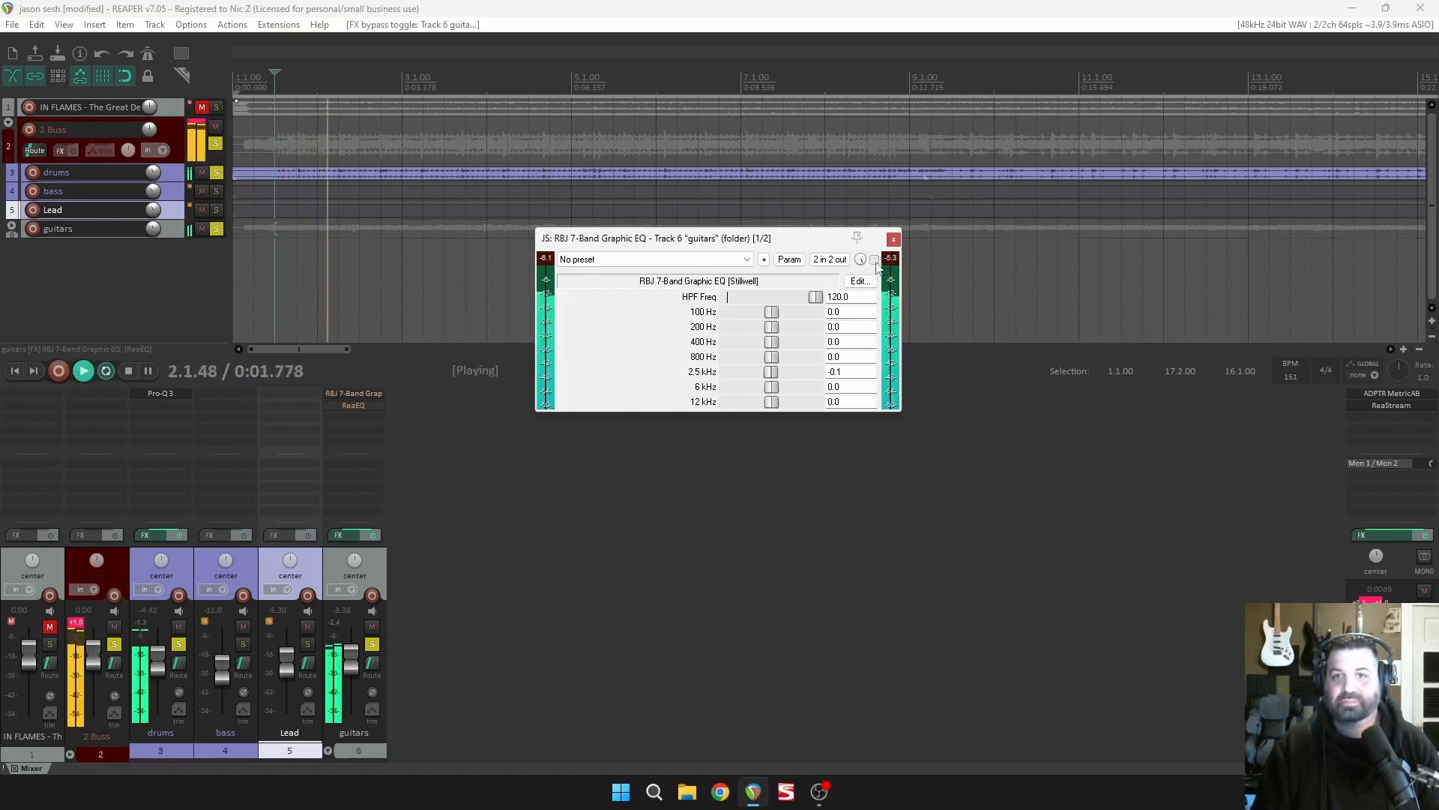
Compare the guitars with the 120 Hz high-pass filter enabled and bypassed in the mix, and stop playback with the EQ bypassed.
click(874, 259)
click(874, 259)
click(875, 260)
click(875, 261)
click(875, 260)
key(space)
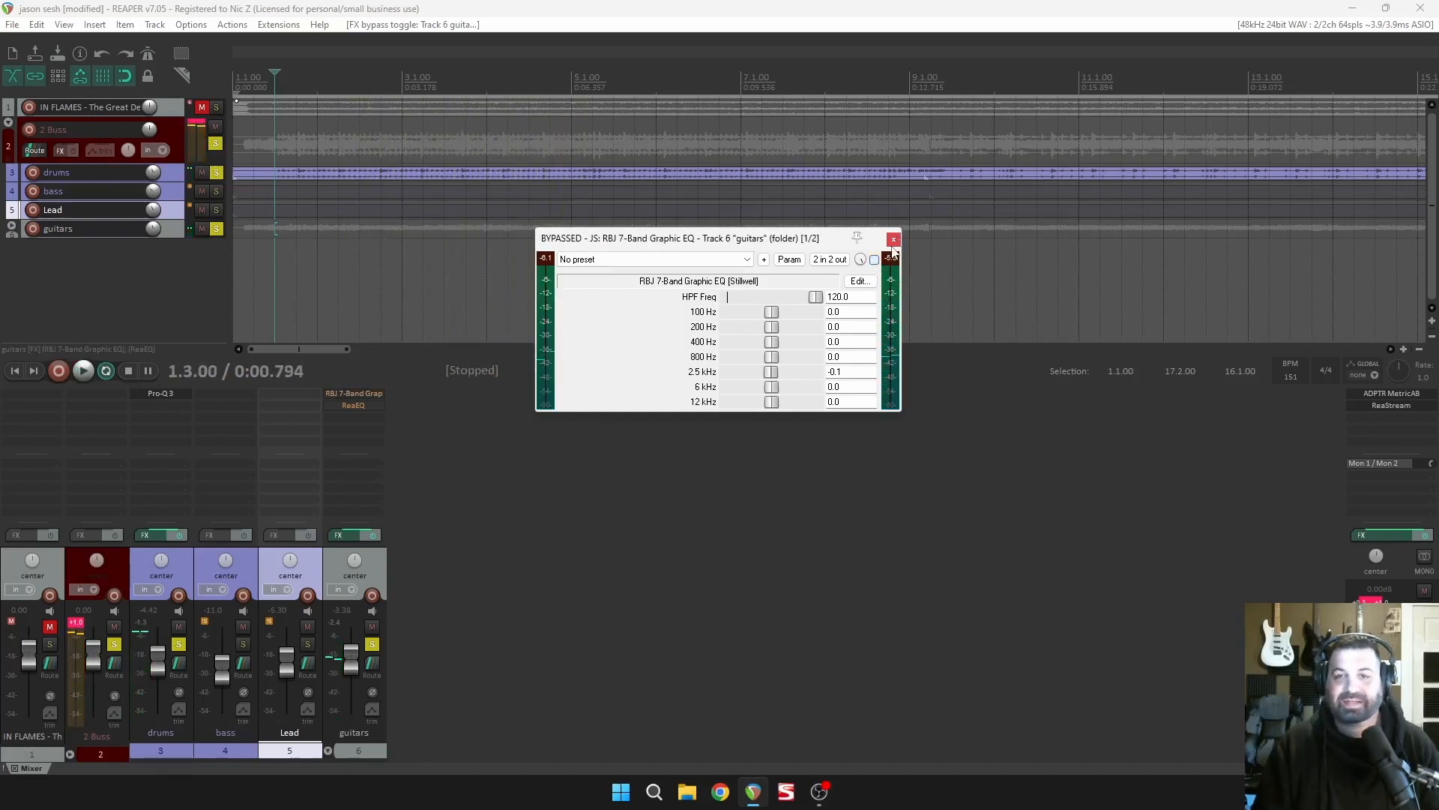
Unsolo the drums, compare the guitars with the graphic EQ on and bypassed, and set its HPF frequency to 100 Hz.
click(179, 644)
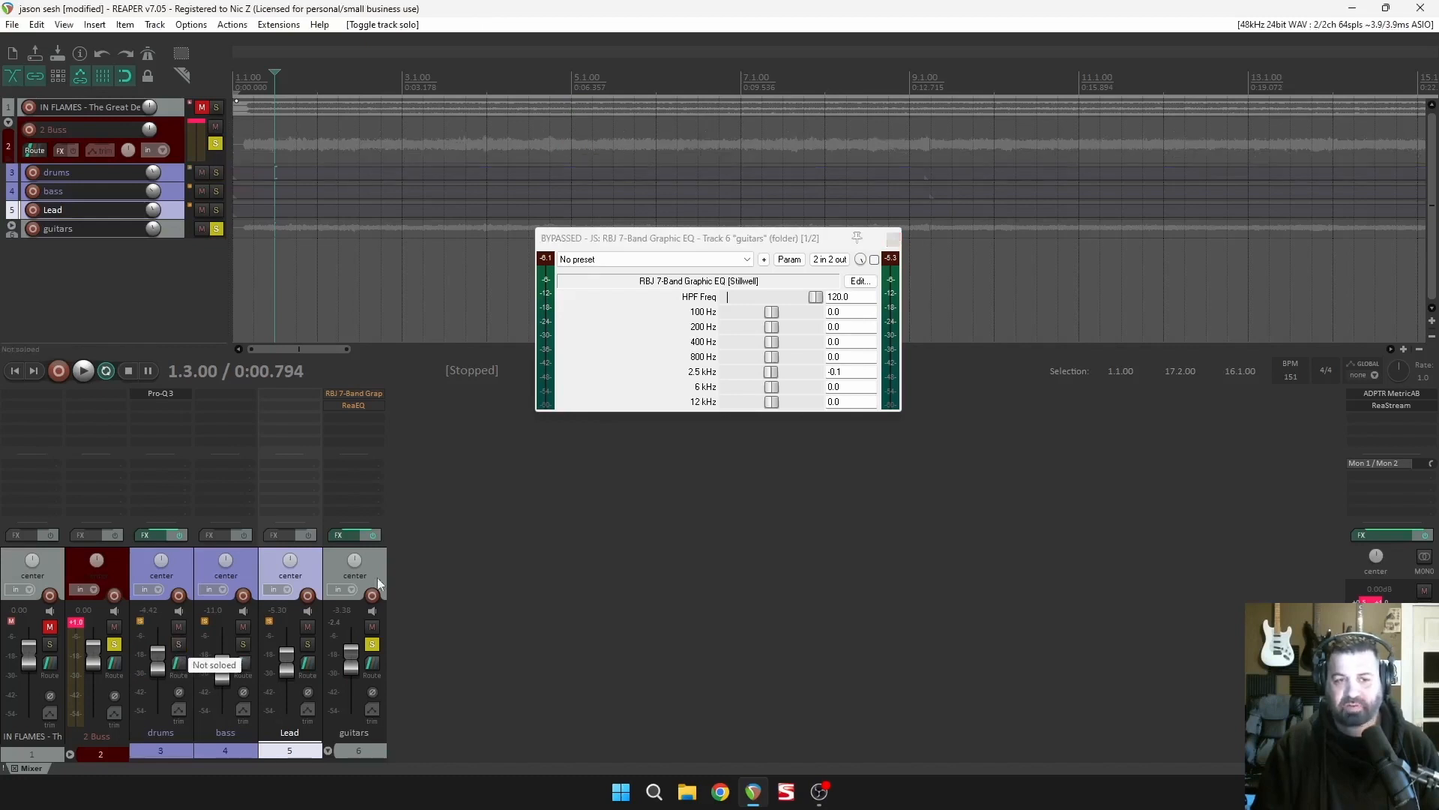
key(space)
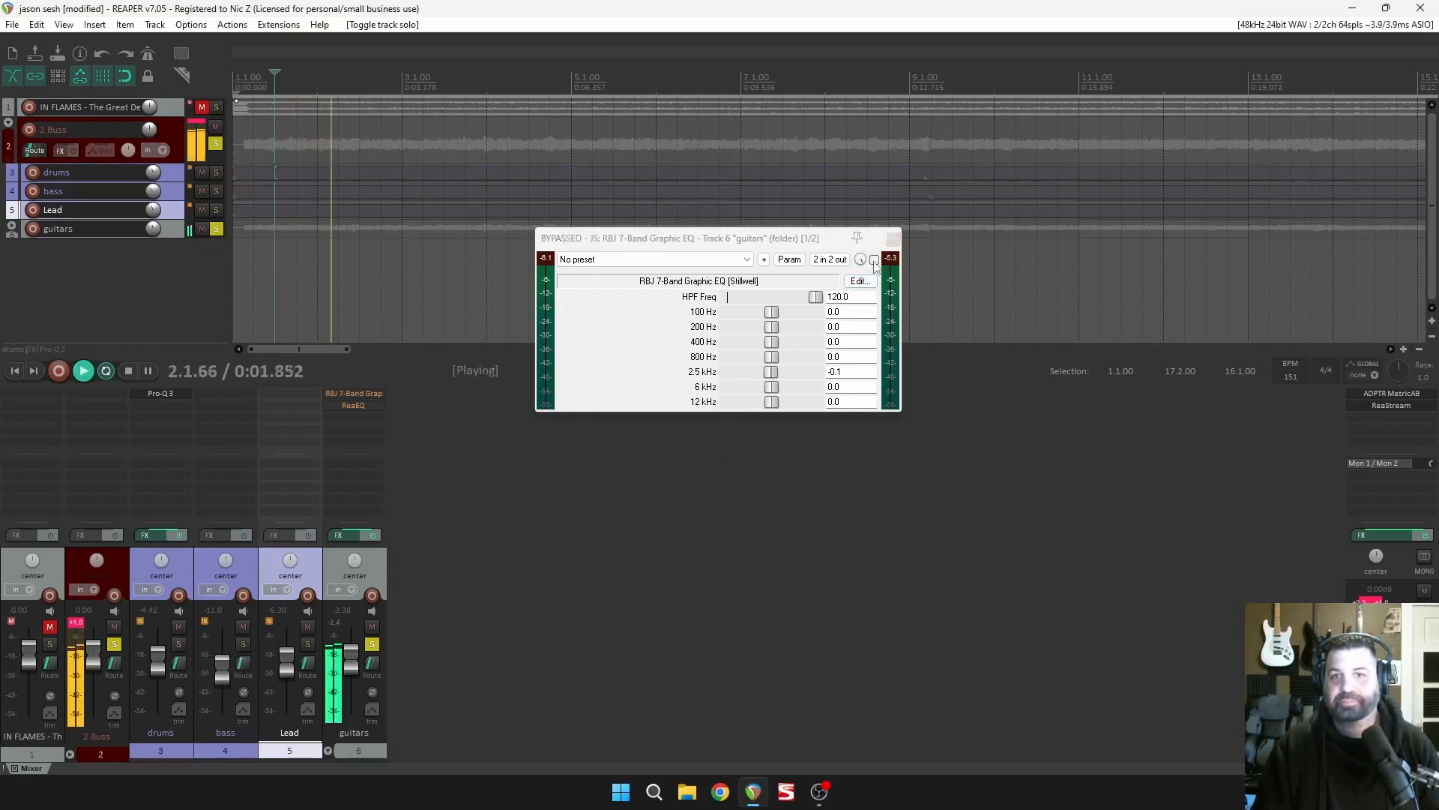
click(874, 259)
click(874, 260)
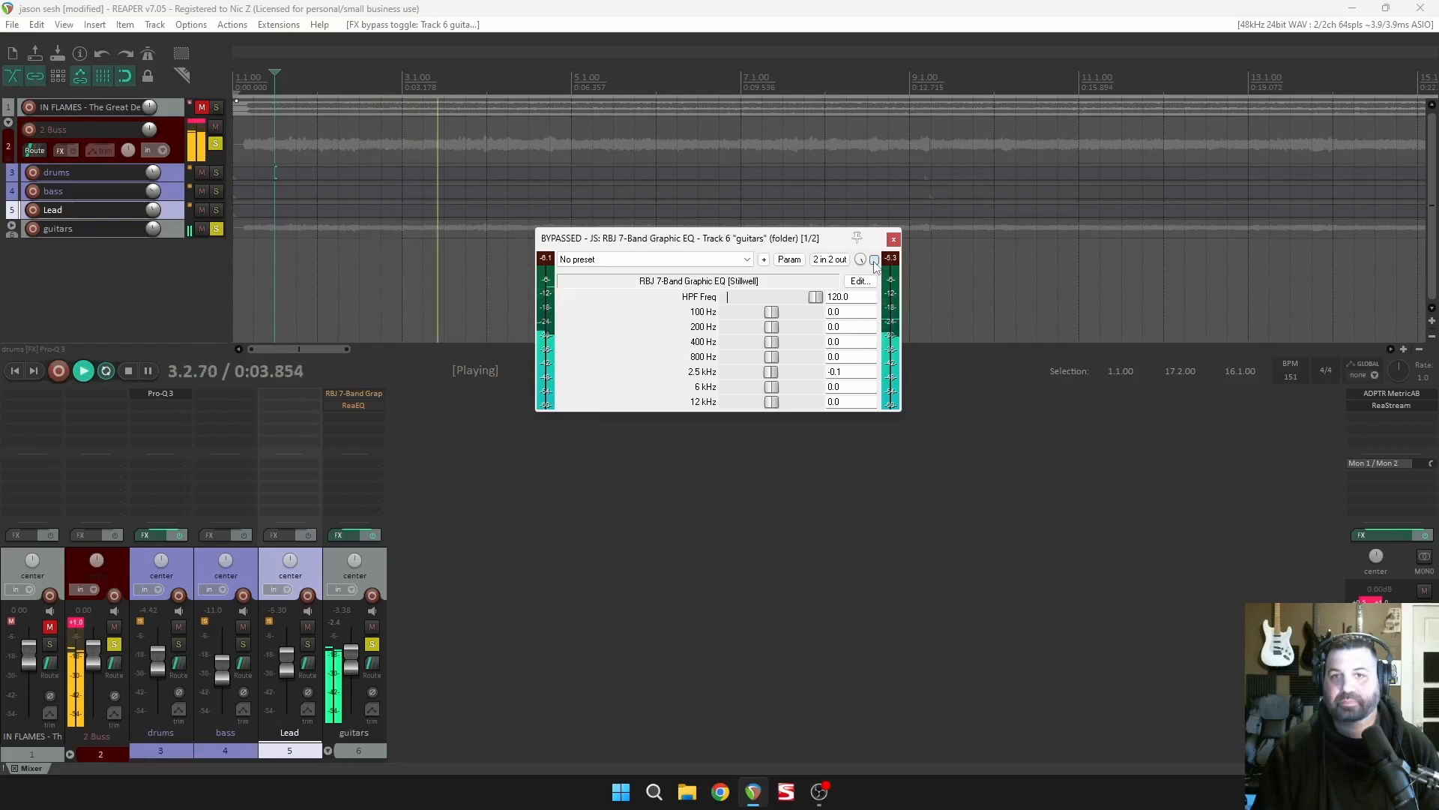
click(874, 260)
click(874, 260)
click(874, 260)
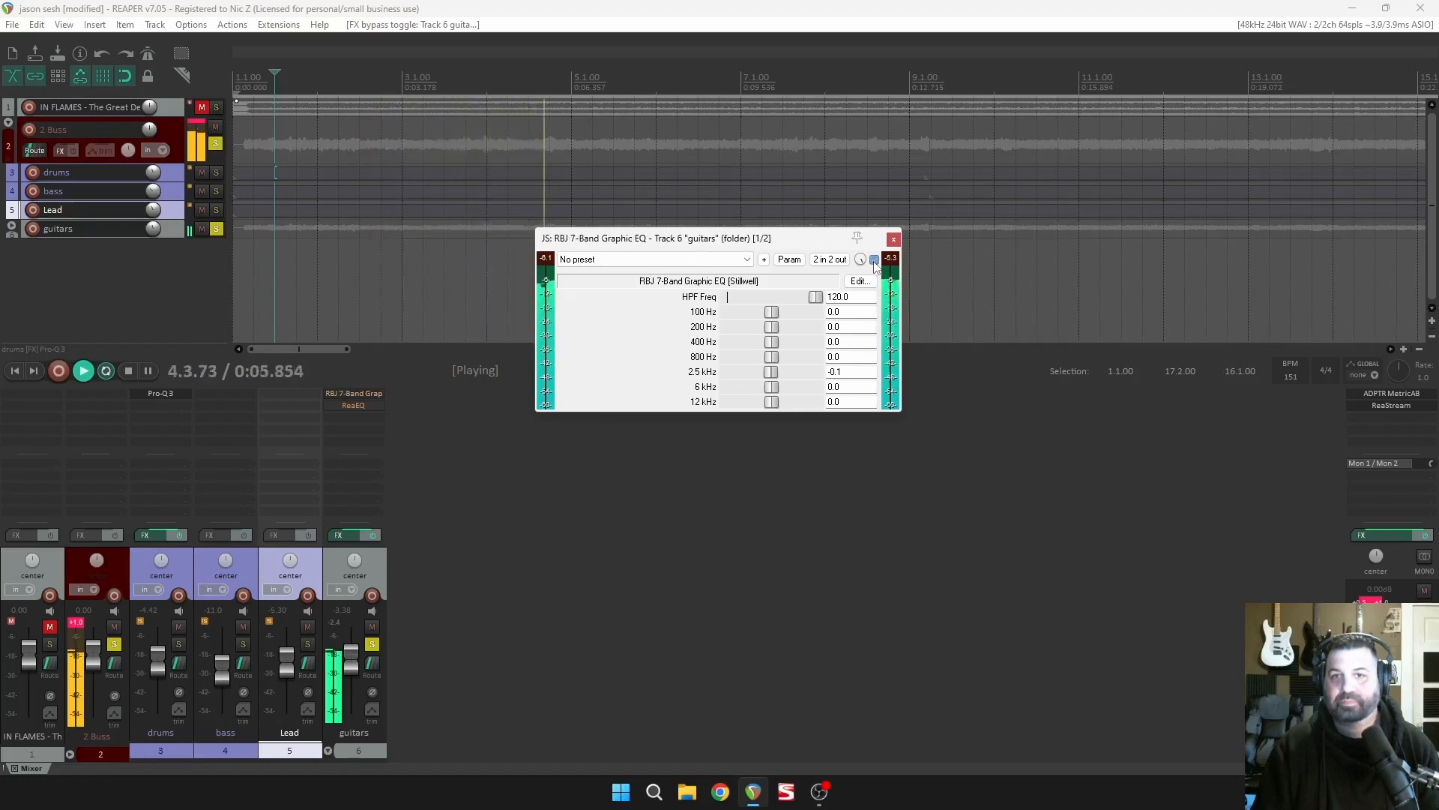
click(874, 260)
key(space)
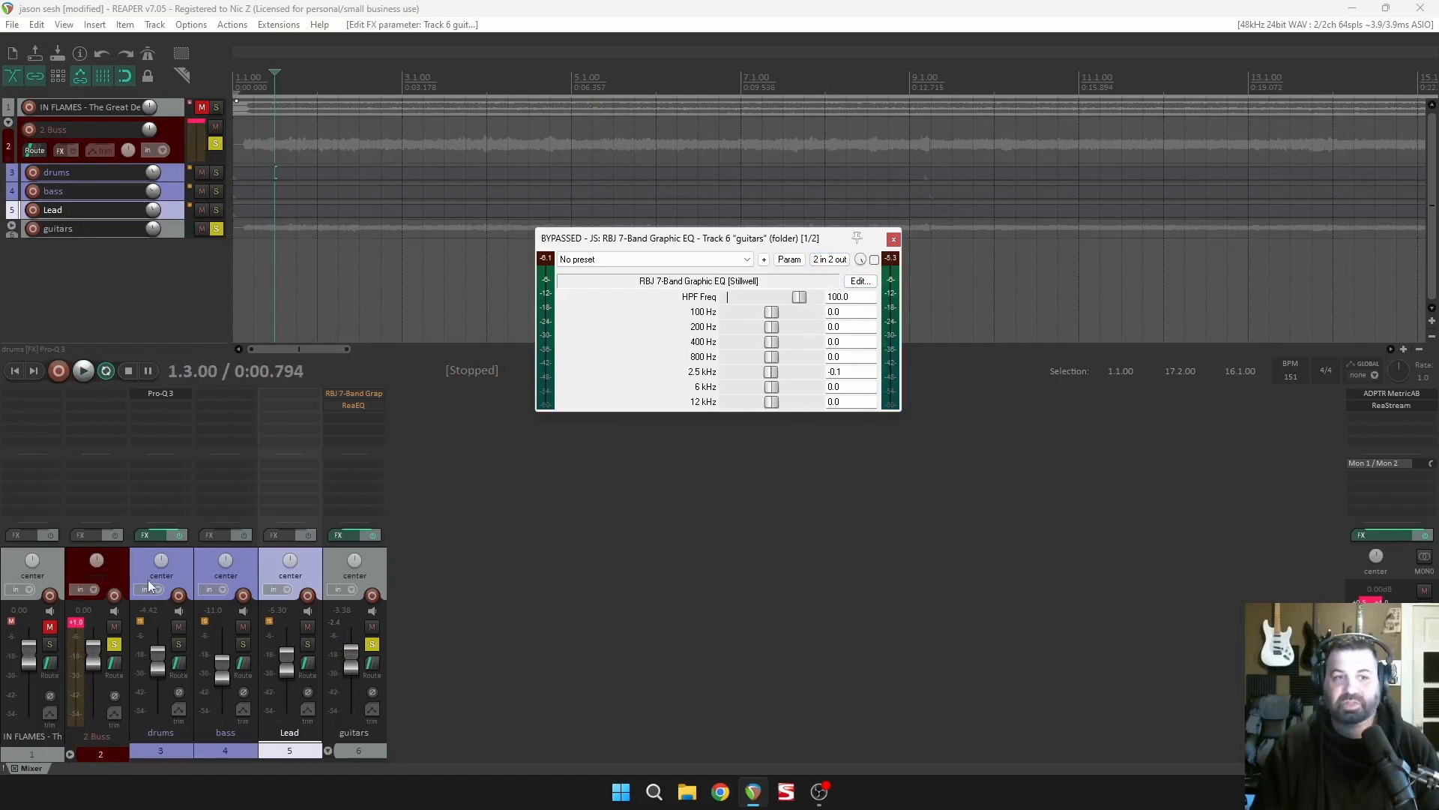
Solo the drums again, play the mix with the graphic EQ bypassed, and enable the EQ and move its window aside.
click(179, 644)
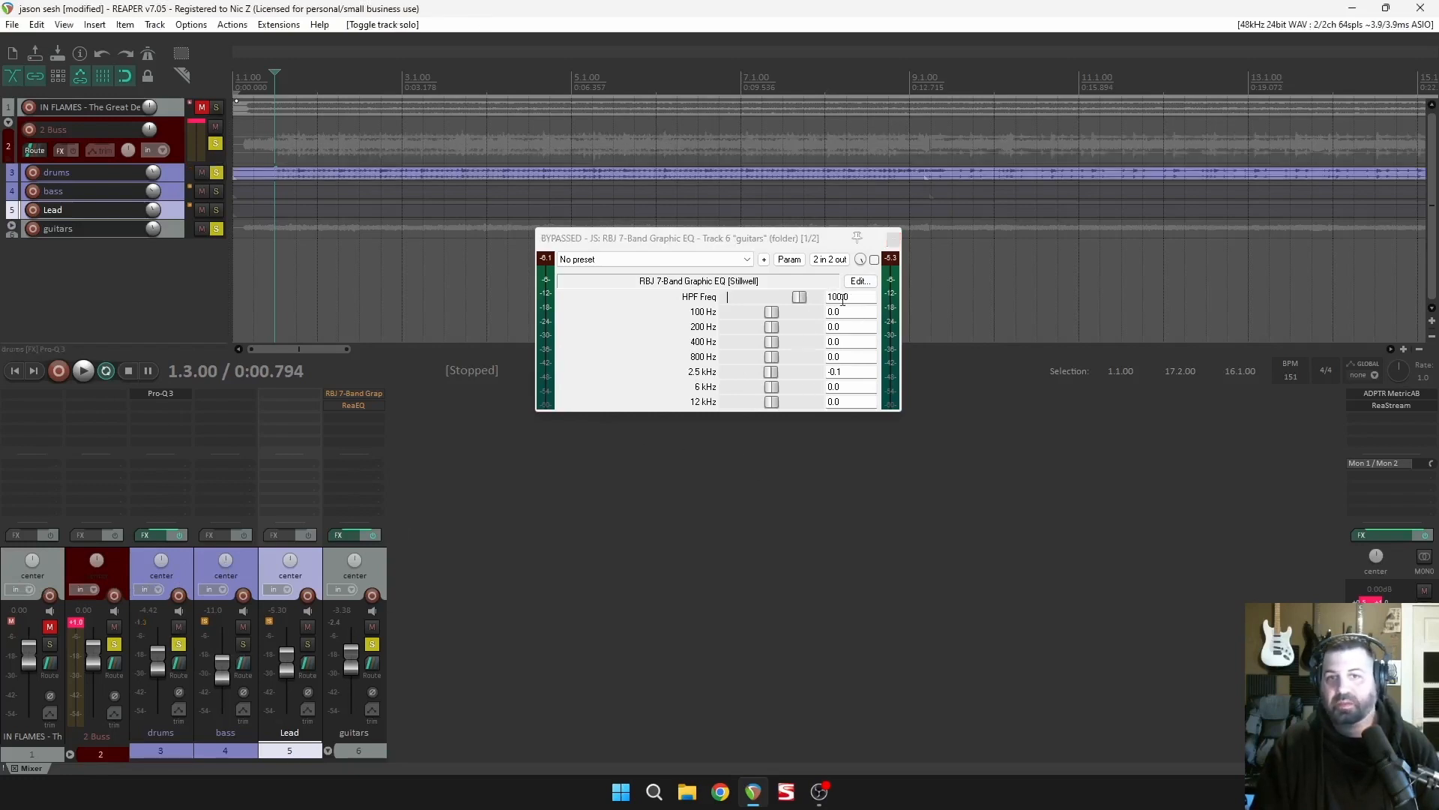
key(space)
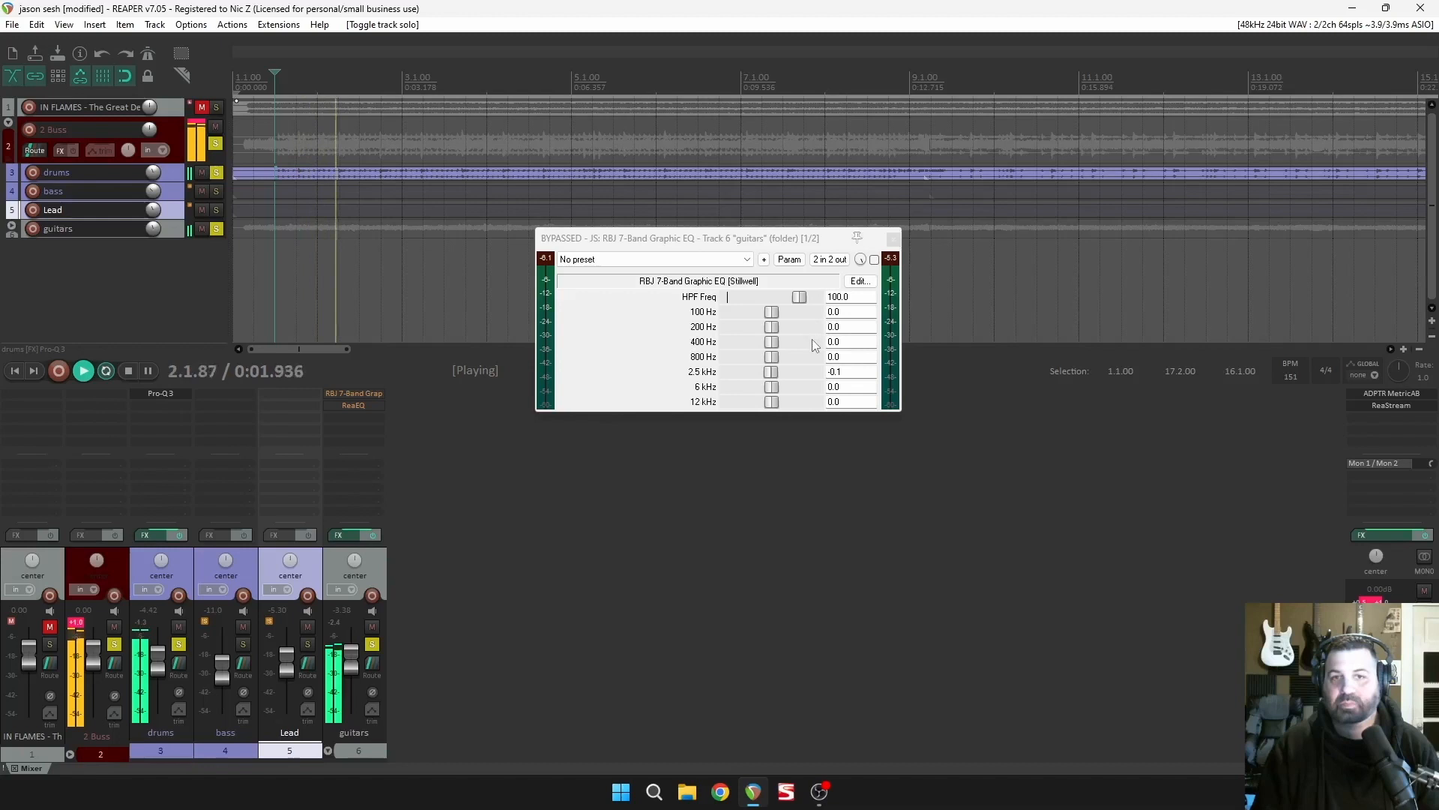
key(space)
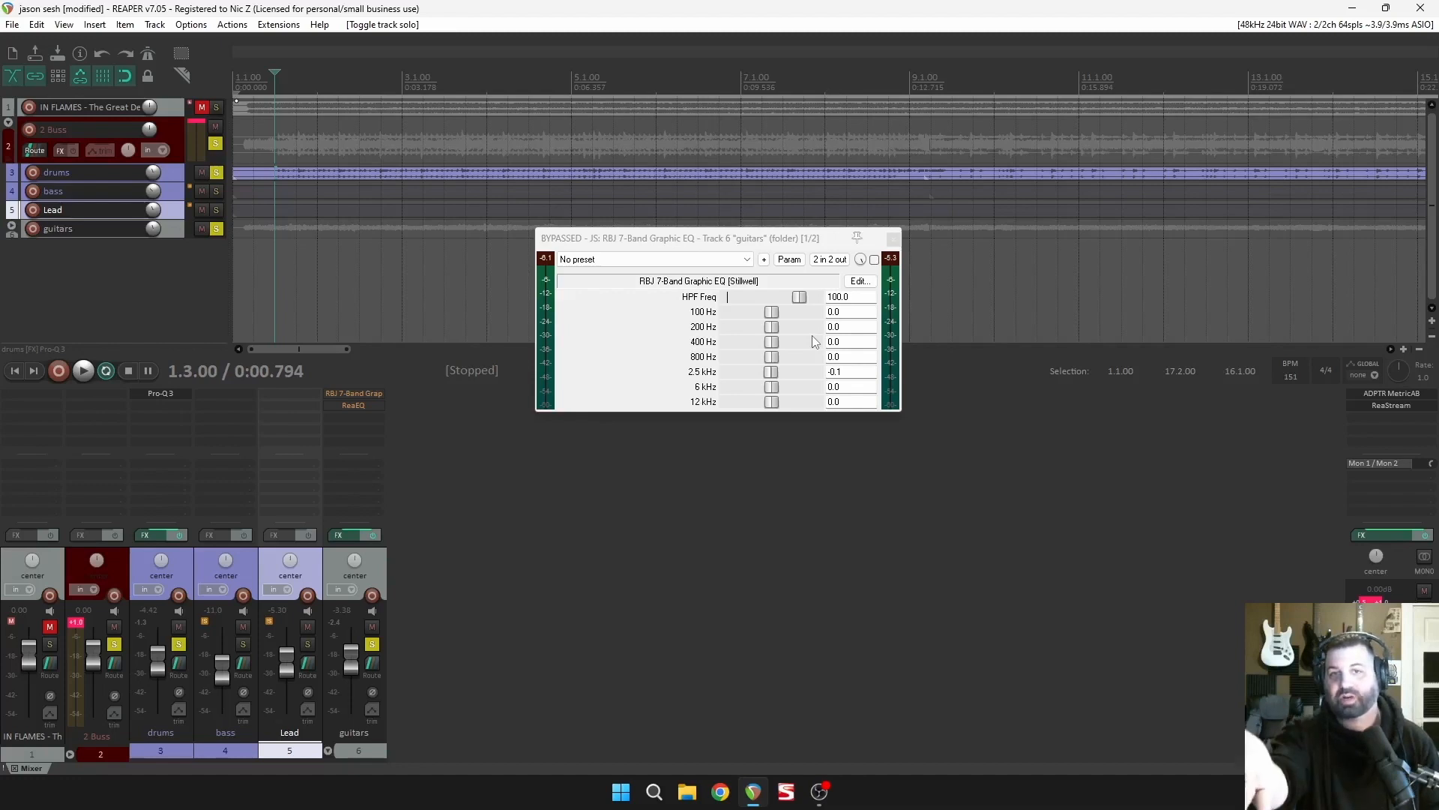
click(874, 260)
drag(814, 240, 723, 240)
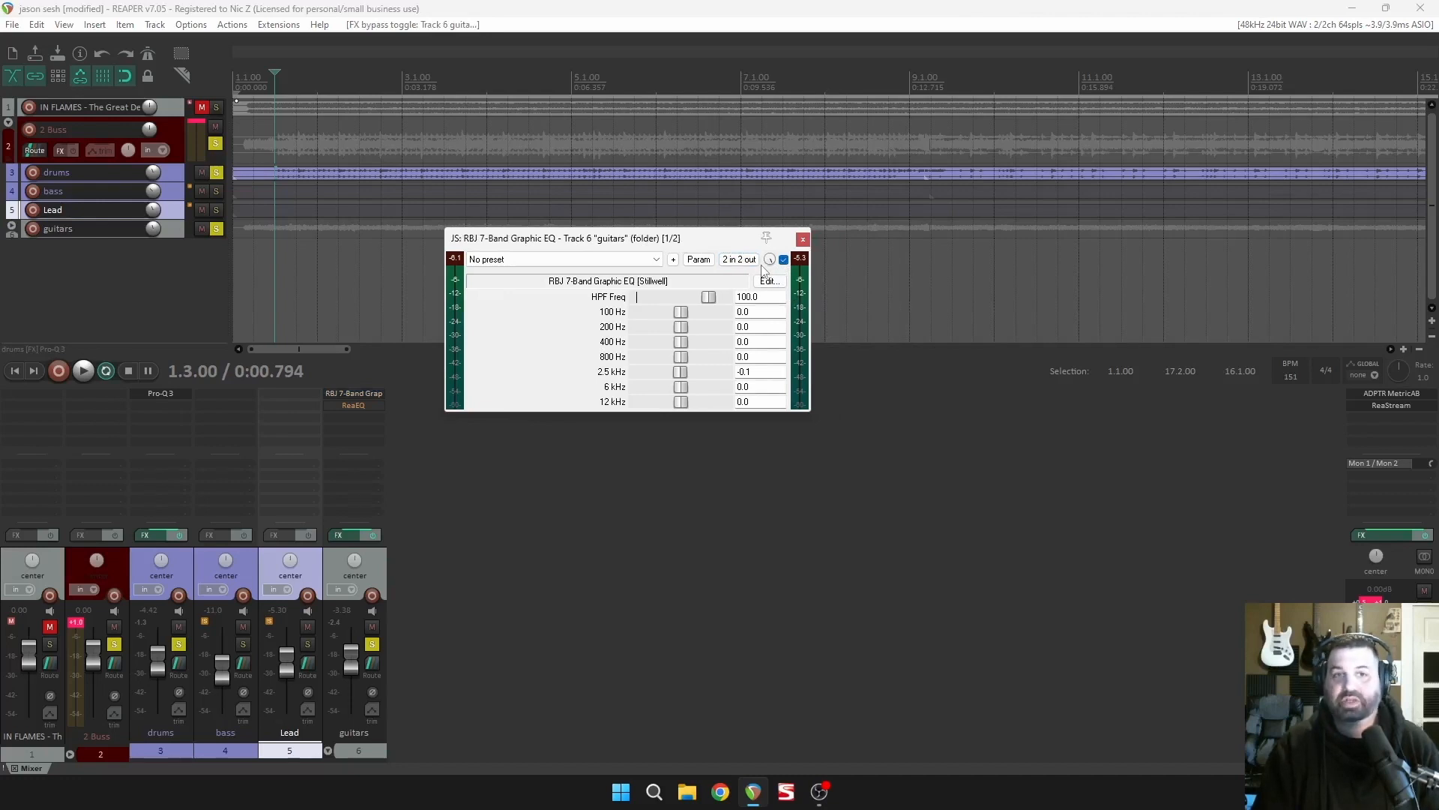
During playback, boost the 100 Hz band to 4.0 and compare it with bypass, leaving the EQ enabled.
key(space)
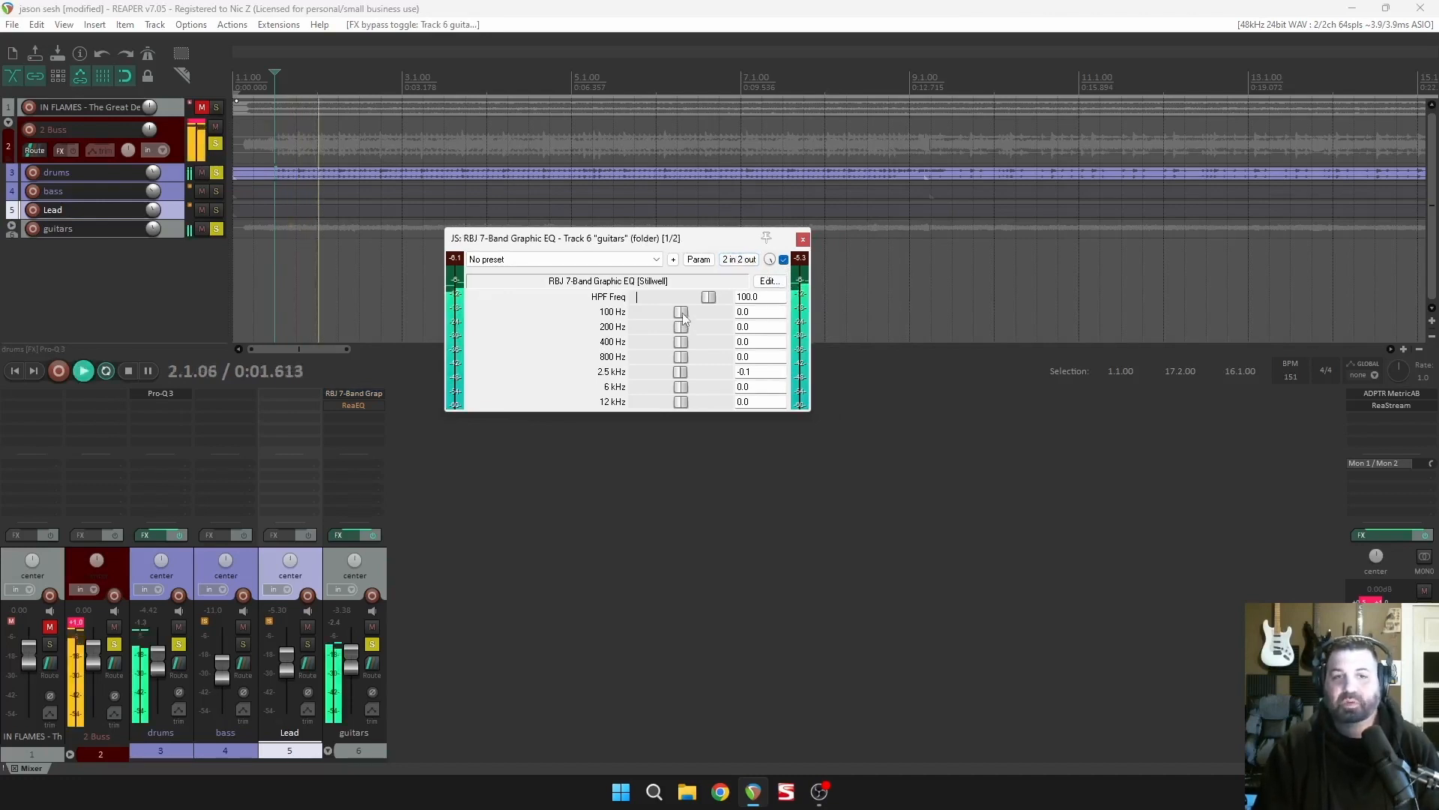
mouse_move(682, 314)
mouse_down()
mouse_move(718, 321)
mouse_move(695, 325)
mouse_up()
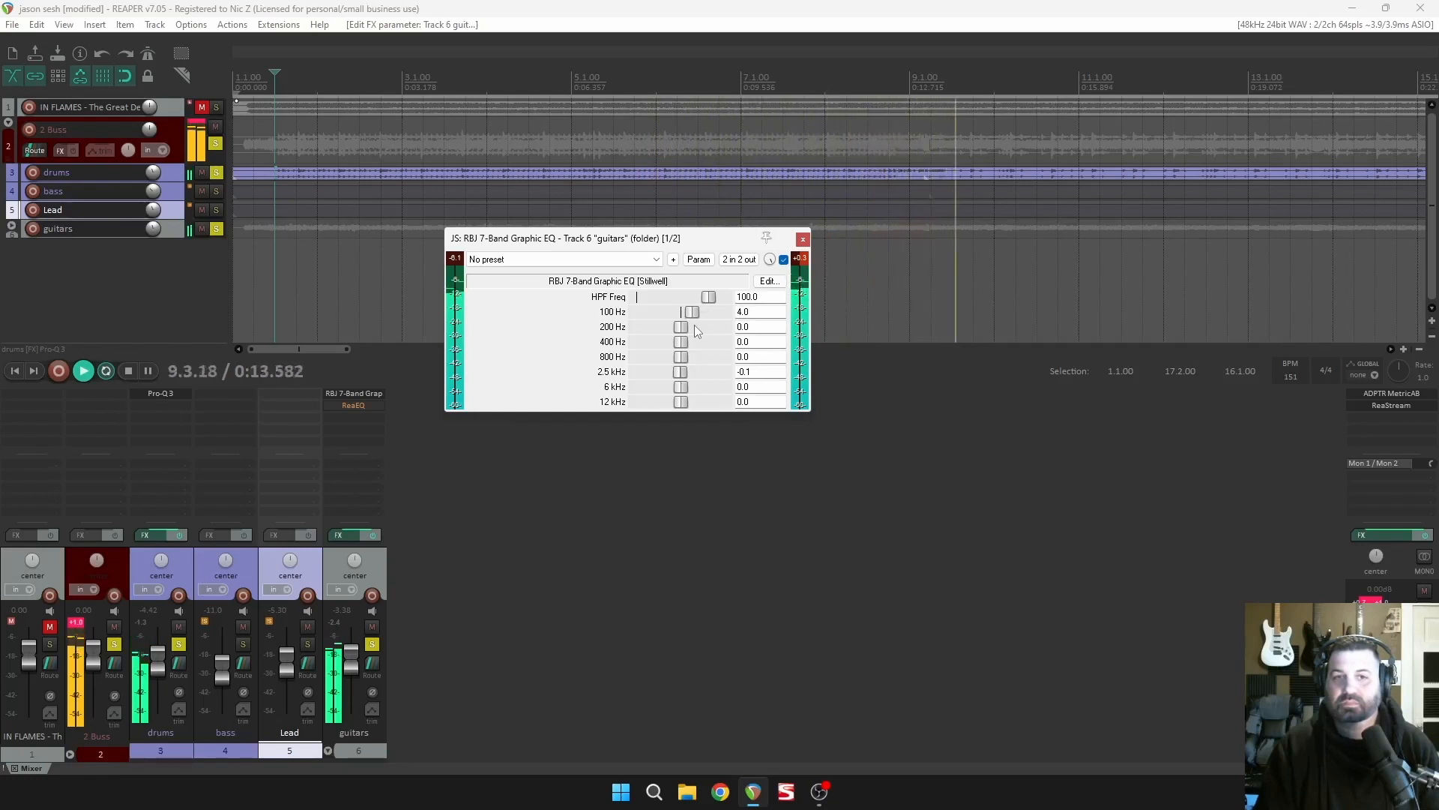
click(784, 259)
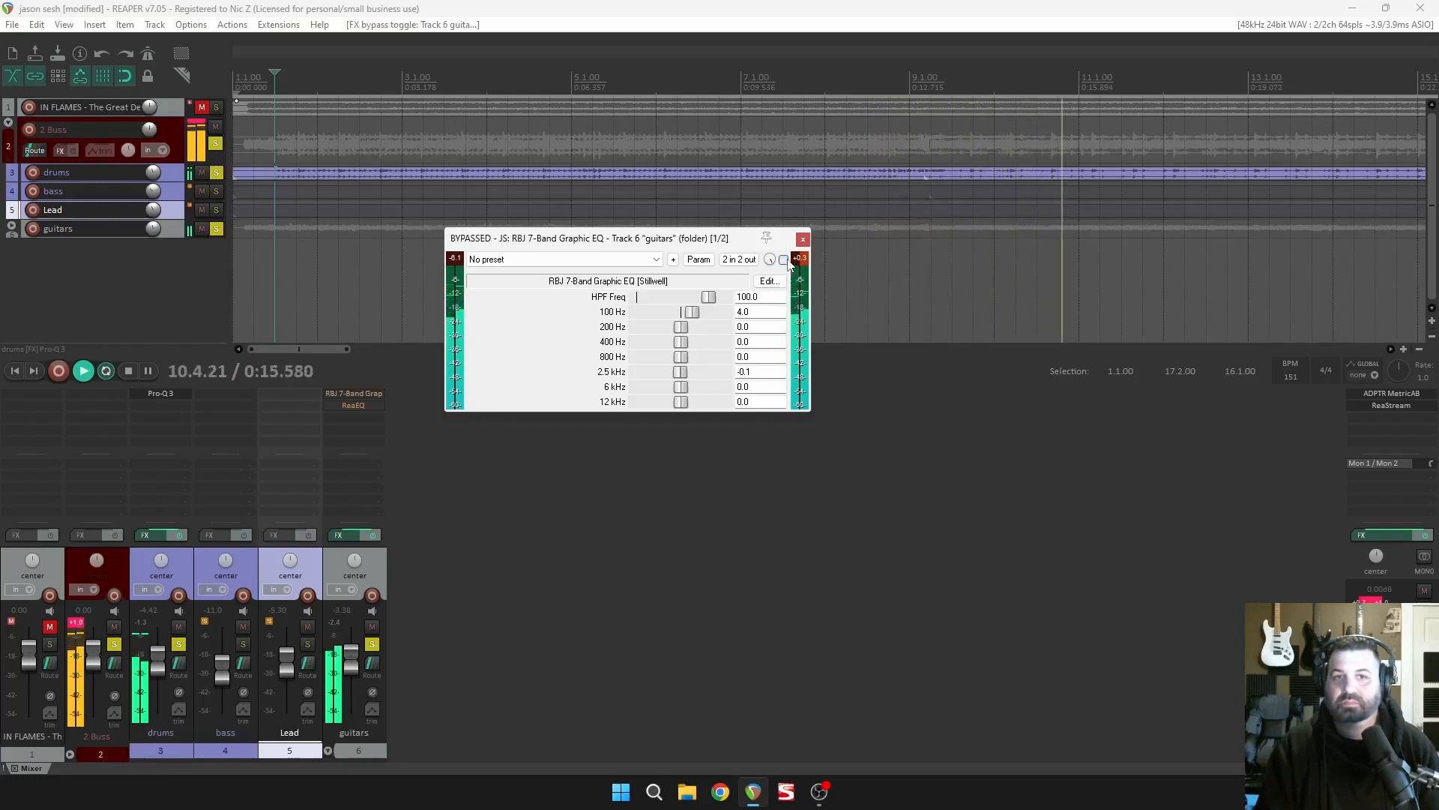
click(784, 259)
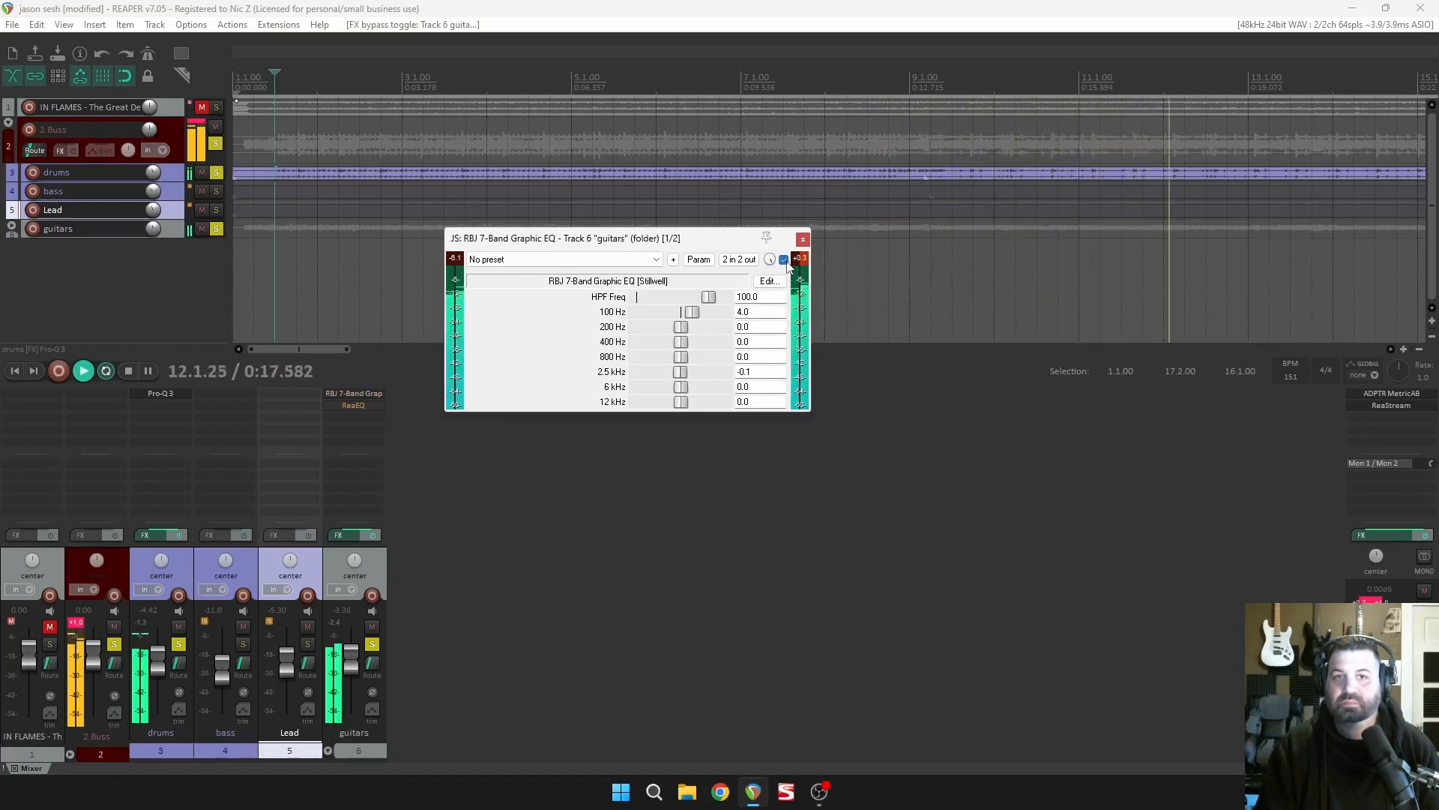
click(785, 259)
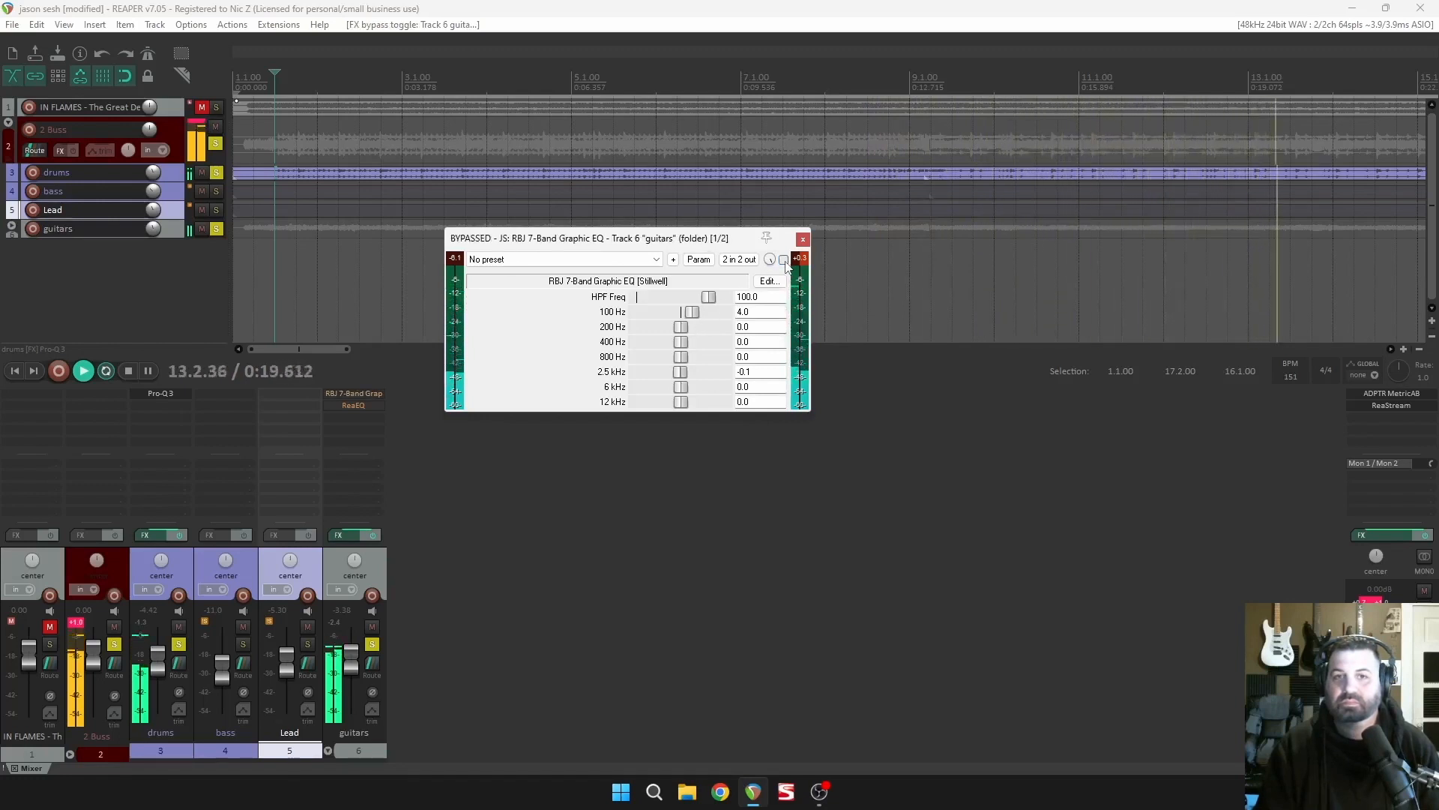
click(784, 259)
During playback, try cutting the 200 Hz band, return it to 0.0, and set the 400 Hz band to 3.2.
mouse_move(684, 326)
mouse_down()
mouse_move(703, 330)
mouse_move(679, 335)
mouse_up()
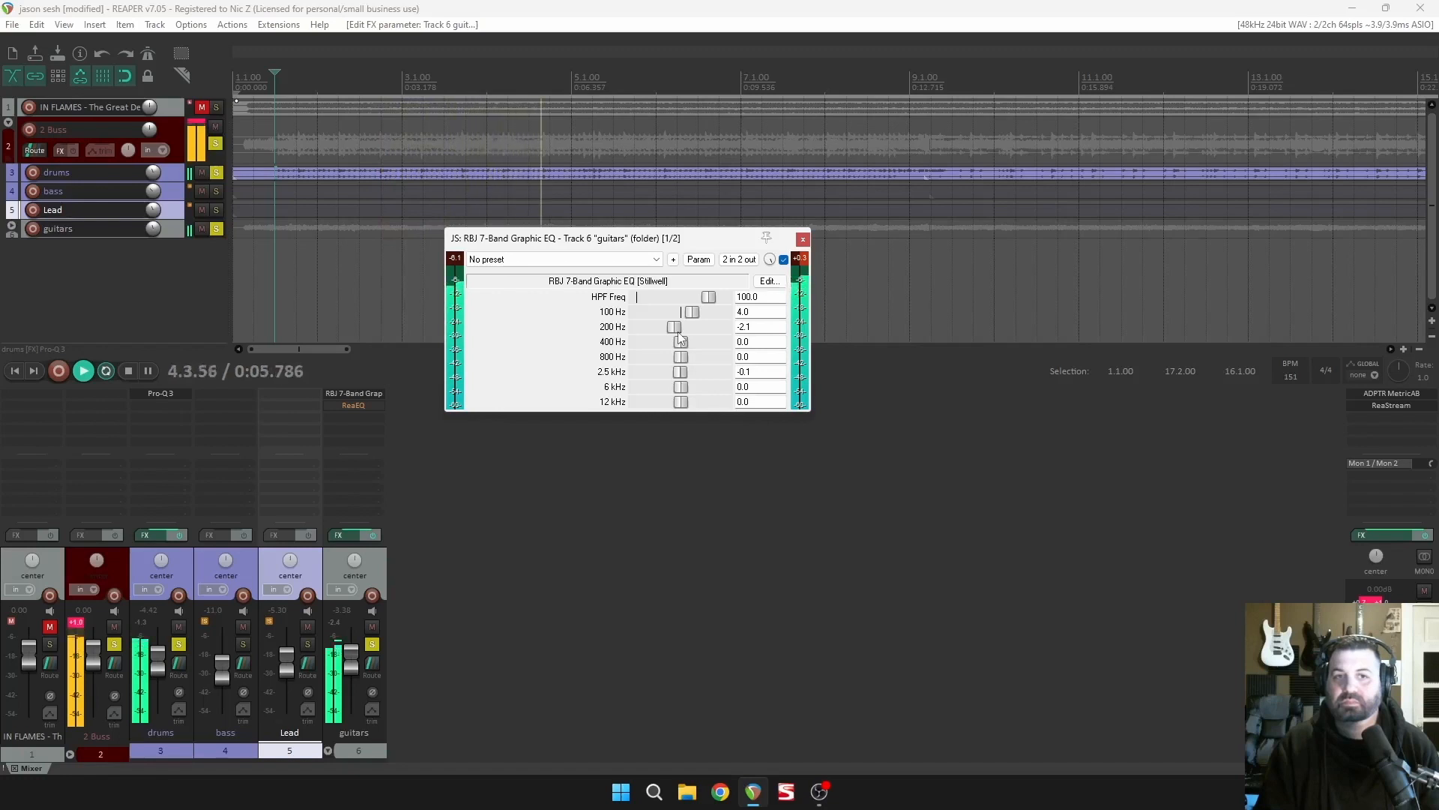
drag(683, 331, 694, 344)
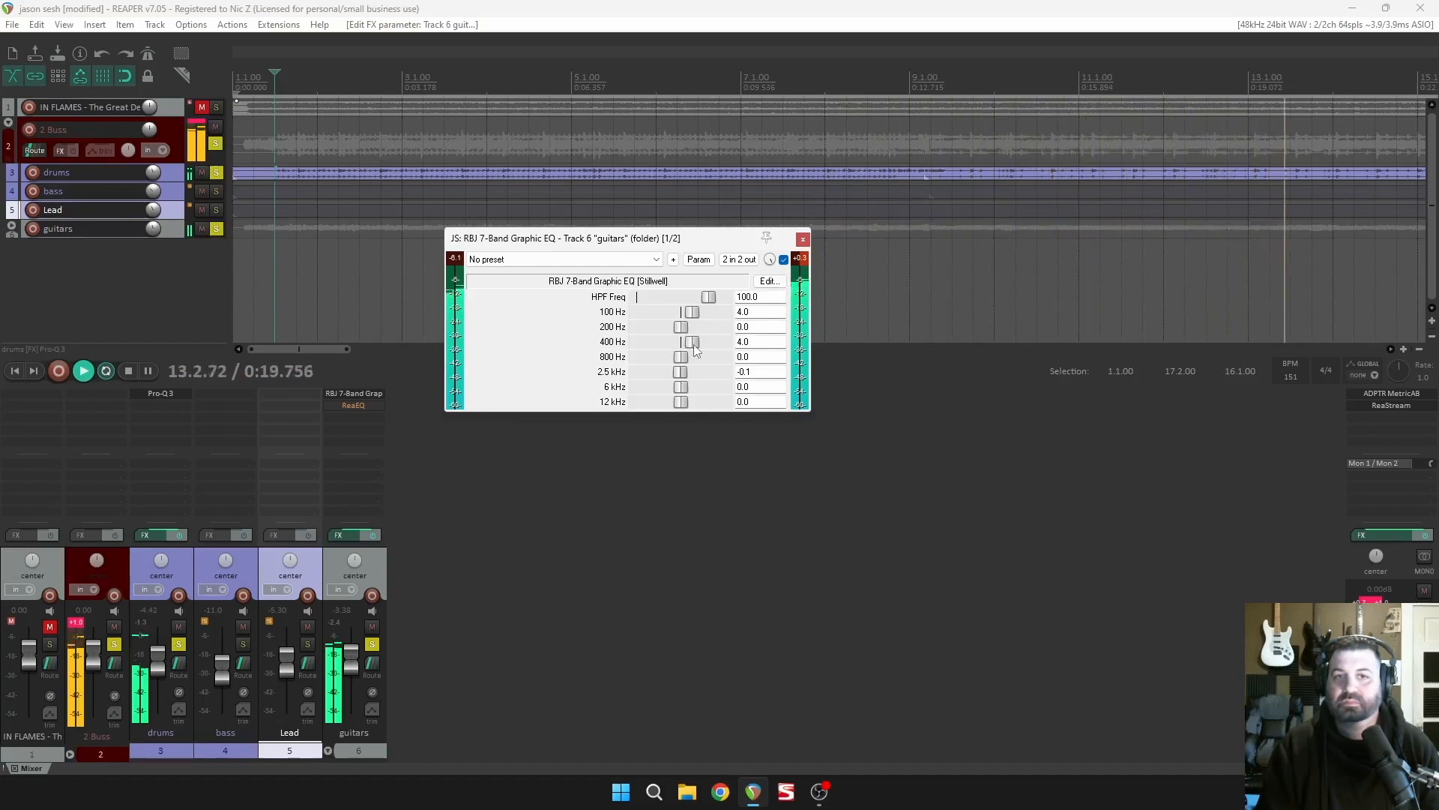
drag(695, 345, 685, 347)
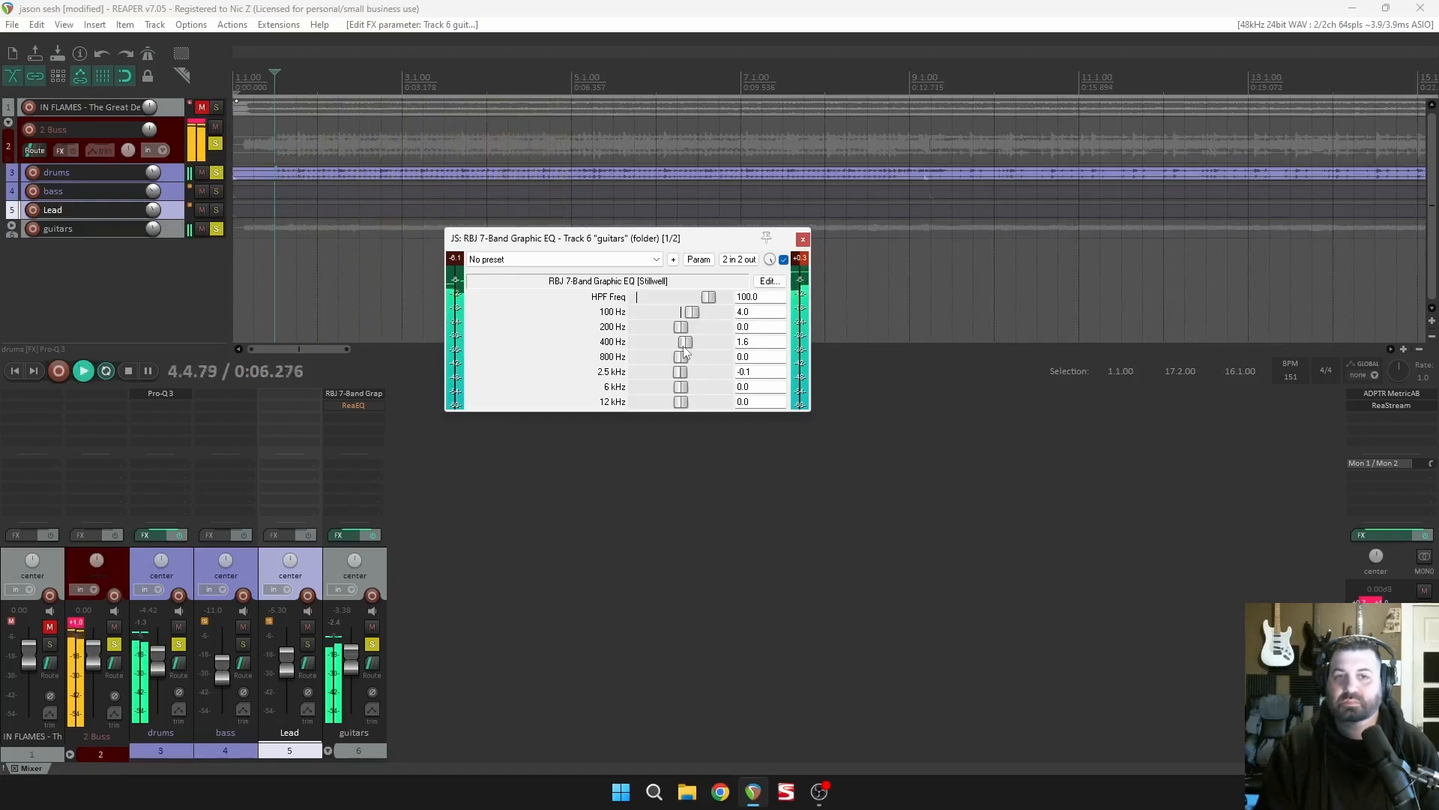
drag(691, 345, 690, 352)
key(space)
key(space)
key(space)
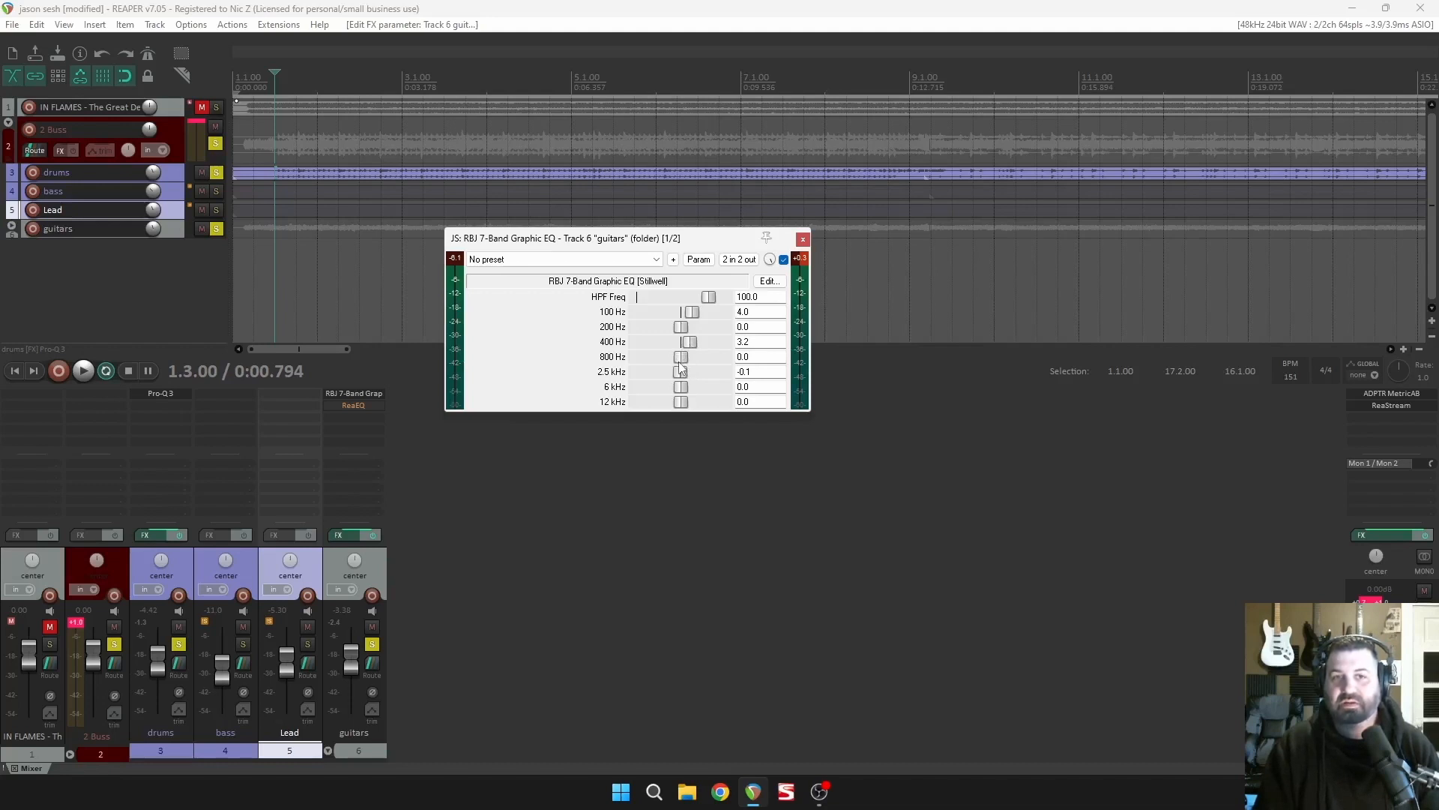
Audition a boost of about 3.0 on the 800 Hz band during playback, and settle the band at -2.1.
key(space)
drag(681, 359, 693, 364)
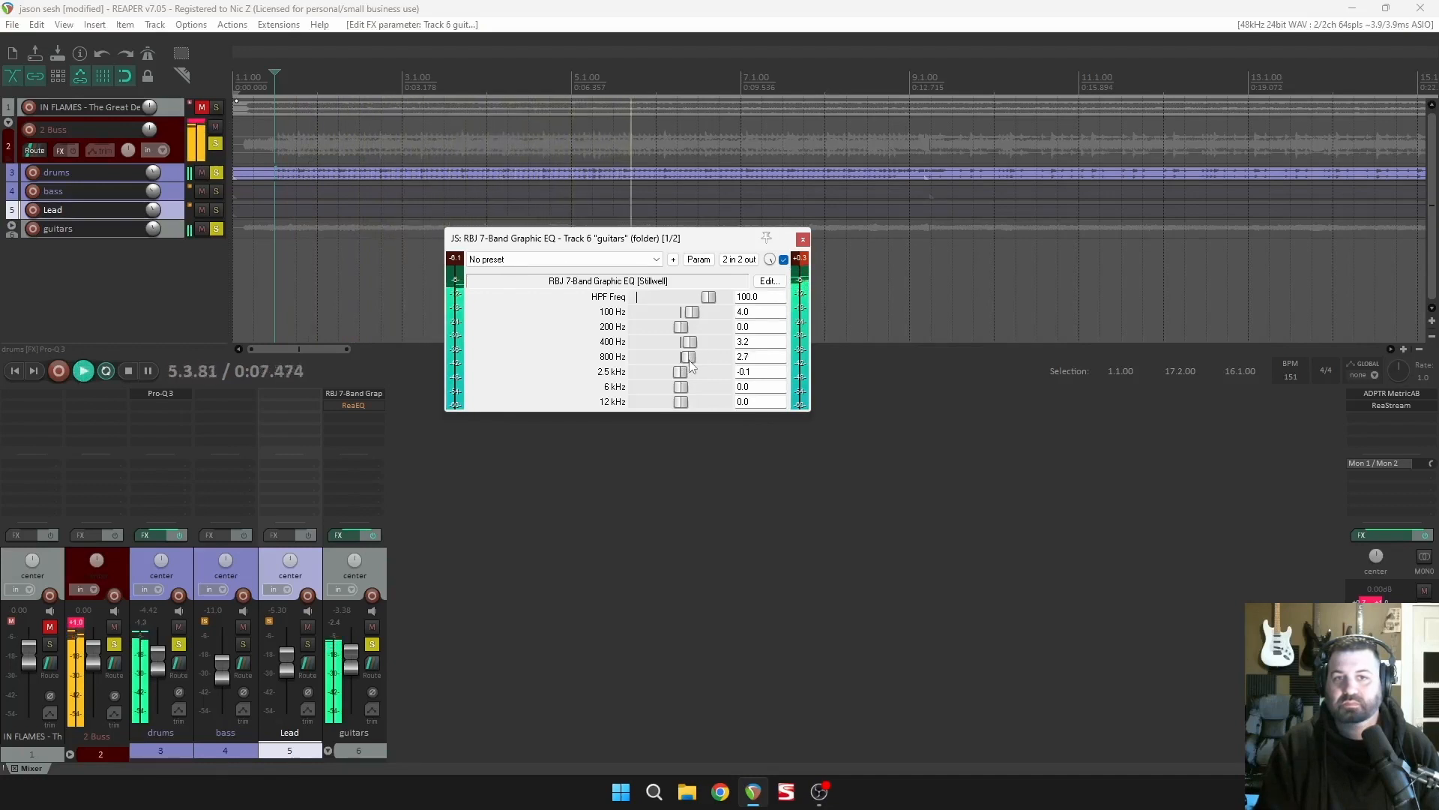
drag(690, 361, 690, 361)
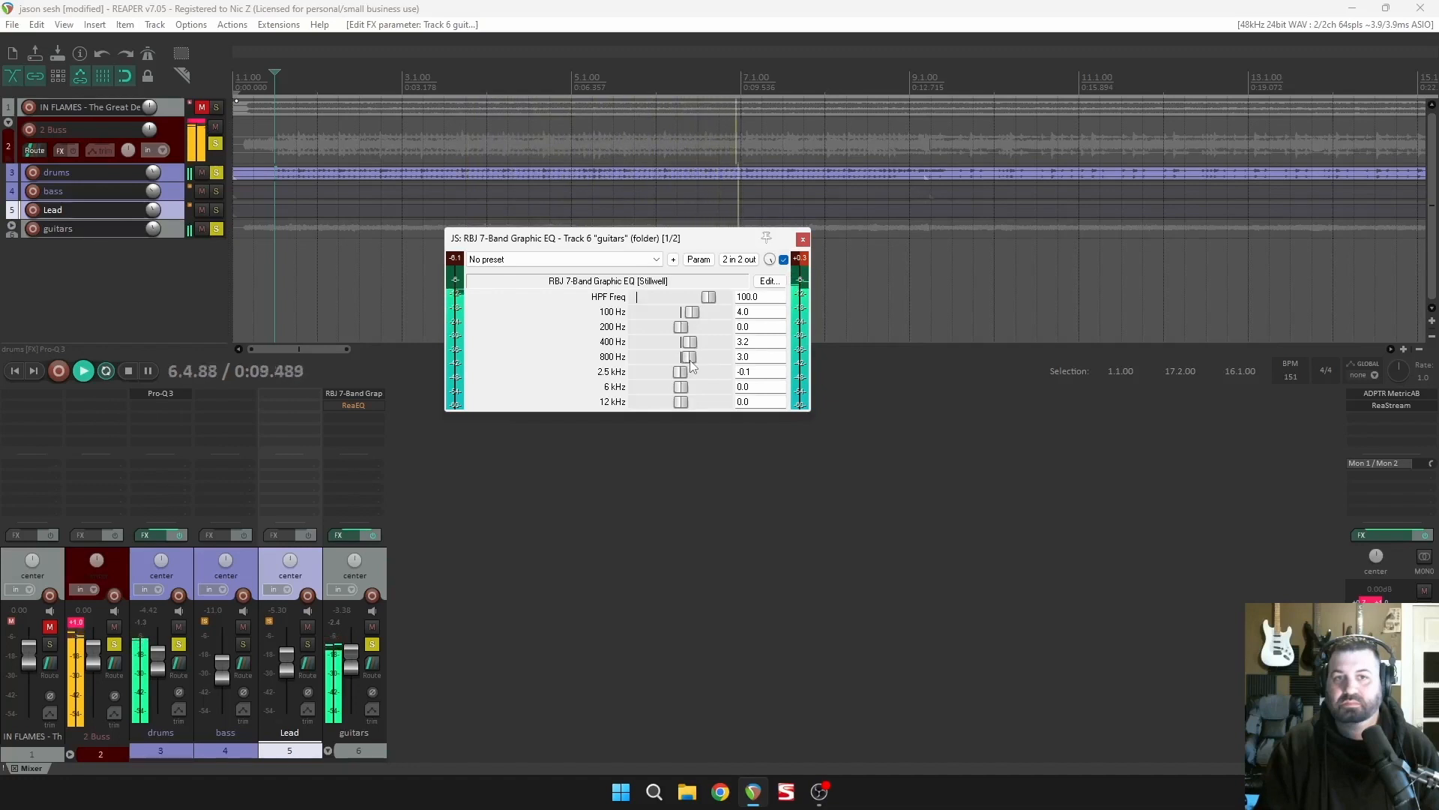
drag(691, 361, 675, 358)
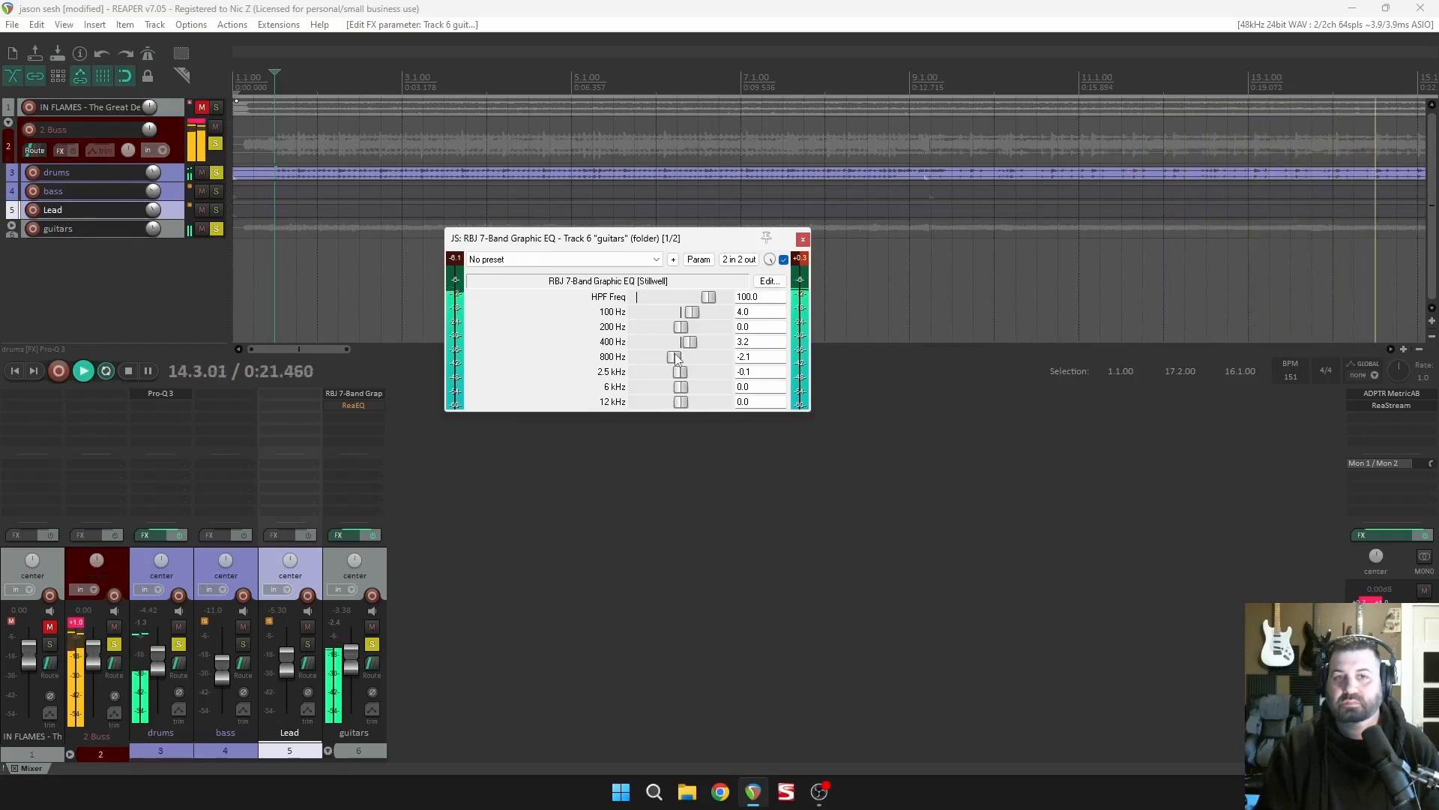
key(space)
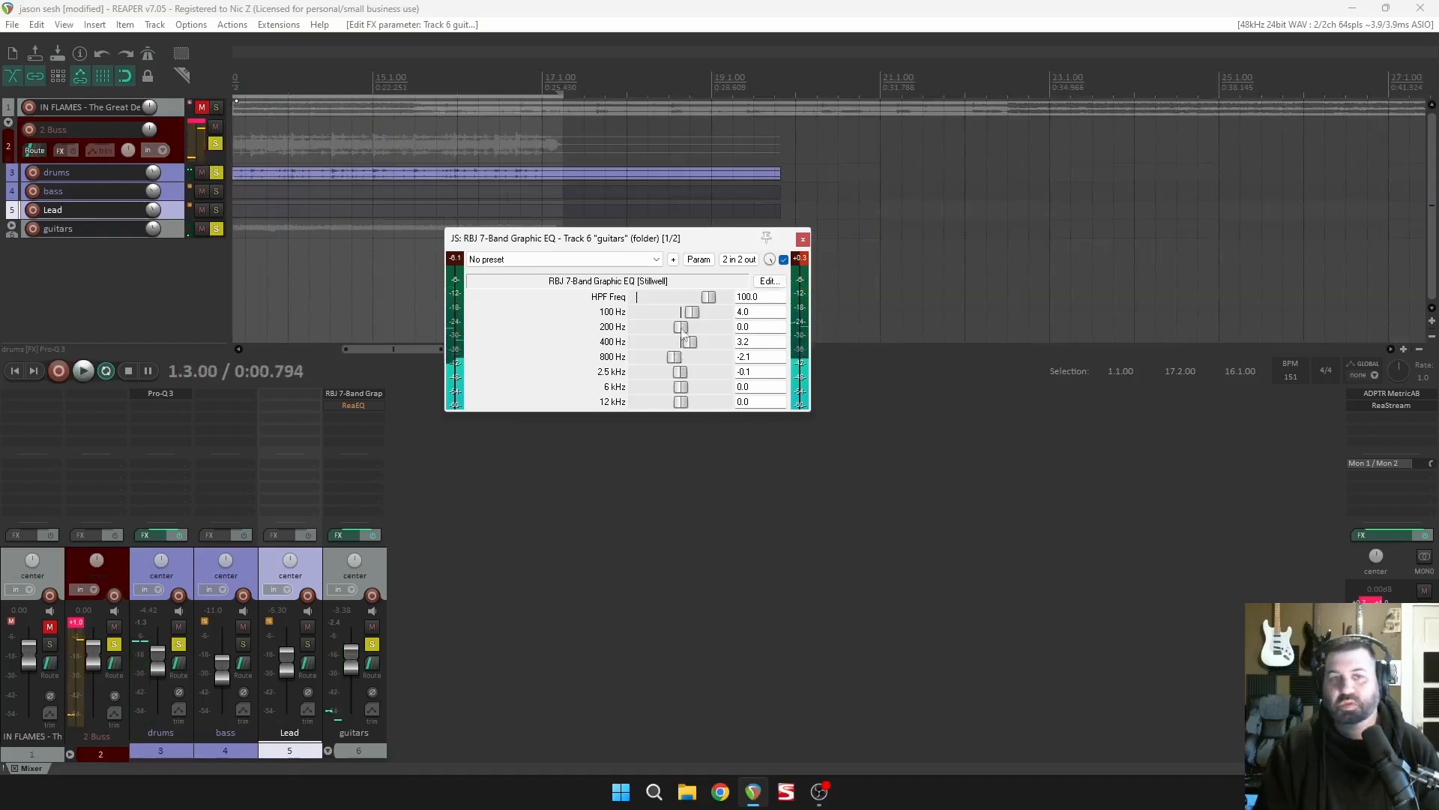
scroll(769, 197, down, 2)
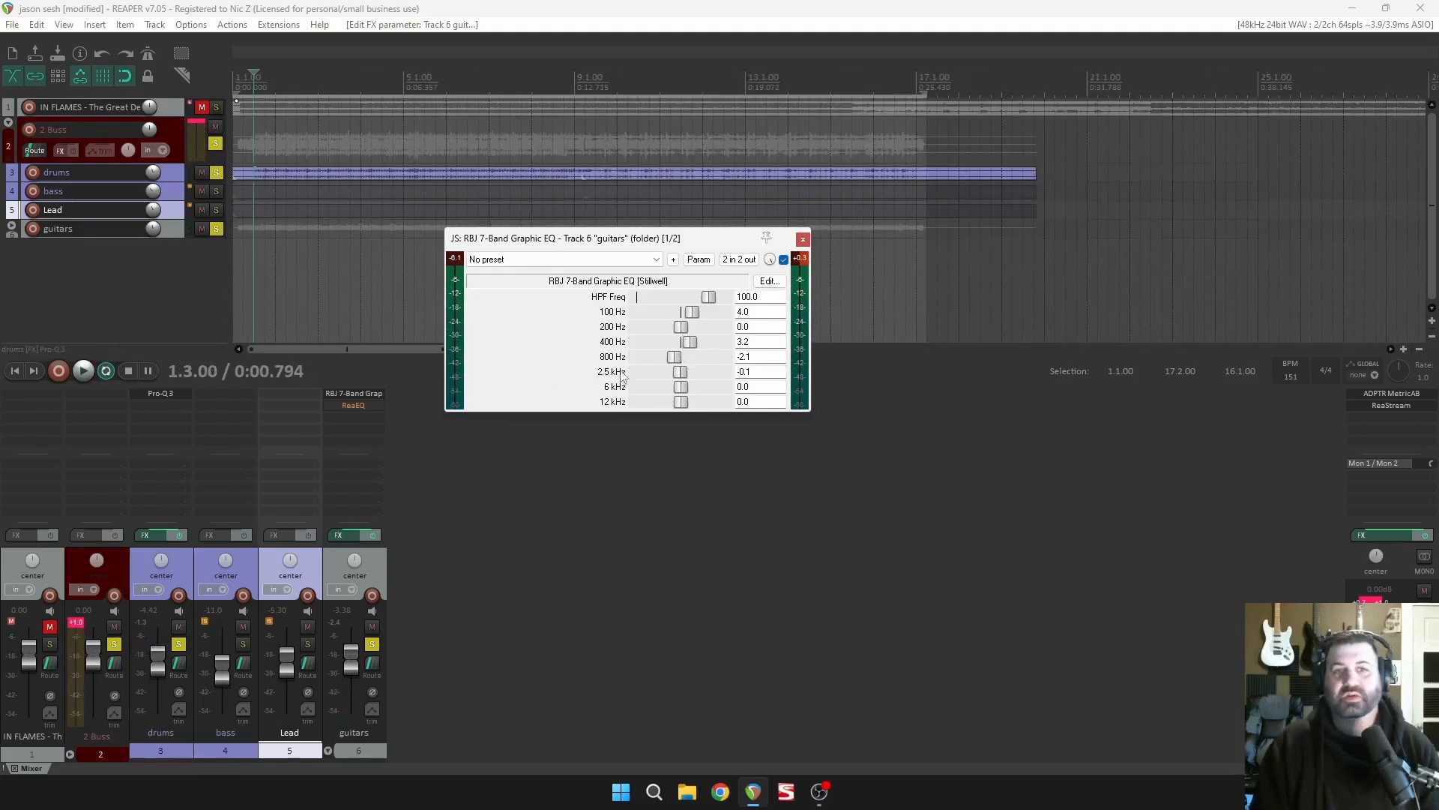
Sweep the 2.5 kHz band between 8.5 and -12.1 while listening to the mix, and settle it at 0.6.
key(space)
drag(663, 381, 707, 379)
key(space)
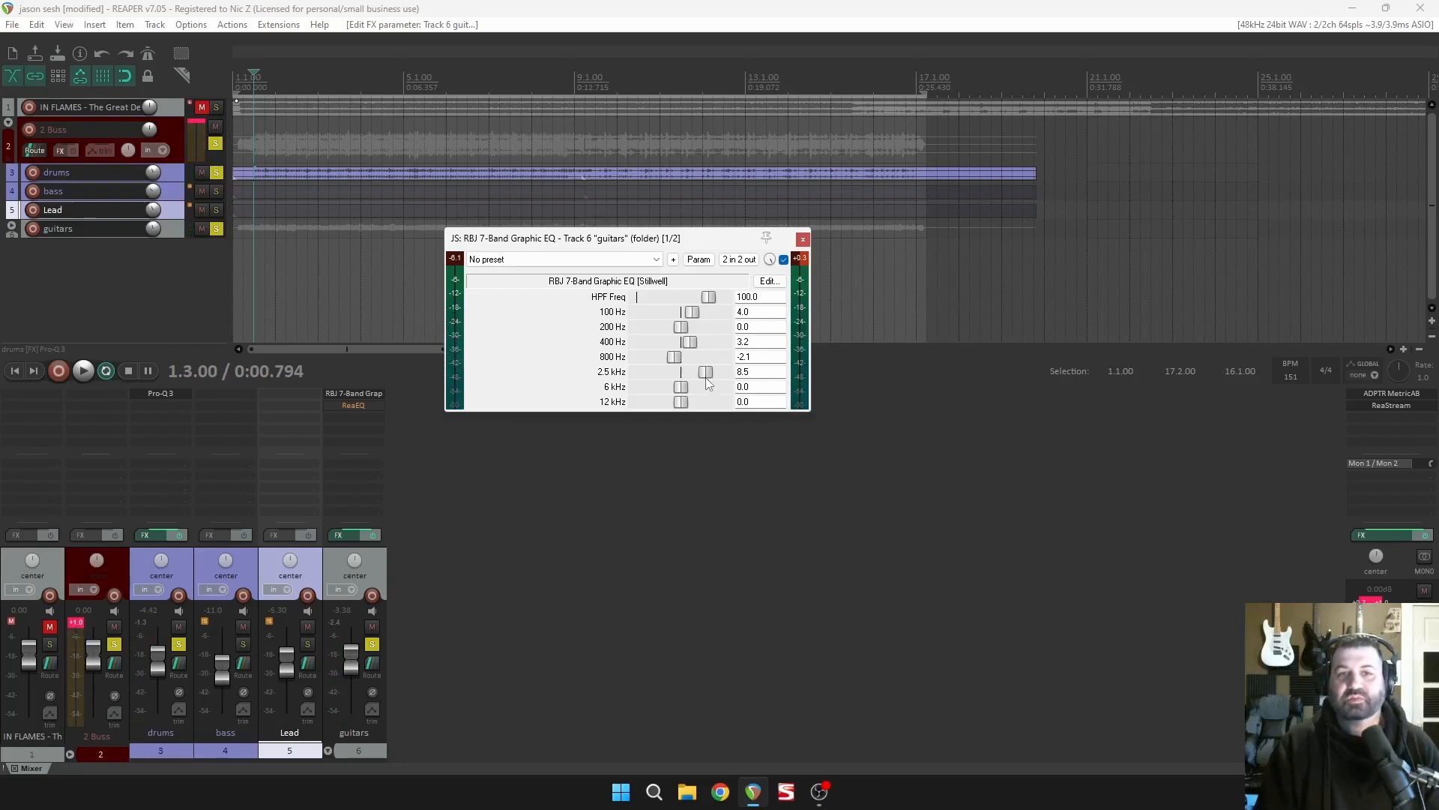
key(space)
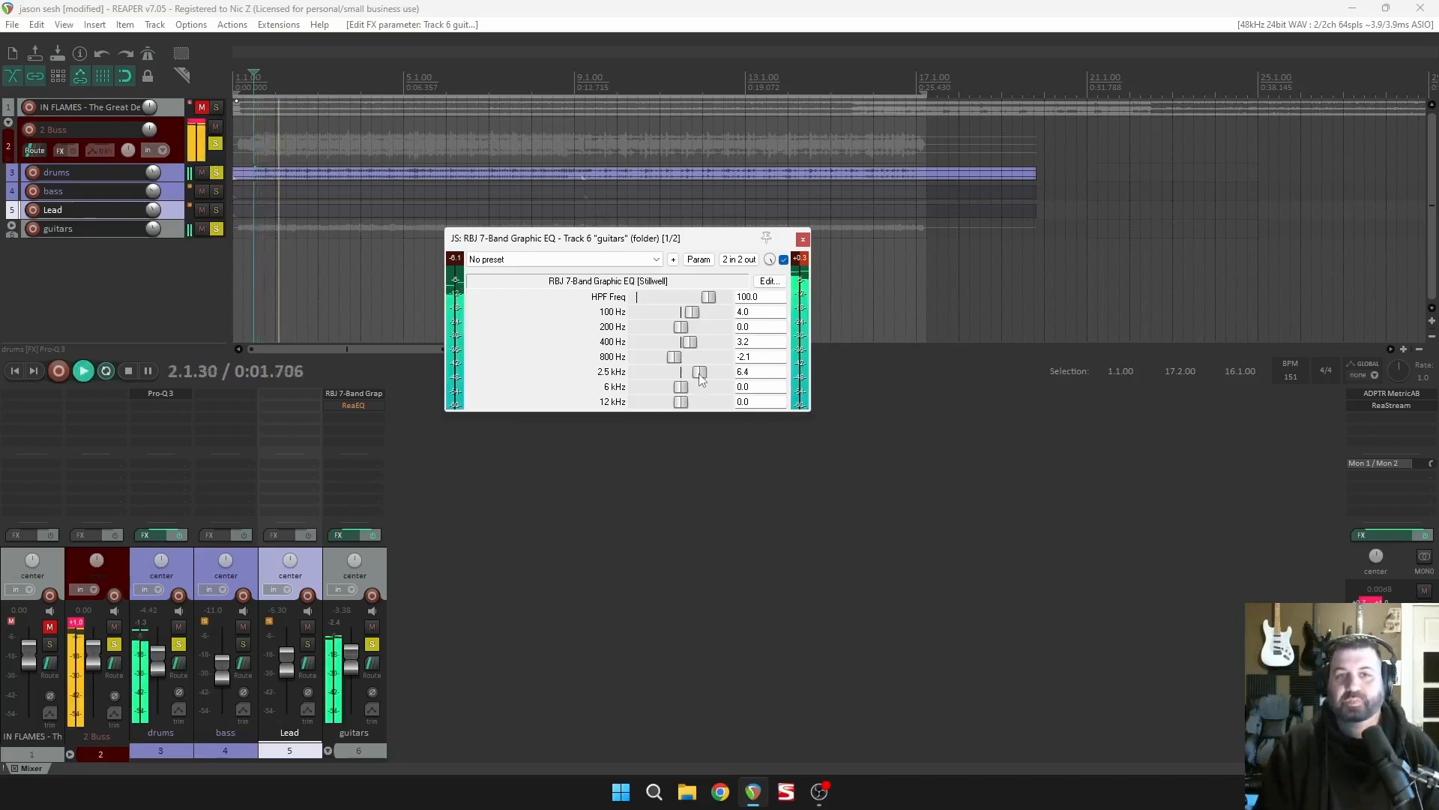
drag(708, 379, 649, 381)
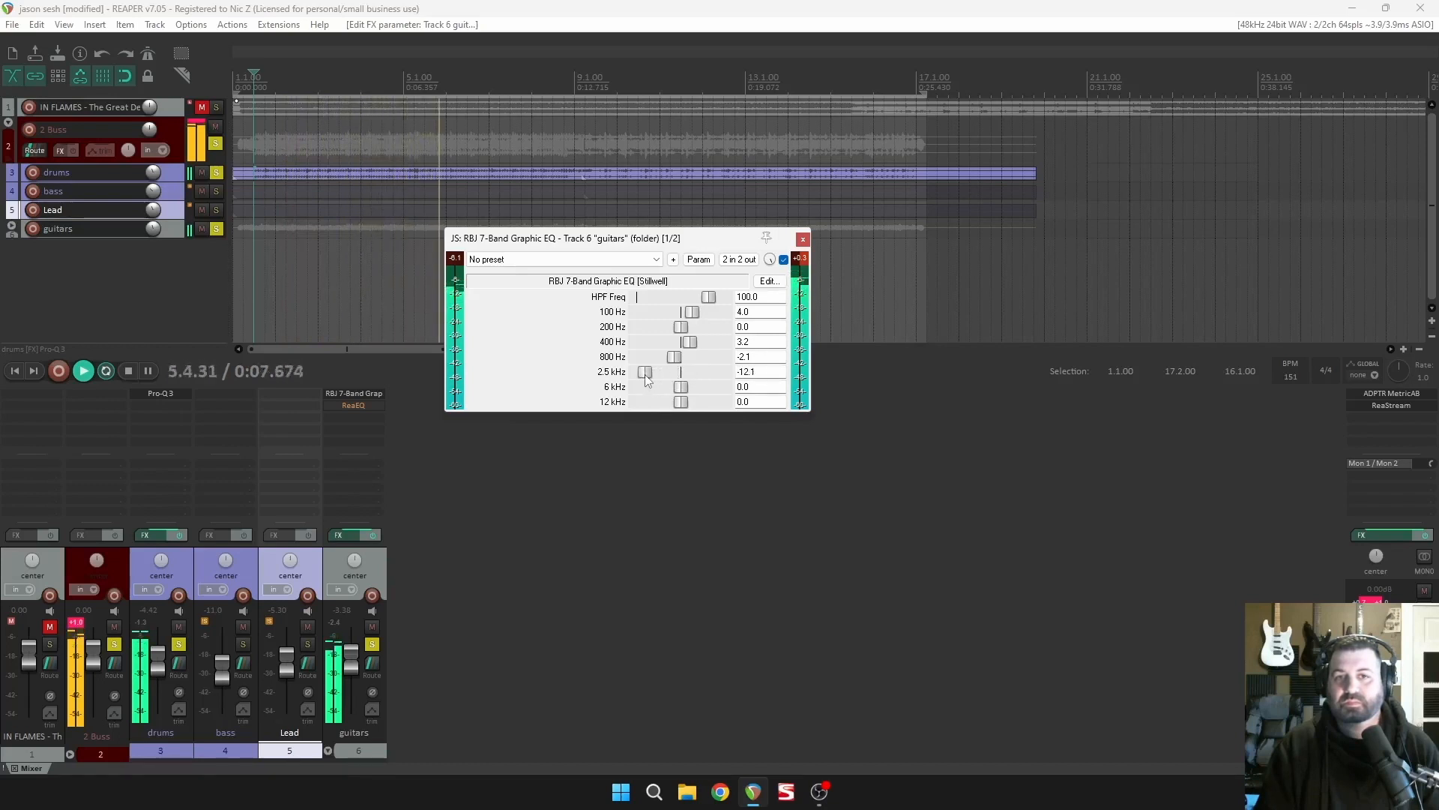
key(space)
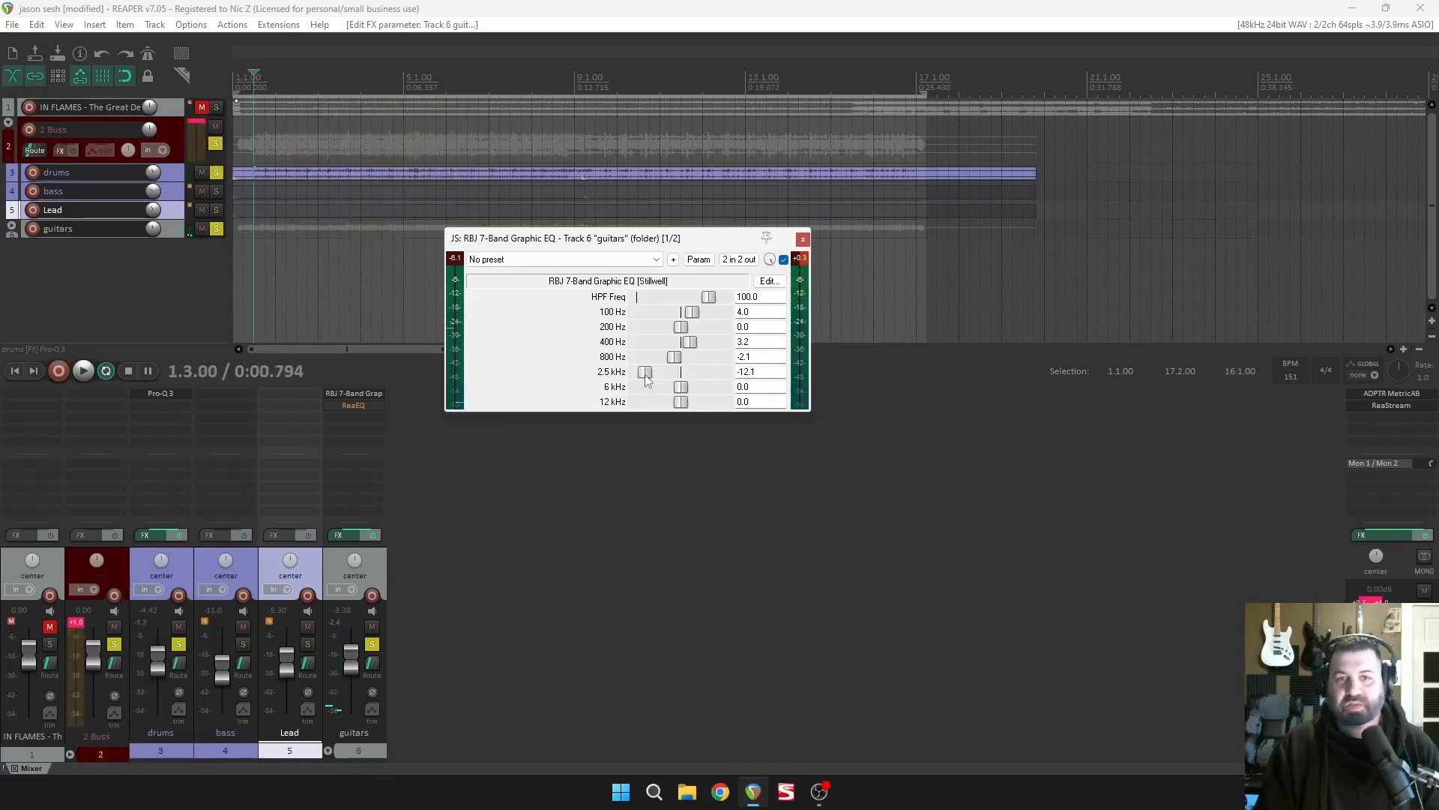
key(space)
drag(649, 381, 658, 380)
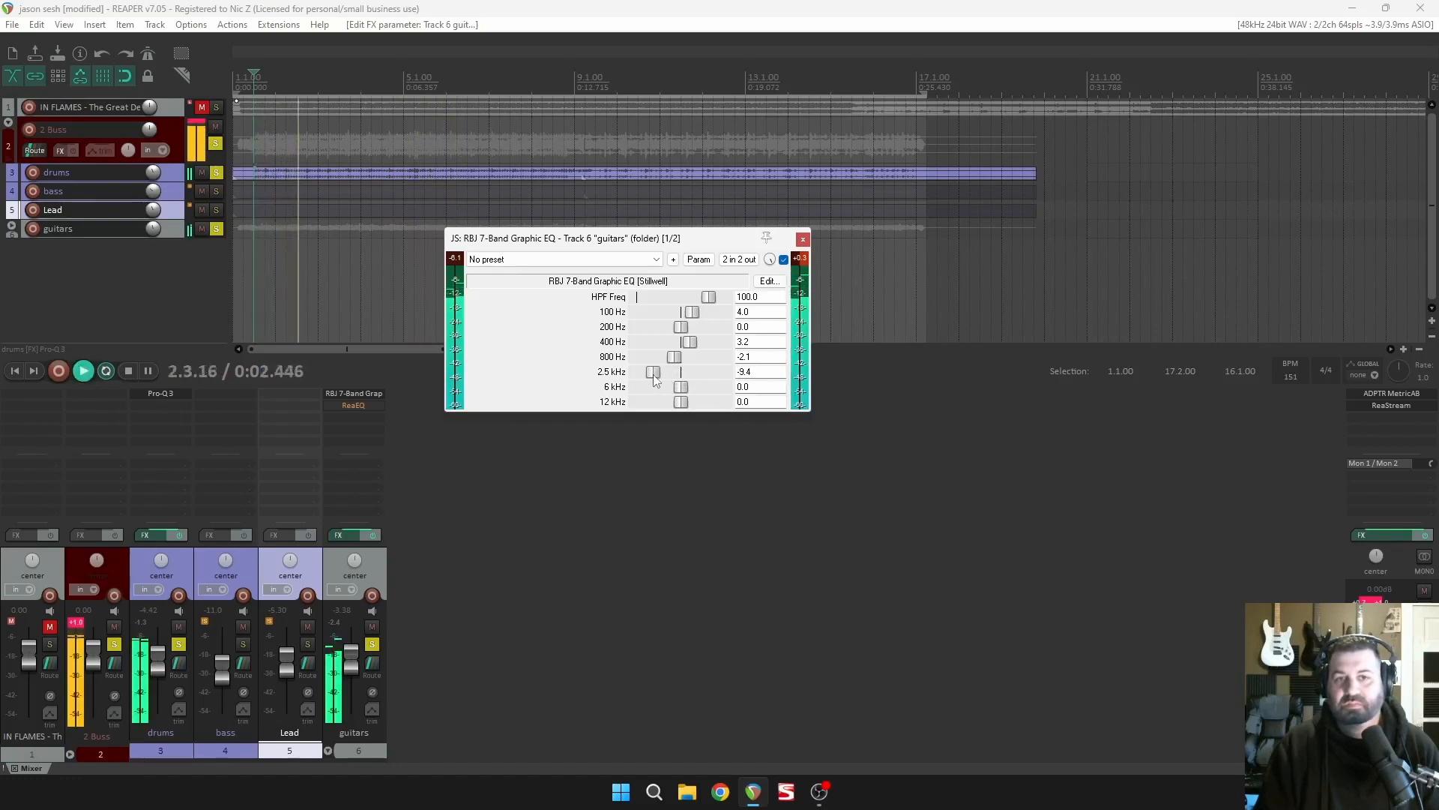
drag(658, 380, 677, 385)
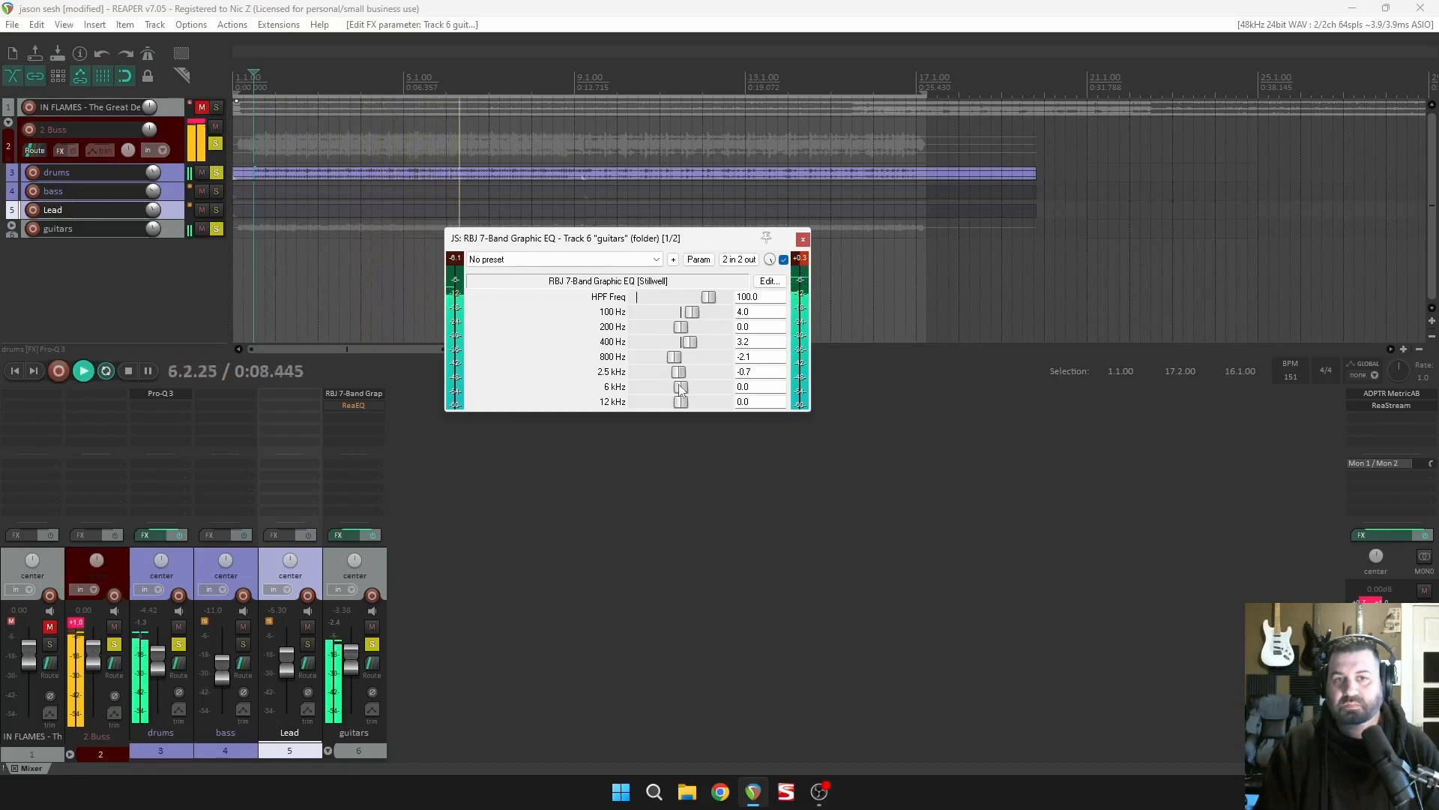
drag(682, 393, 683, 395)
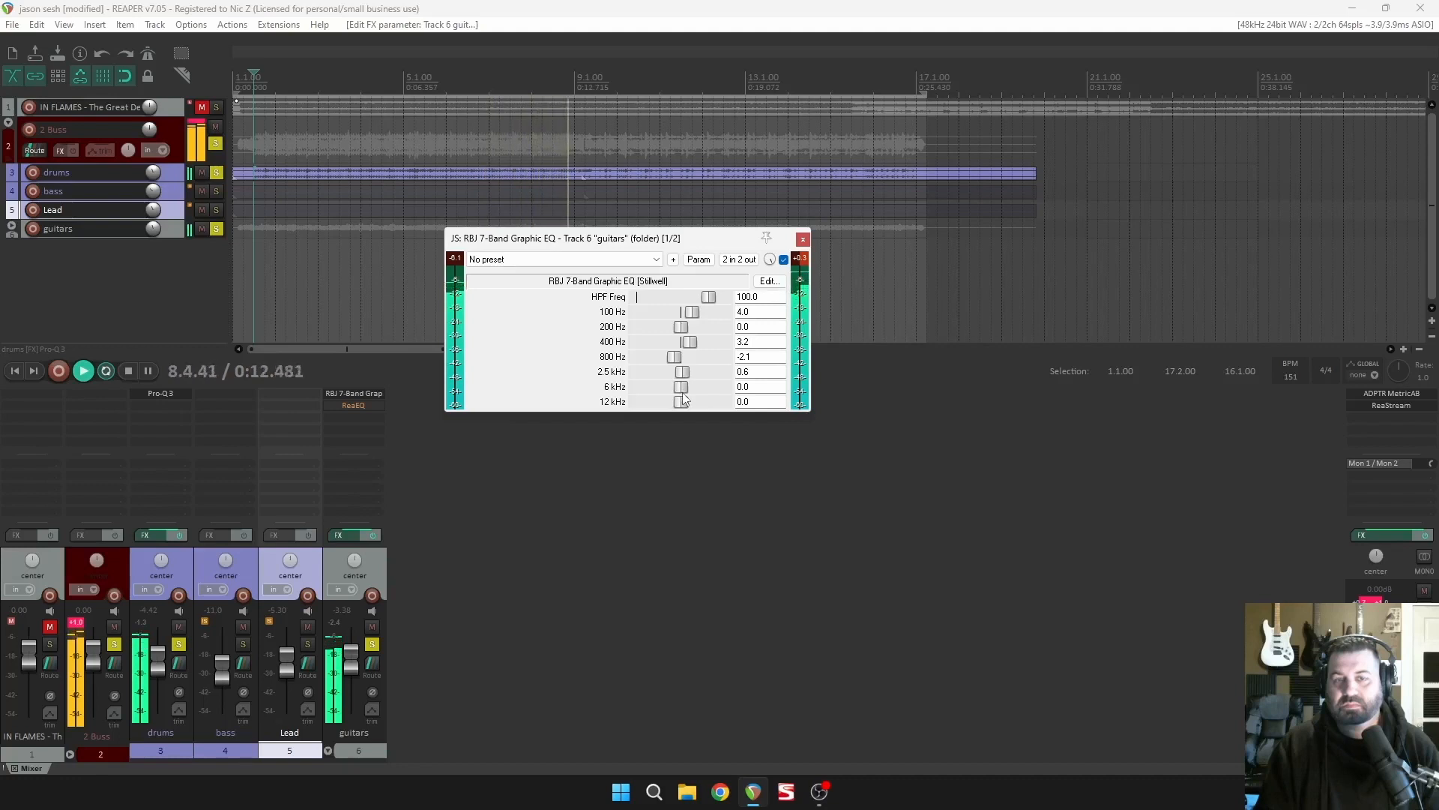
key(space)
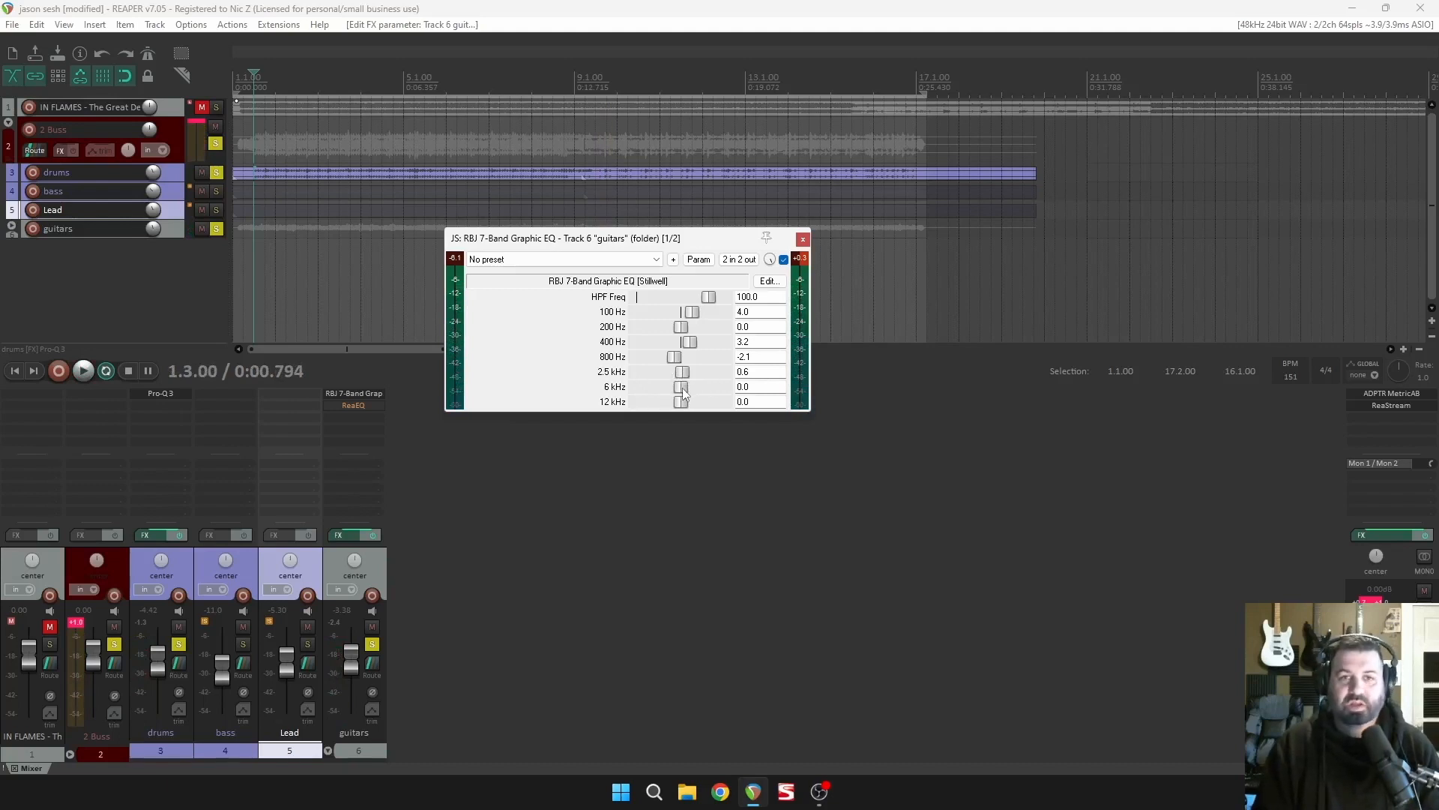
Play the mix and boost the 6 kHz band to 4.0 and the 12 kHz band to about 5.8.
key(space)
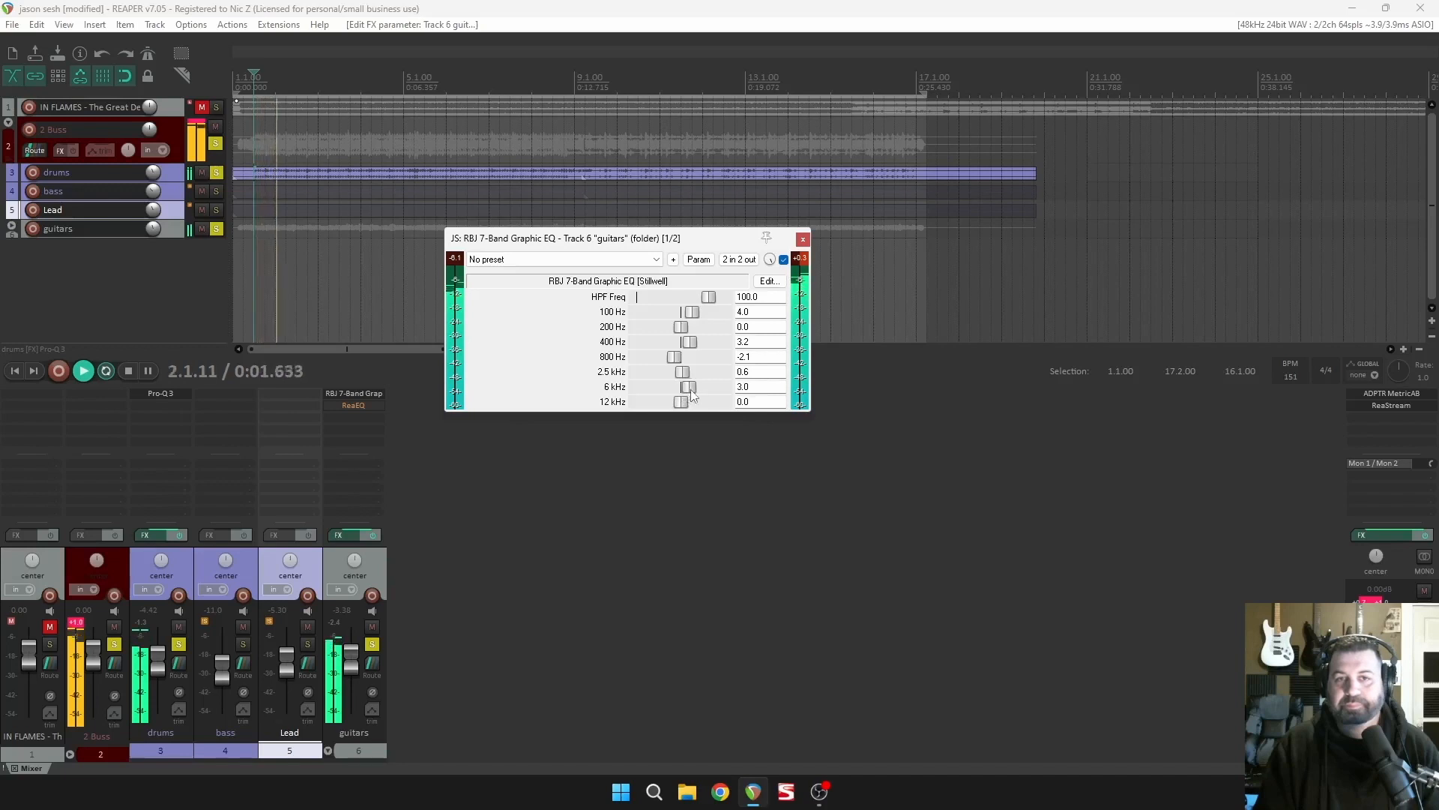
mouse_move(679, 390)
mouse_down()
mouse_move(721, 398)
mouse_move(696, 404)
mouse_up()
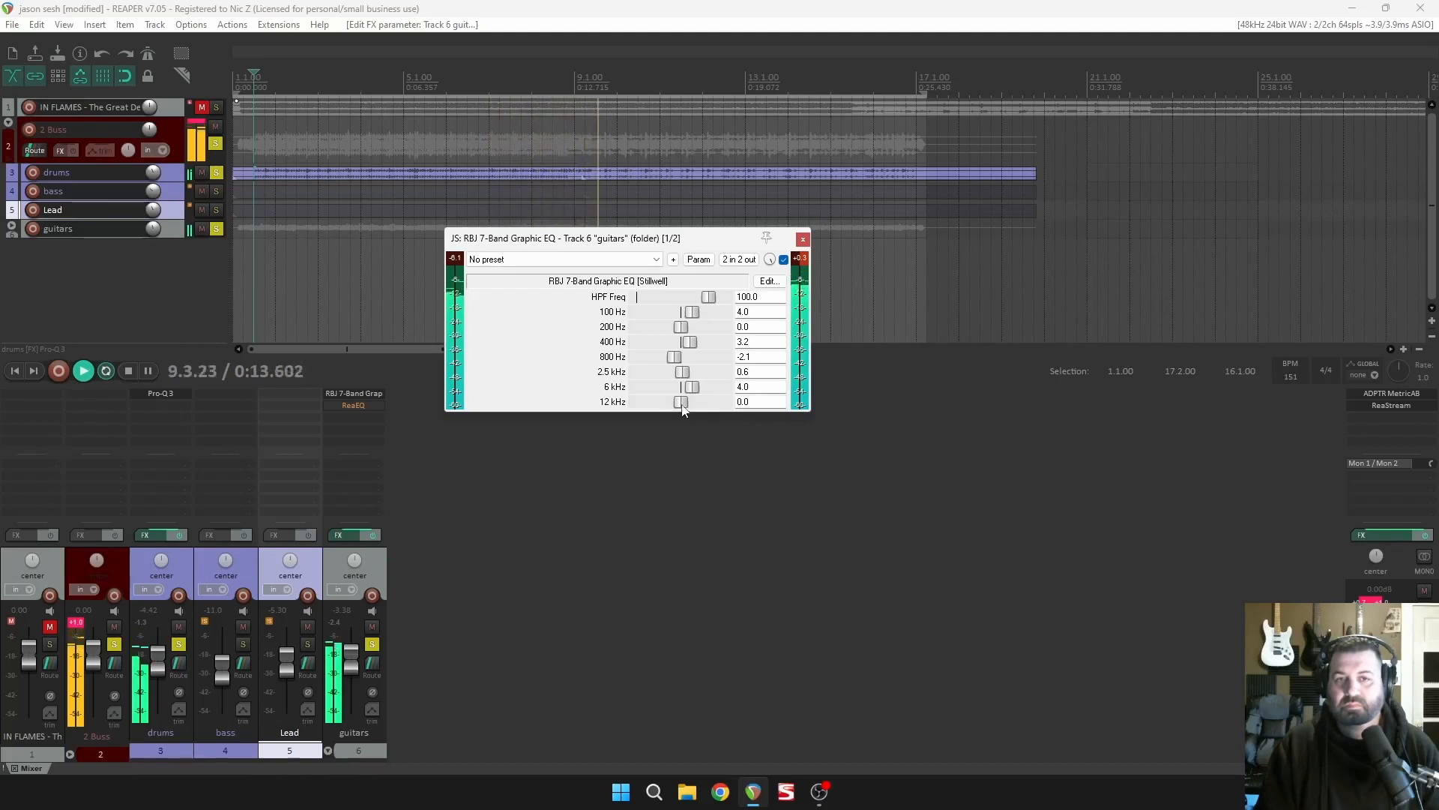
mouse_move(683, 407)
mouse_down()
mouse_move(718, 409)
mouse_move(701, 401)
mouse_up()
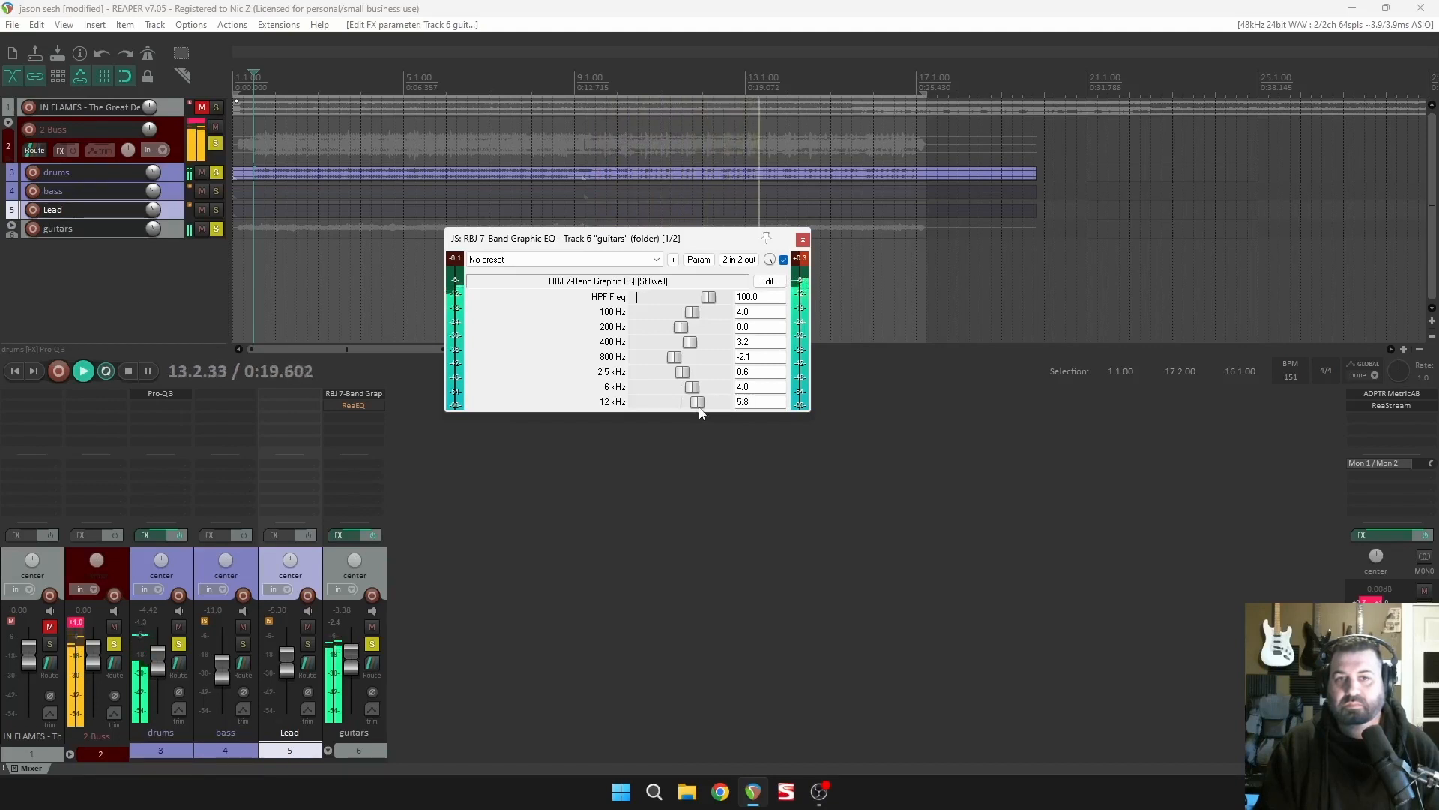
Replay the mix, reduce the guitars EQ's 12 kHz band to 0.5, and close the EQ window.
key(space)
scroll(297, 126, down, 3)
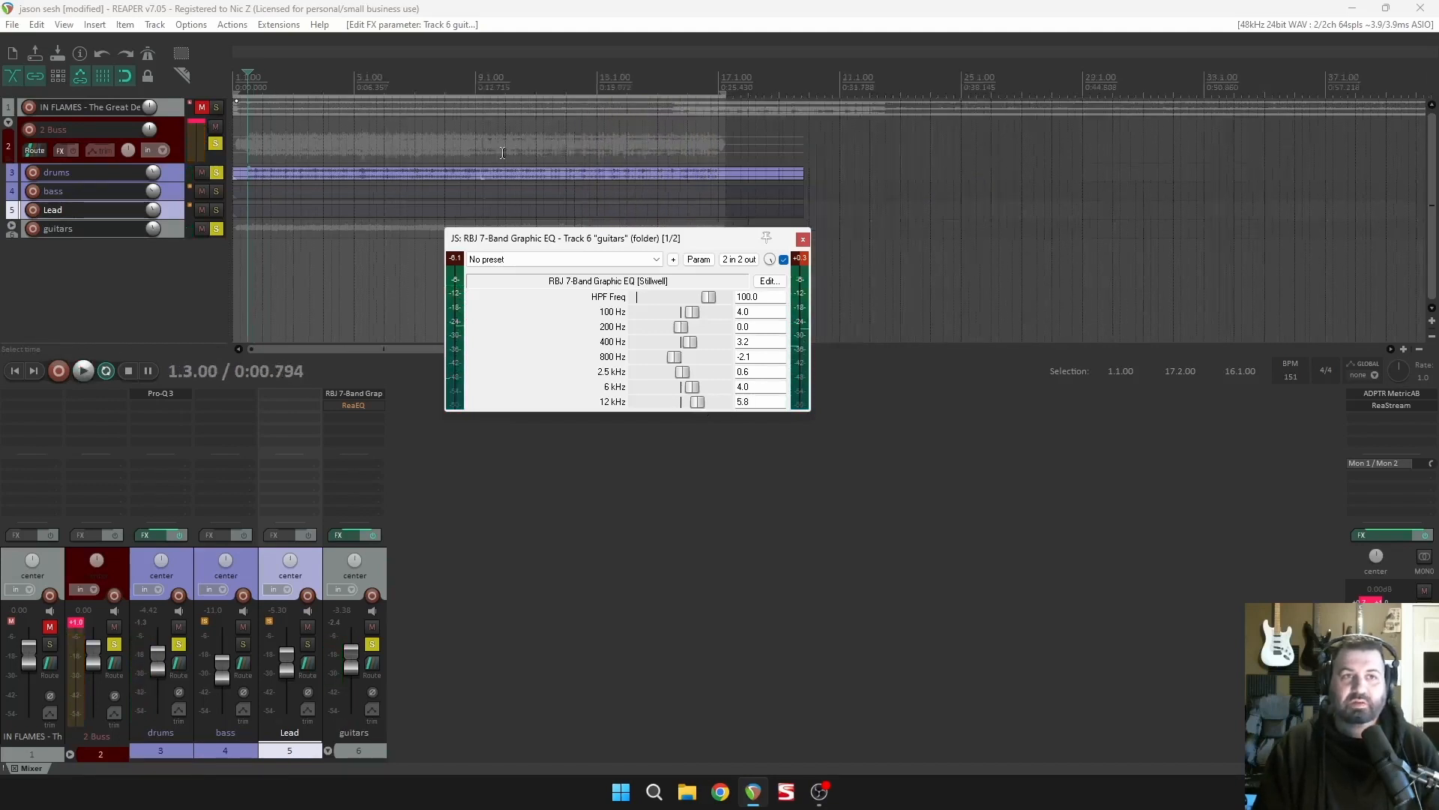
scroll(498, 183, up, 2)
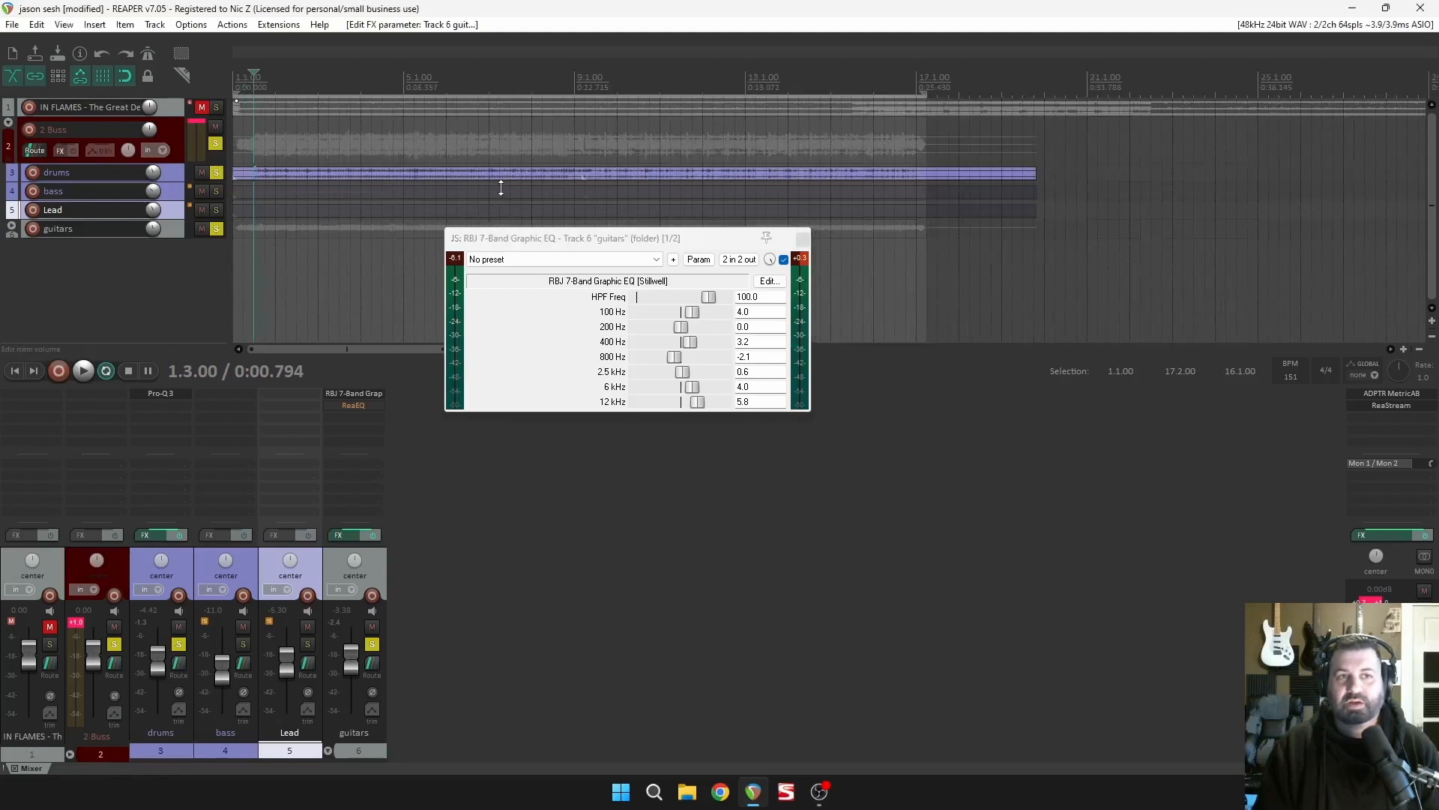
key(space)
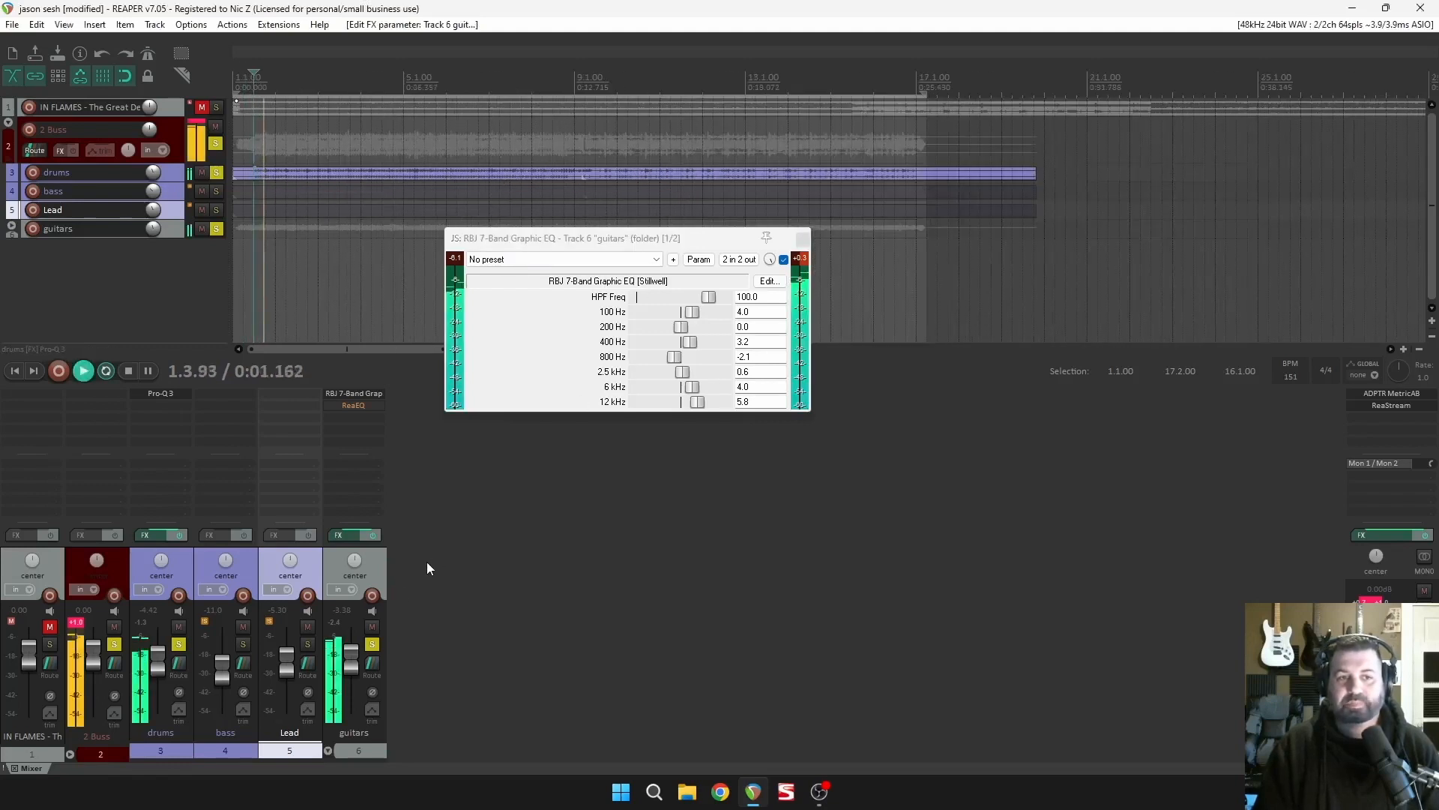
drag(698, 402, 682, 431)
key(space)
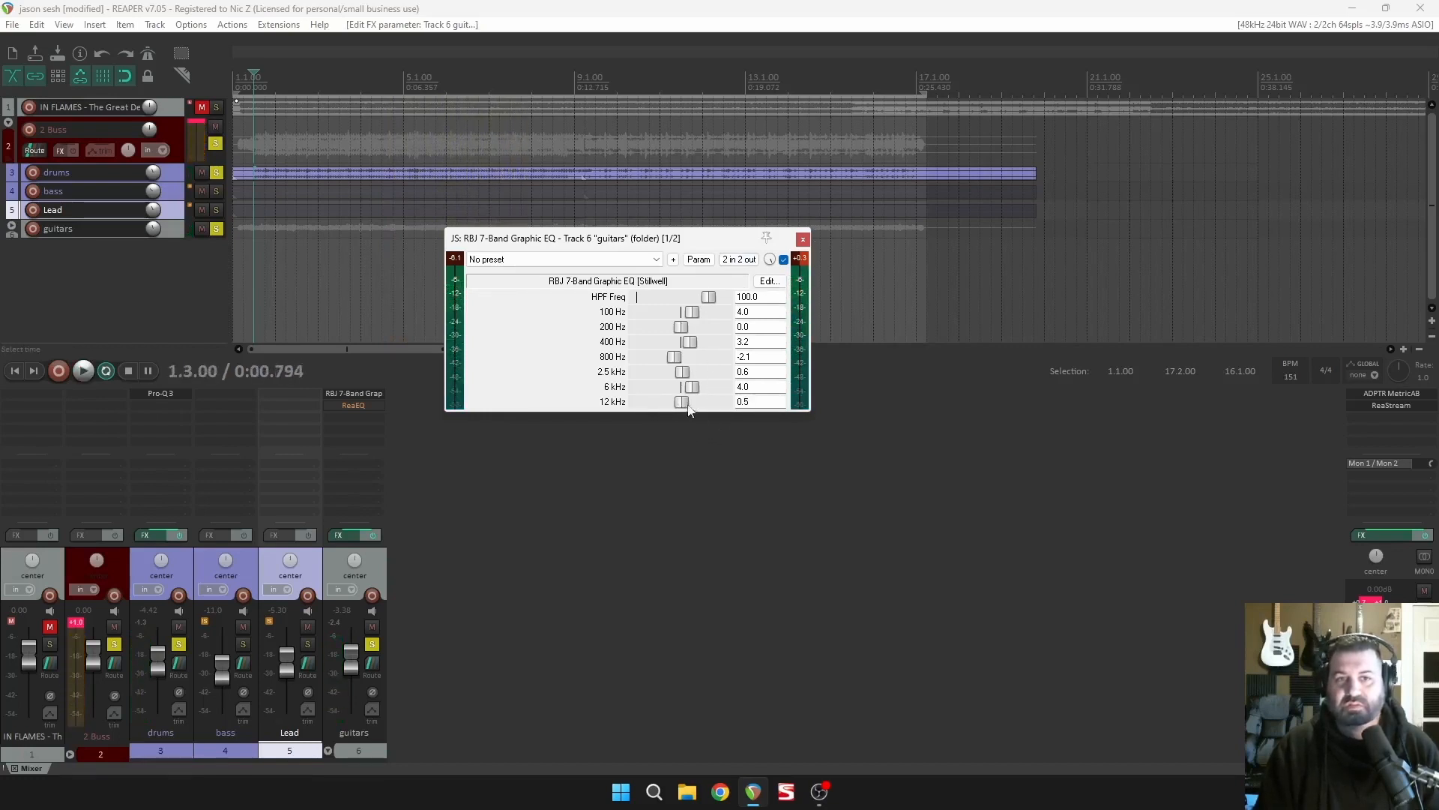
click(803, 240)
Pull the guitars fader down to -inf, then raise it against the drums during playback and settle it at -4.47 dB.
drag(351, 671, 352, 716)
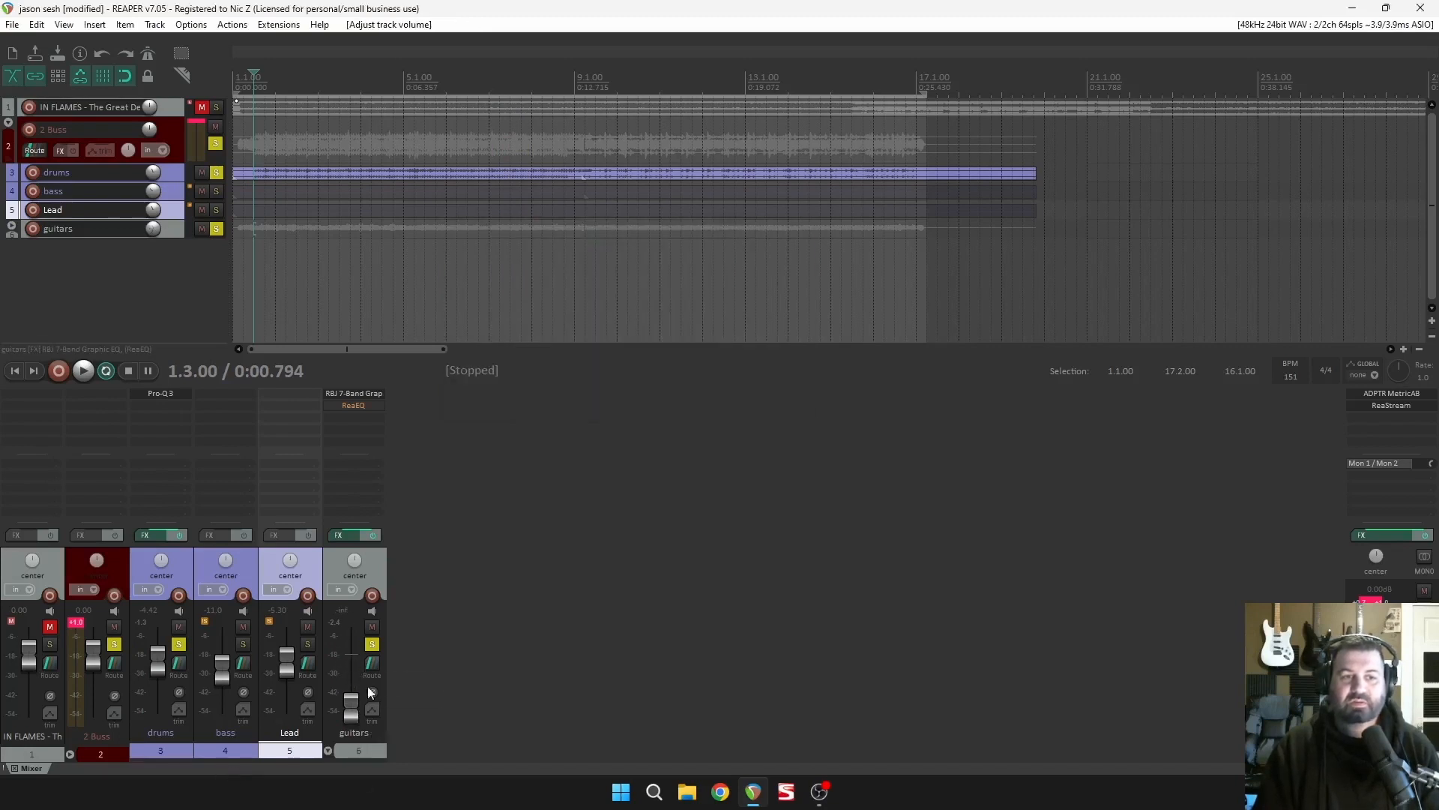
key(space)
key(space)
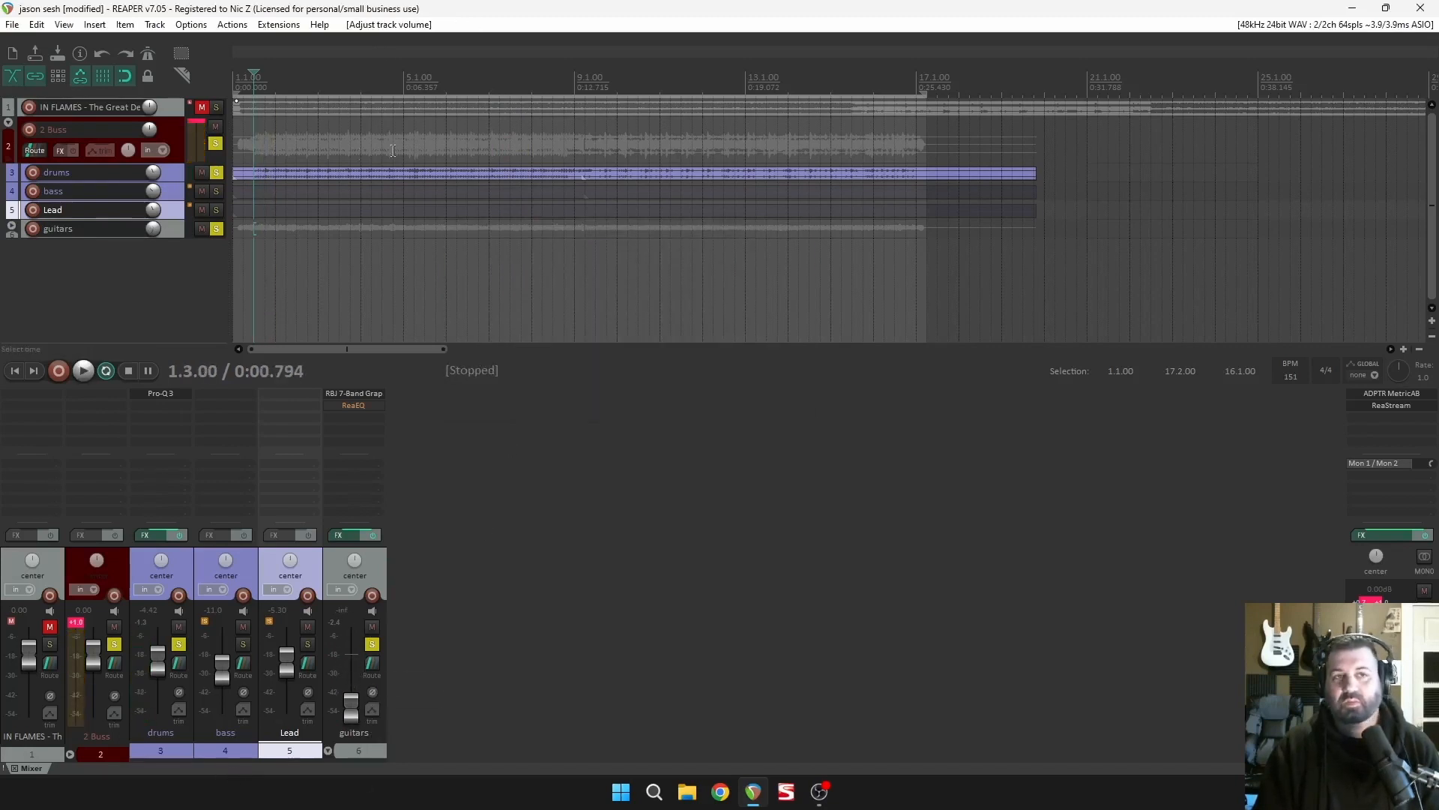
scroll(465, 146, up, 3)
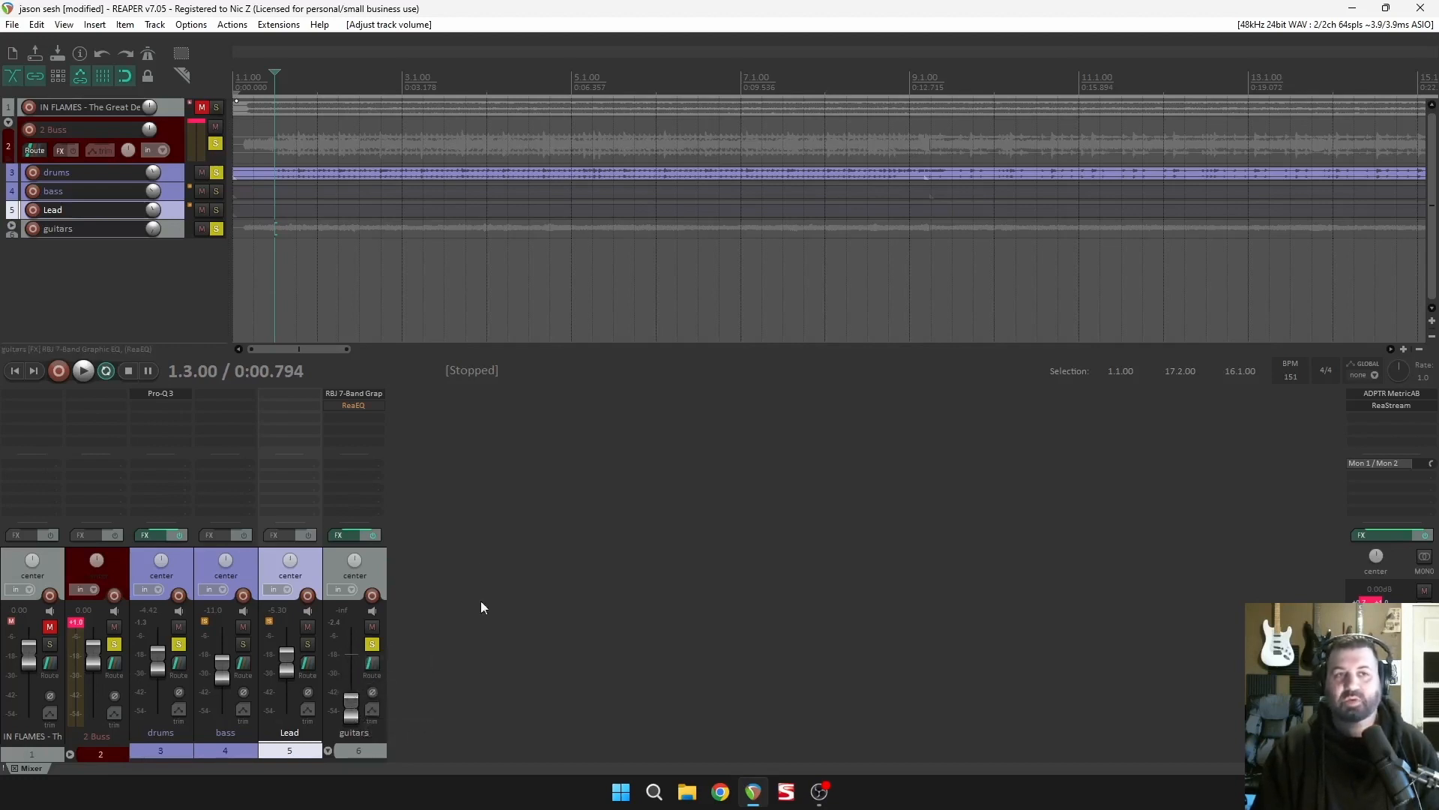
key(space)
drag(351, 704, 351, 659)
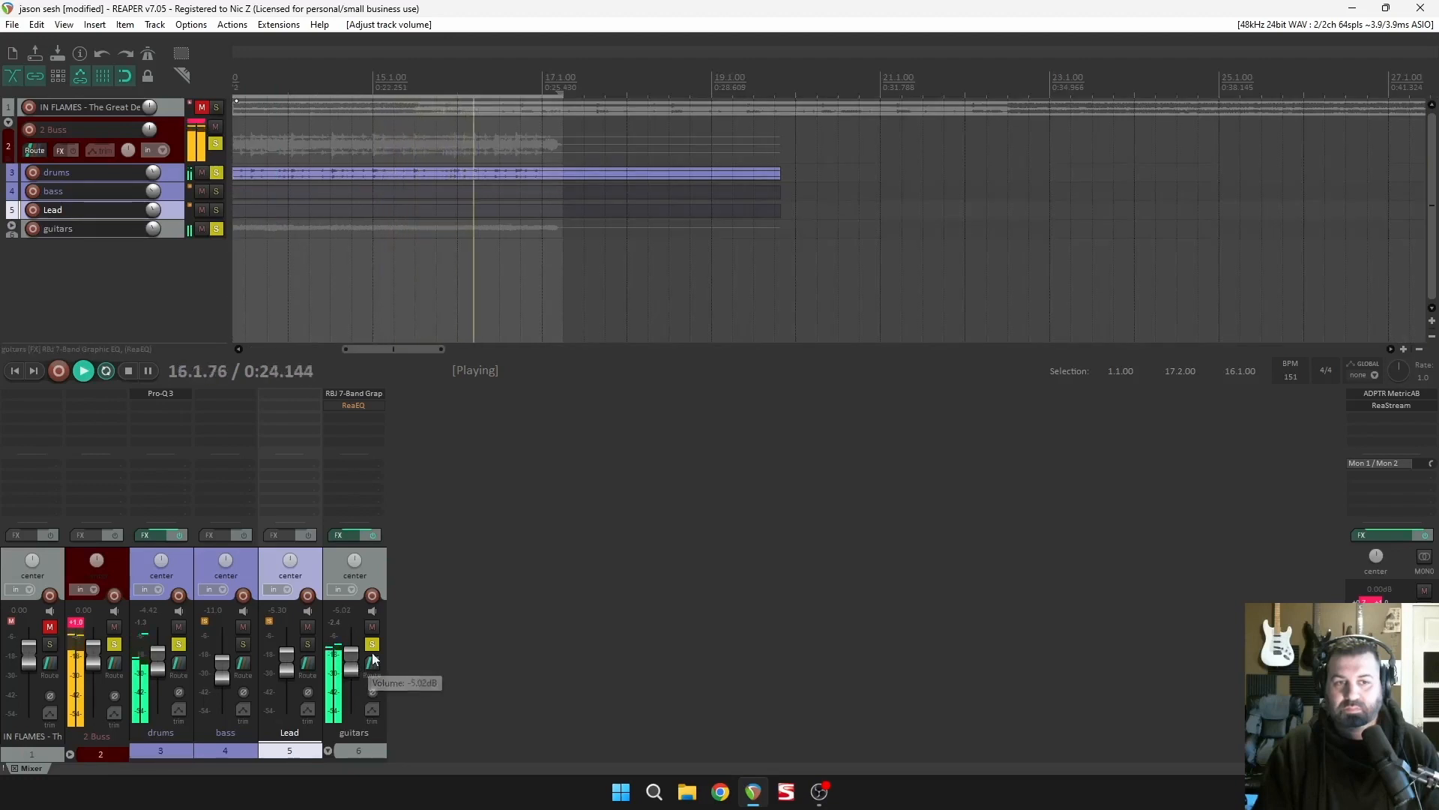
drag(355, 660, 355, 660)
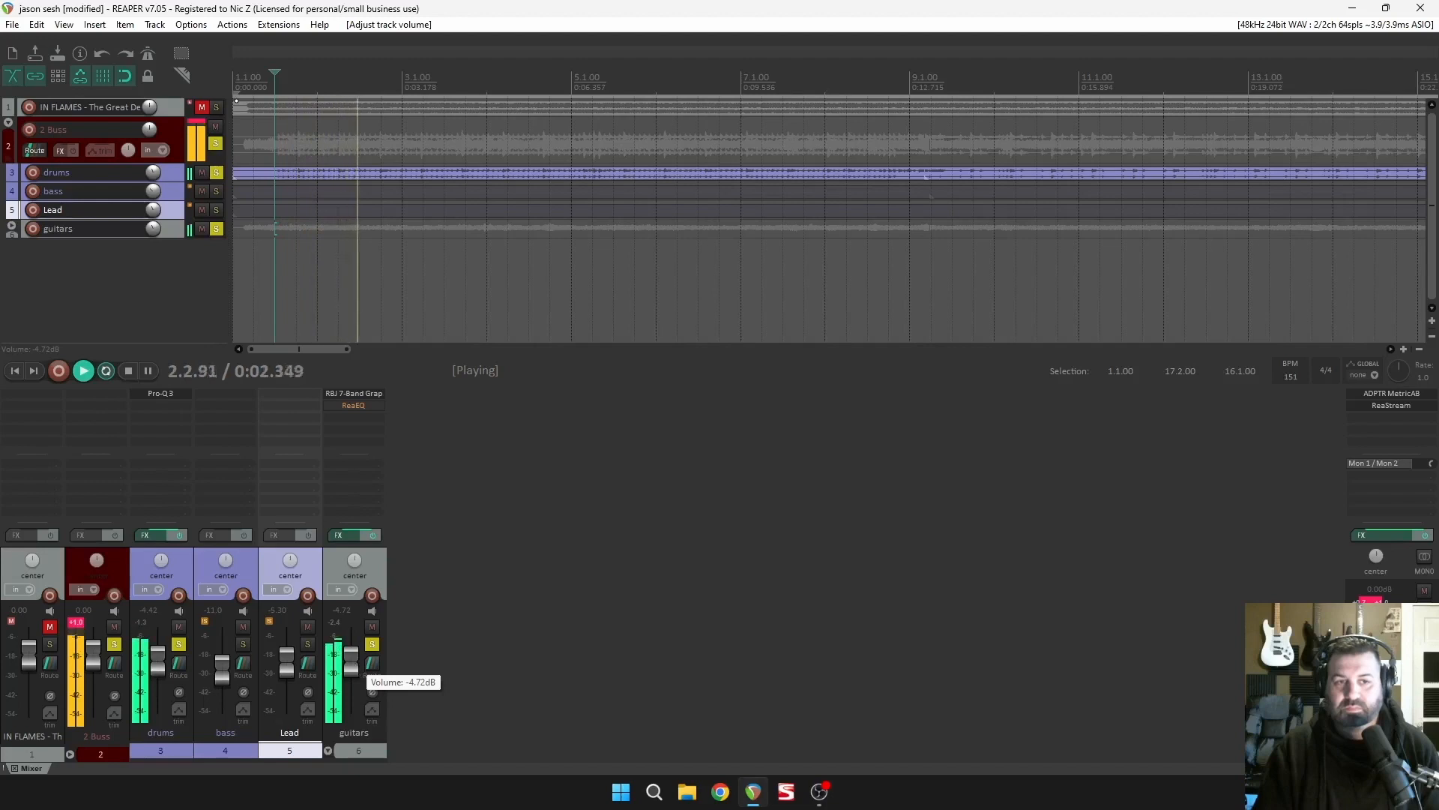
drag(355, 660, 355, 659)
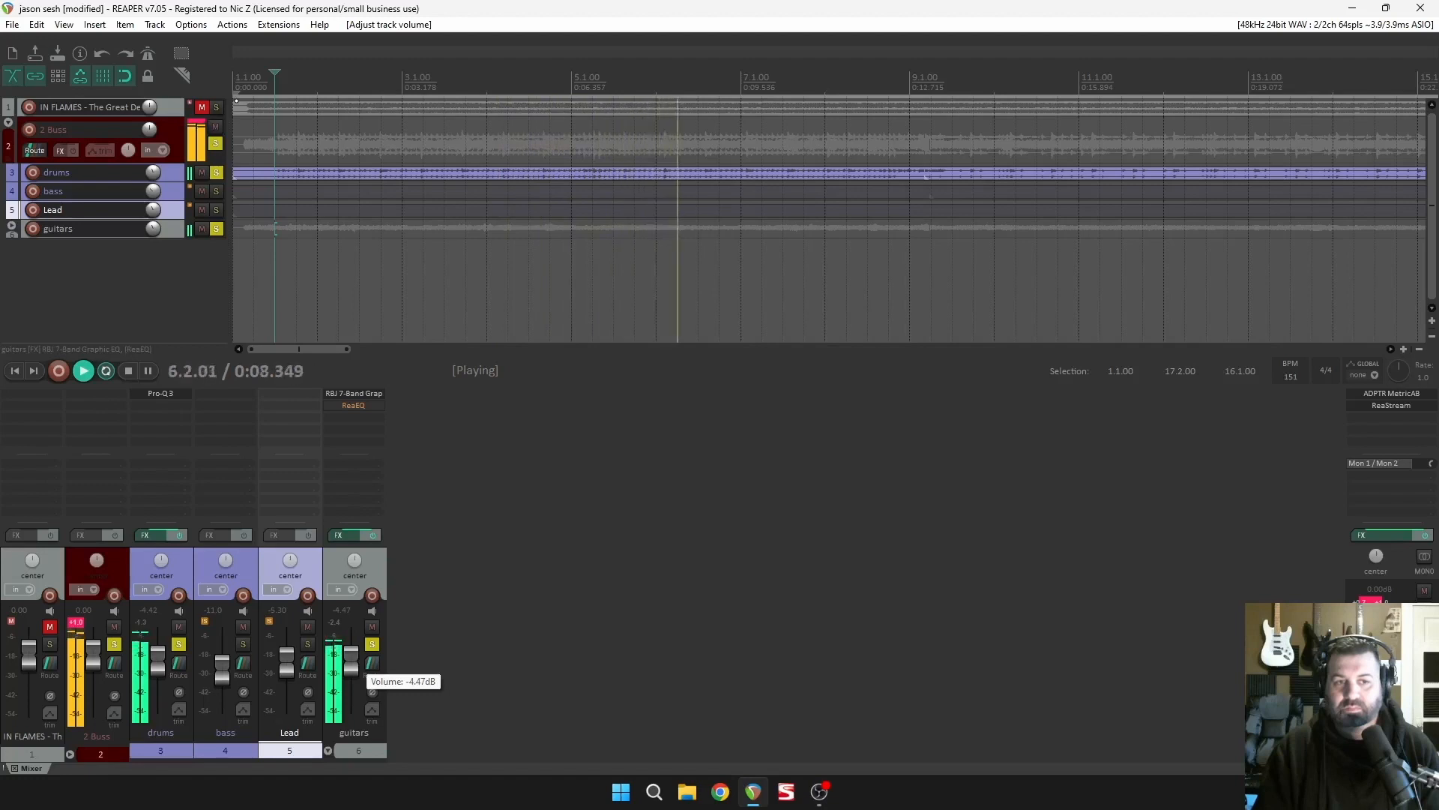
scroll(588, 290, down, 2)
key(space)
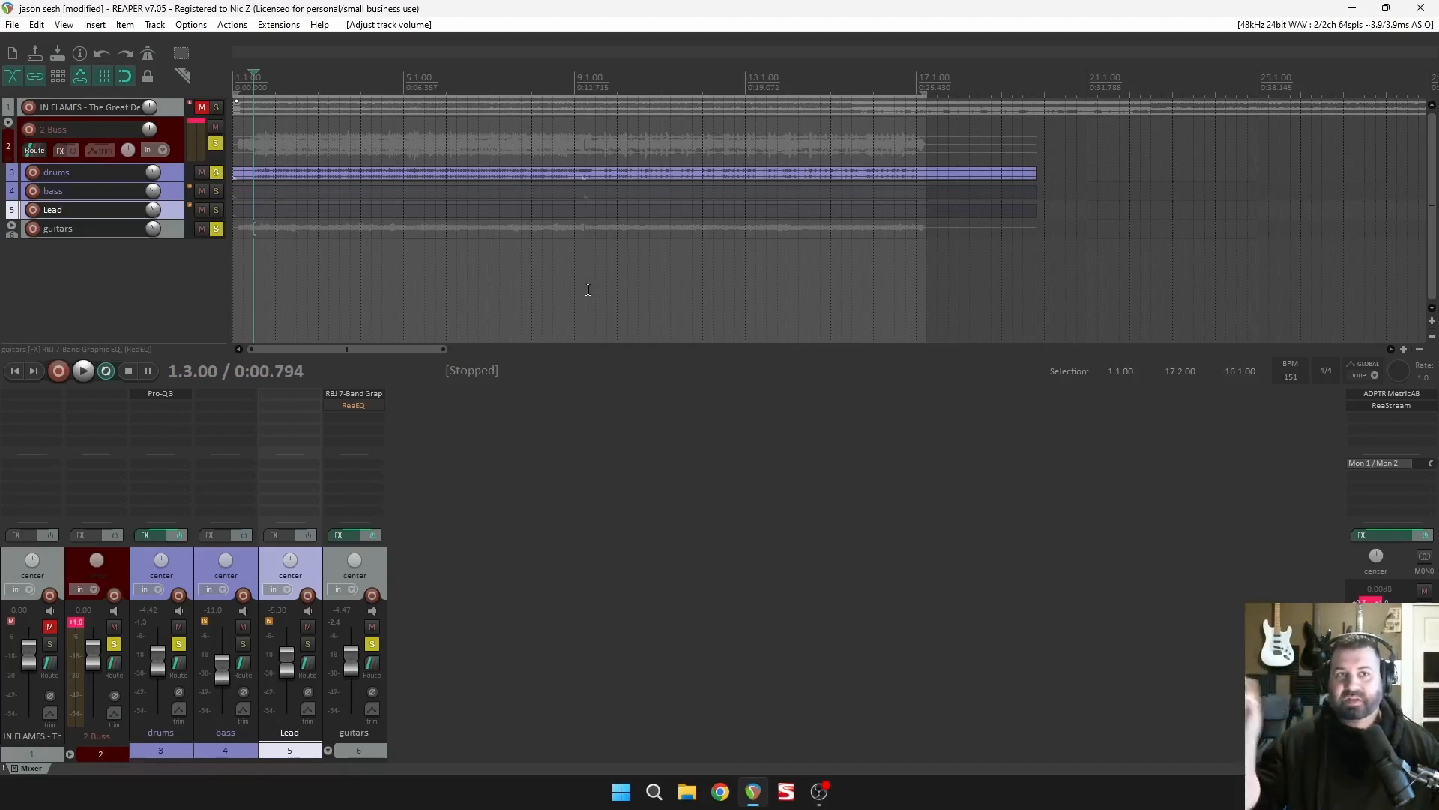
Replay the drums and guitars balance, and remove ReaEQ from the guitars track.
key(space)
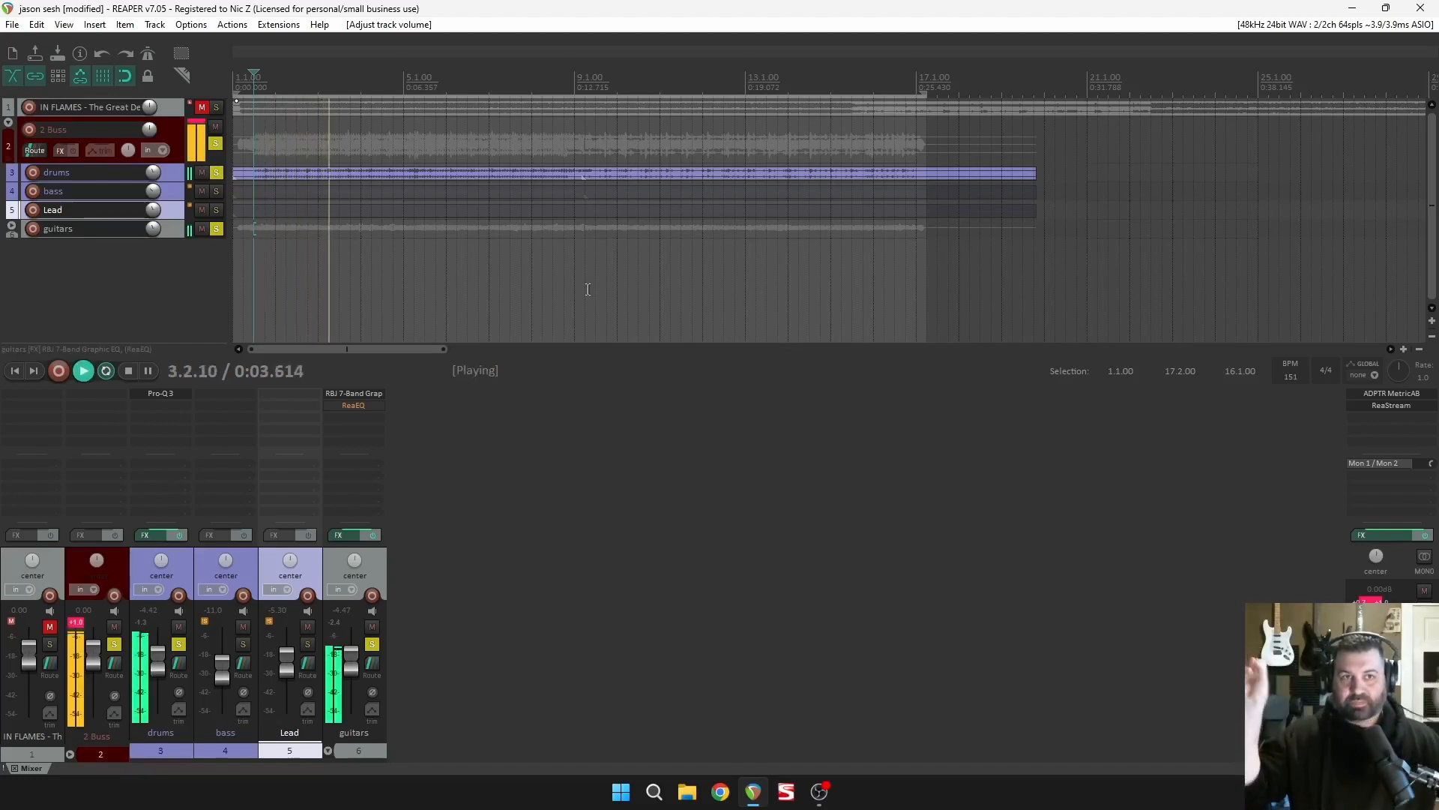
key(space)
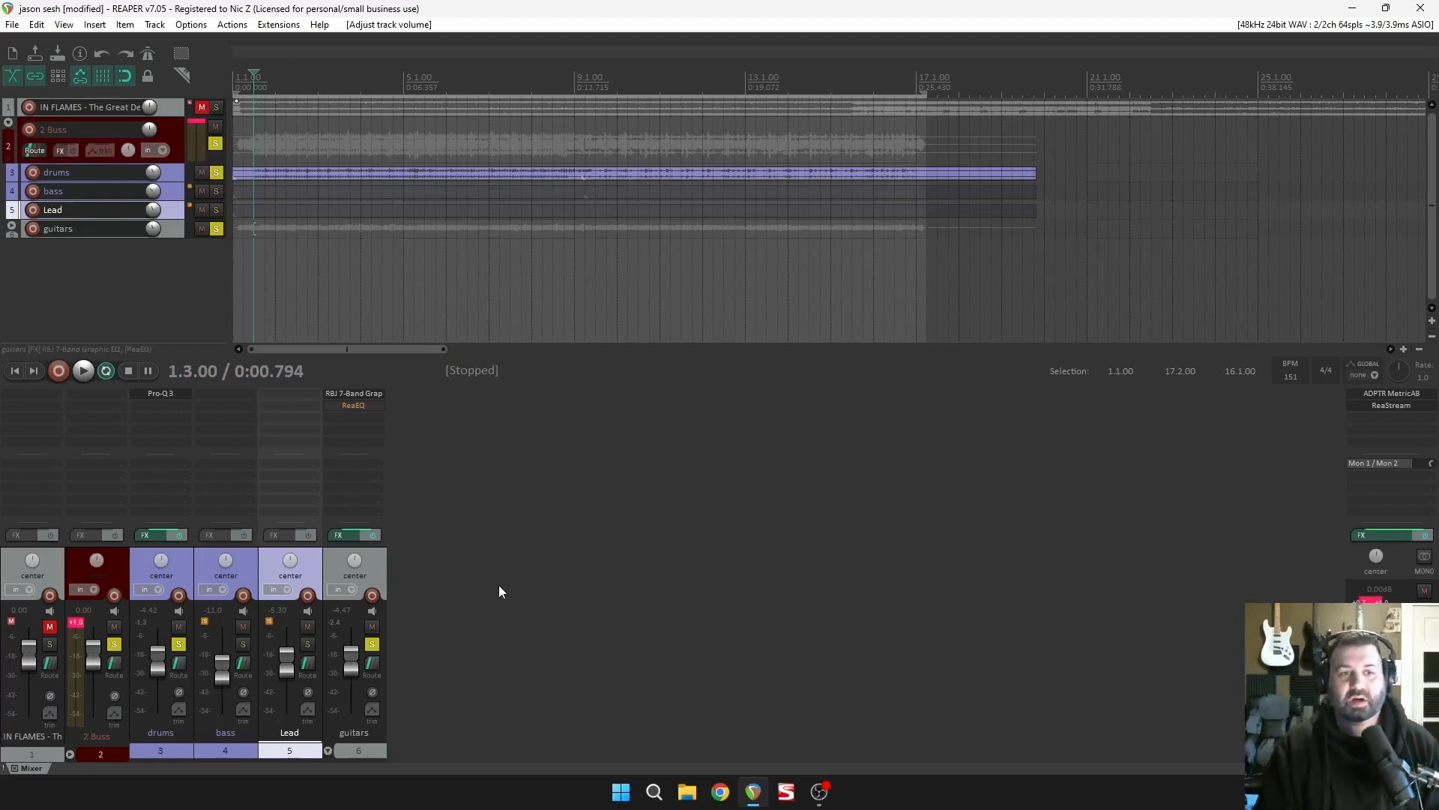
alt+click(370, 403)
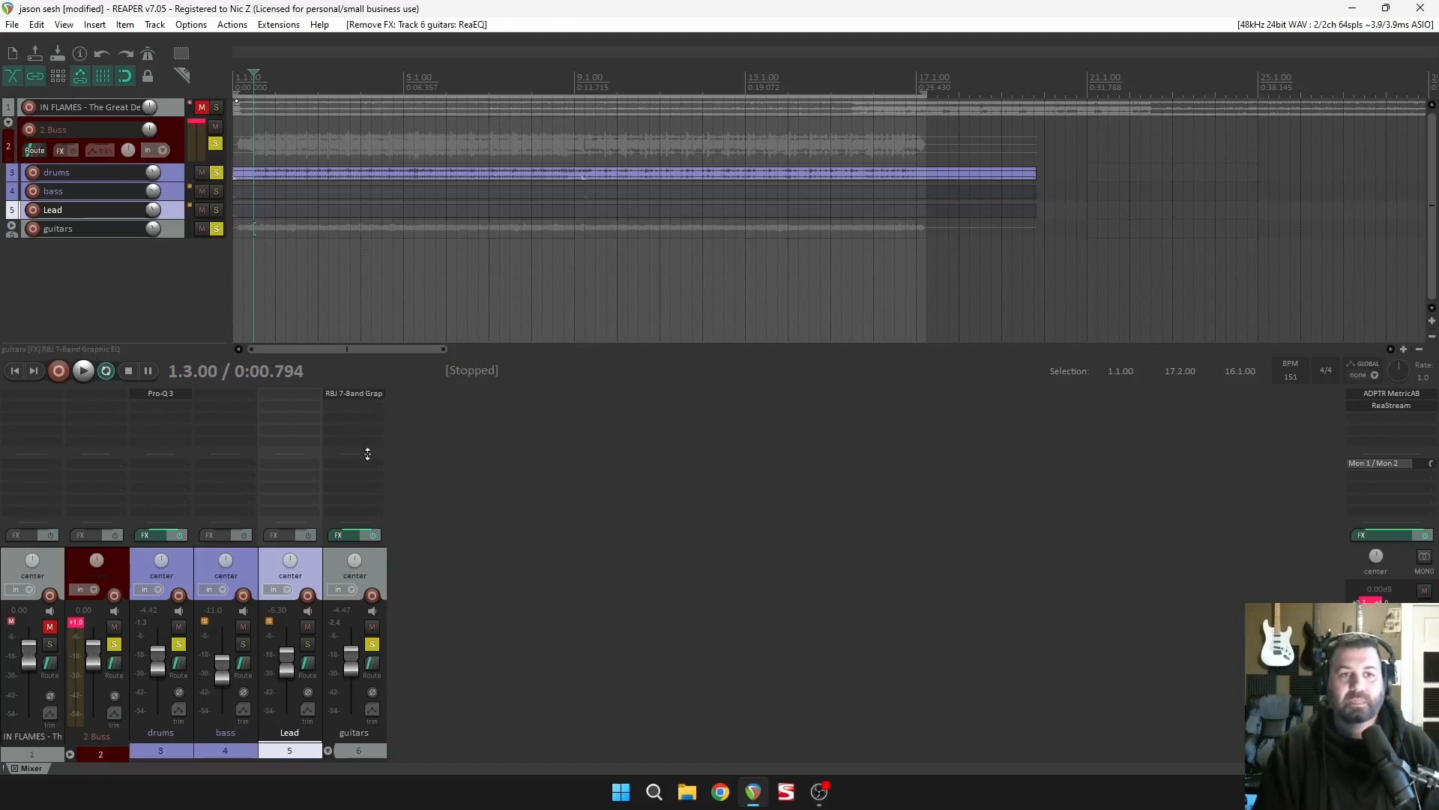
Add the RBJ 7-Band Graphic EQ to the bass track and place its window over the middle of the session.
double_click(222, 398)
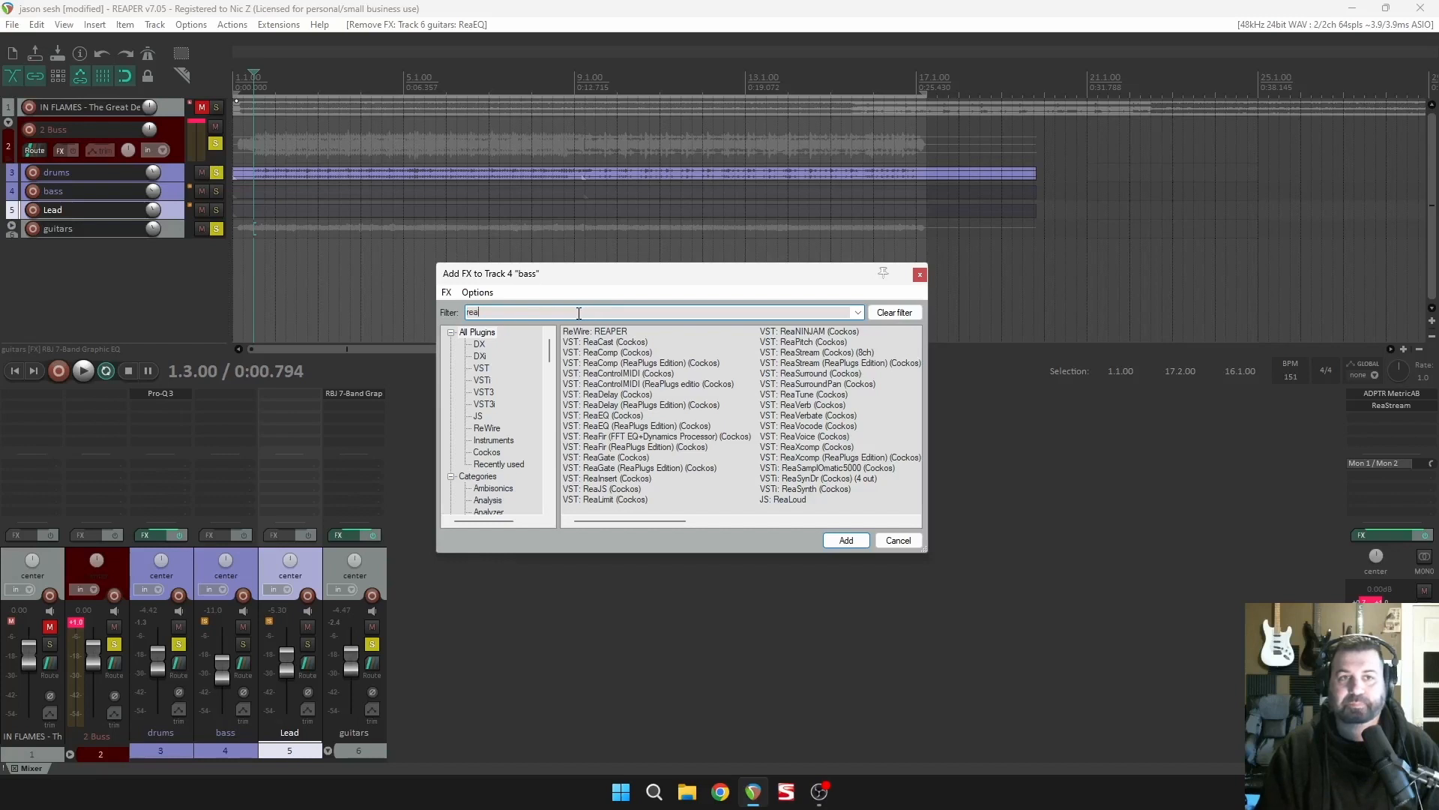
text(g)
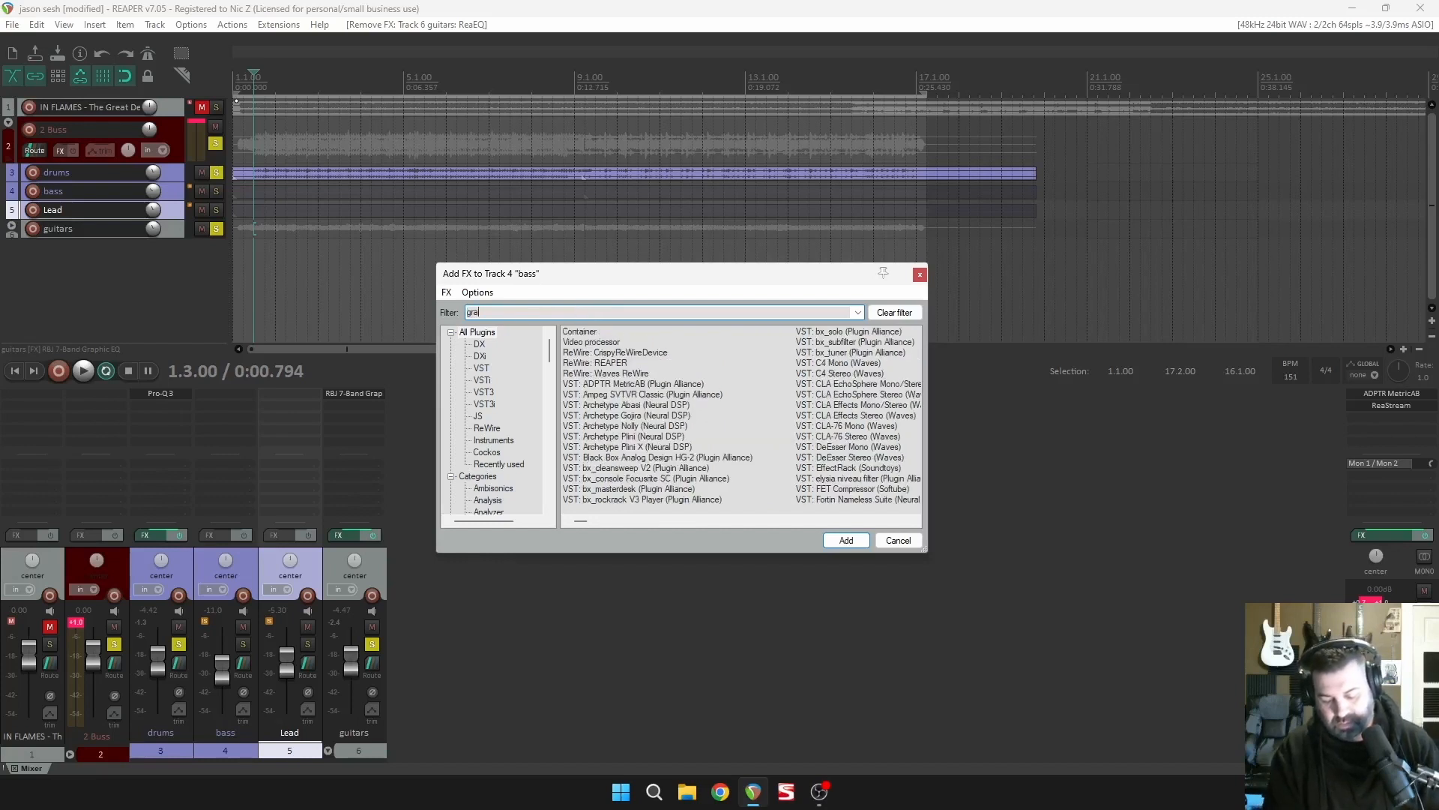
text(rap)
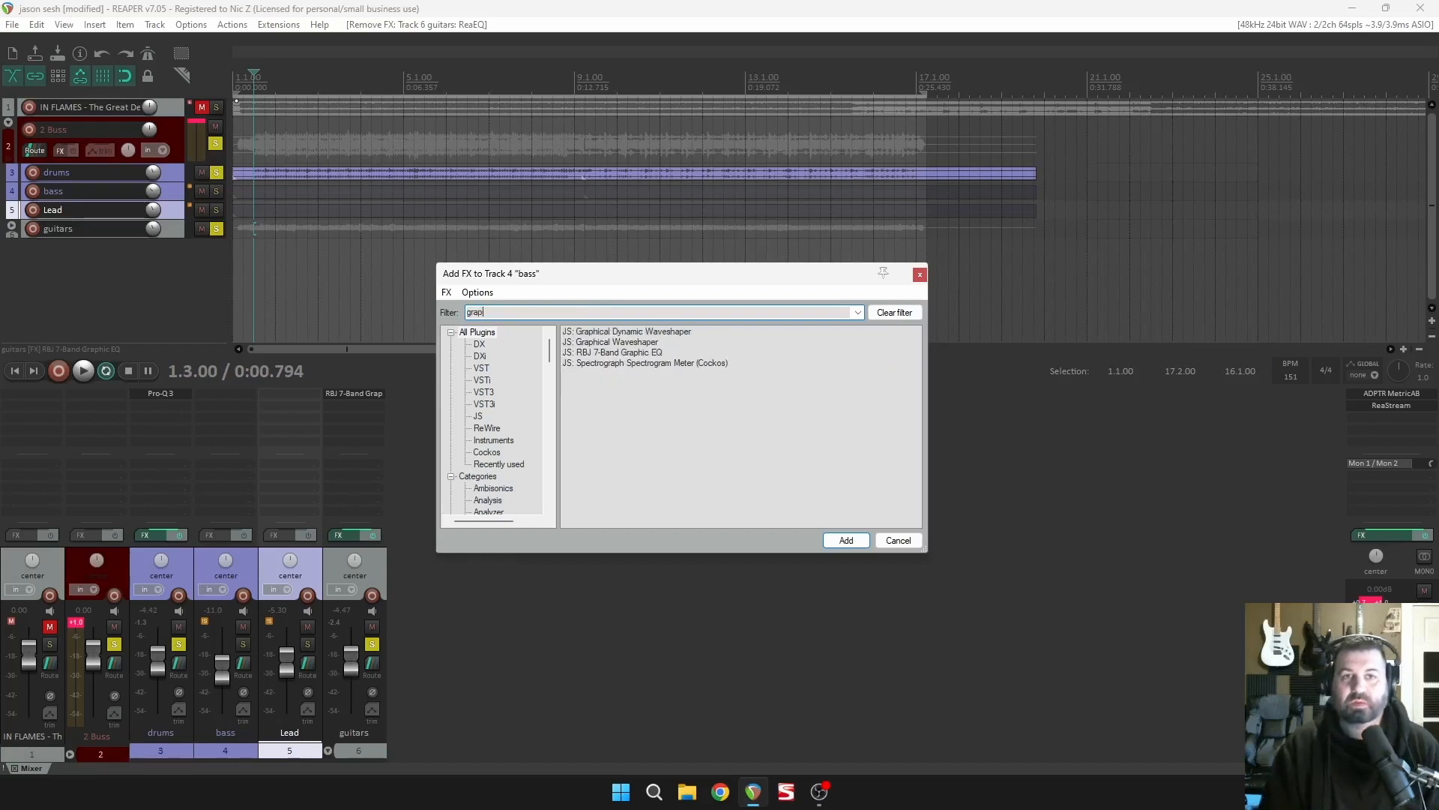
click(619, 352)
click(845, 540)
drag(282, 57, 726, 337)
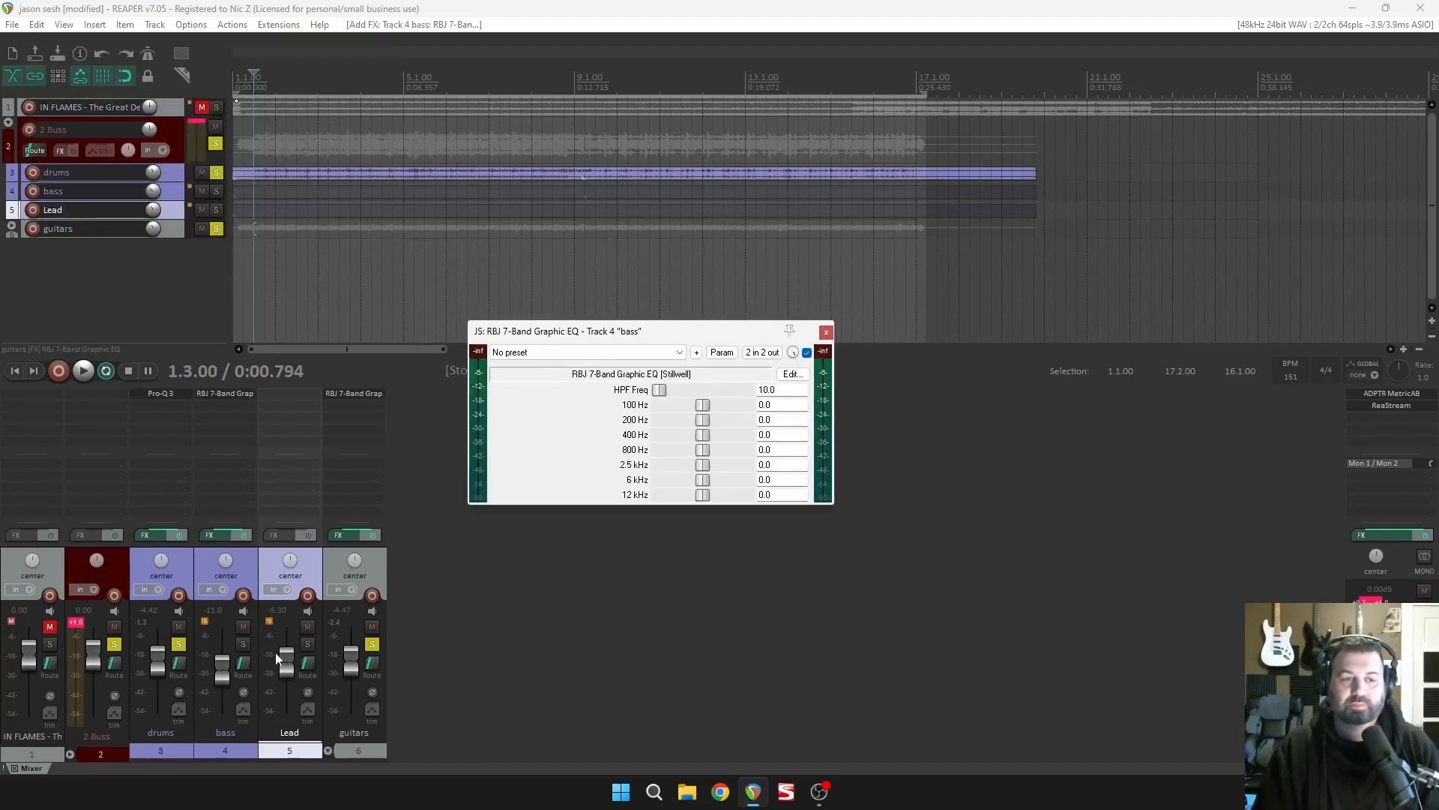
Solo the bass together with the drums and guitars, and lower its fader to -13.7 dB during playback.
click(243, 645)
key(space)
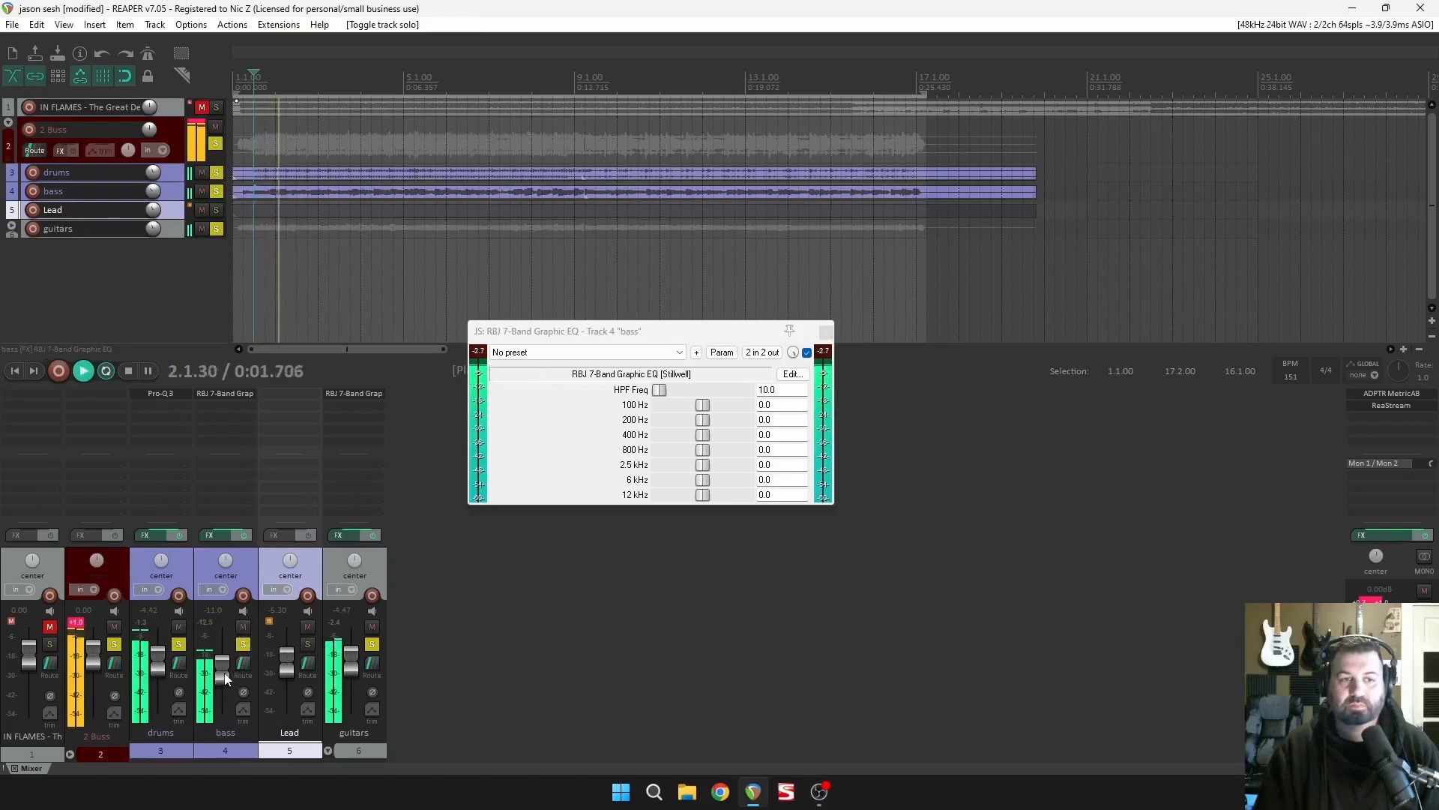
mouse_move(223, 669)
mouse_down()
mouse_move(224, 763)
mouse_move(223, 679)
mouse_up()
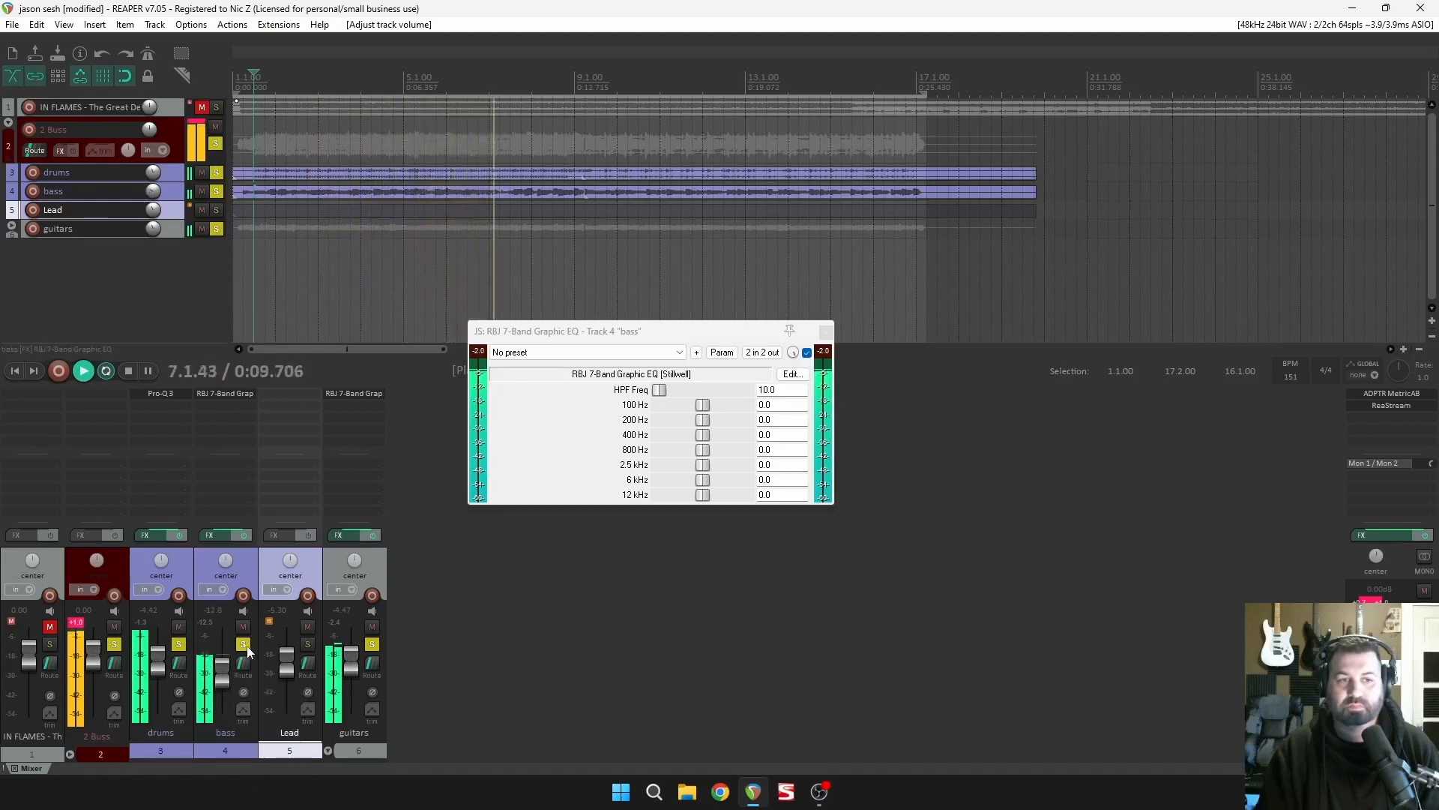
click(245, 645)
drag(224, 665, 224, 666)
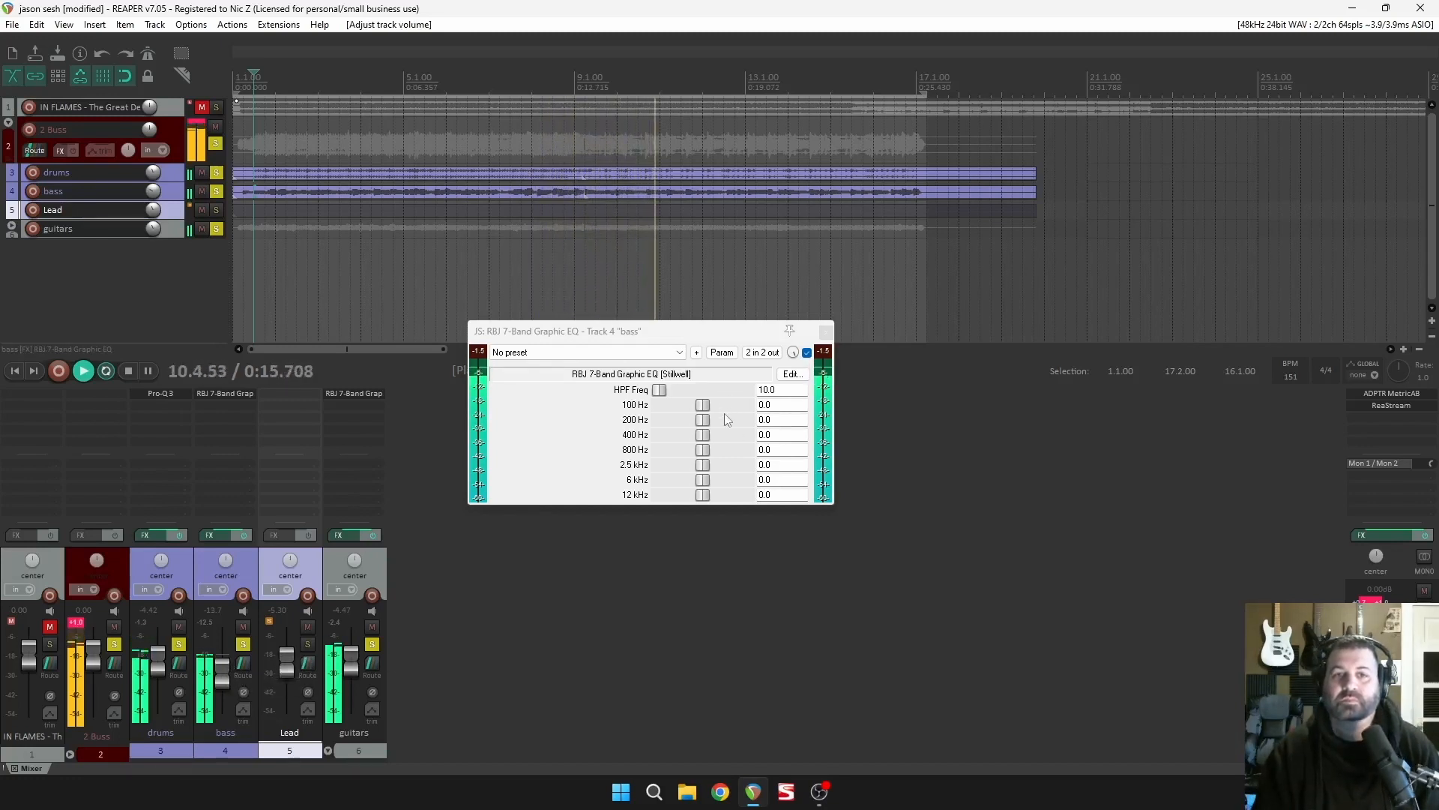
Raise the bass EQ's HPF frequency to 31.0 while listening to the mix.
drag(664, 388, 673, 390)
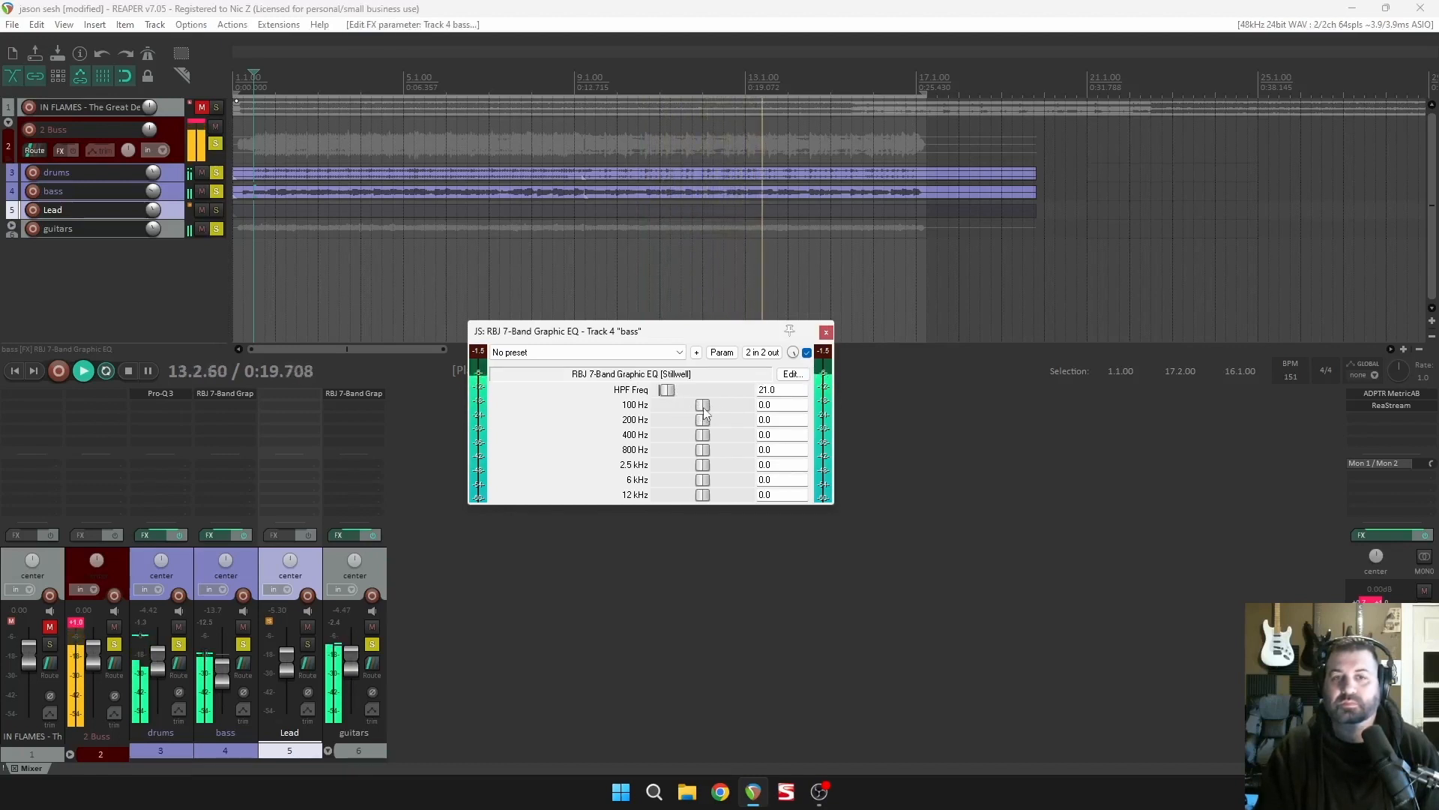
drag(673, 391, 682, 394)
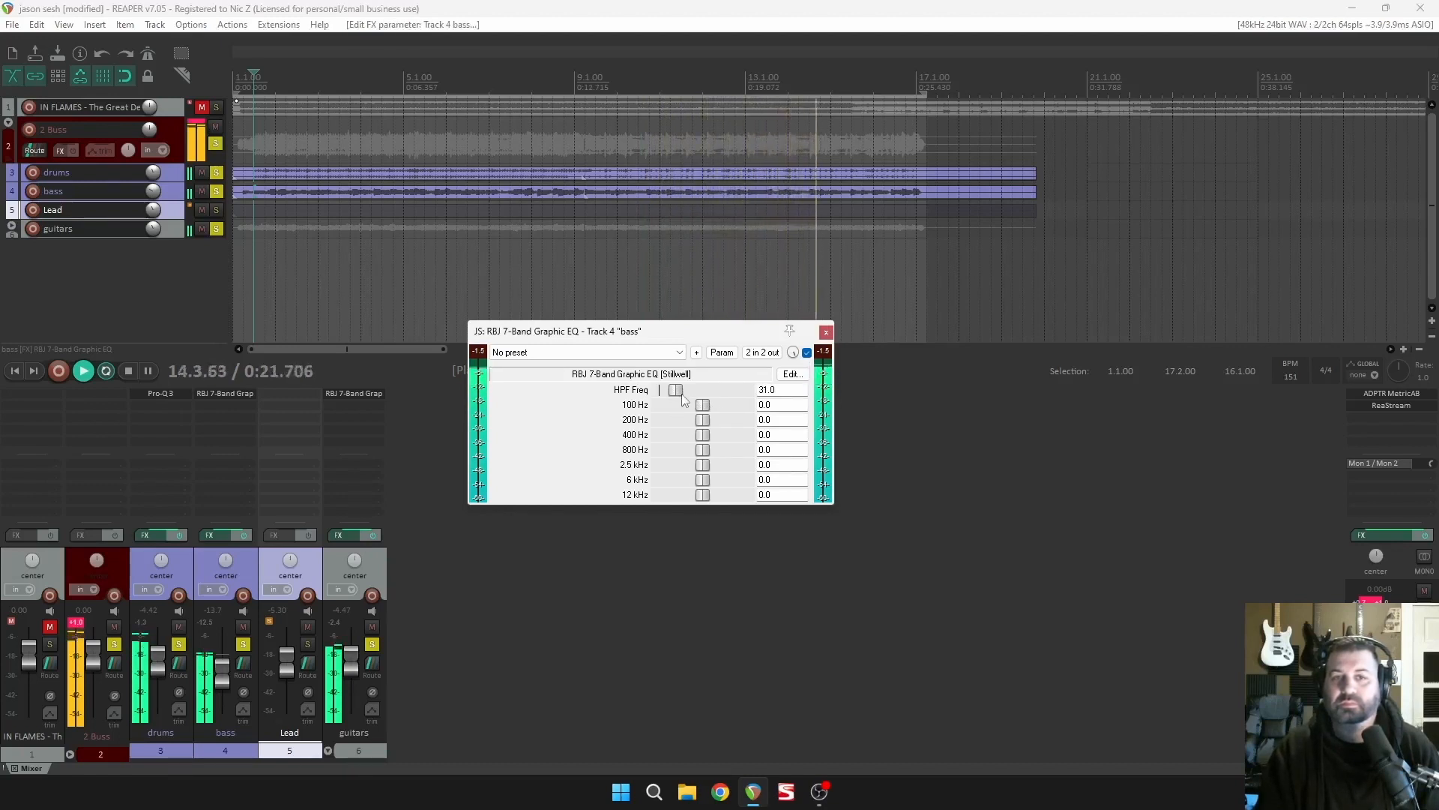
key(space)
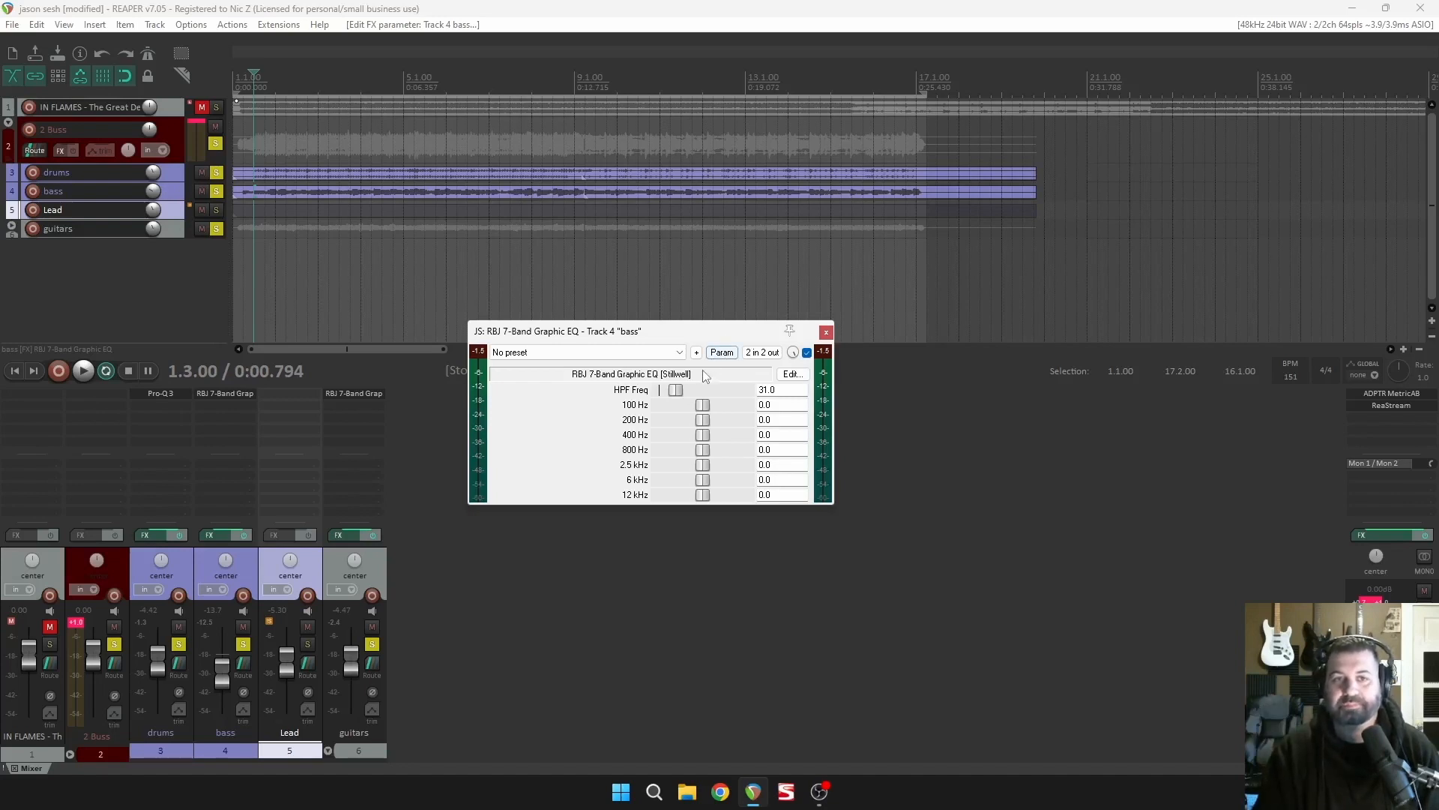
During playback, boost the bass EQ's 100 Hz band to 8.8 and its 200 Hz band to 3.0.
key(space)
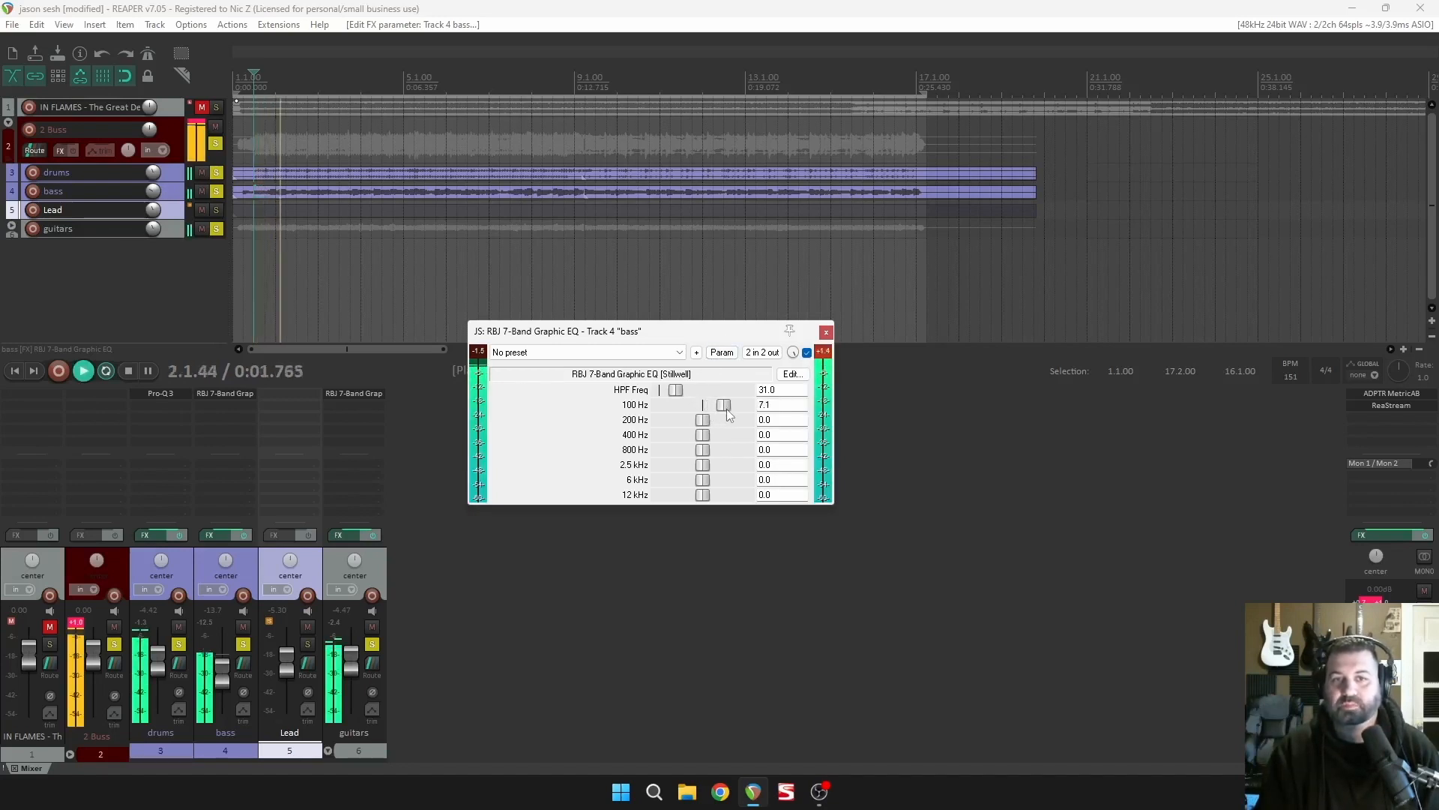
mouse_move(708, 411)
mouse_down()
mouse_move(754, 413)
mouse_move(734, 408)
mouse_up()
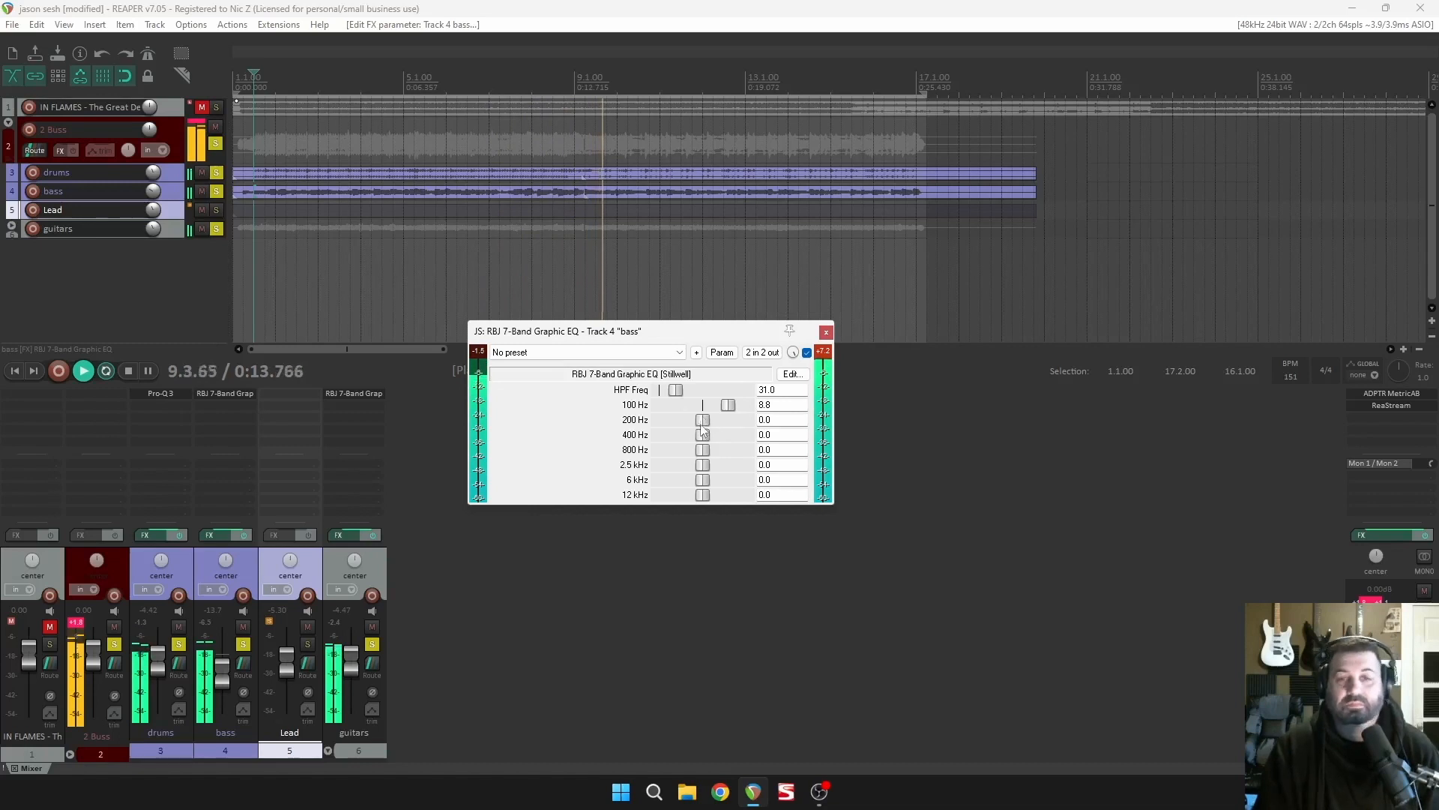
key(space)
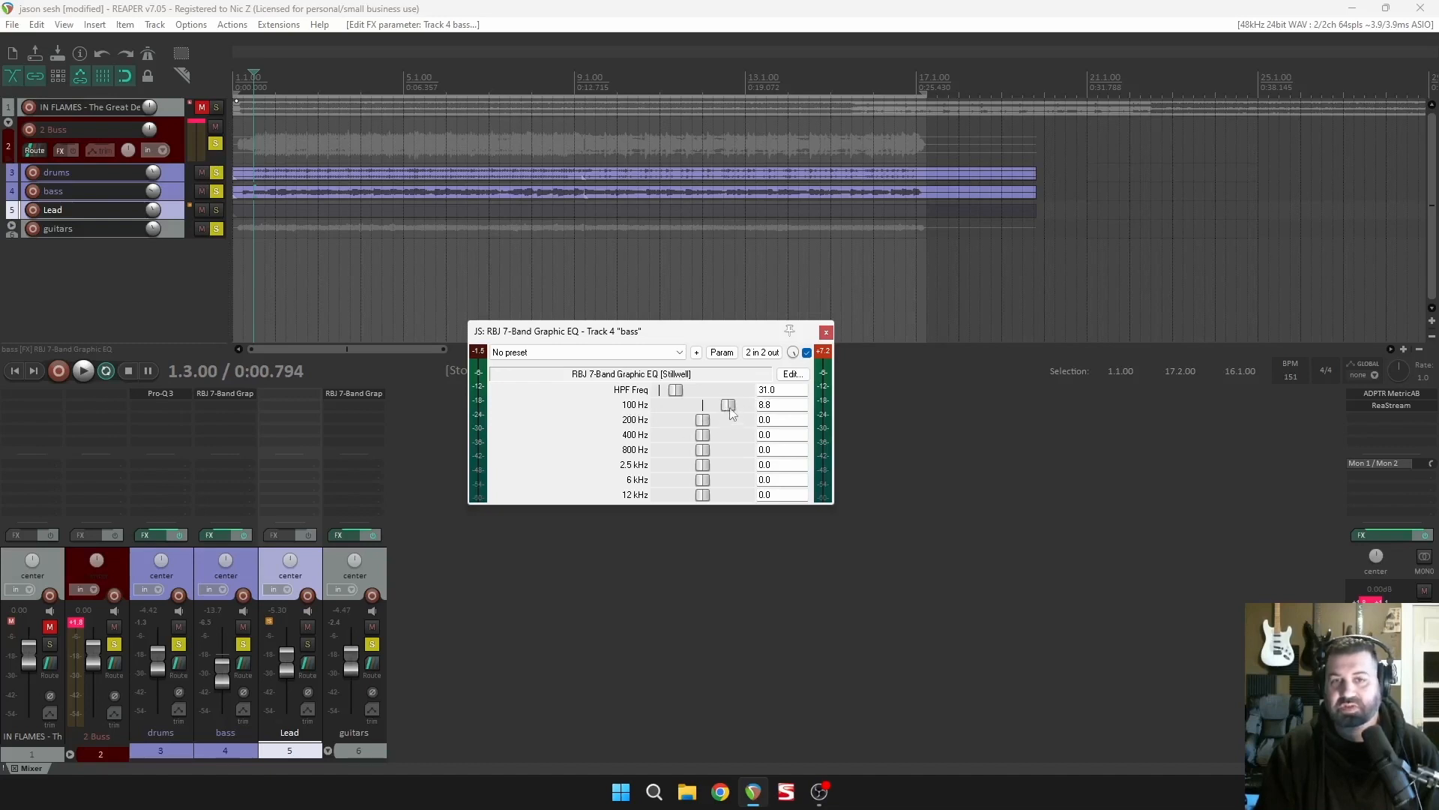
key(space)
mouse_move(704, 422)
mouse_down()
mouse_move(733, 426)
mouse_move(716, 428)
mouse_up()
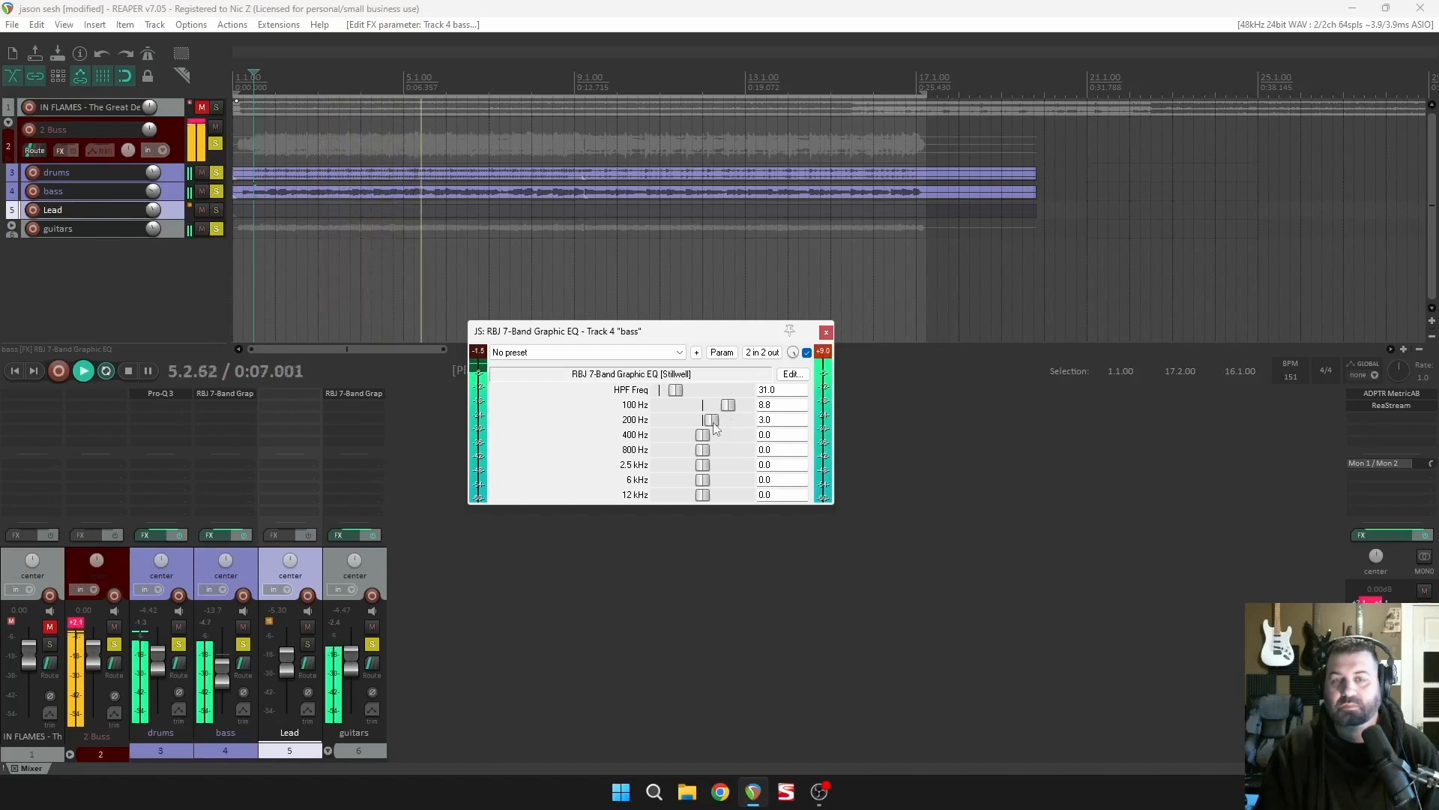
Audition changes to the bass EQ's 400 Hz and 800 Hz bands, and return both to 0.0.
mouse_move(708, 434)
mouse_down()
mouse_move(738, 440)
mouse_move(676, 437)
mouse_move(743, 452)
mouse_move(722, 457)
mouse_up()
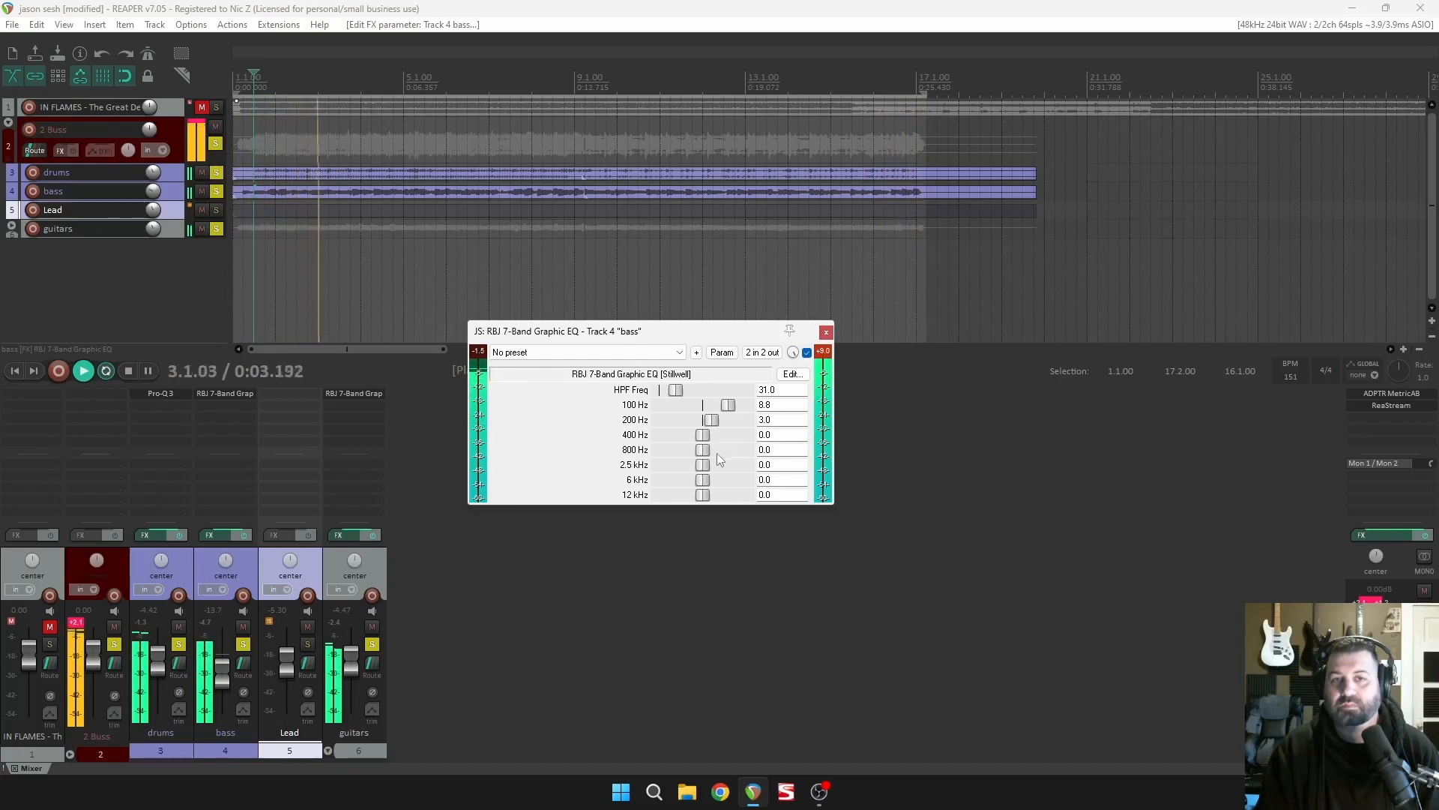
drag(679, 457, 691, 456)
double_click(698, 450)
Audition boosts of up to 15.0 on the bass EQ's 2.5 kHz band during playback, and reset the band to 0.0.
drag(702, 464, 727, 471)
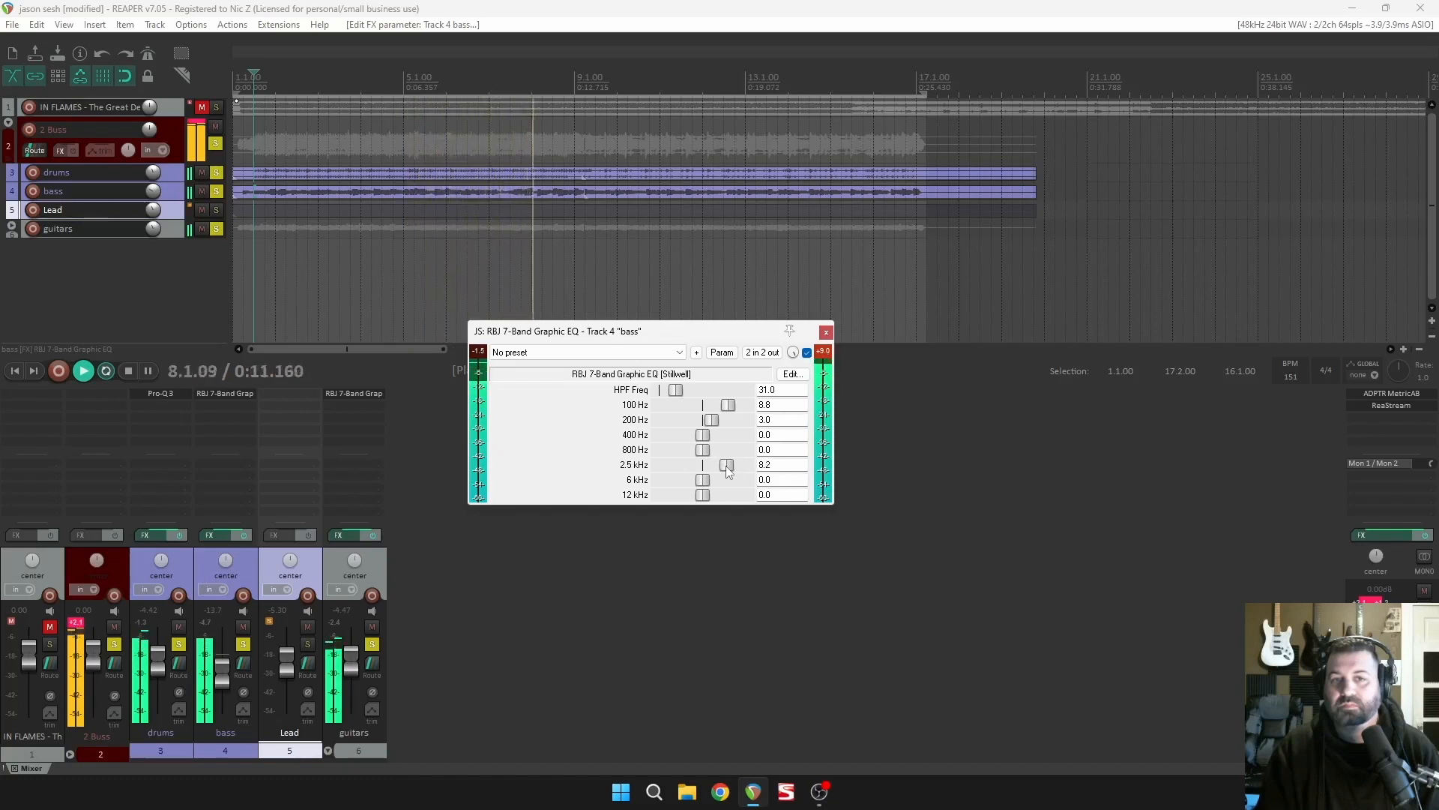
drag(727, 471, 758, 470)
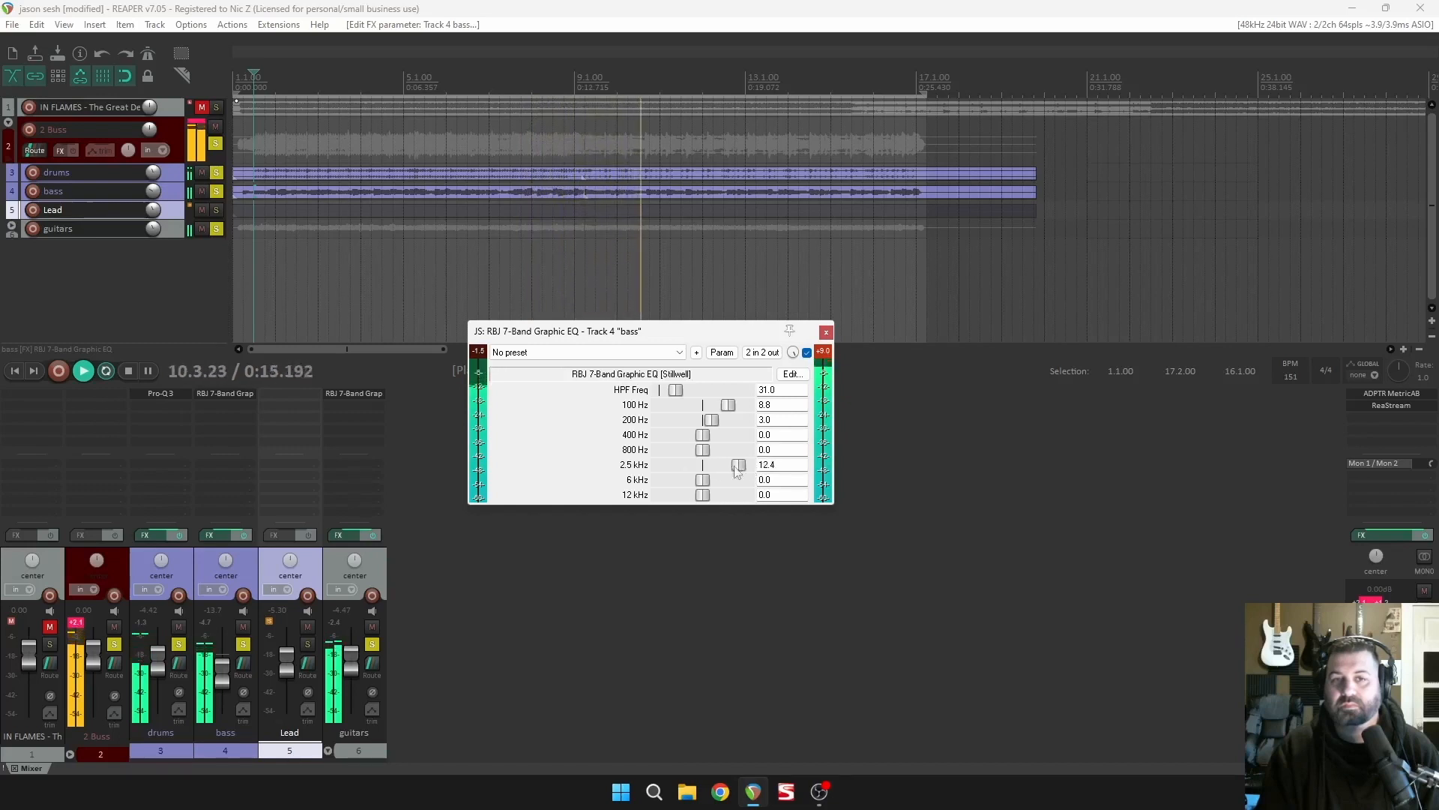
key(space)
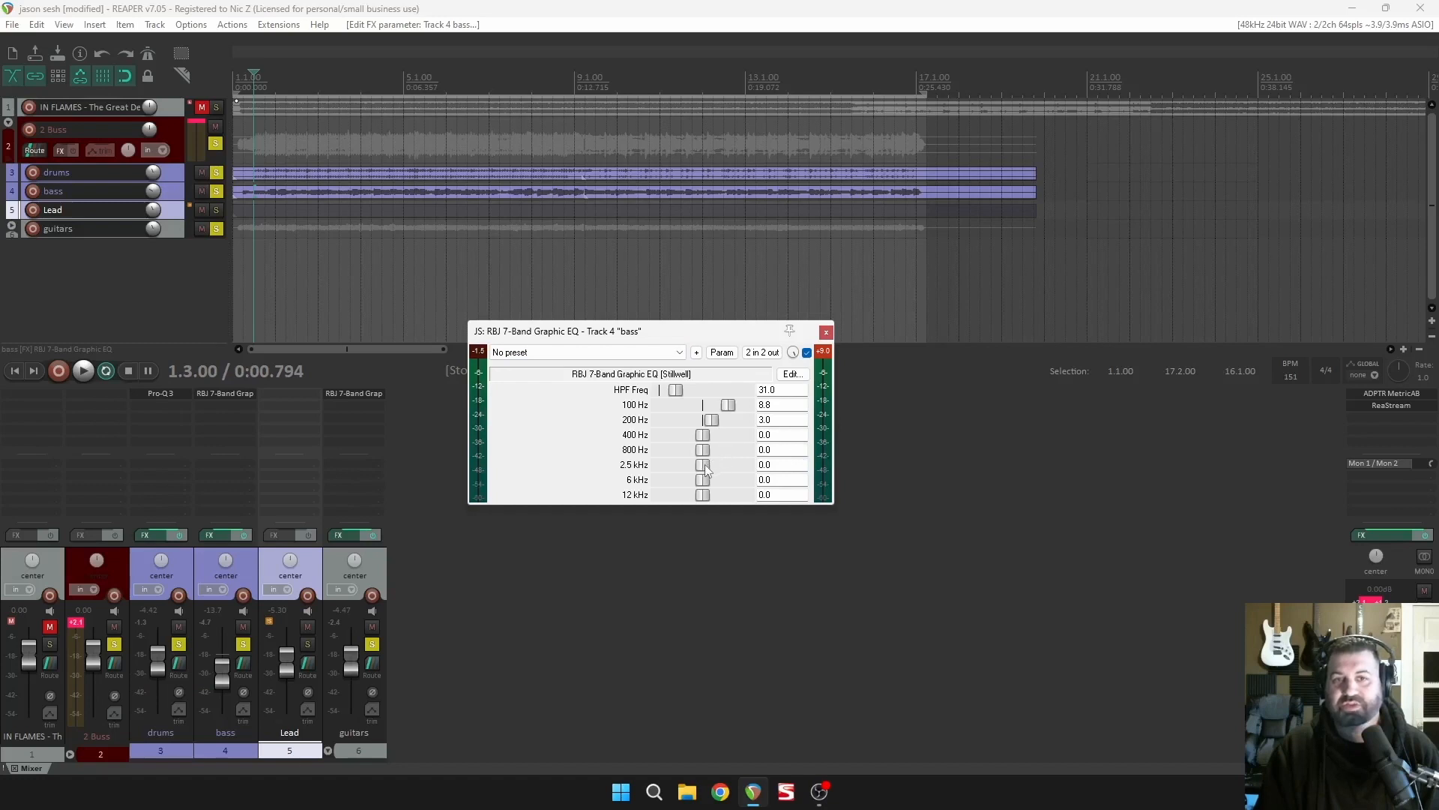
drag(705, 465, 759, 472)
key(space)
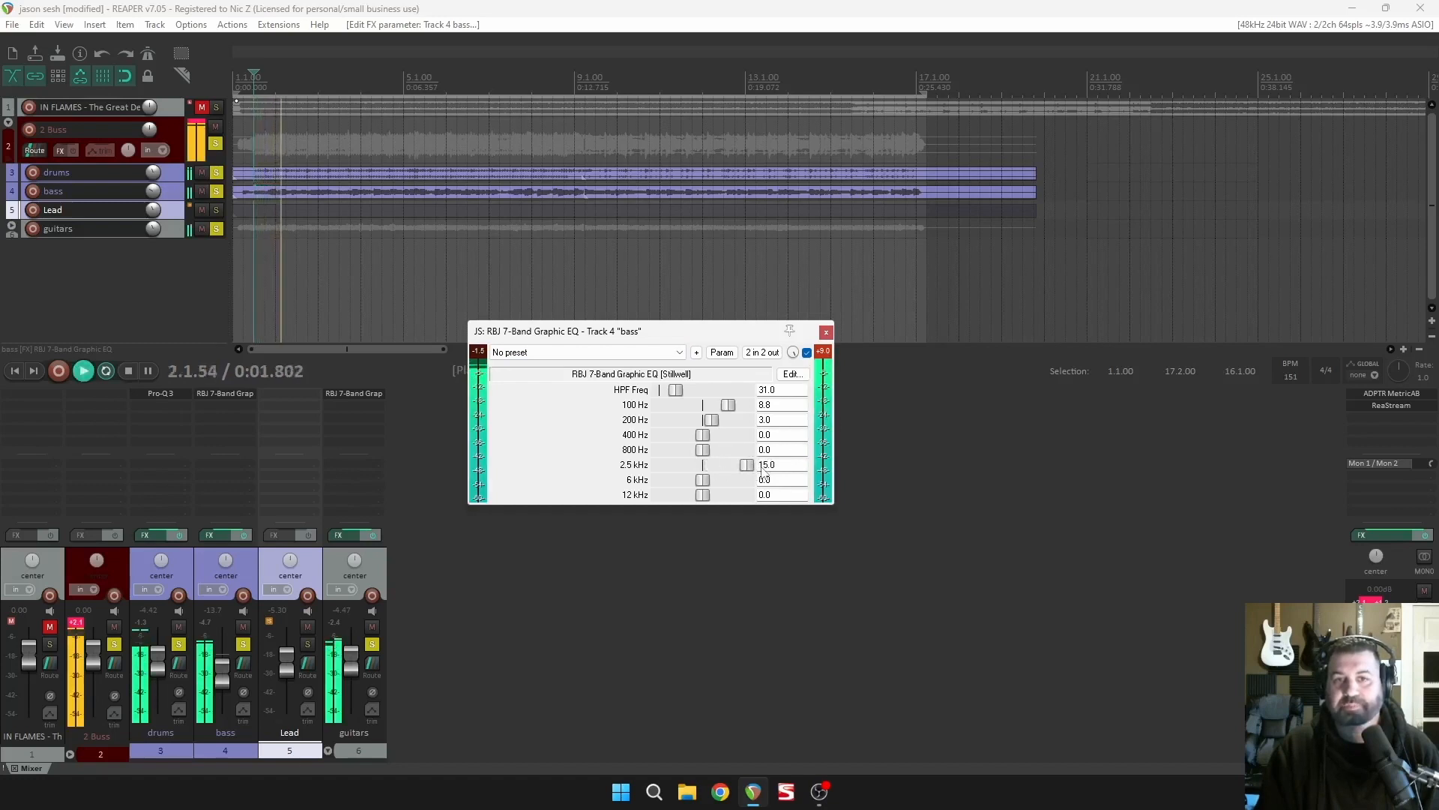
click(802, 520)
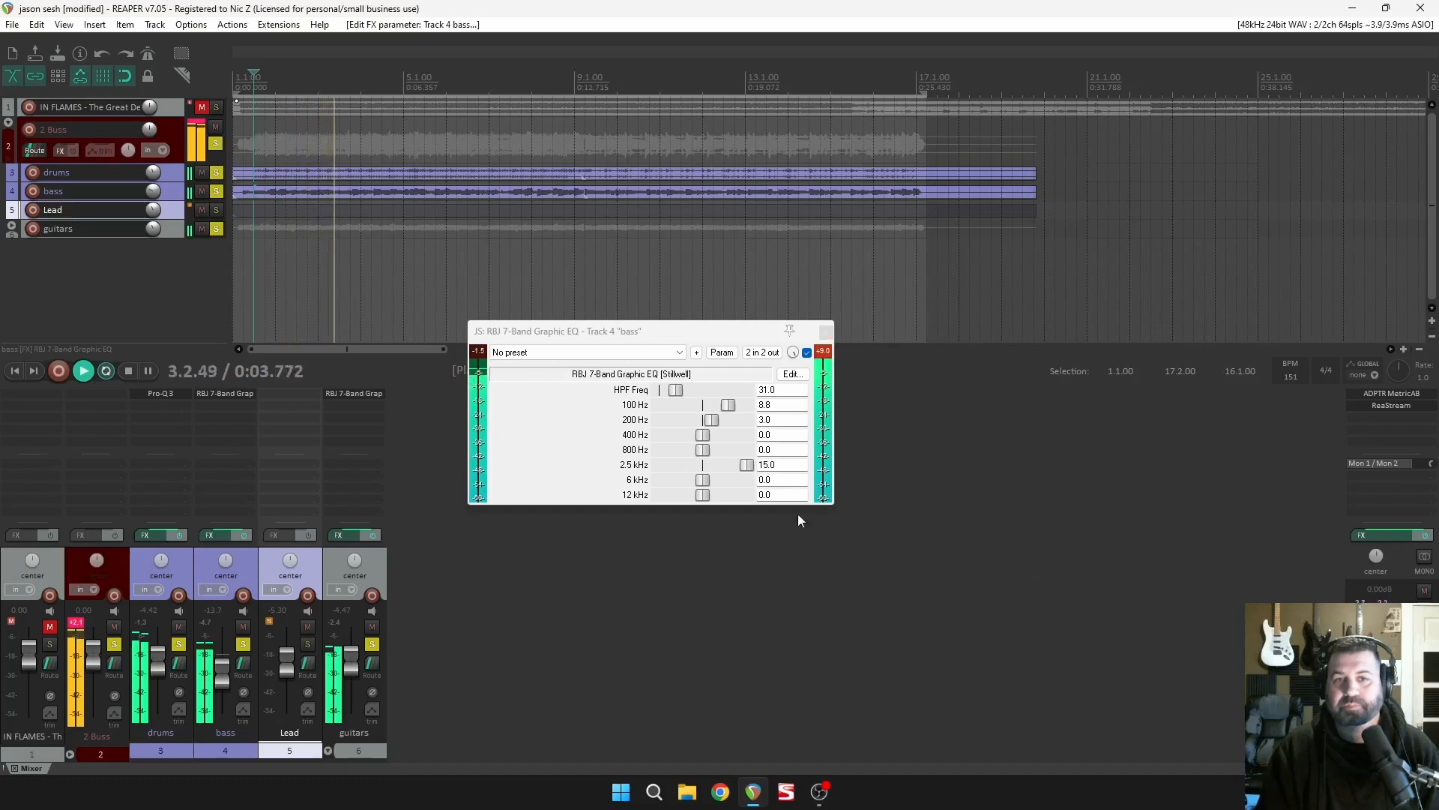
mouse_move(734, 463)
mouse_down()
mouse_move(705, 465)
mouse_move(748, 468)
mouse_up()
double_click(749, 468)
key(space)
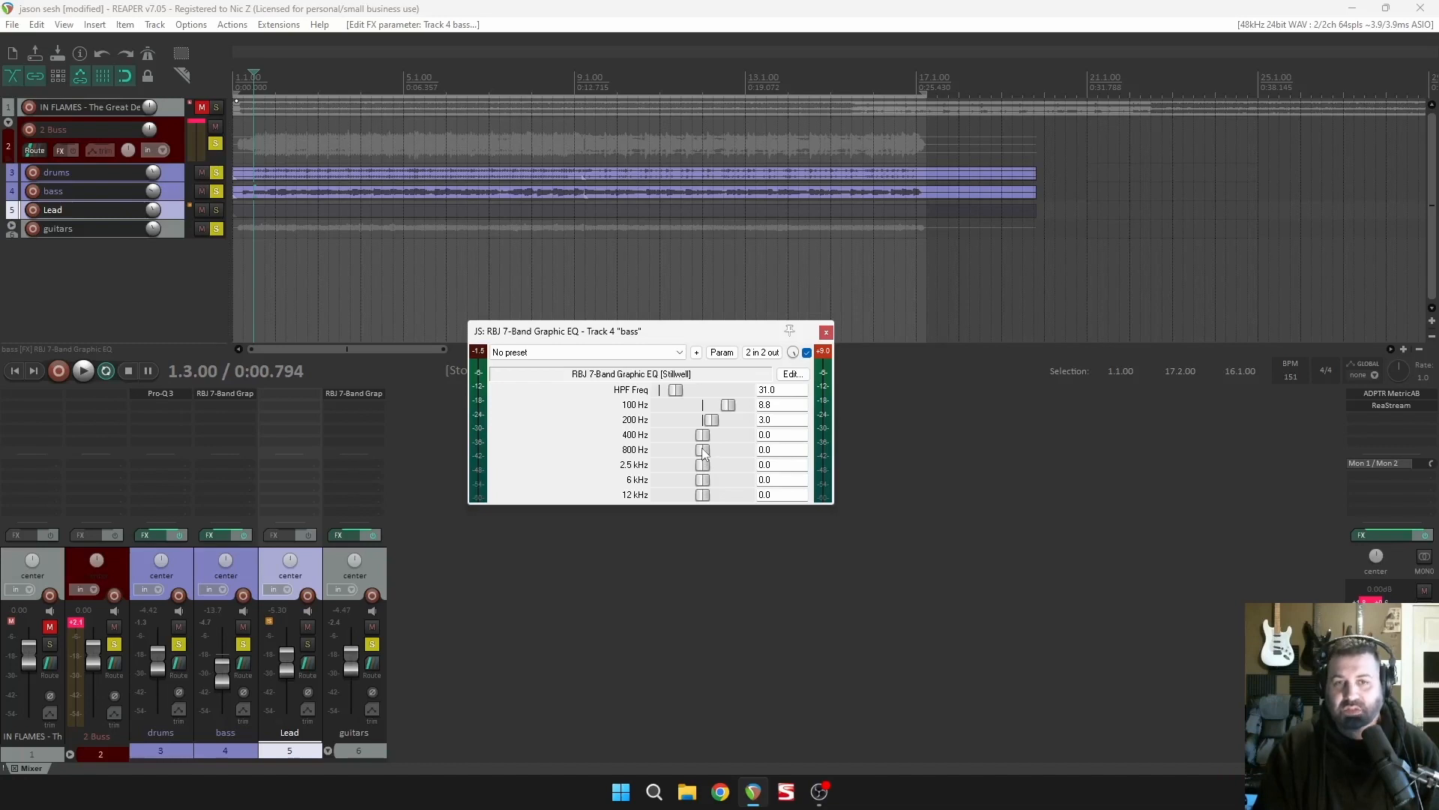
During playback, boost the bass EQ's 800 Hz band to 4.8 and compare the mix with the EQ bypassed and active.
key(space)
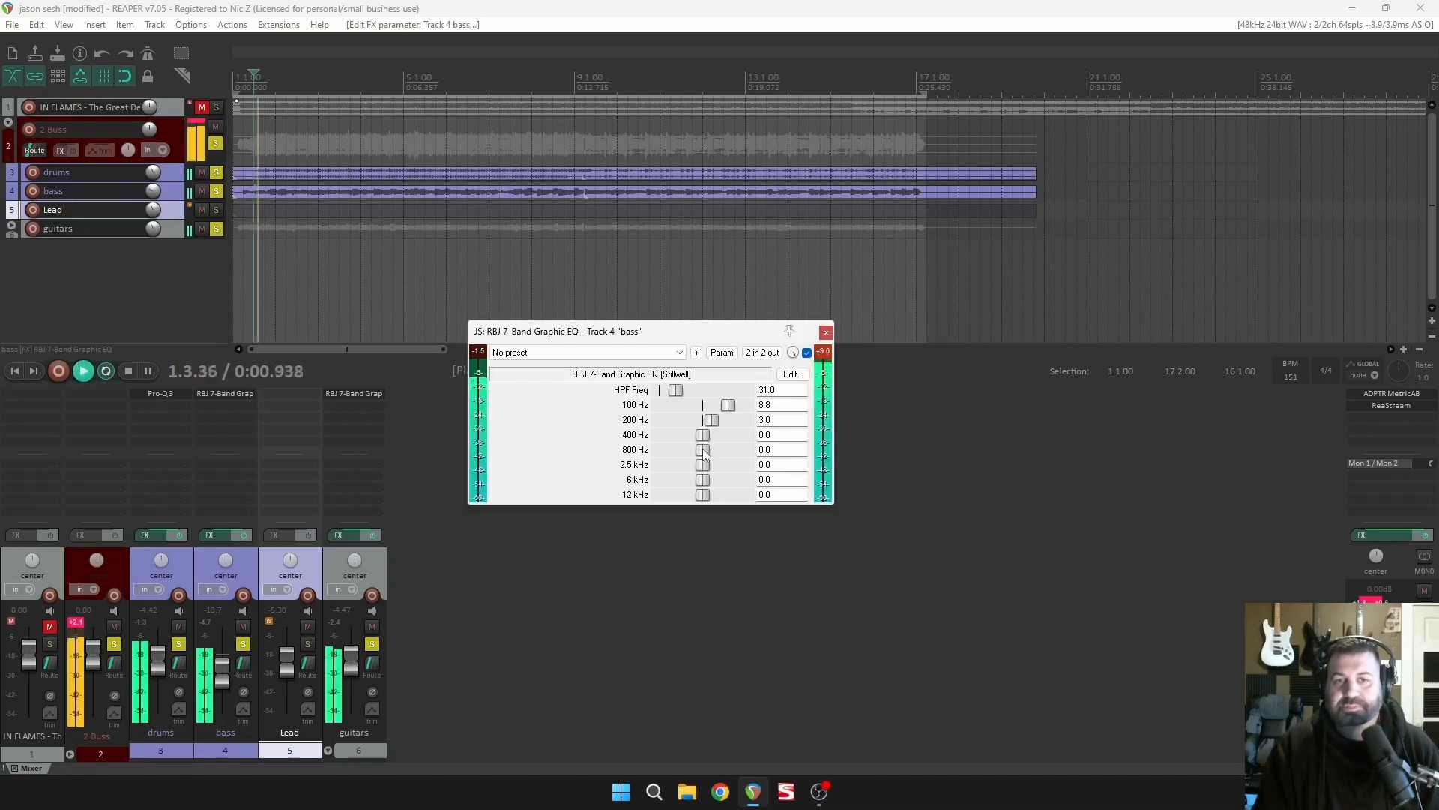
drag(704, 451, 717, 451)
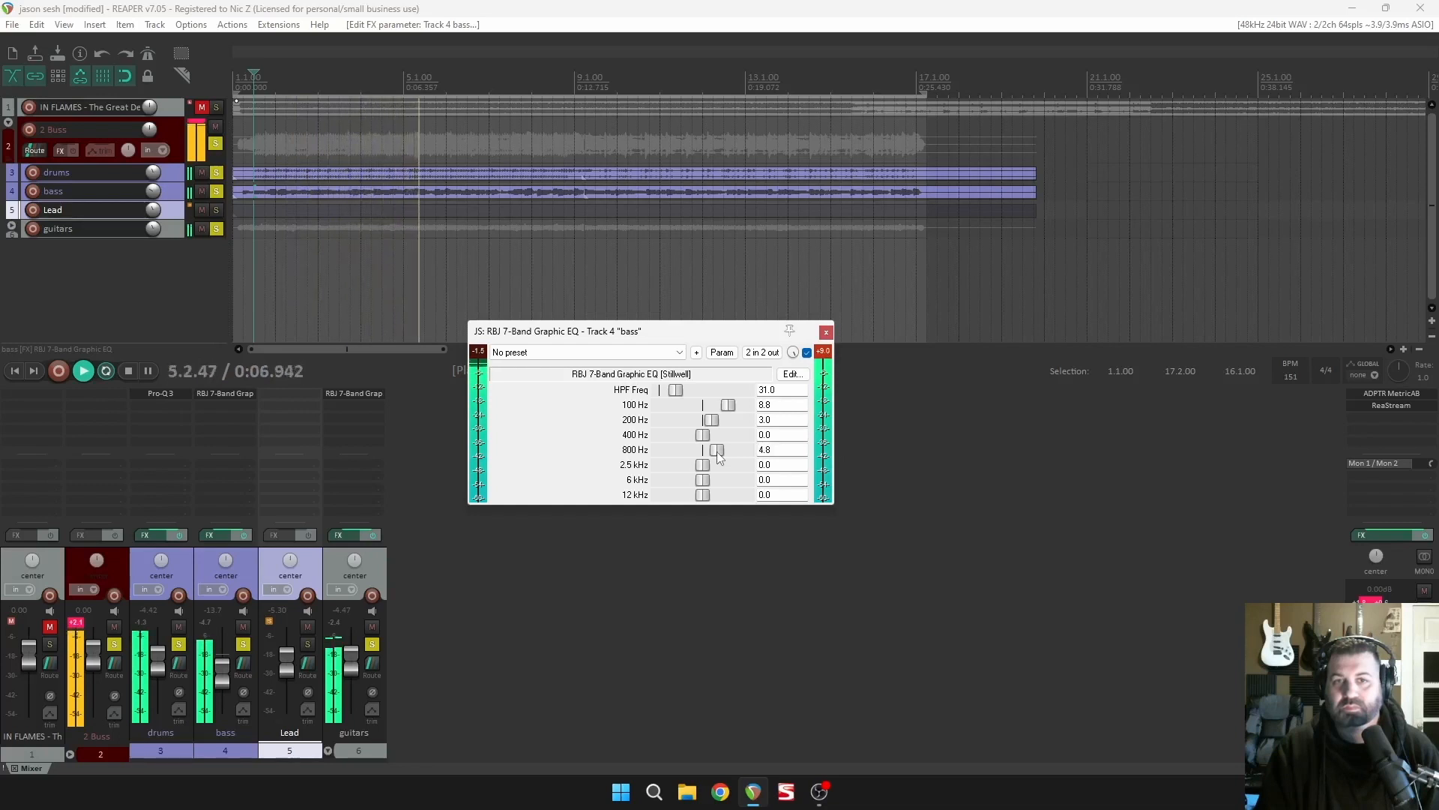
click(806, 353)
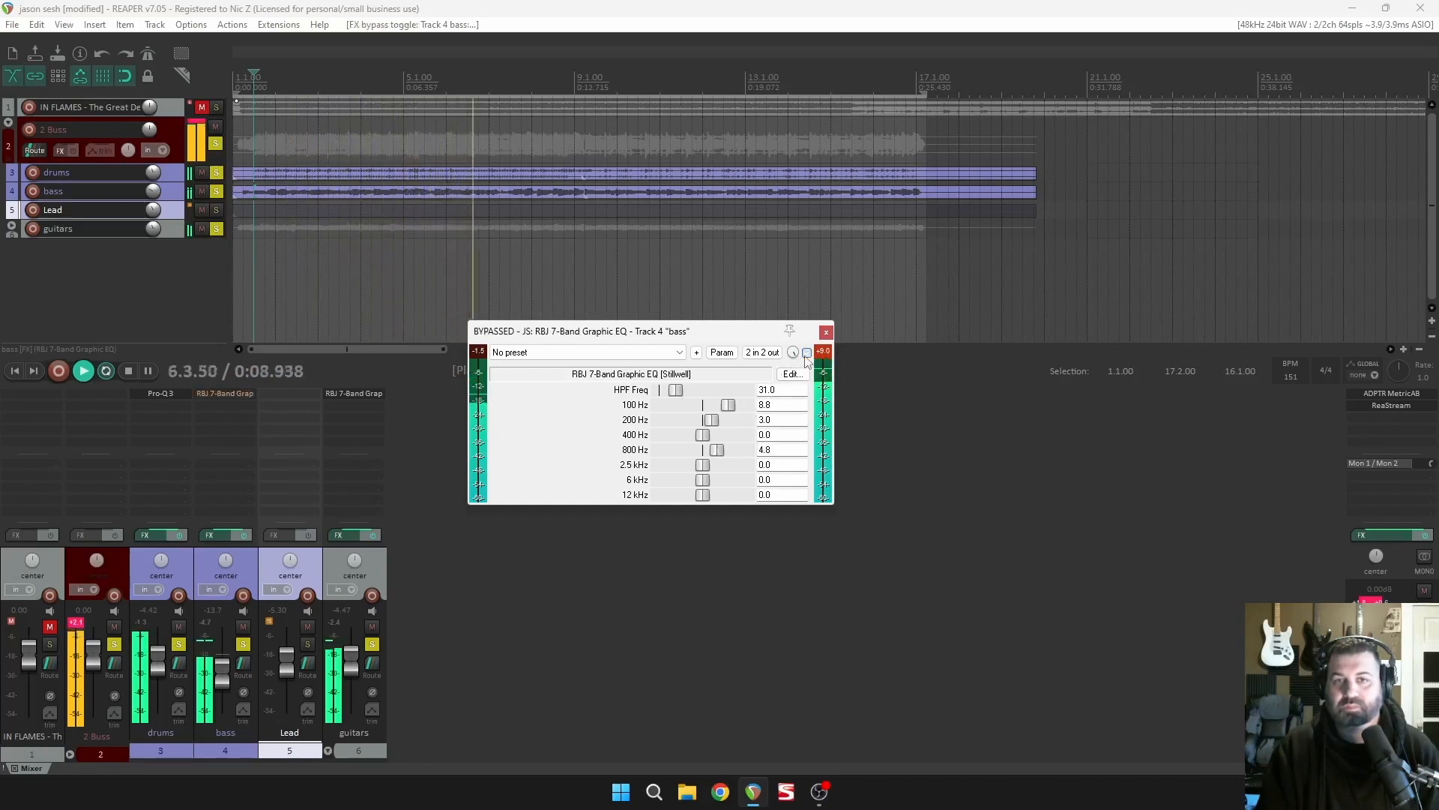
click(807, 353)
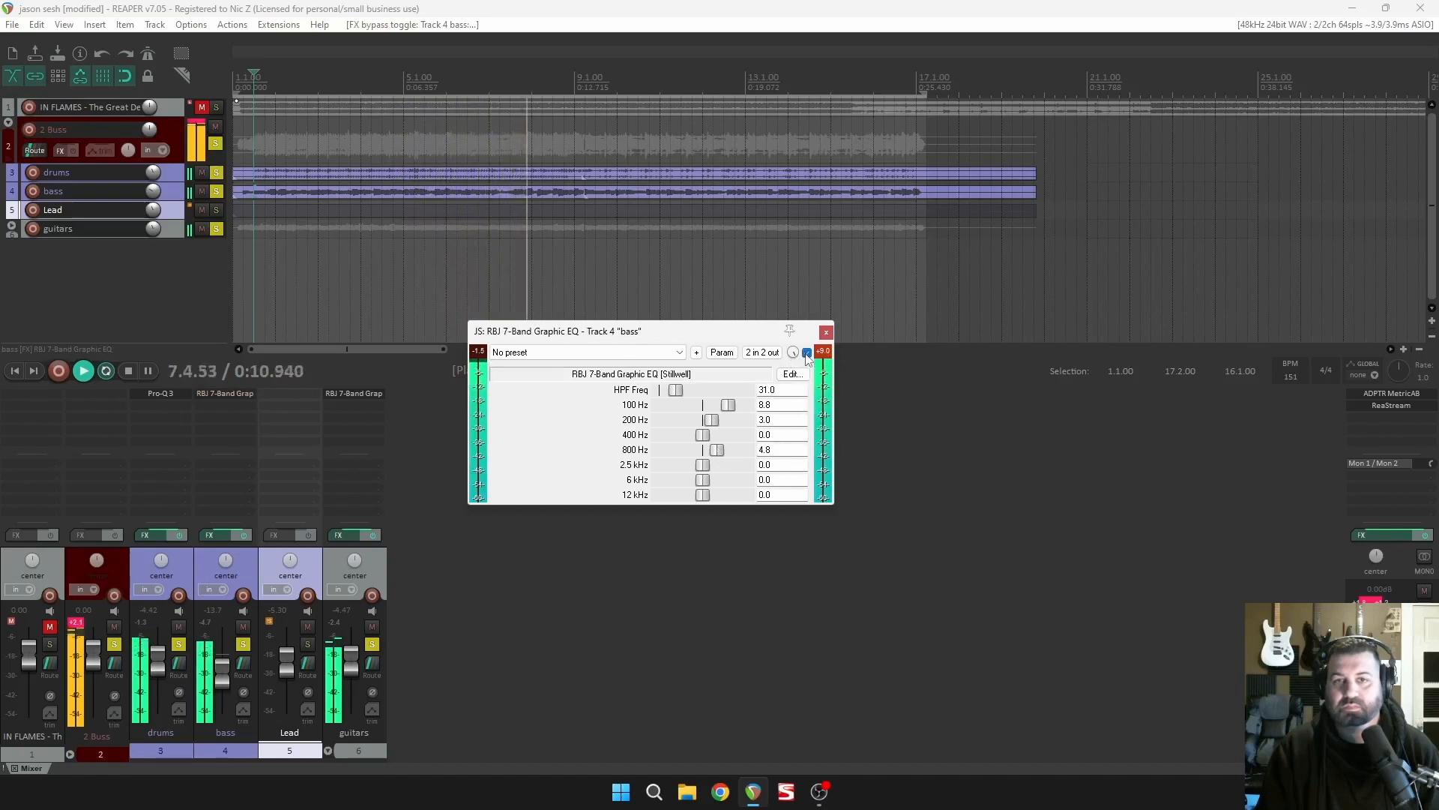
click(807, 353)
click(806, 353)
click(806, 353)
key(space)
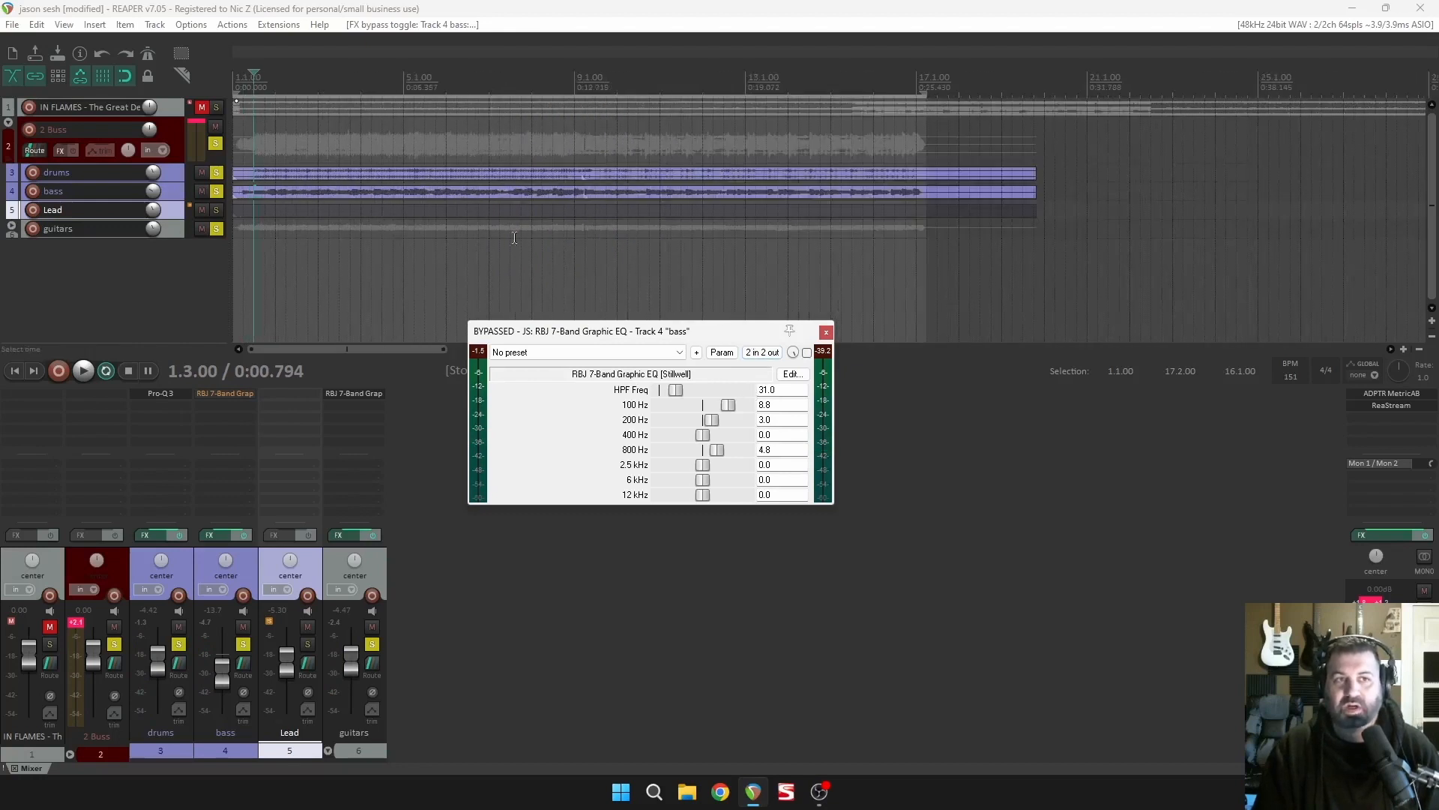
Close the bass EQ and rebalance the bass track's fader to -15.6 dB while listening to the mix.
scroll(450, 233, up, 2)
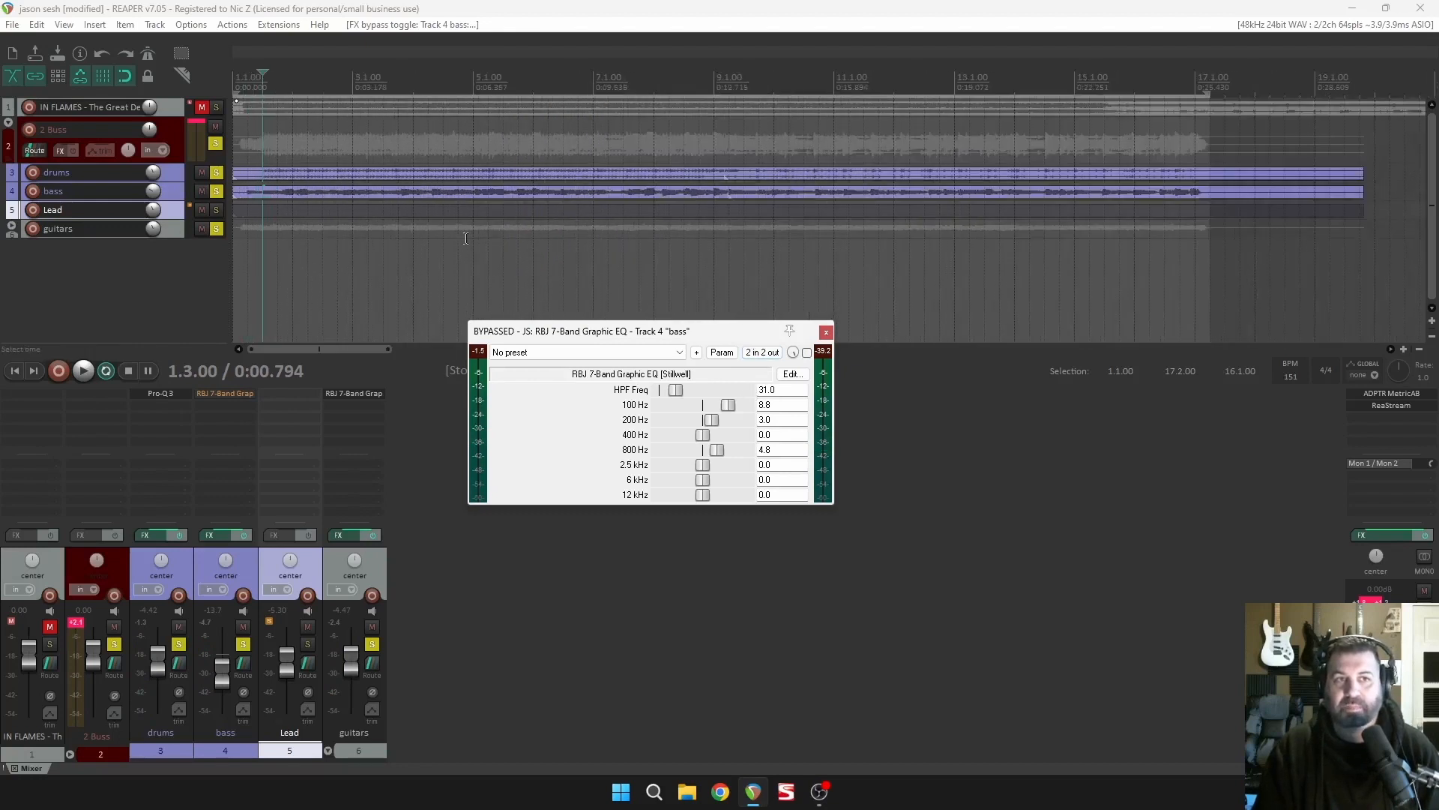
click(824, 333)
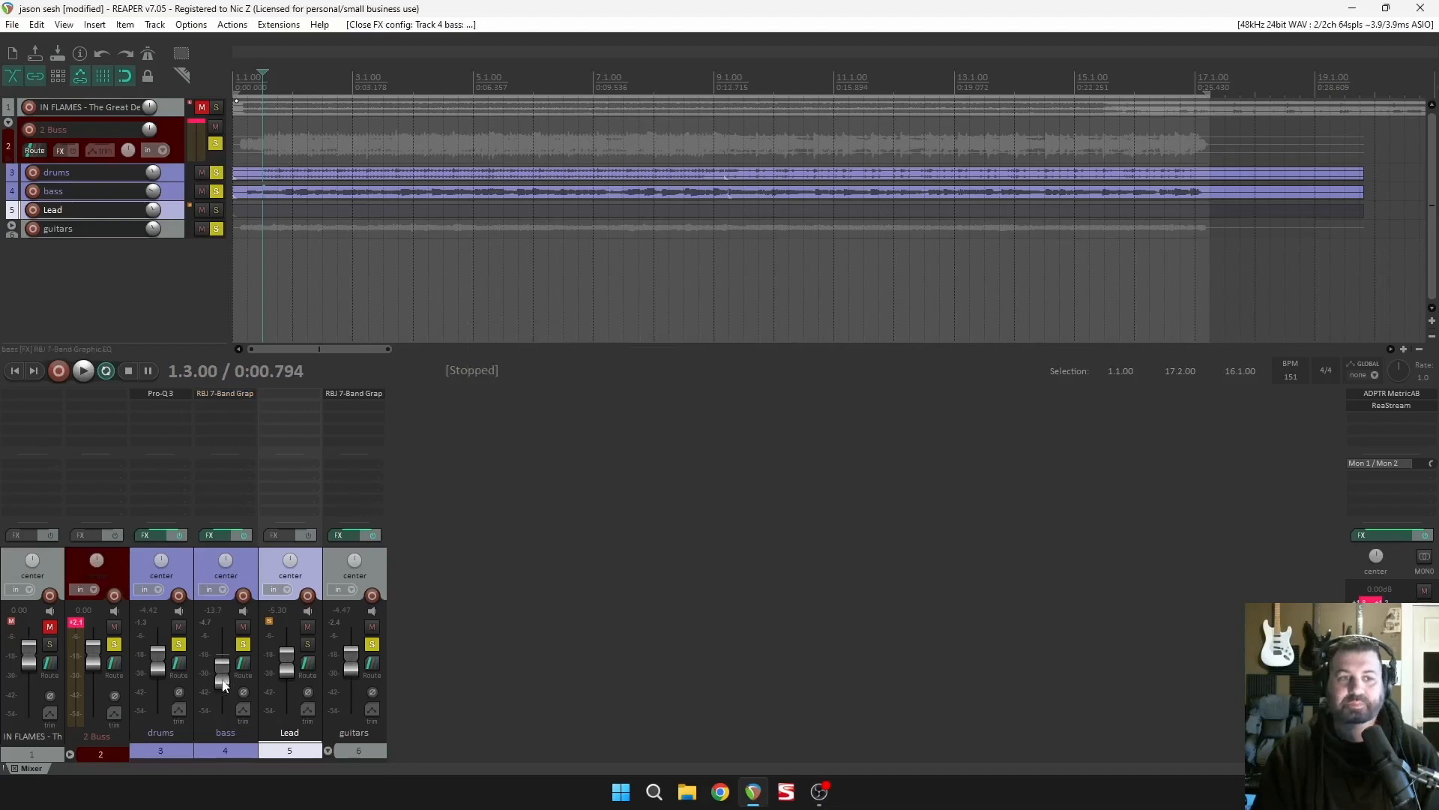
key(space)
mouse_move(226, 709)
mouse_down()
mouse_move(223, 721)
mouse_move(224, 689)
mouse_up()
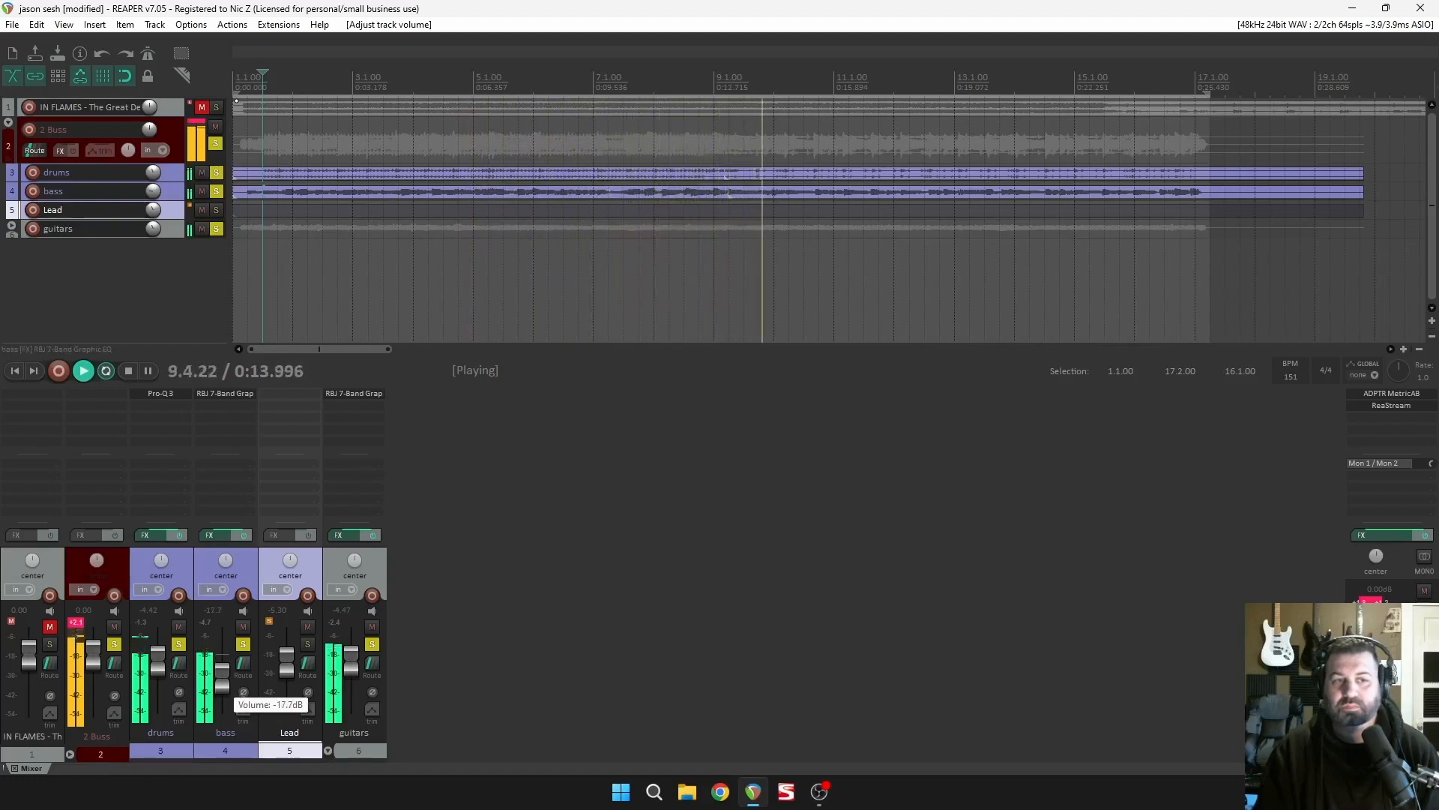
drag(223, 689, 224, 683)
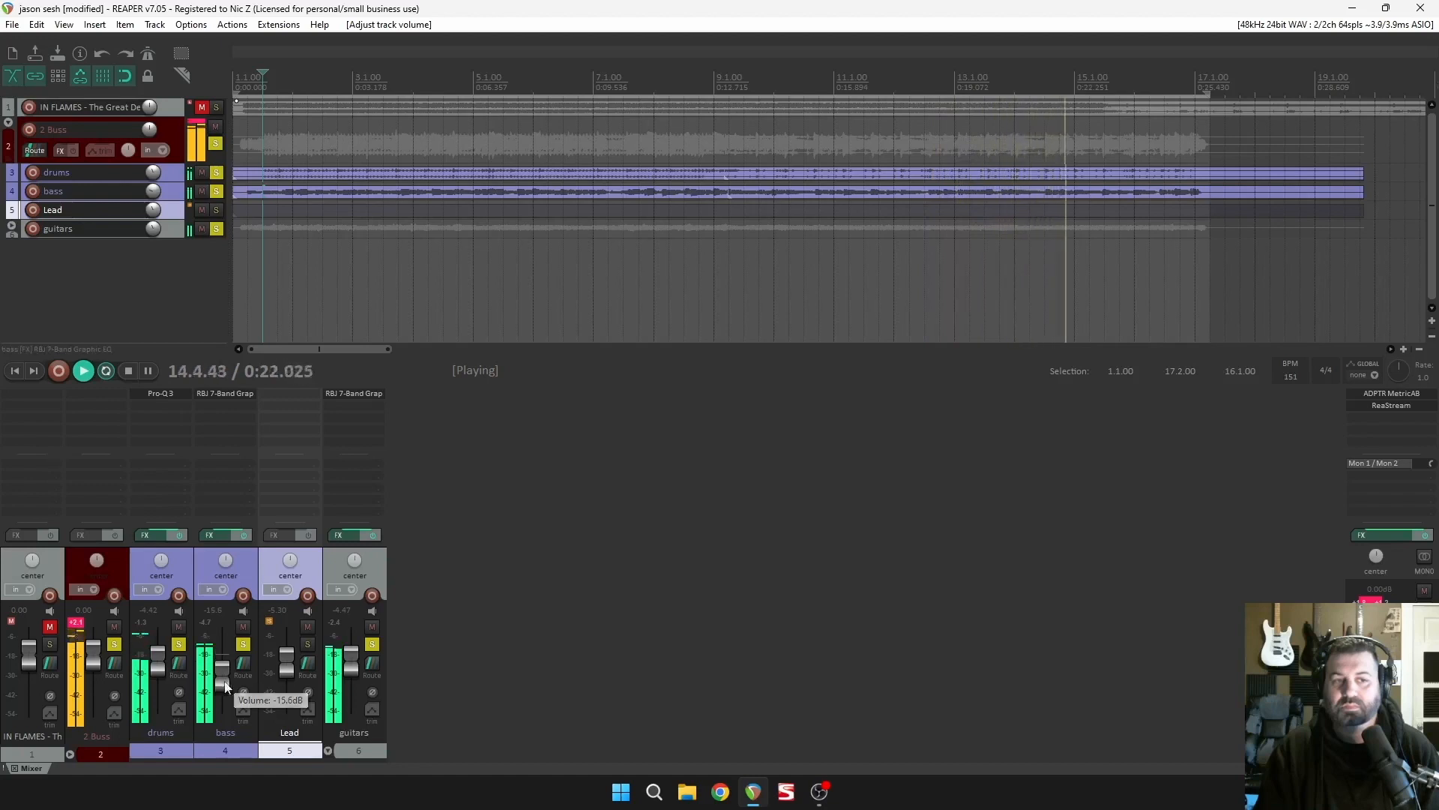
key(space)
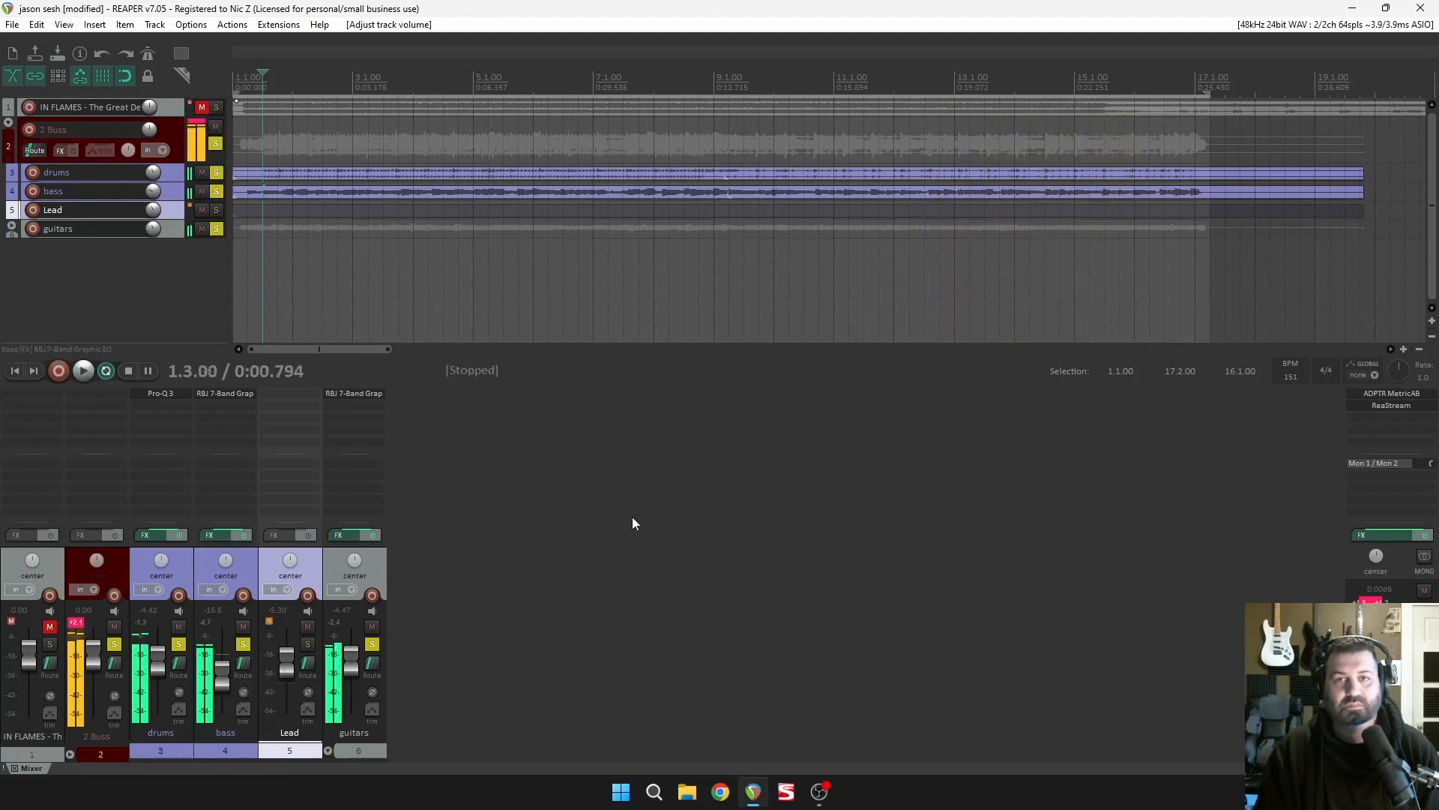
Solo the Lead track along with the others and set the time selection from 9.2.00 to 17.3.00.
scroll(361, 130, down, 2)
click(216, 210)
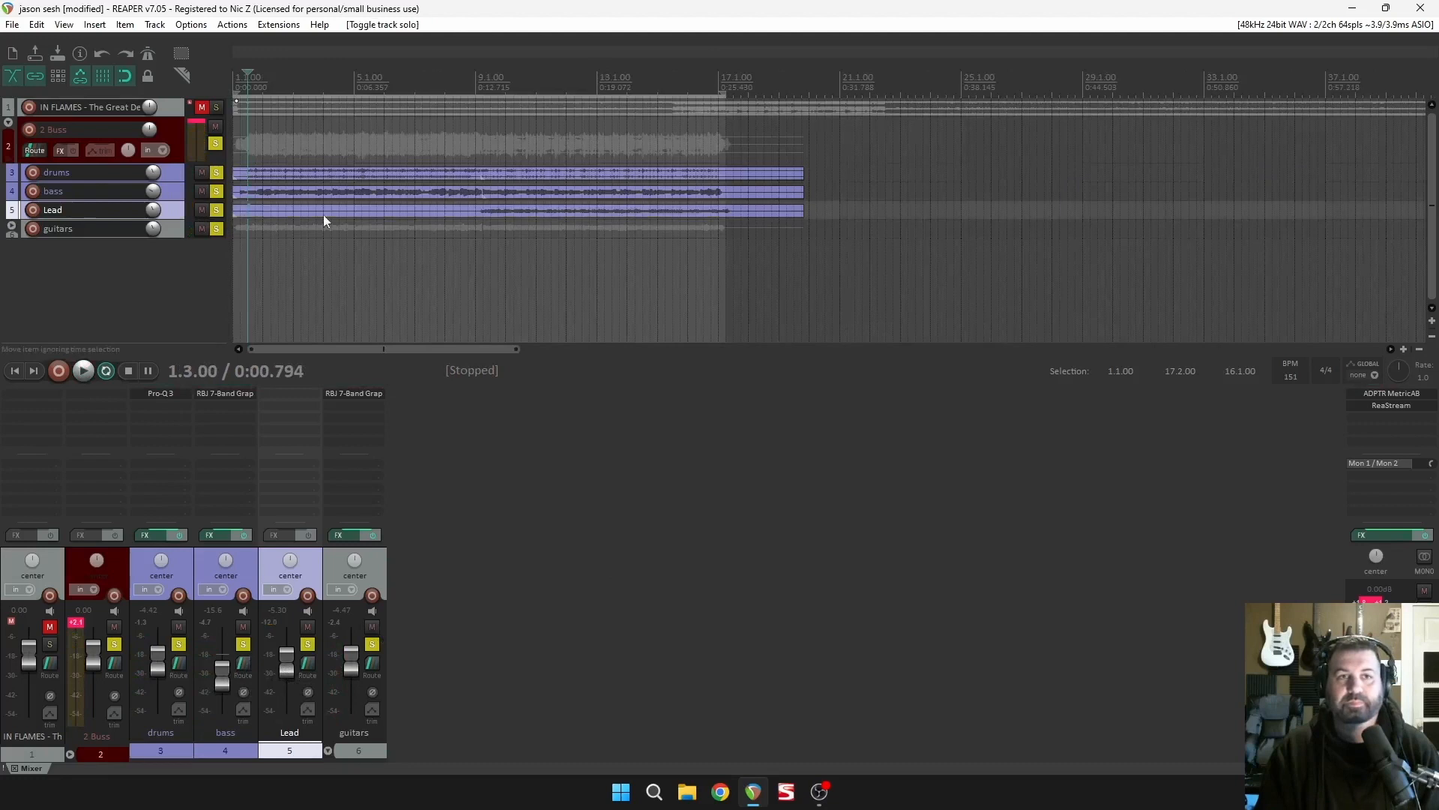
drag(489, 88, 727, 115)
Copy the bass EQ to the Lead track, reset it to HPF 10.0 and all bands 0.0, and play from bar 9.
drag(241, 396, 296, 391)
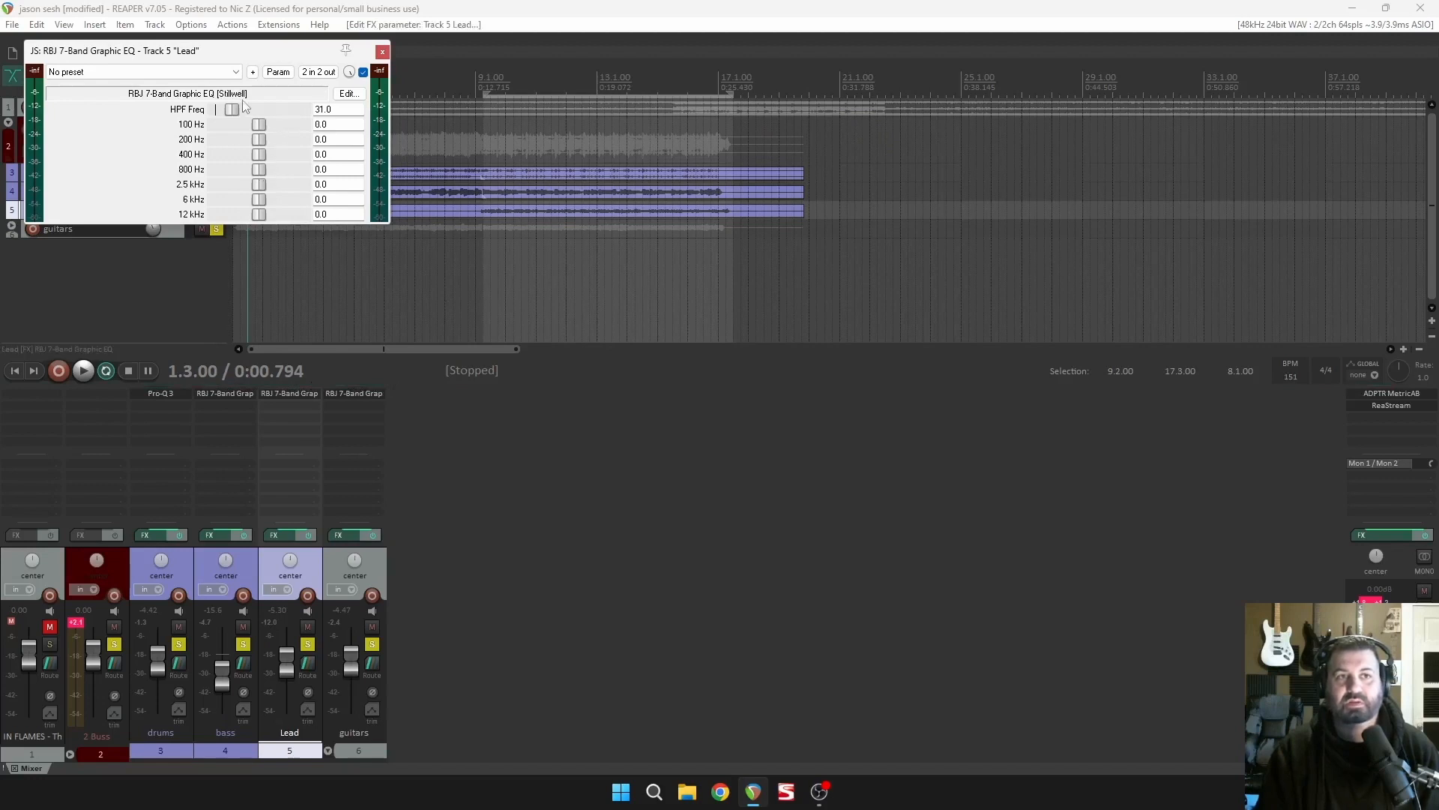
drag(274, 54, 817, 325)
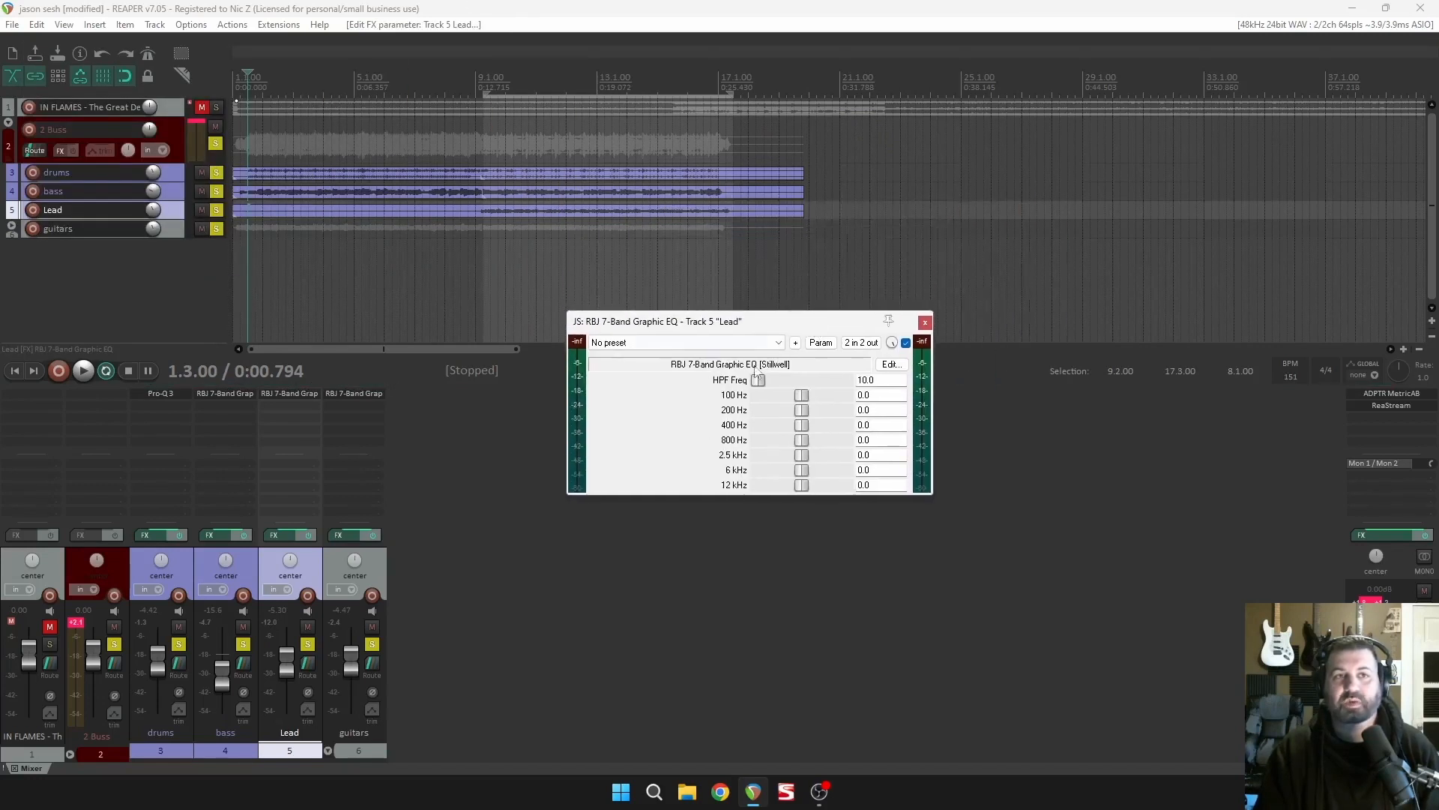
click(479, 68)
key(space)
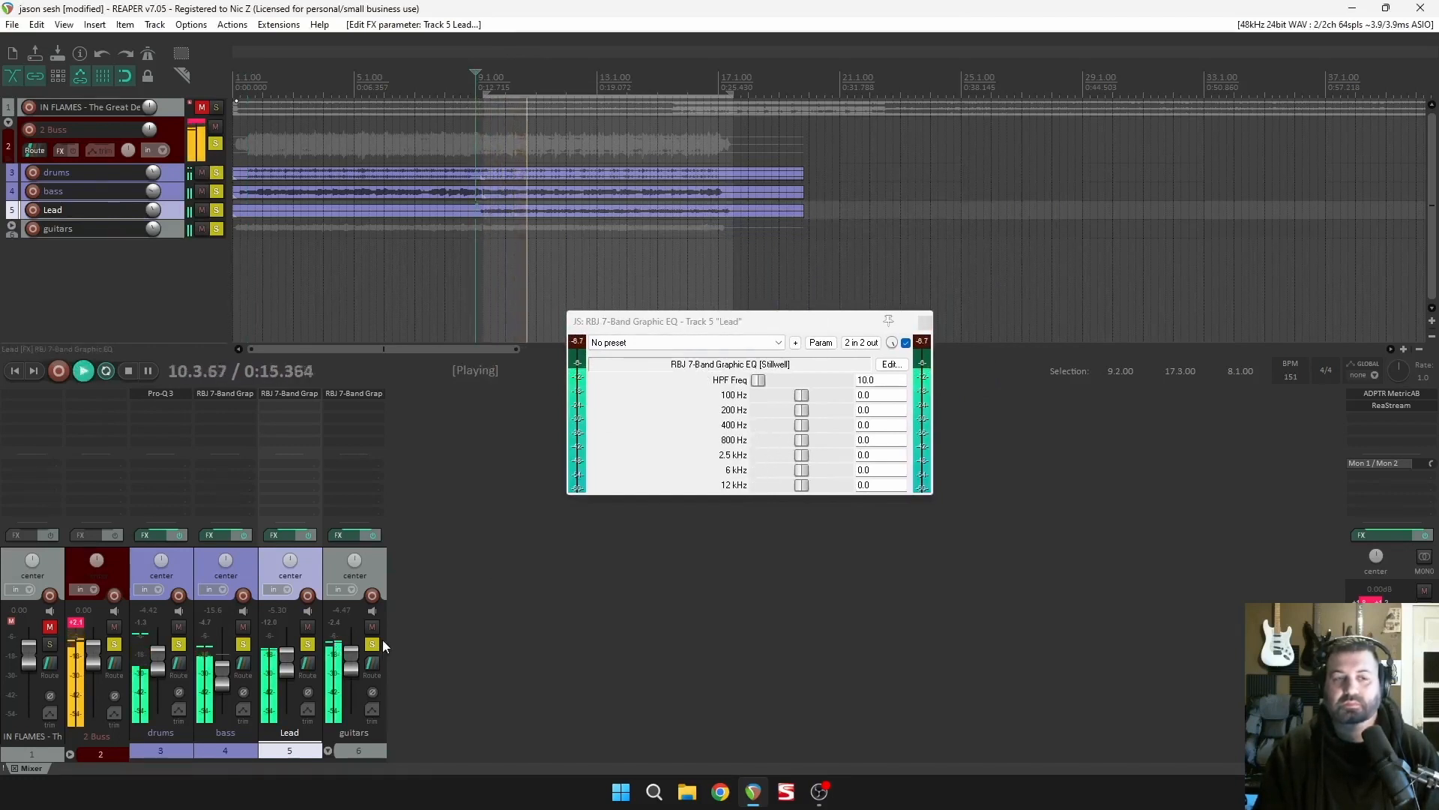
Pull the Lead track's fader fully down and bring it back up to about -3 dB during playback.
drag(294, 667, 285, 772)
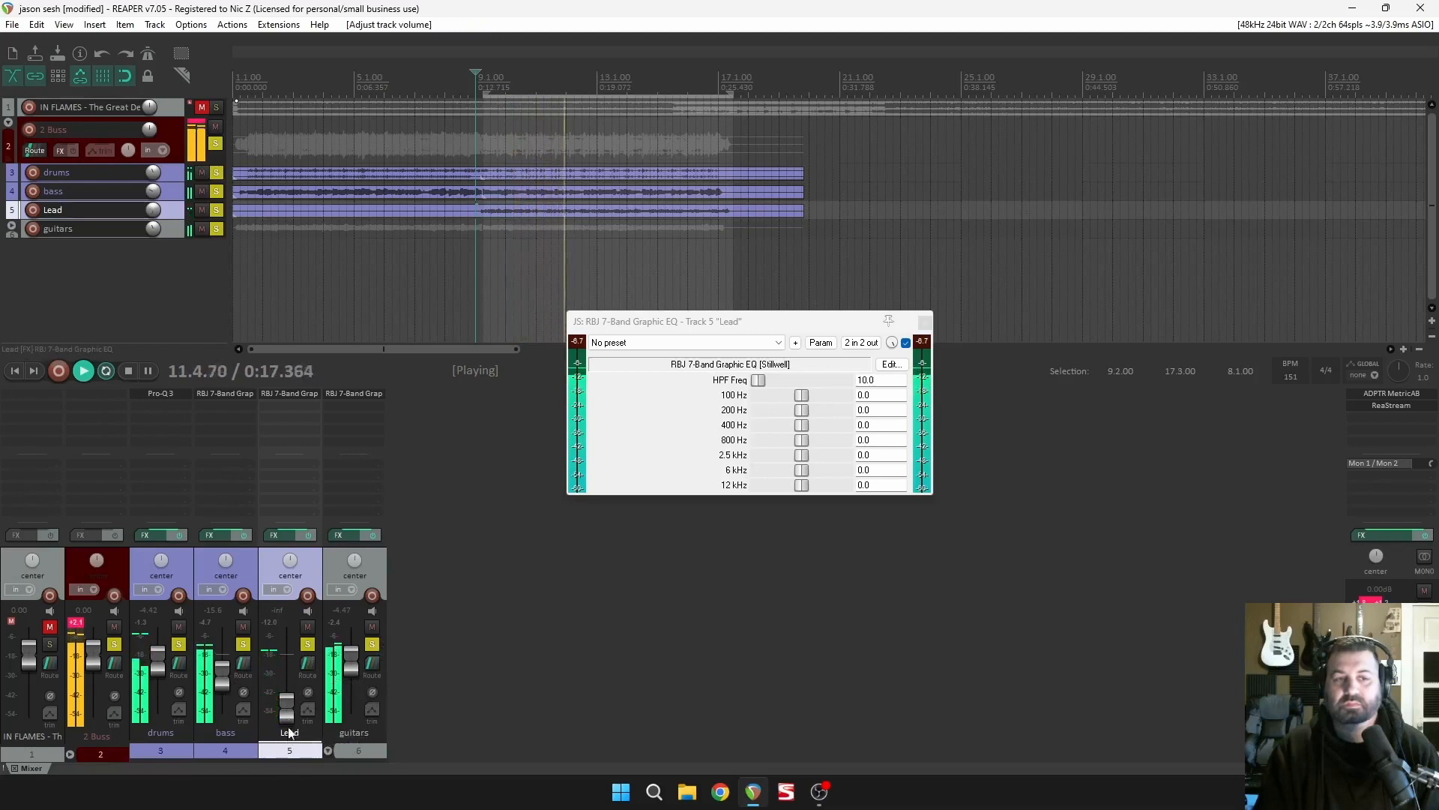
drag(292, 722, 291, 719)
drag(286, 691, 286, 660)
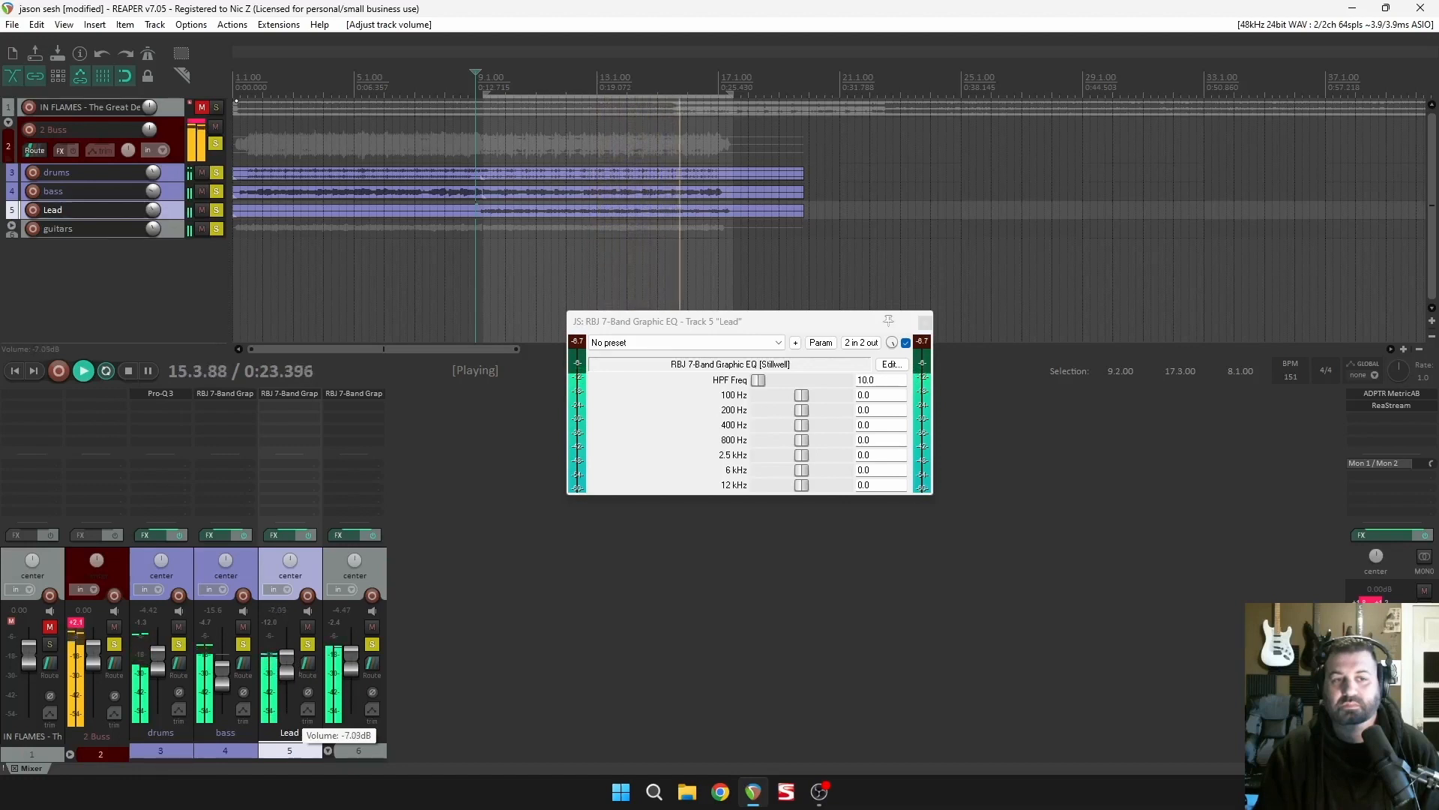
drag(287, 667, 285, 655)
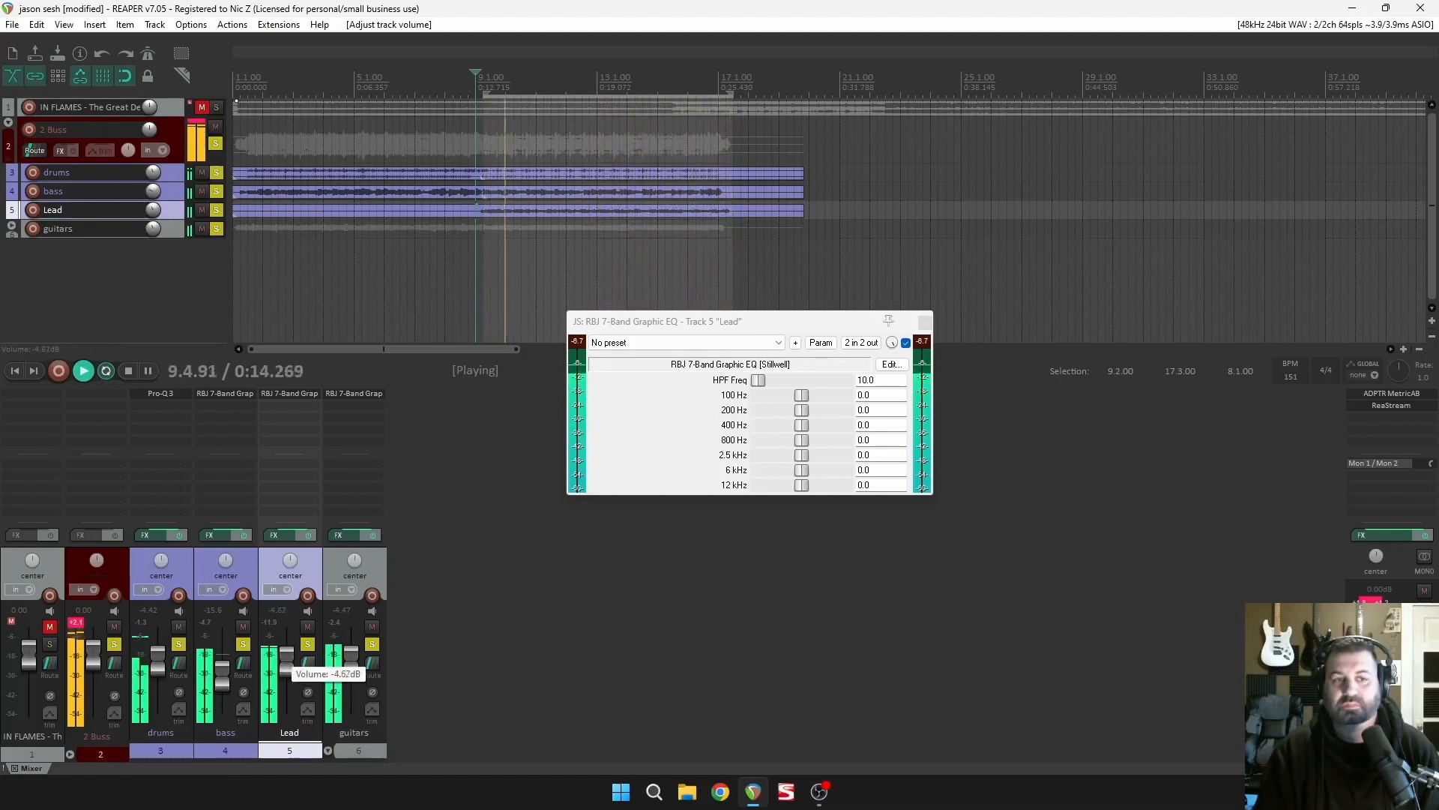
drag(286, 657, 286, 654)
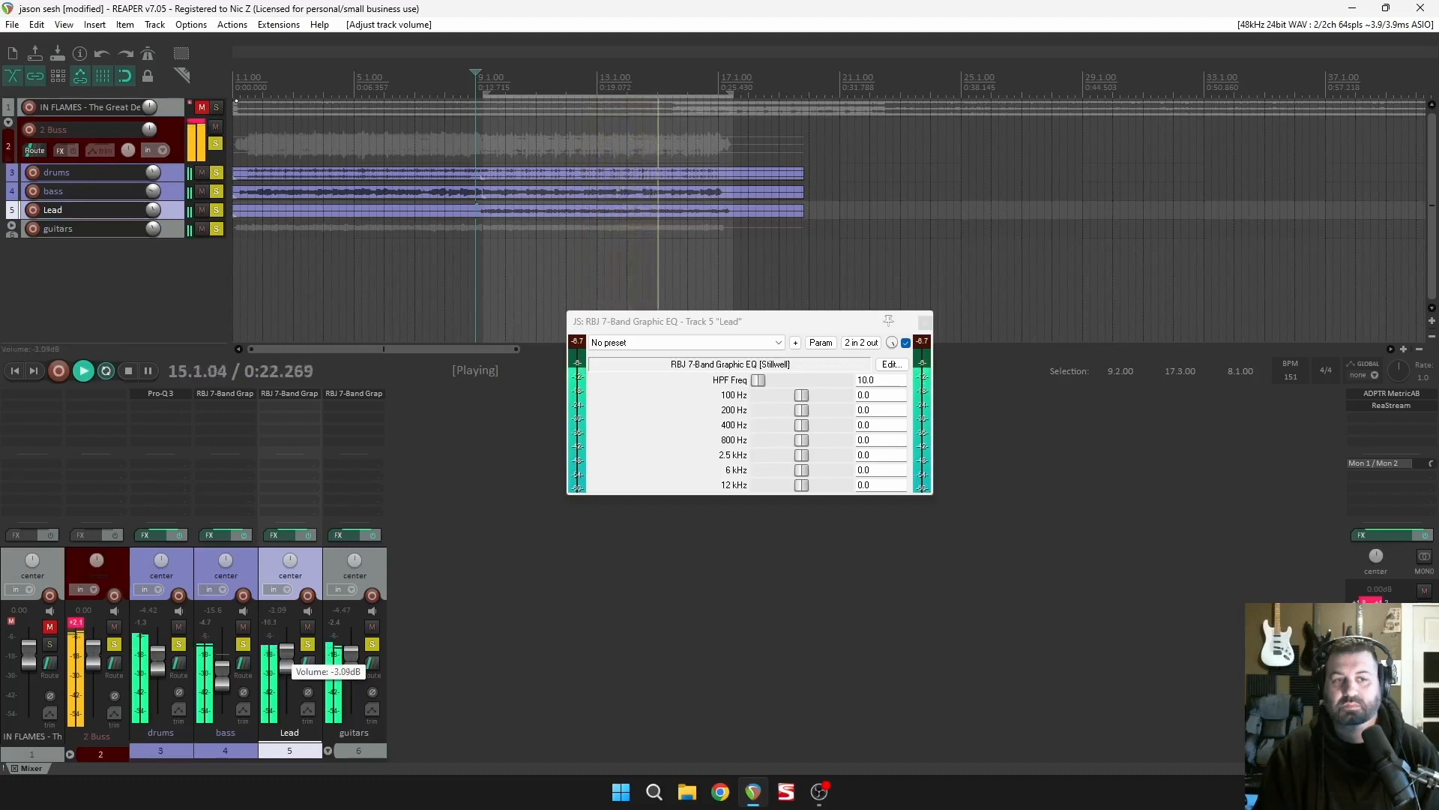
key(space)
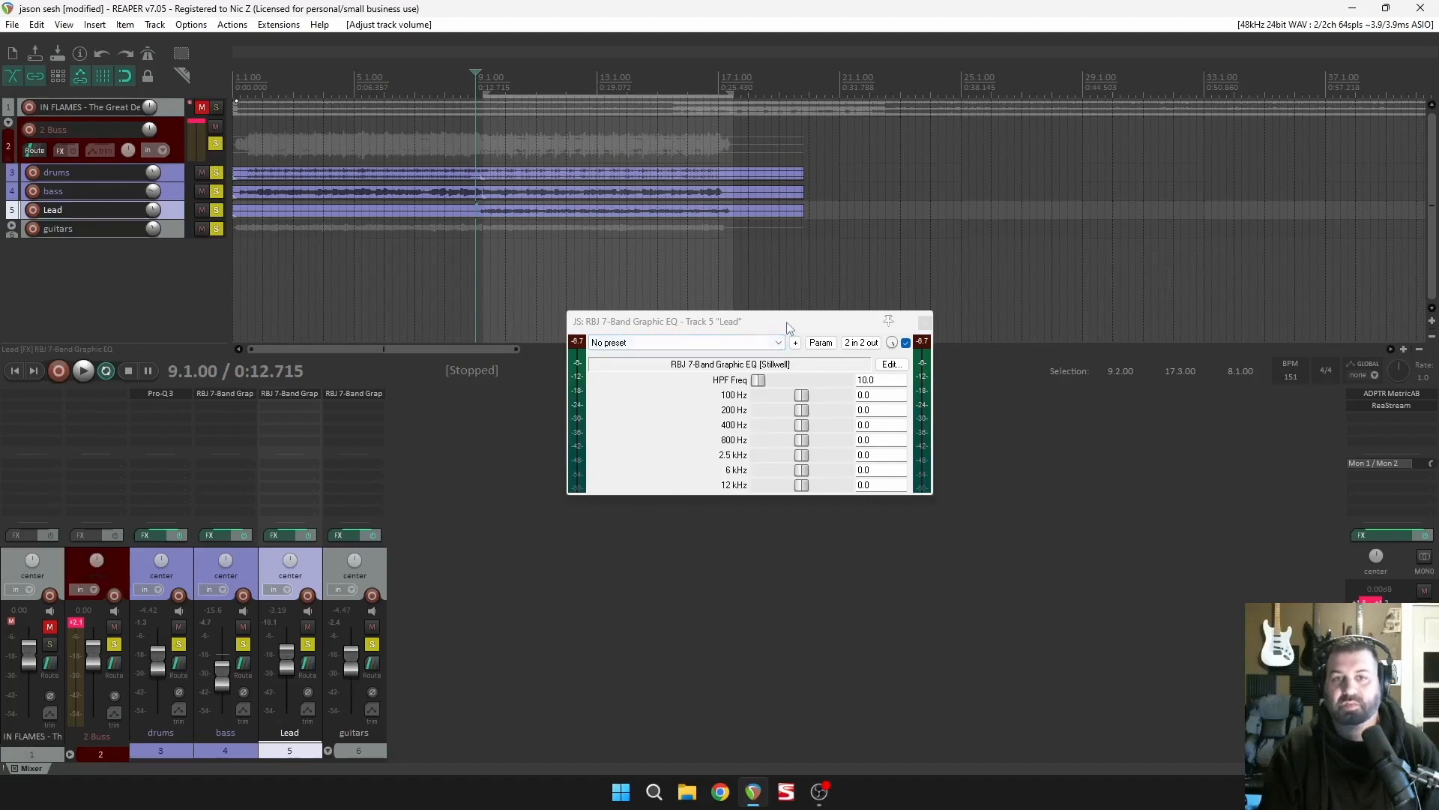
Raise the Lead EQ's HPF frequency to 120.0 during playback and compare the sound with the EQ bypassed.
drag(787, 322, 780, 330)
key(space)
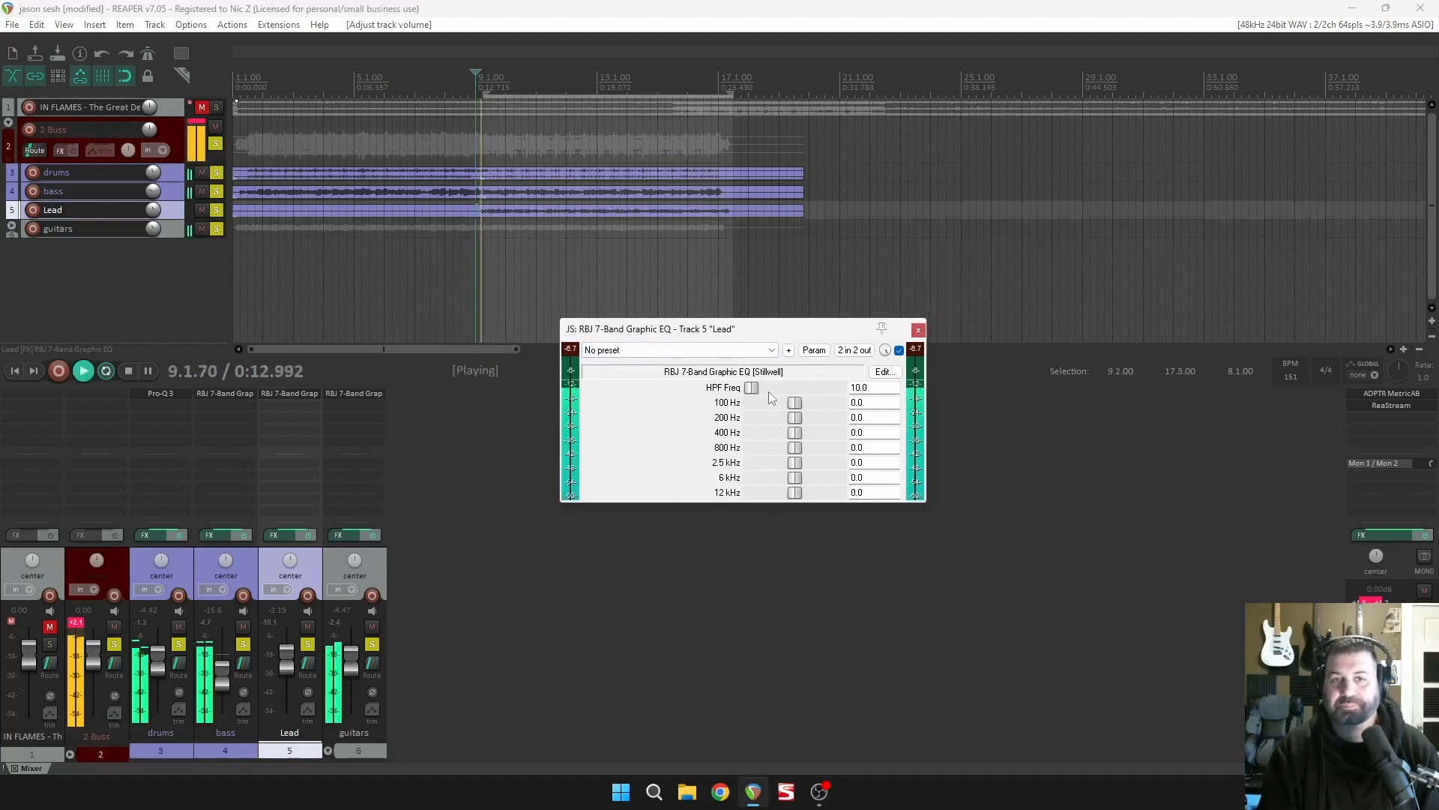
drag(751, 388, 846, 400)
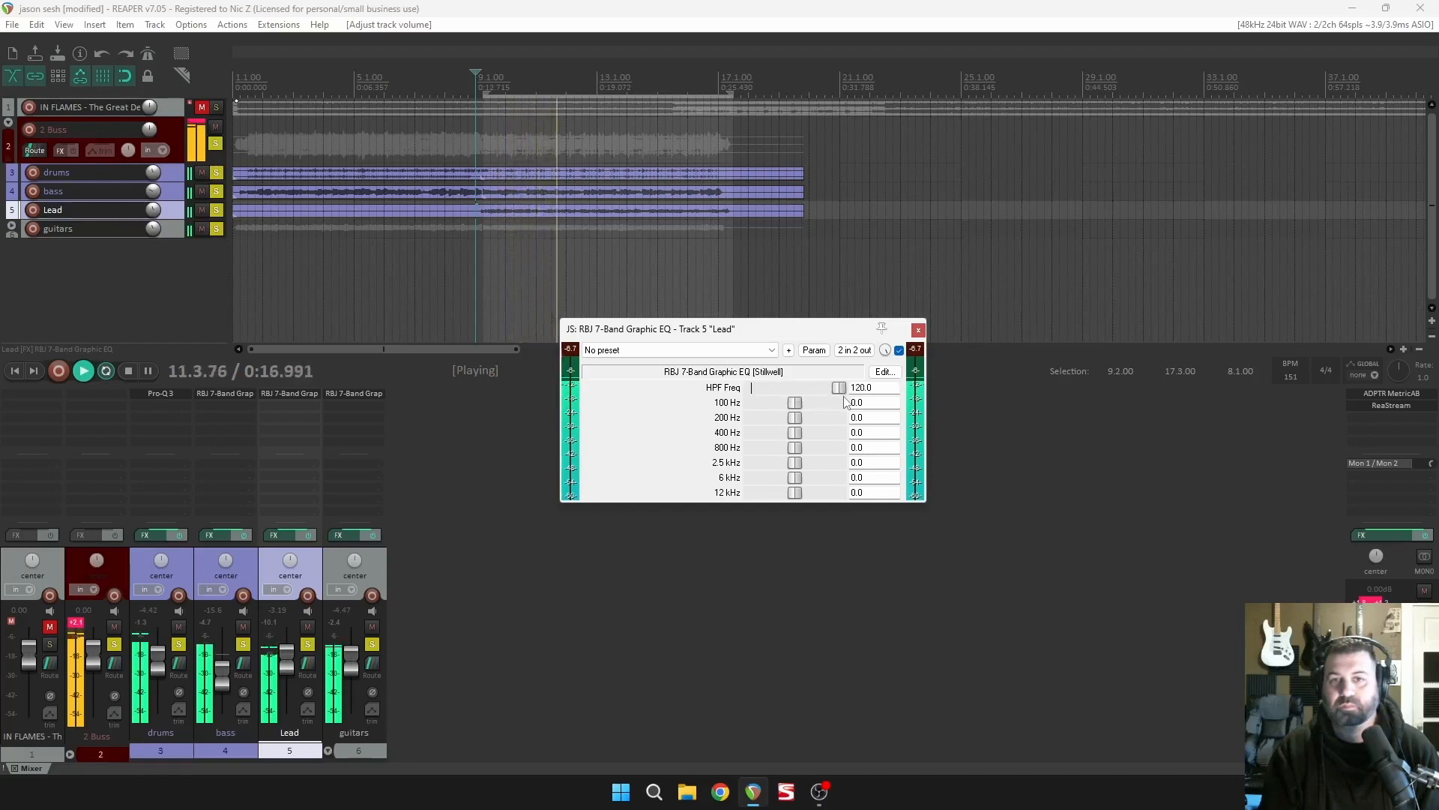
click(899, 350)
click(899, 350)
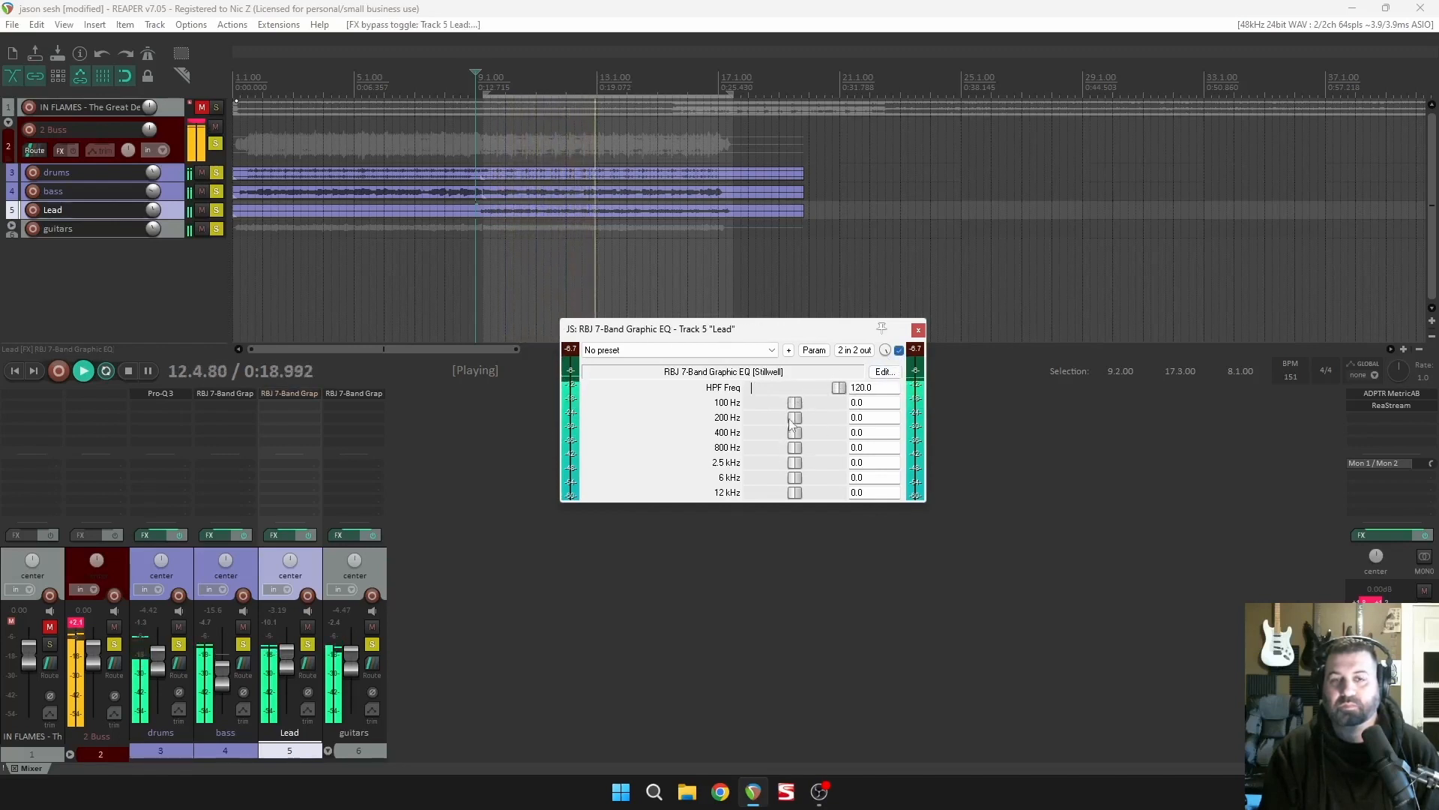
Set the Lead EQ's 100 Hz band to -4.7, 200 Hz to 2.3 and 400 Hz to -2.1, and check the guitars EQ's settings.
drag(795, 403, 789, 436)
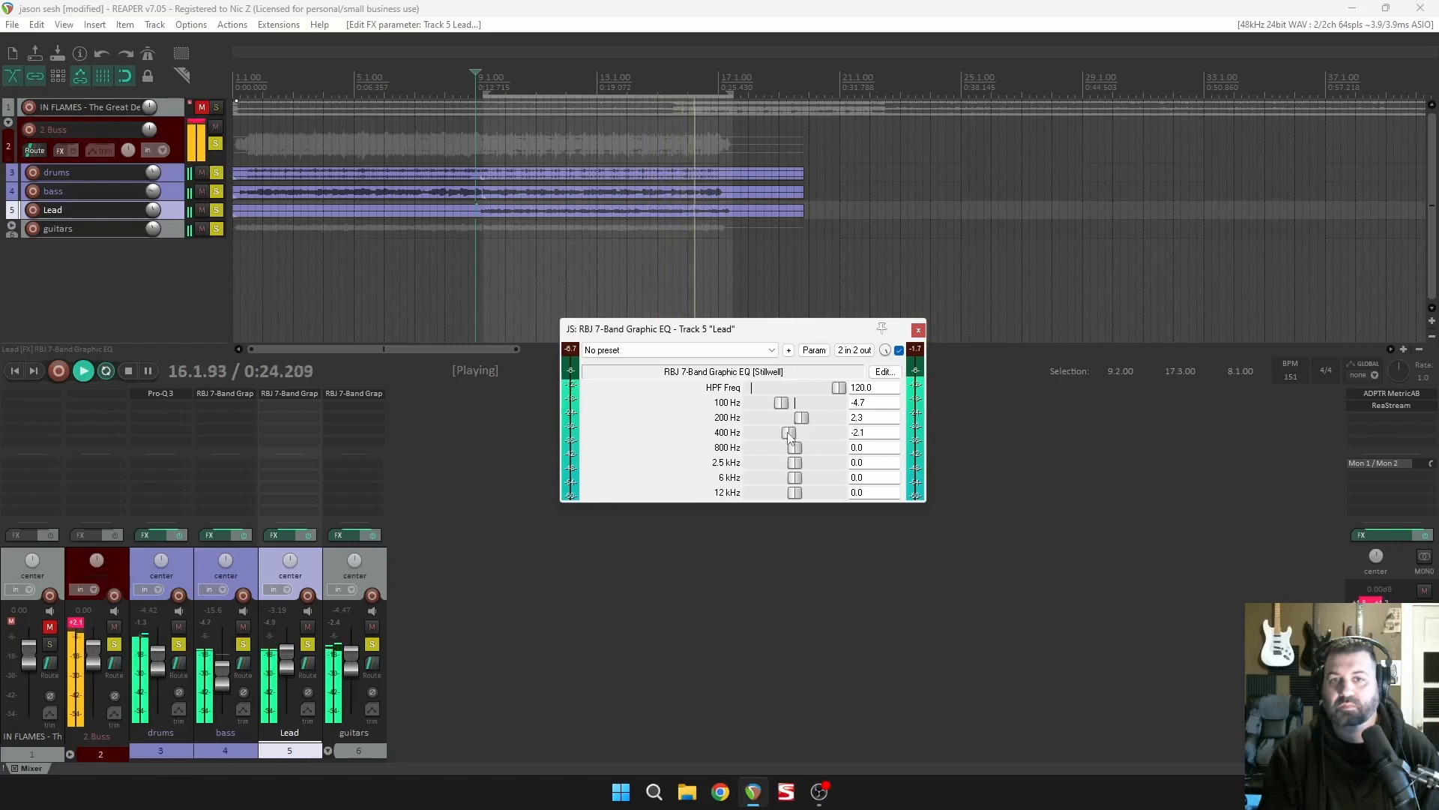
key(space)
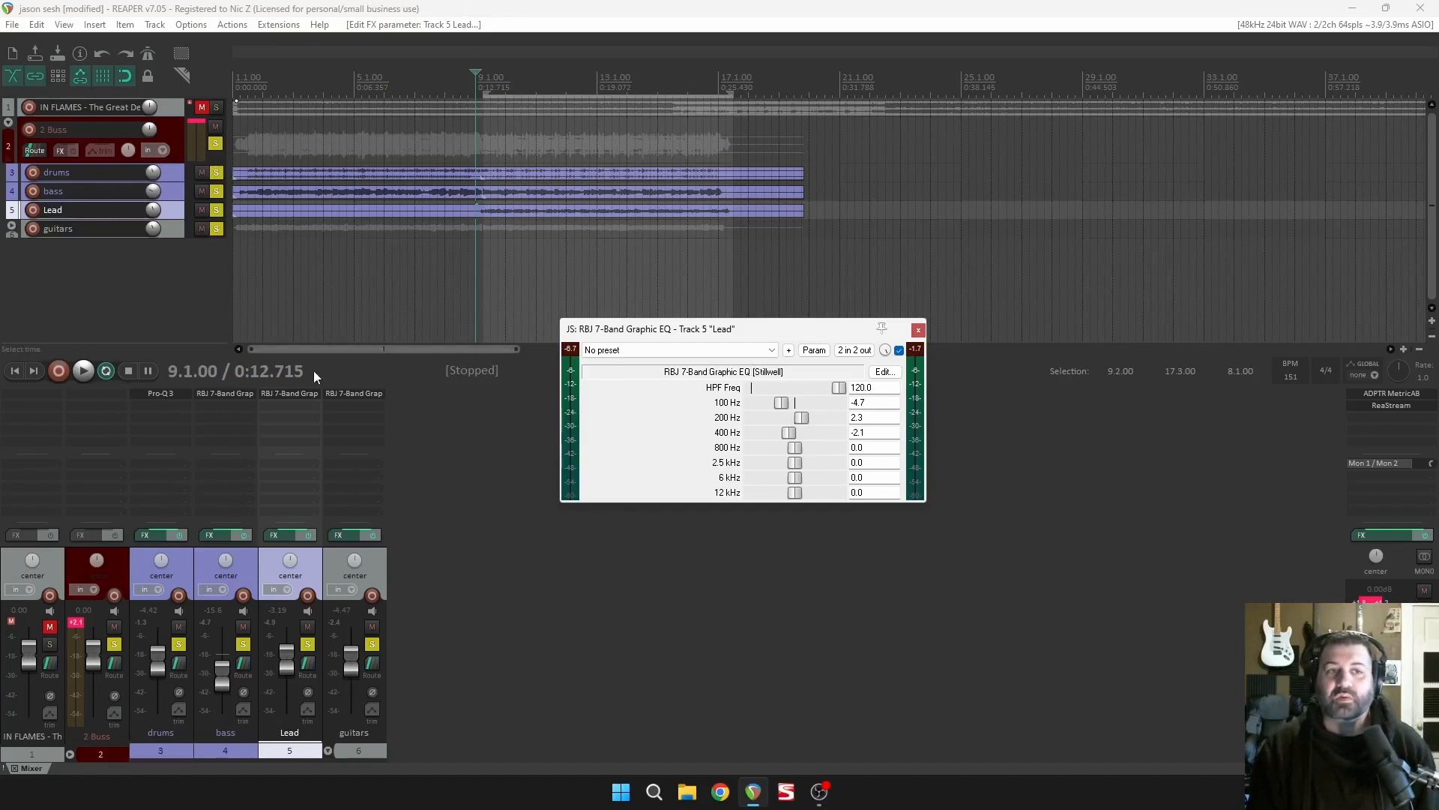
click(345, 392)
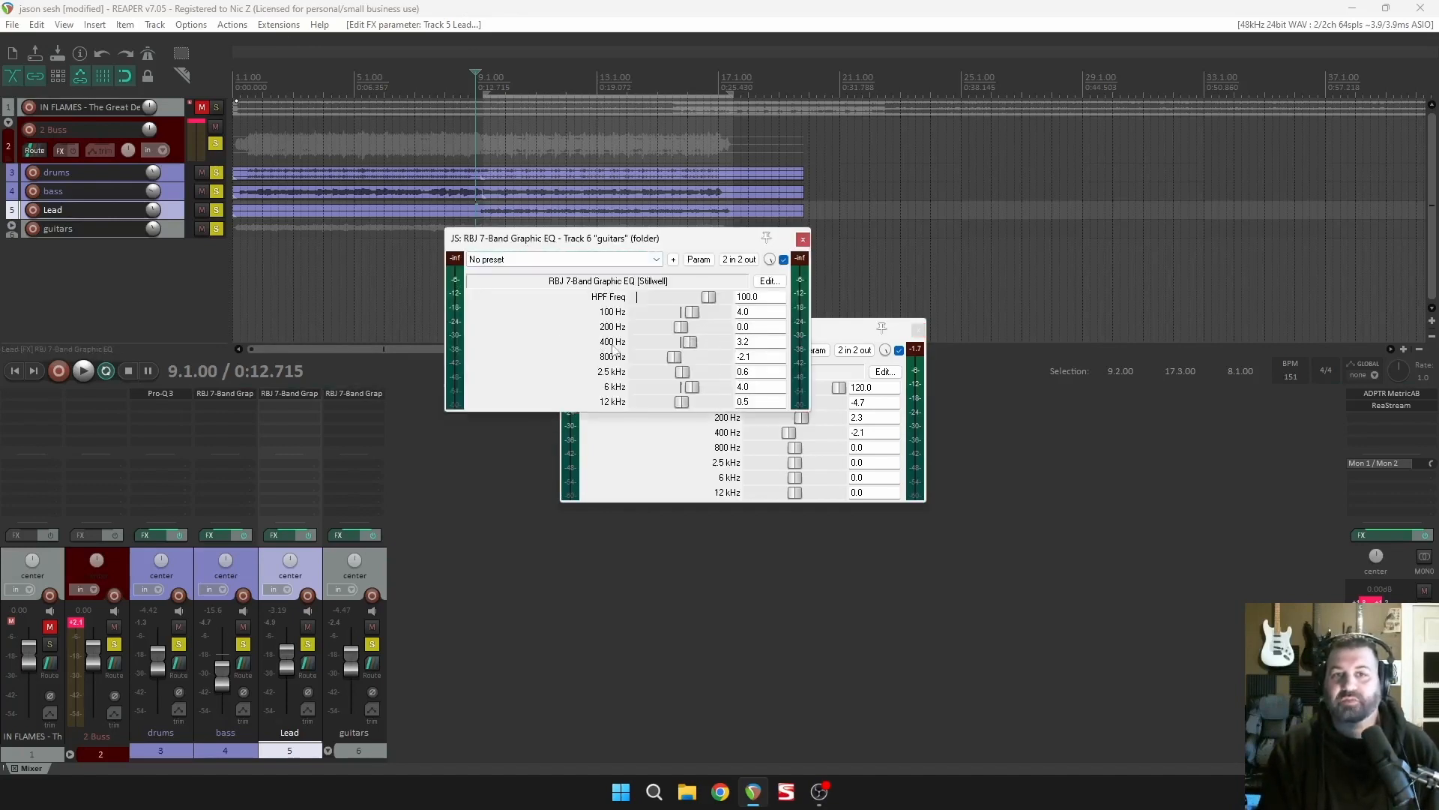
click(802, 240)
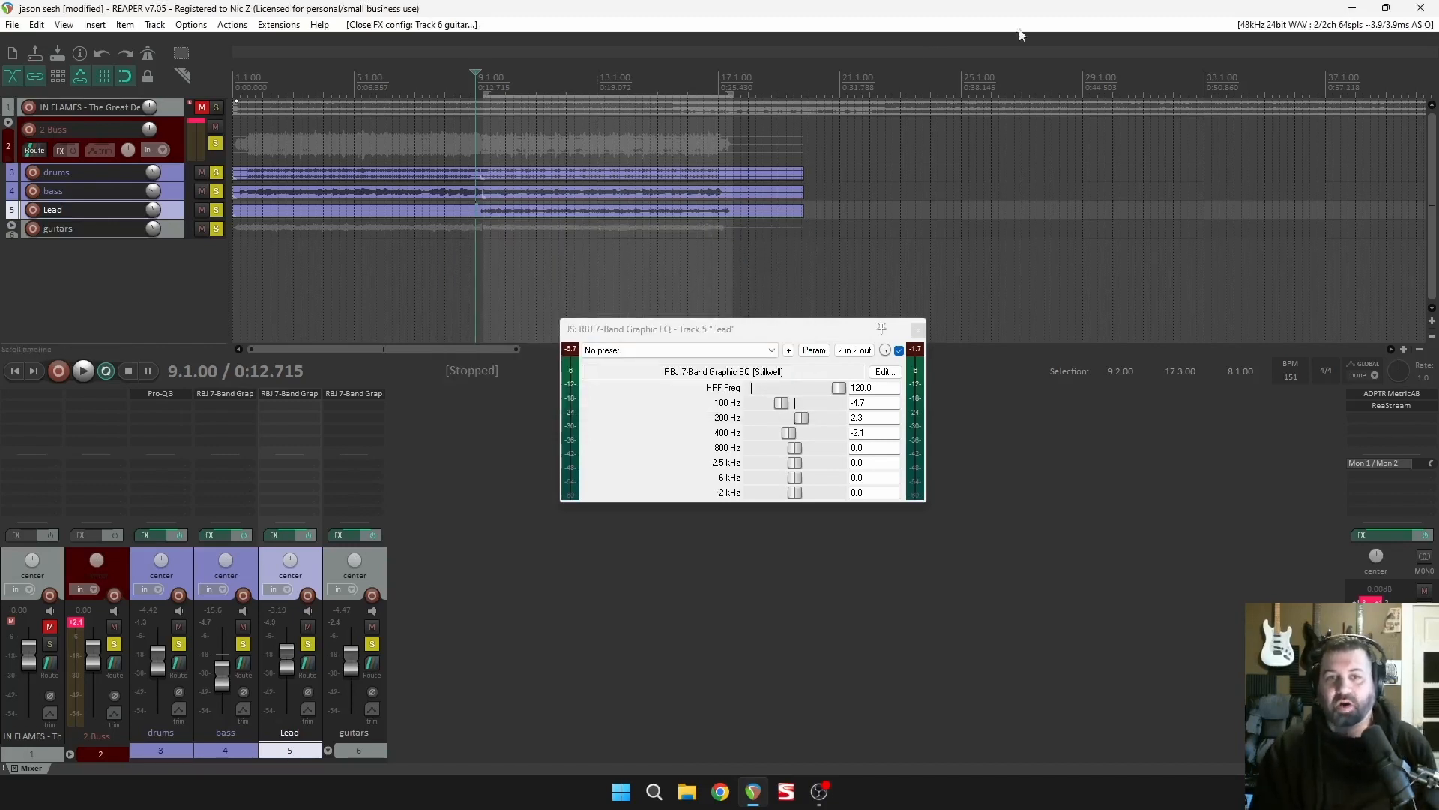
Reset the Lead EQ's 400 Hz band to 0.0 and boost it to 6.9 during playback.
drag(789, 433, 695, 427)
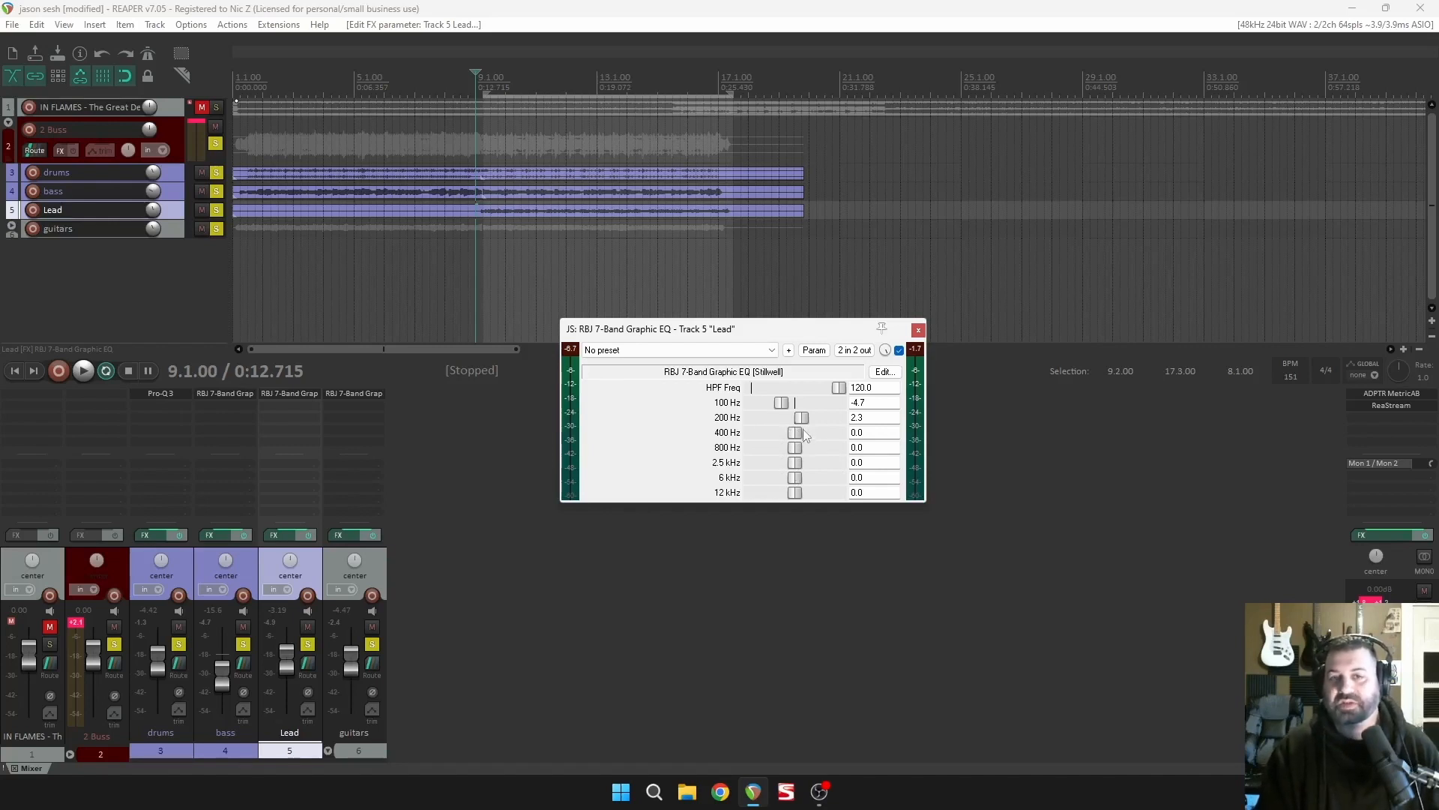
key(space)
drag(807, 434, 818, 444)
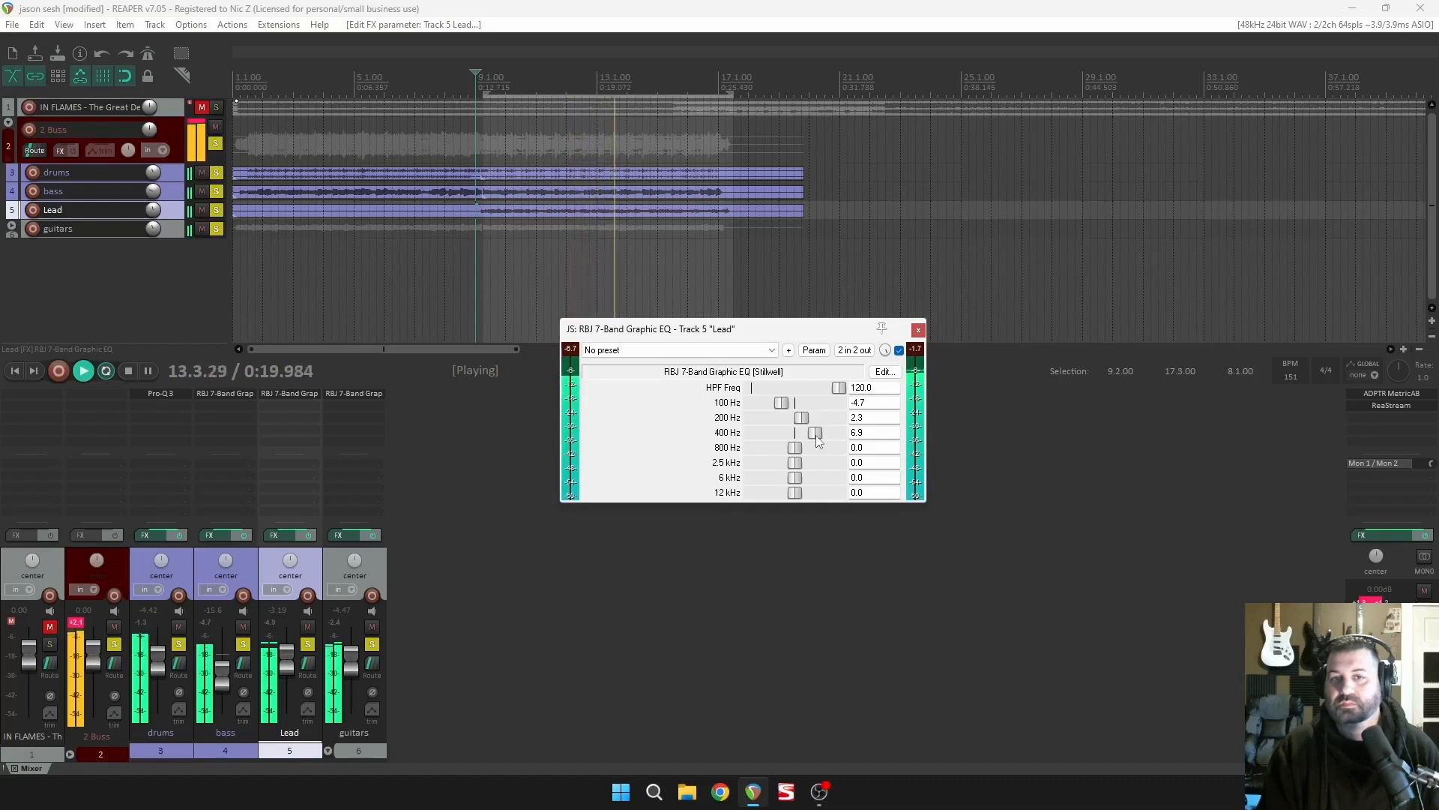
Lower the Lead track's fader to about -6.9 dB while listening to the section from bar 9.
key(space)
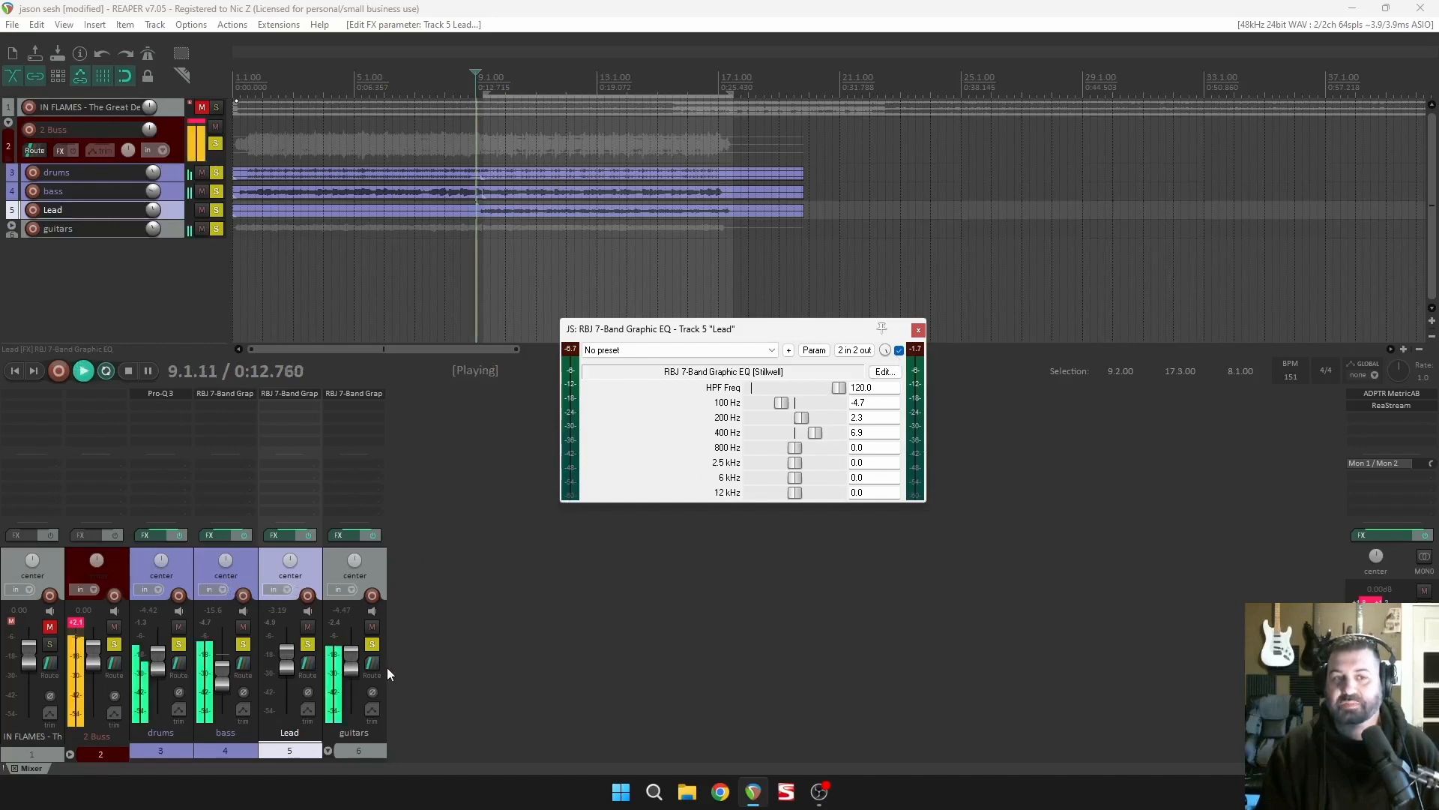
drag(288, 660, 287, 670)
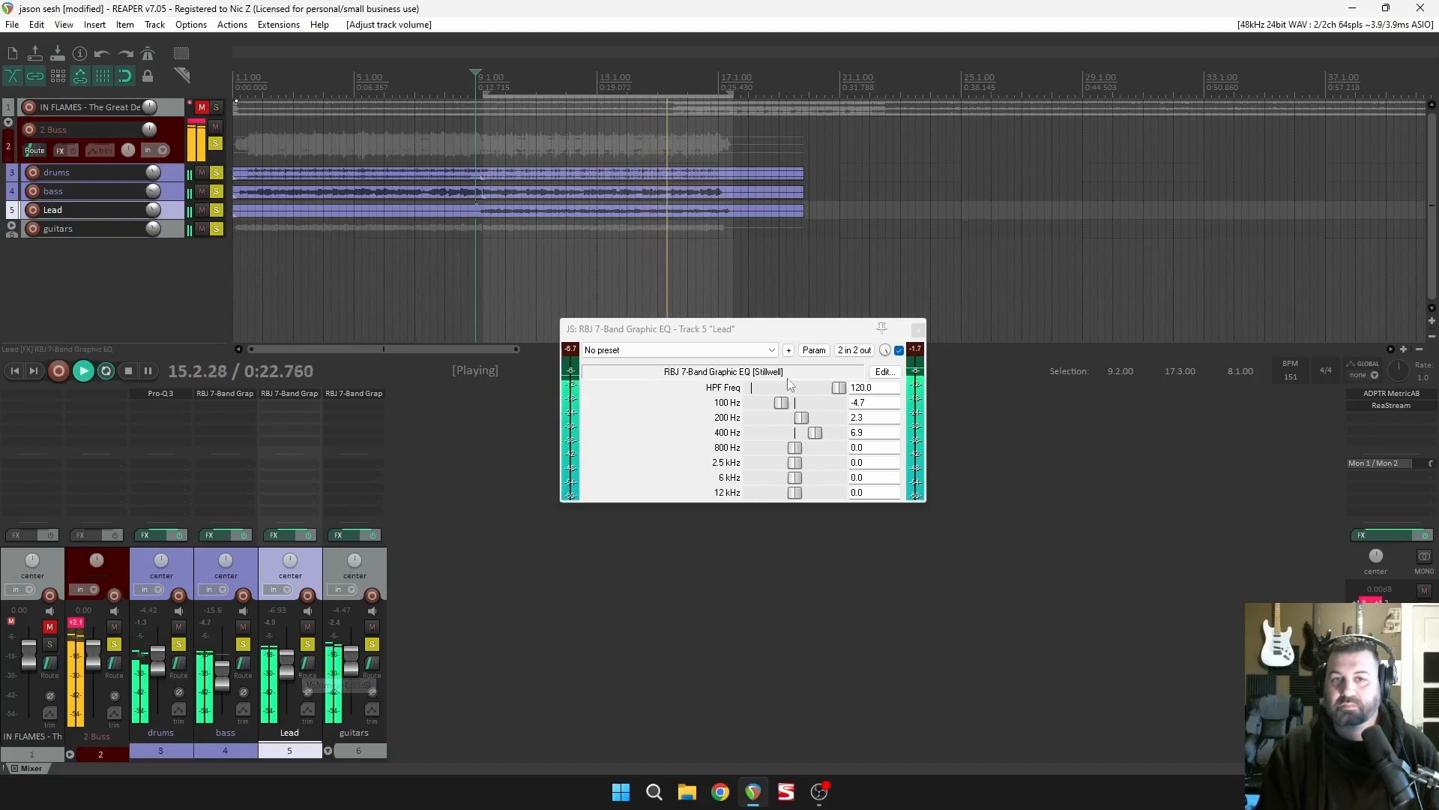
key(space)
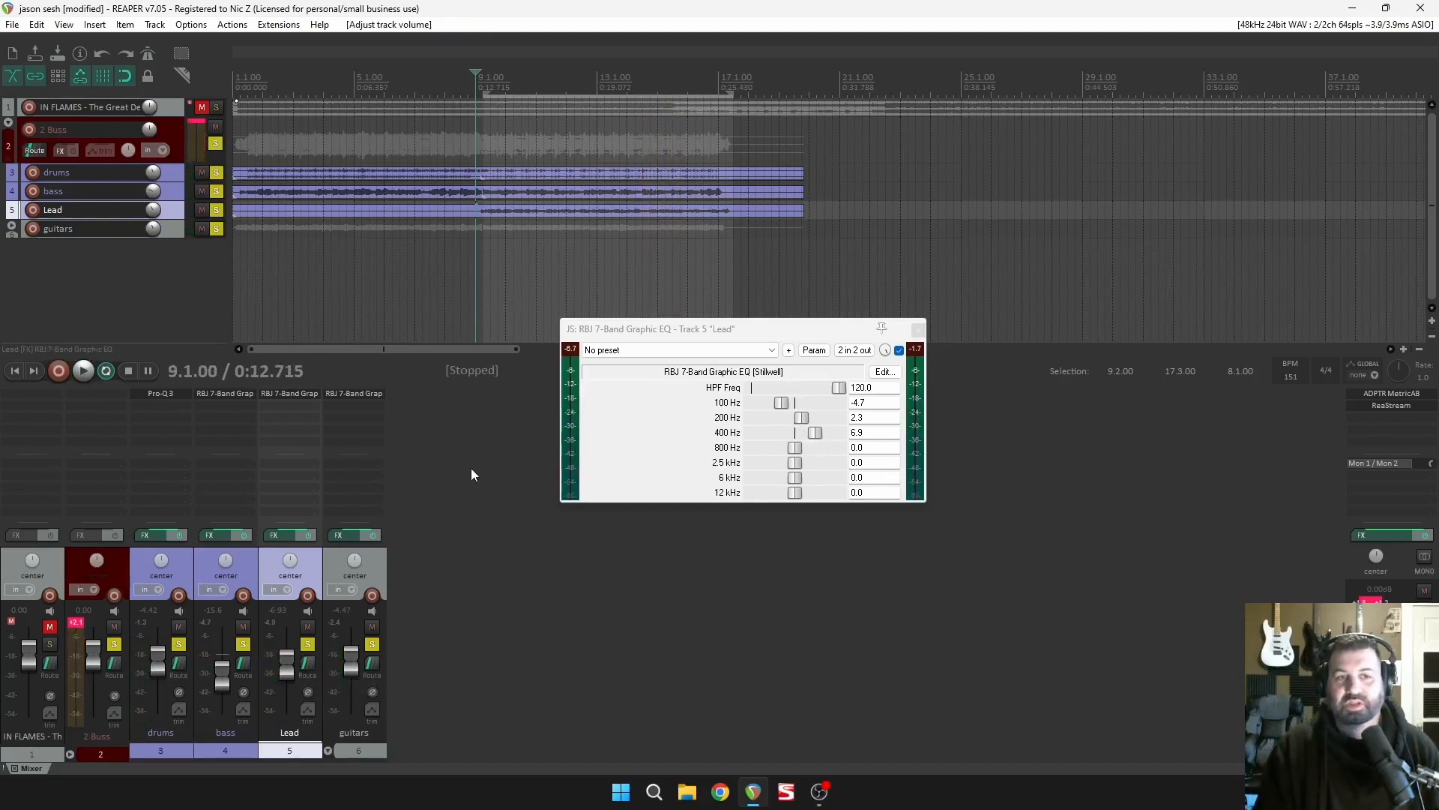
Reduce the Lead EQ's 400 Hz boost to 3.2 while listening to the mix.
click(822, 441)
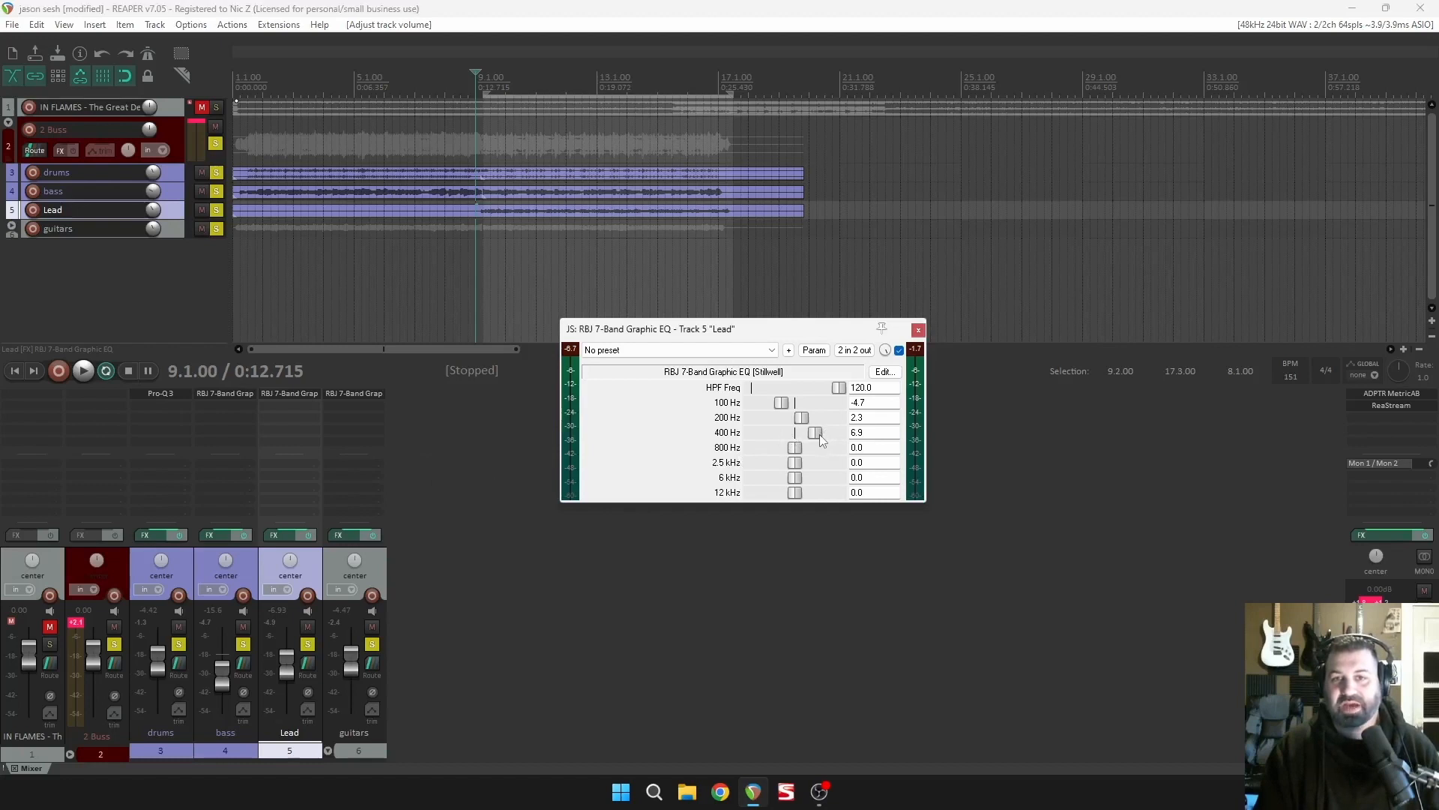
key(space)
drag(820, 440, 808, 434)
key(space)
Boost the Lead EQ's 800 Hz band to 6.9 during playback.
drag(795, 449, 816, 449)
key(space)
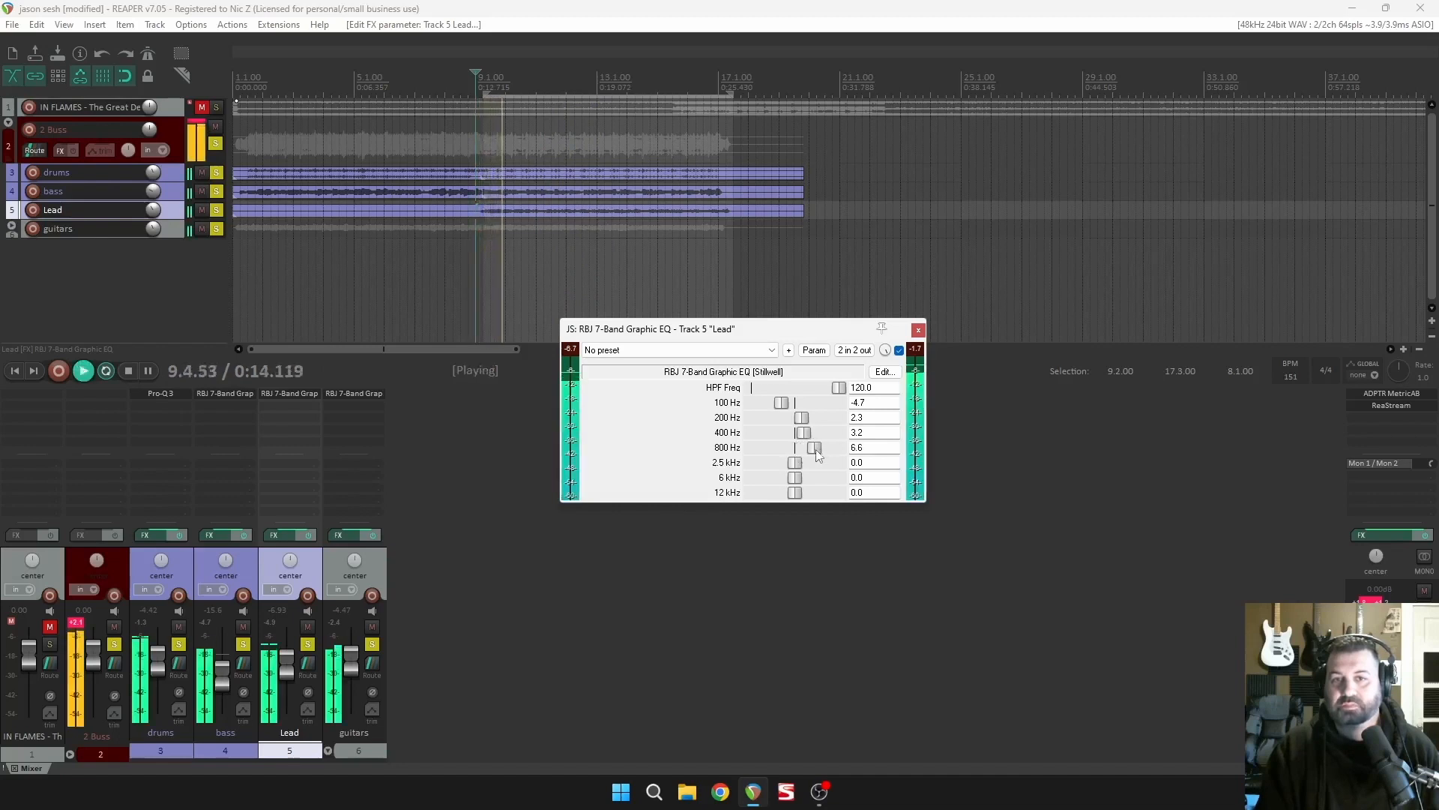
mouse_move(810, 449)
mouse_down()
mouse_move(831, 447)
mouse_move(820, 452)
mouse_up()
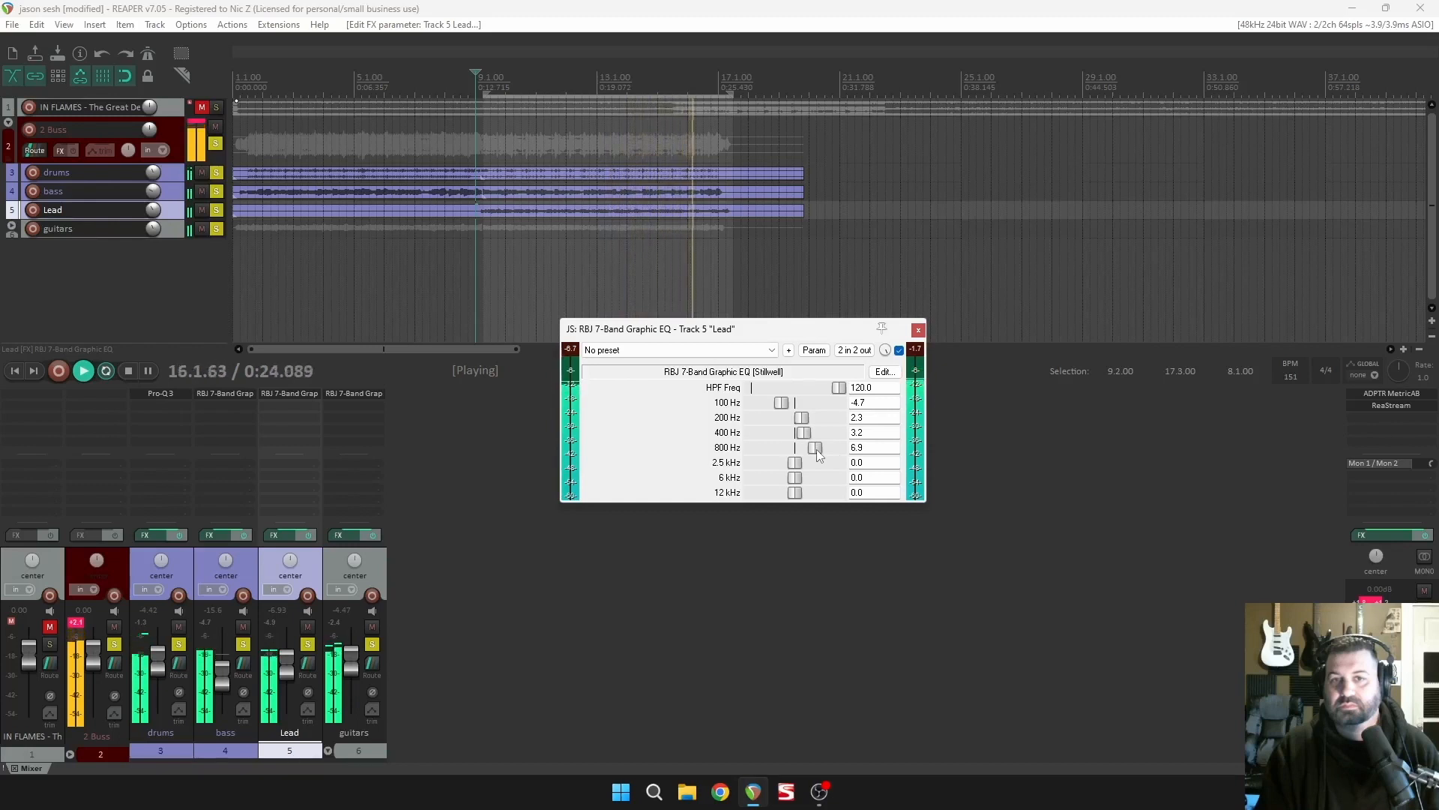
key(space)
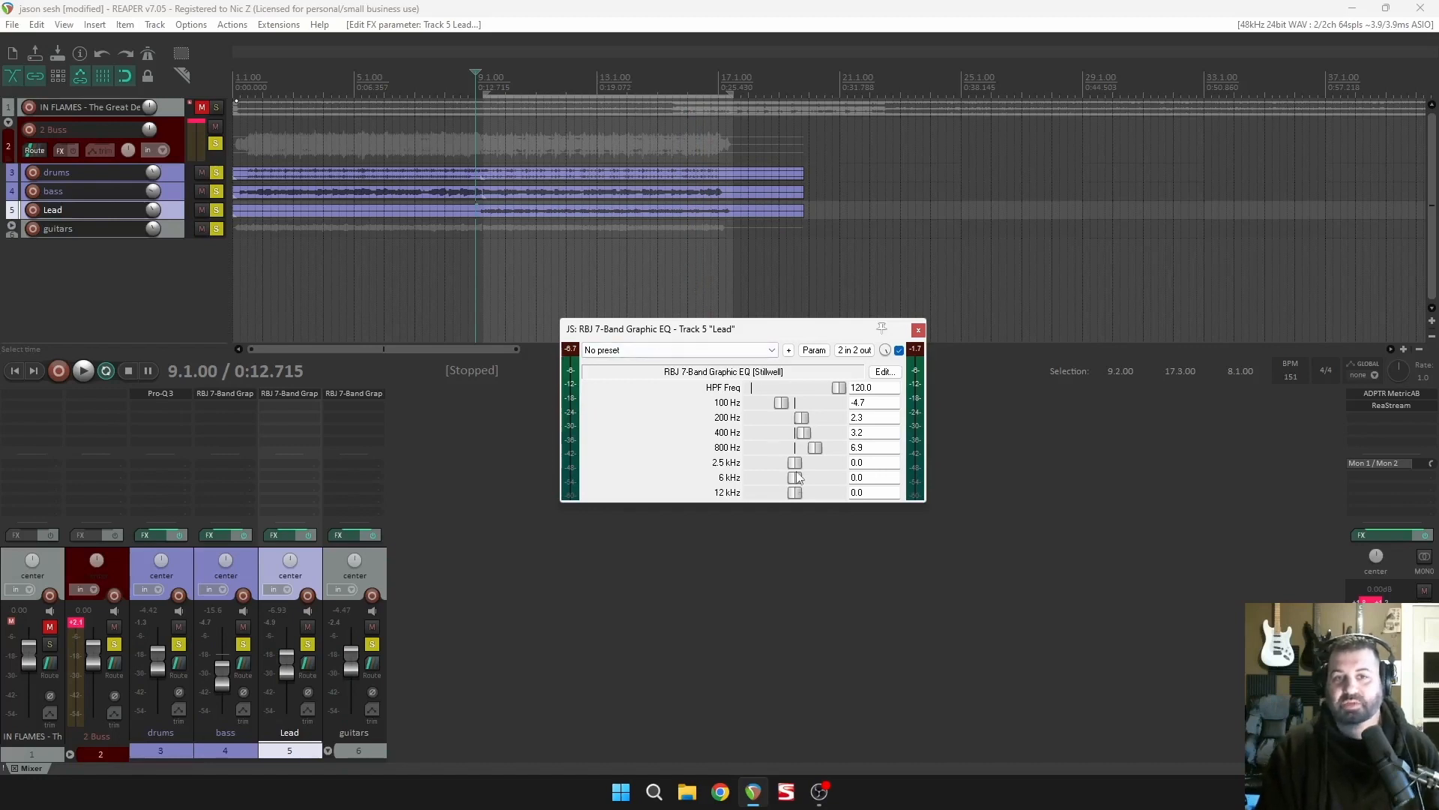
Boost the Lead EQ's 2.5 kHz band to 5.8, and ease it back to 4.7 while listening to the section from bar 9.
key(space)
mouse_move(796, 467)
mouse_down()
mouse_move(825, 466)
mouse_move(815, 472)
mouse_up()
key(space)
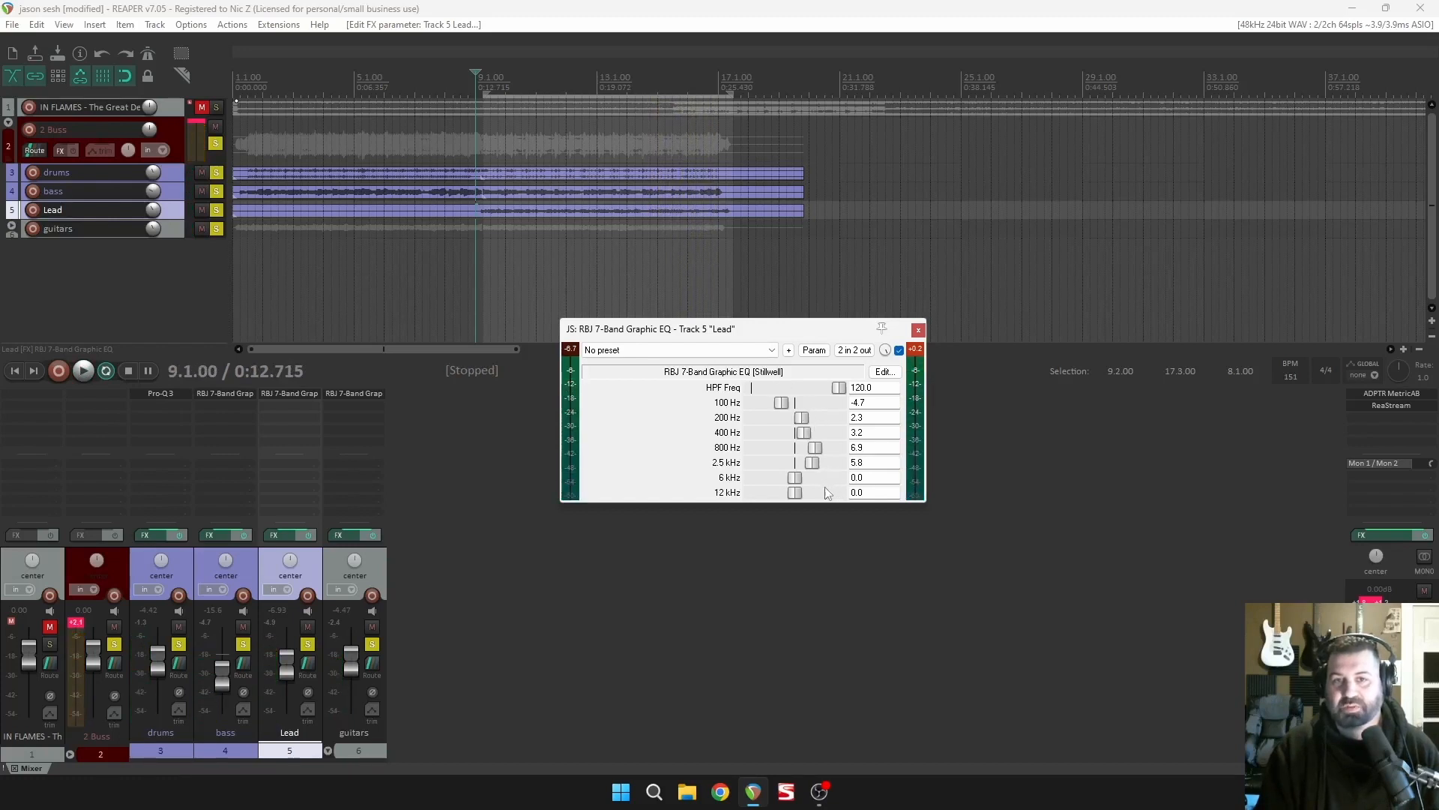
key(space)
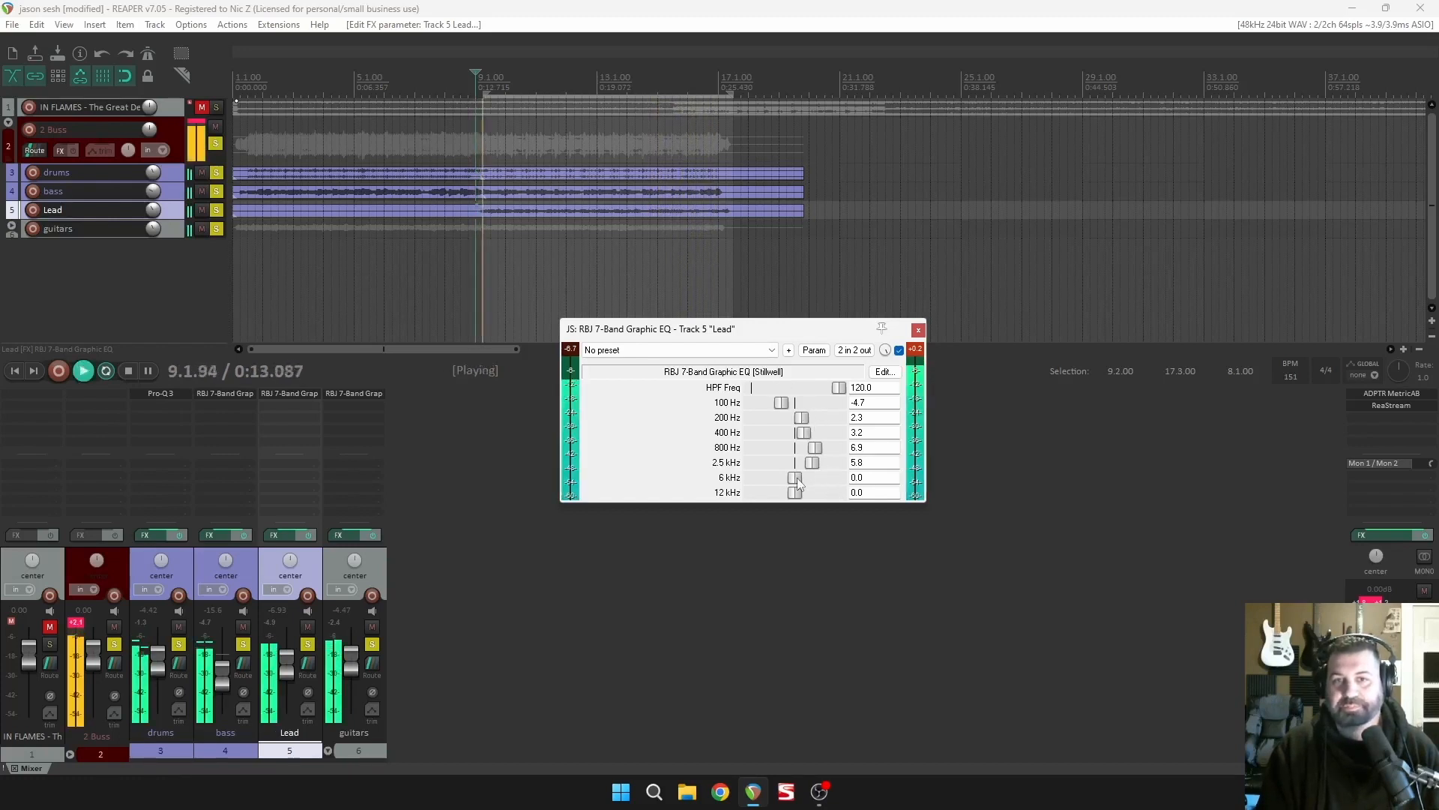
mouse_move(813, 463)
mouse_down()
mouse_move(826, 471)
mouse_move(810, 474)
mouse_up()
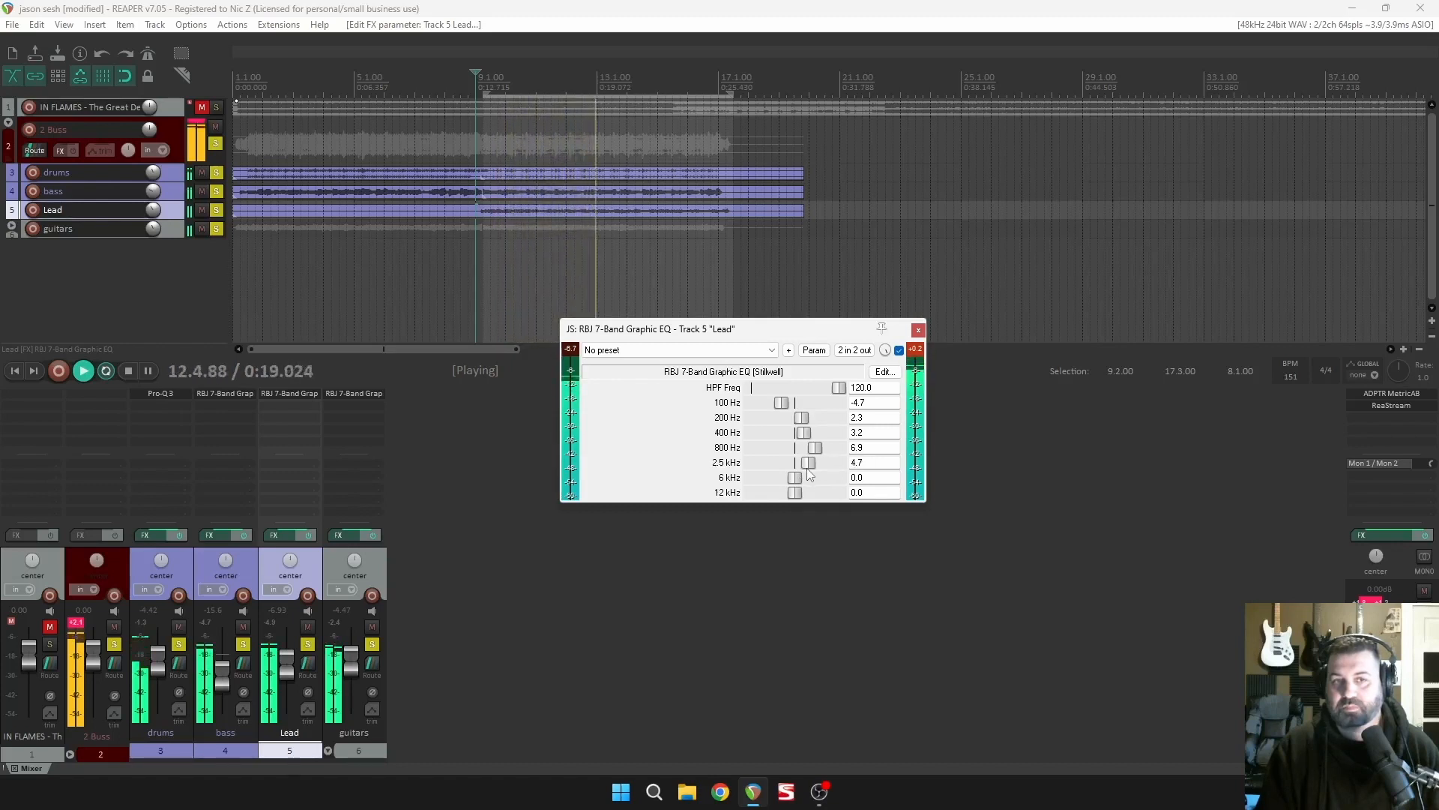
key(space)
Check the guitars EQ settings, and trim the Lead EQ to 3.6 at 2.5 kHz and 6.1 at 800 Hz during playback.
click(358, 393)
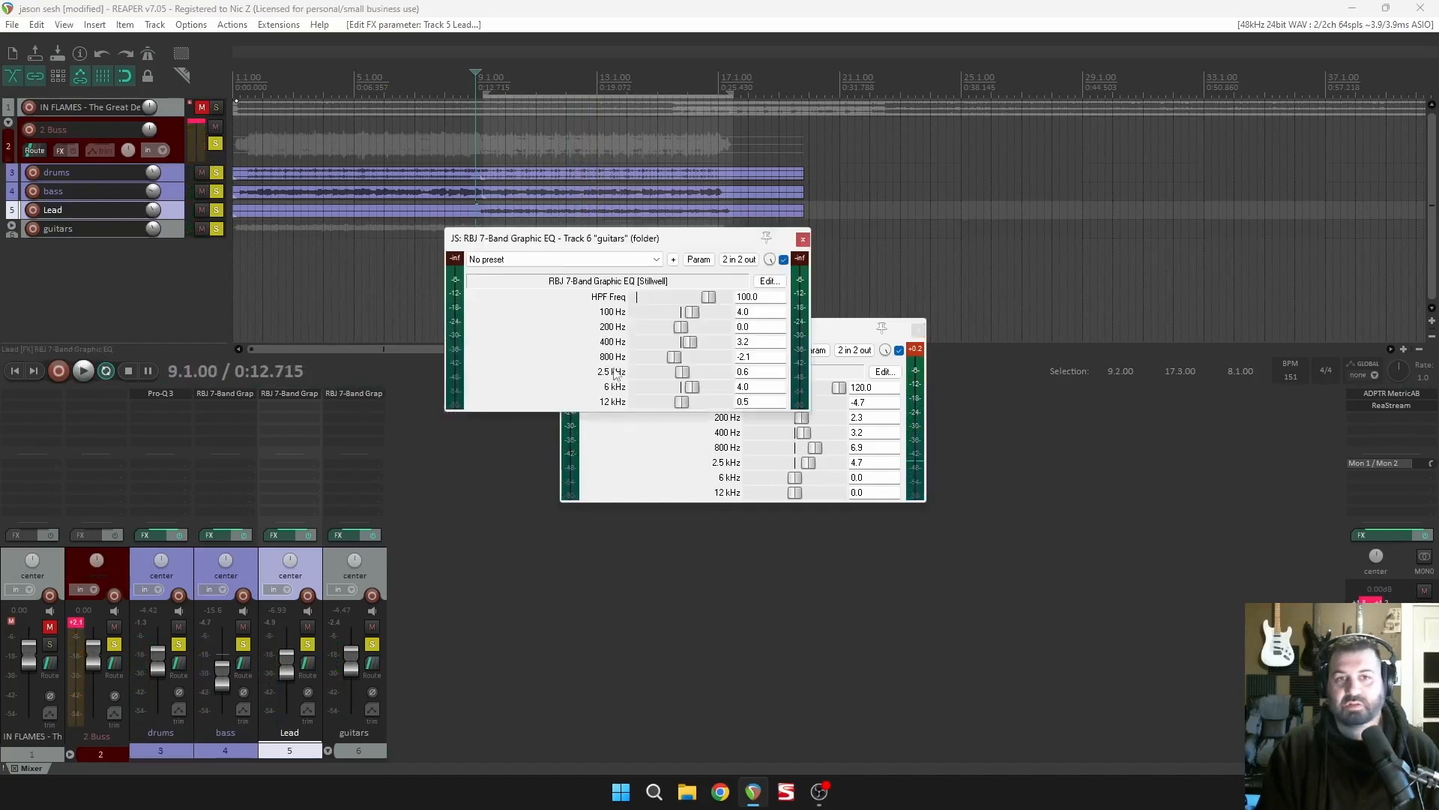
click(802, 240)
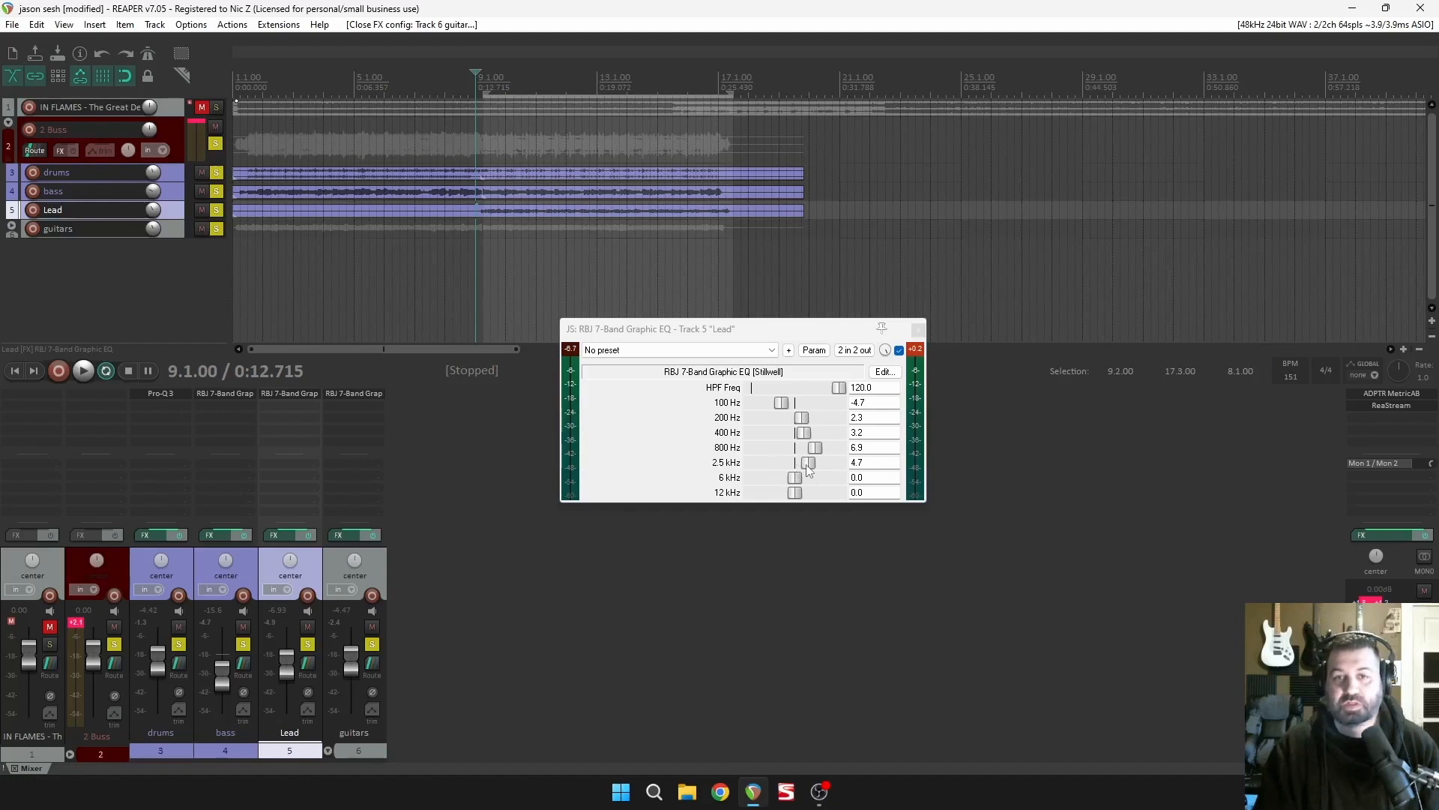
key(space)
drag(808, 465, 804, 464)
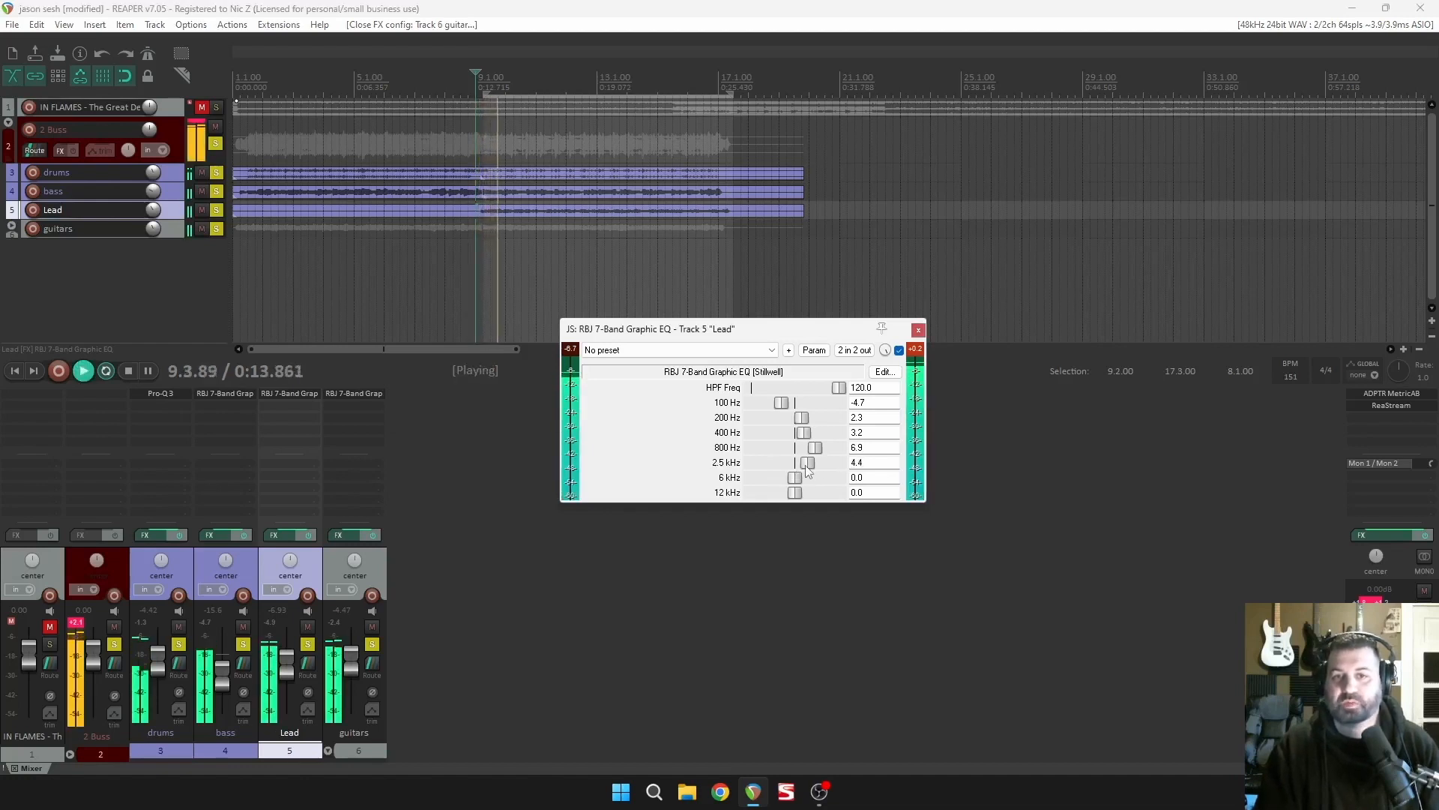
drag(803, 465, 814, 447)
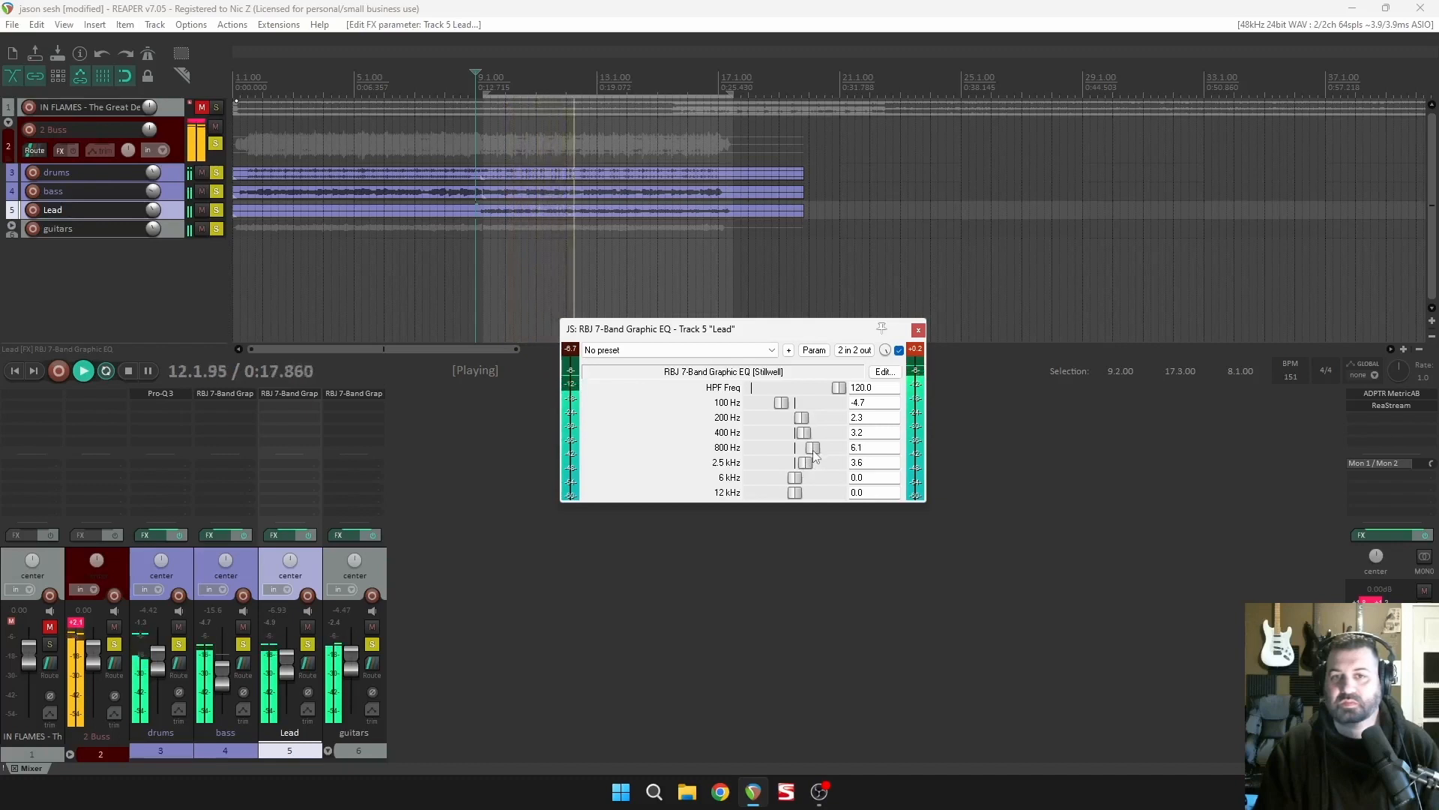
key(space)
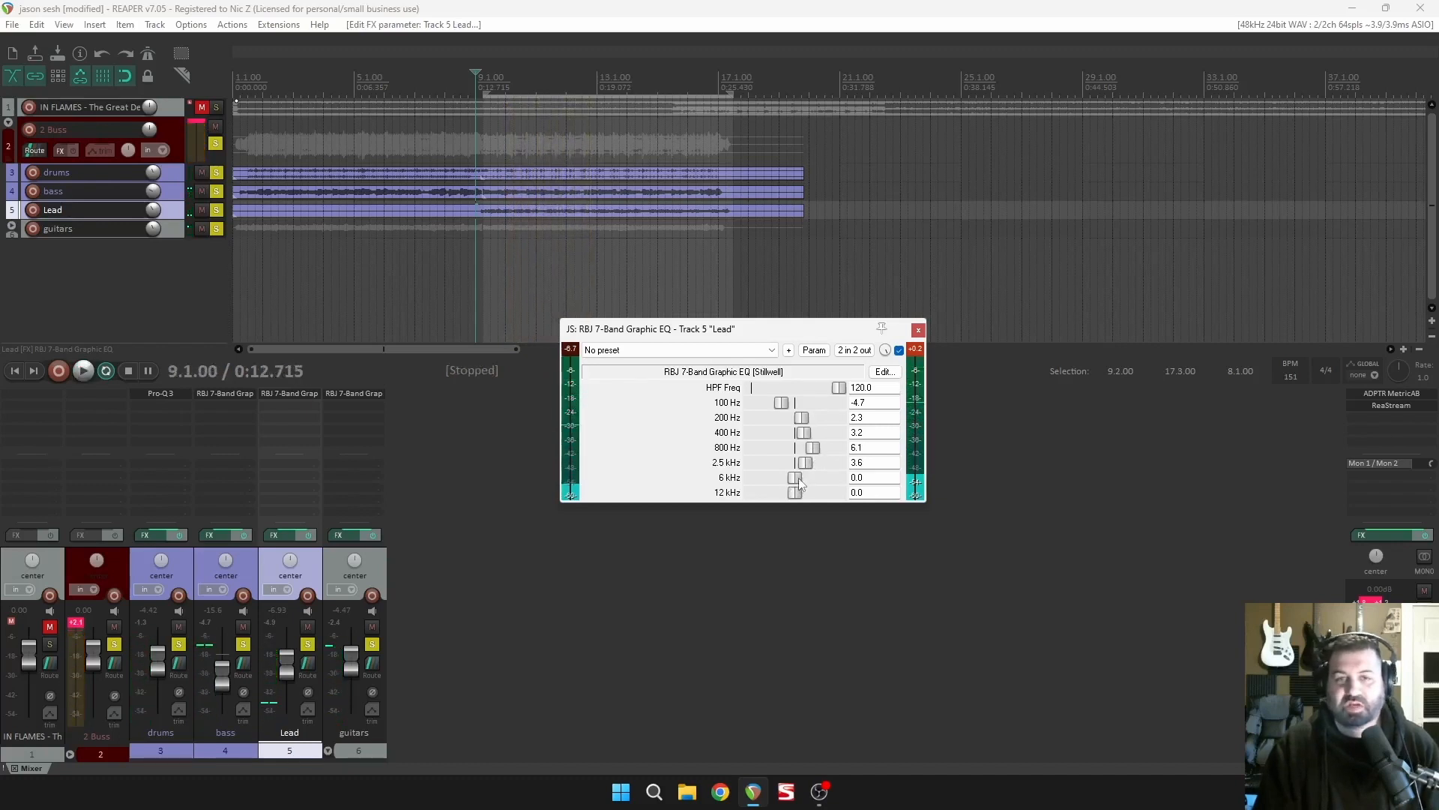
Try boosting the Lead EQ's 6 kHz band during playback, and reset the band to 0.0.
key(space)
drag(796, 479, 817, 479)
double_click(817, 479)
key(space)
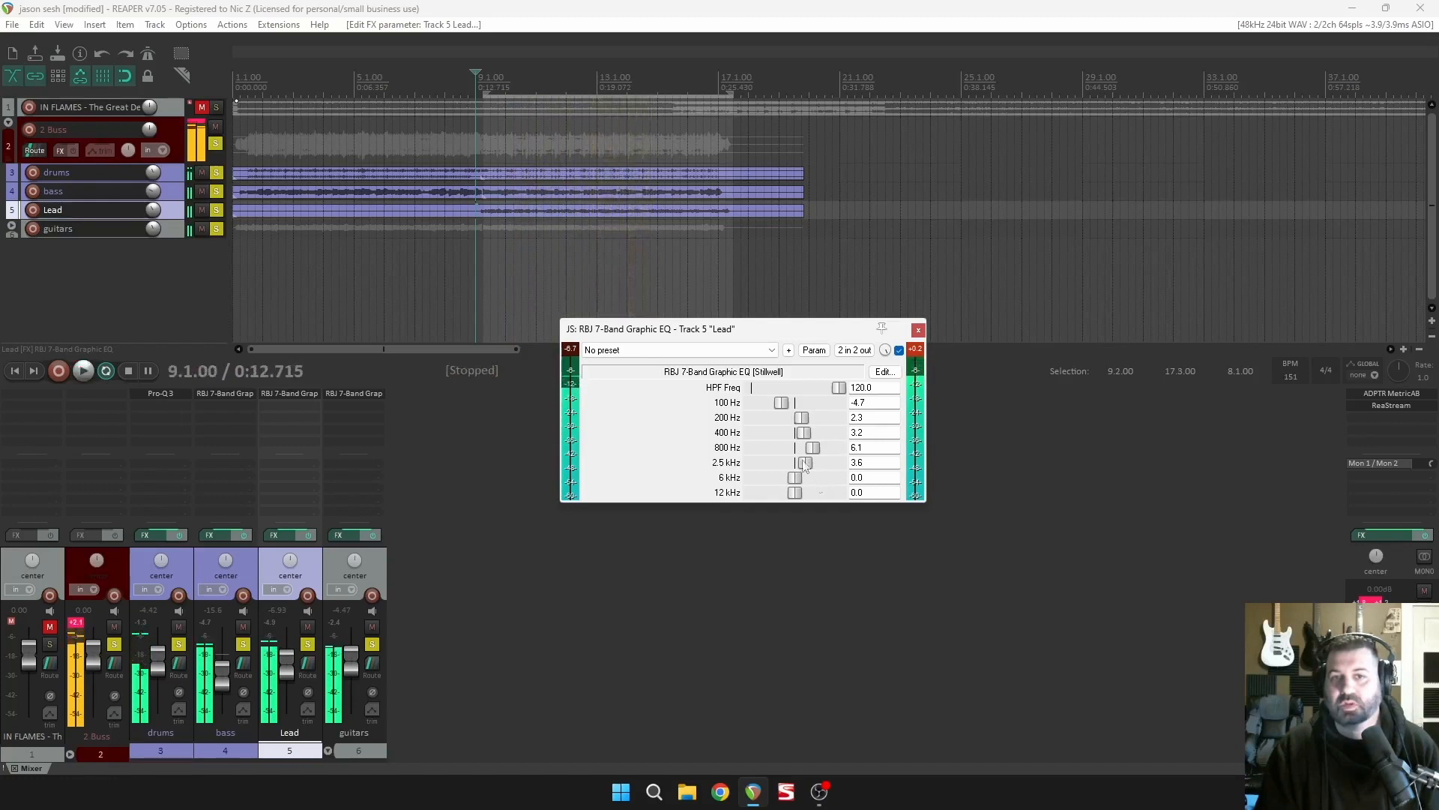
Close the Lead EQ and pull the Lead track's fader all the way down to -inf during playback.
click(918, 330)
drag(287, 669, 286, 721)
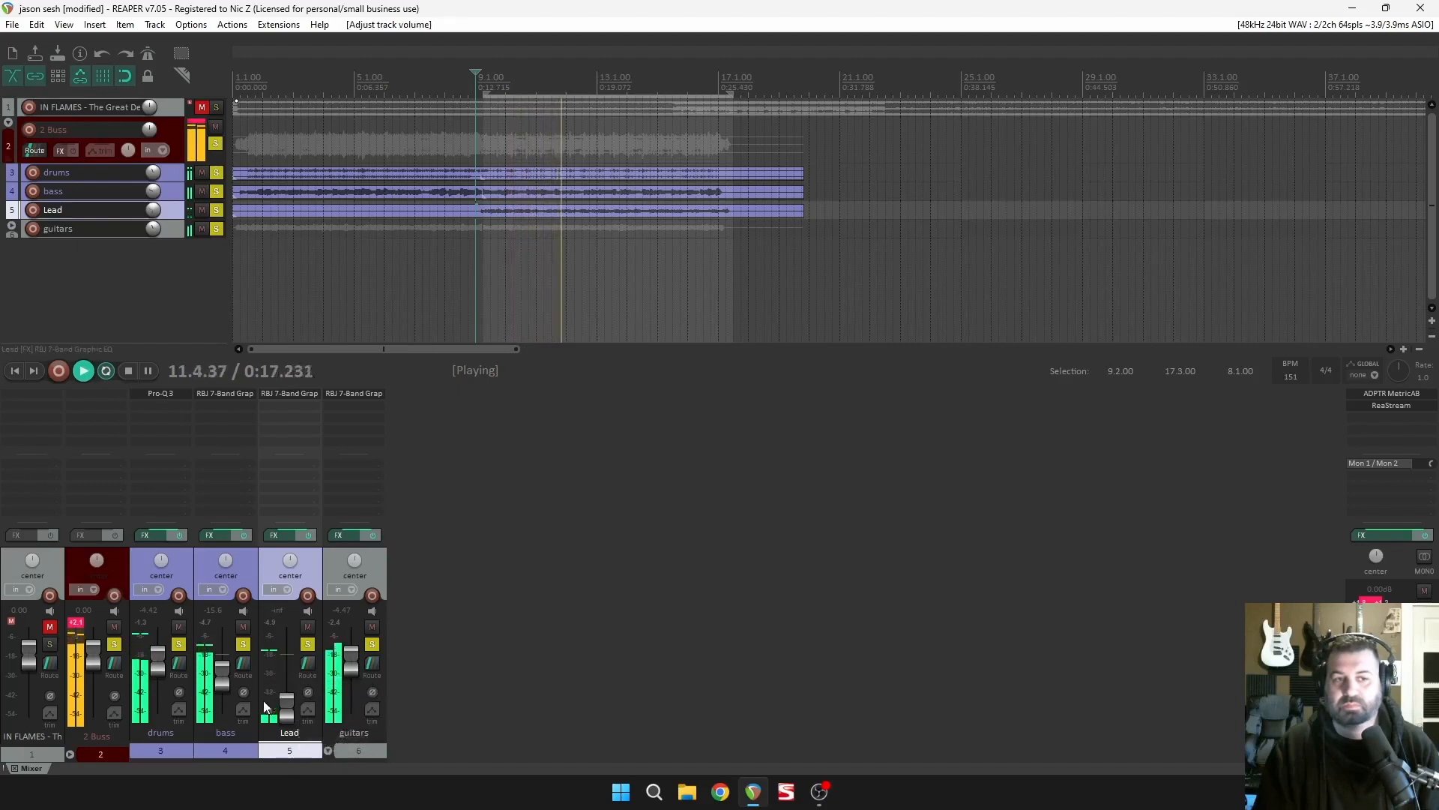
key(space)
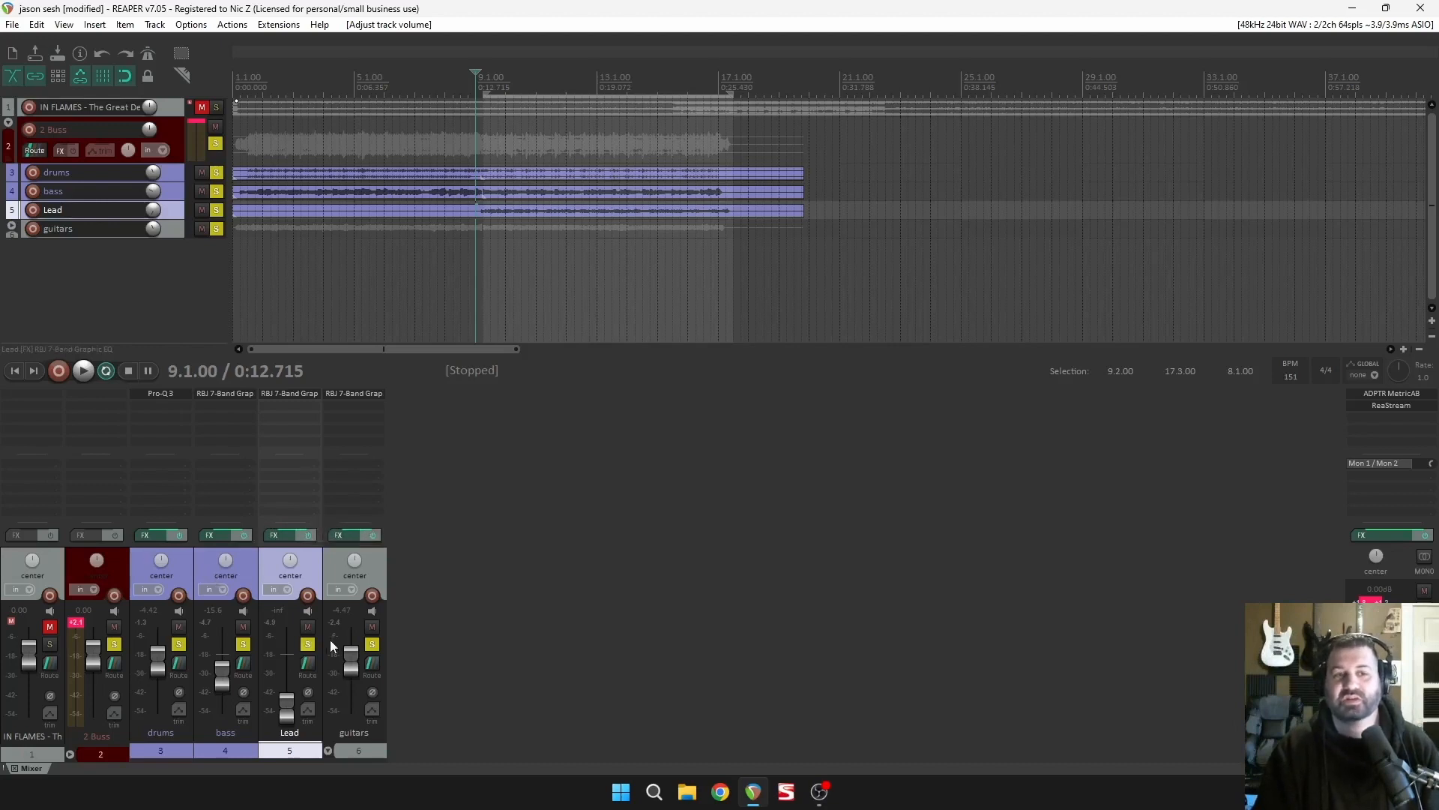
Bring the Lead fader up to about -37.1 dB and raise the guitars fader slightly while the mix plays.
key(space)
drag(295, 712, 358, 664)
key(space)
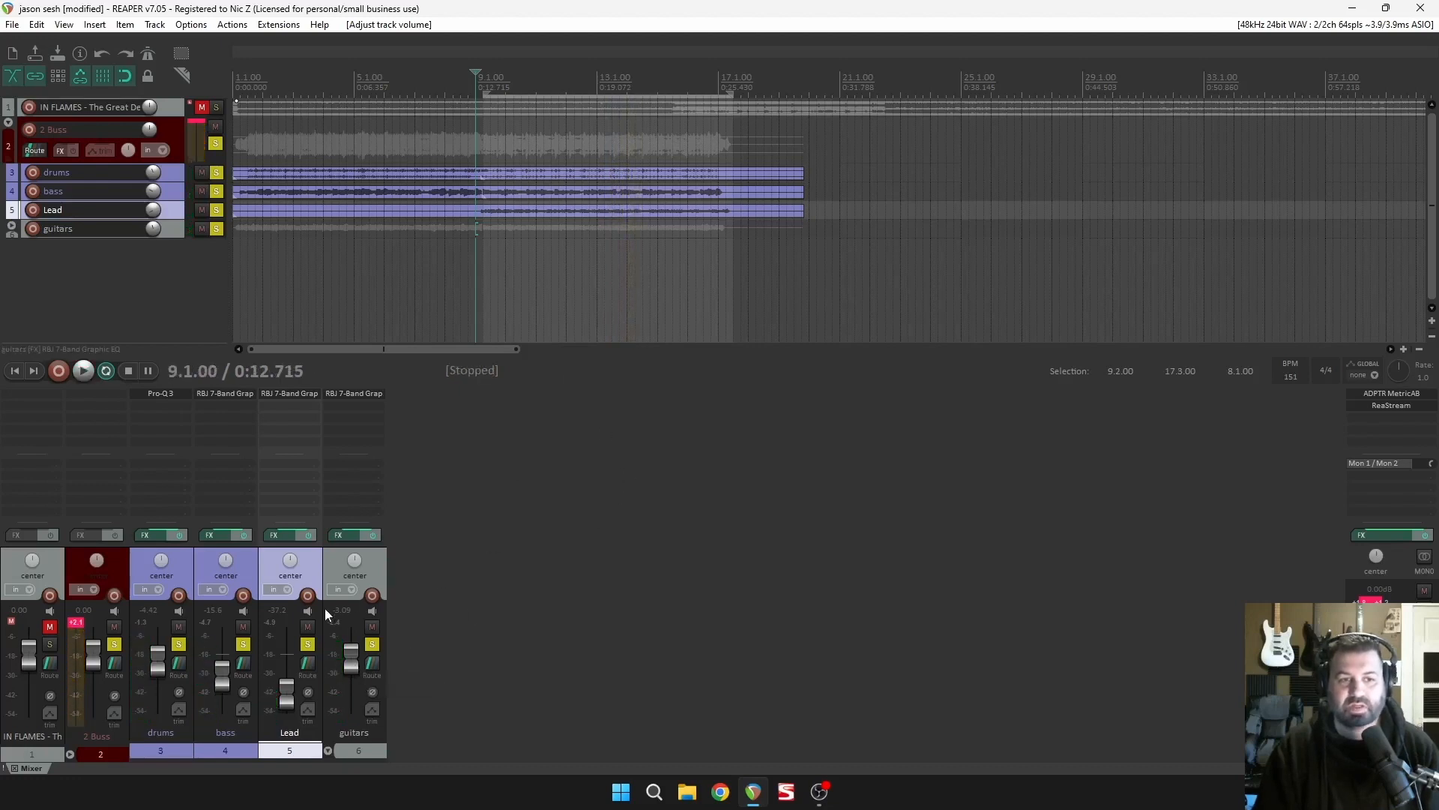
Raise the Lead track's fader to about -10 dB while listening to it against the other tracks.
key(space)
drag(287, 696, 291, 669)
key(space)
Reopen the Lead track's EQ and boost its 6 kHz band to 3.5 during playback.
click(312, 393)
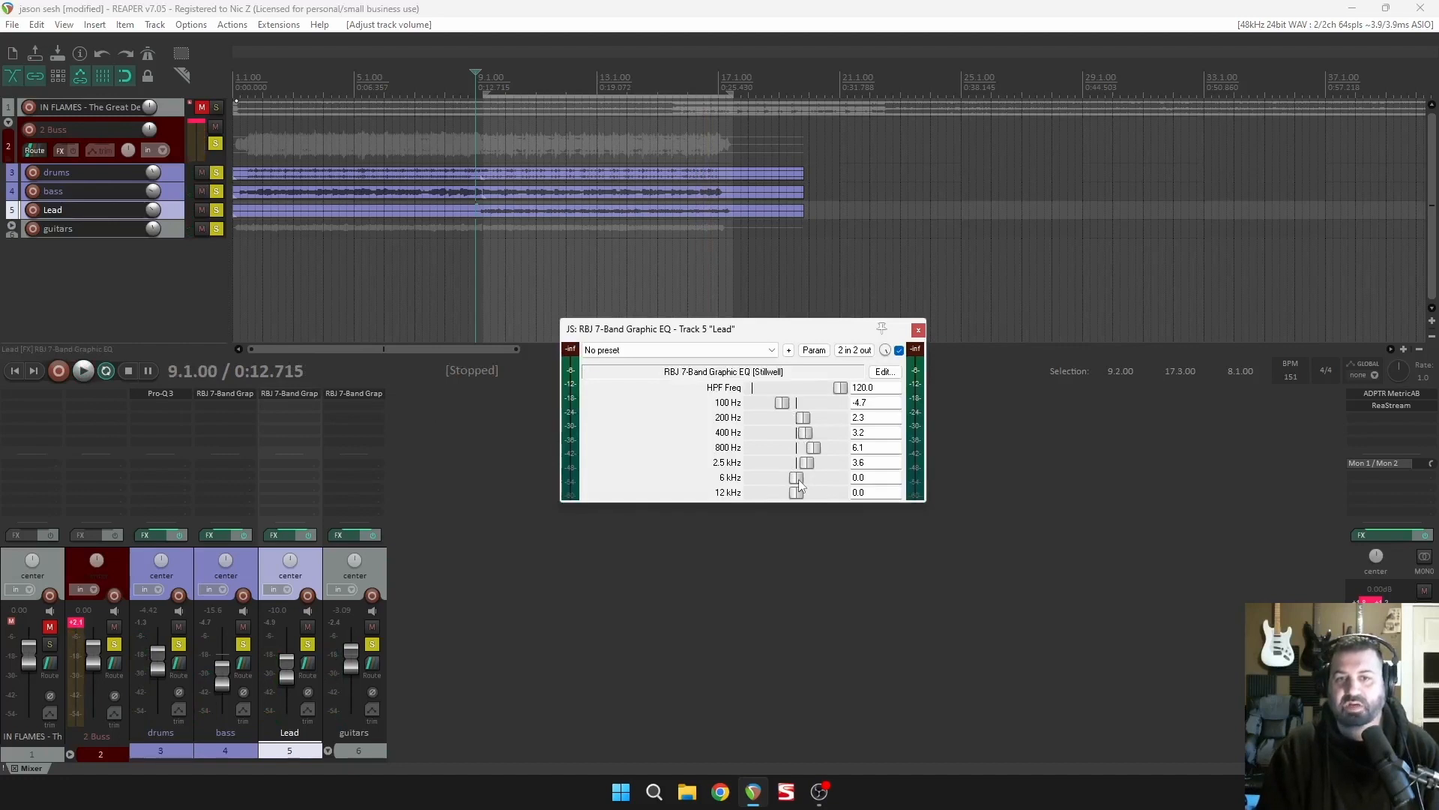
key(space)
drag(798, 479, 807, 480)
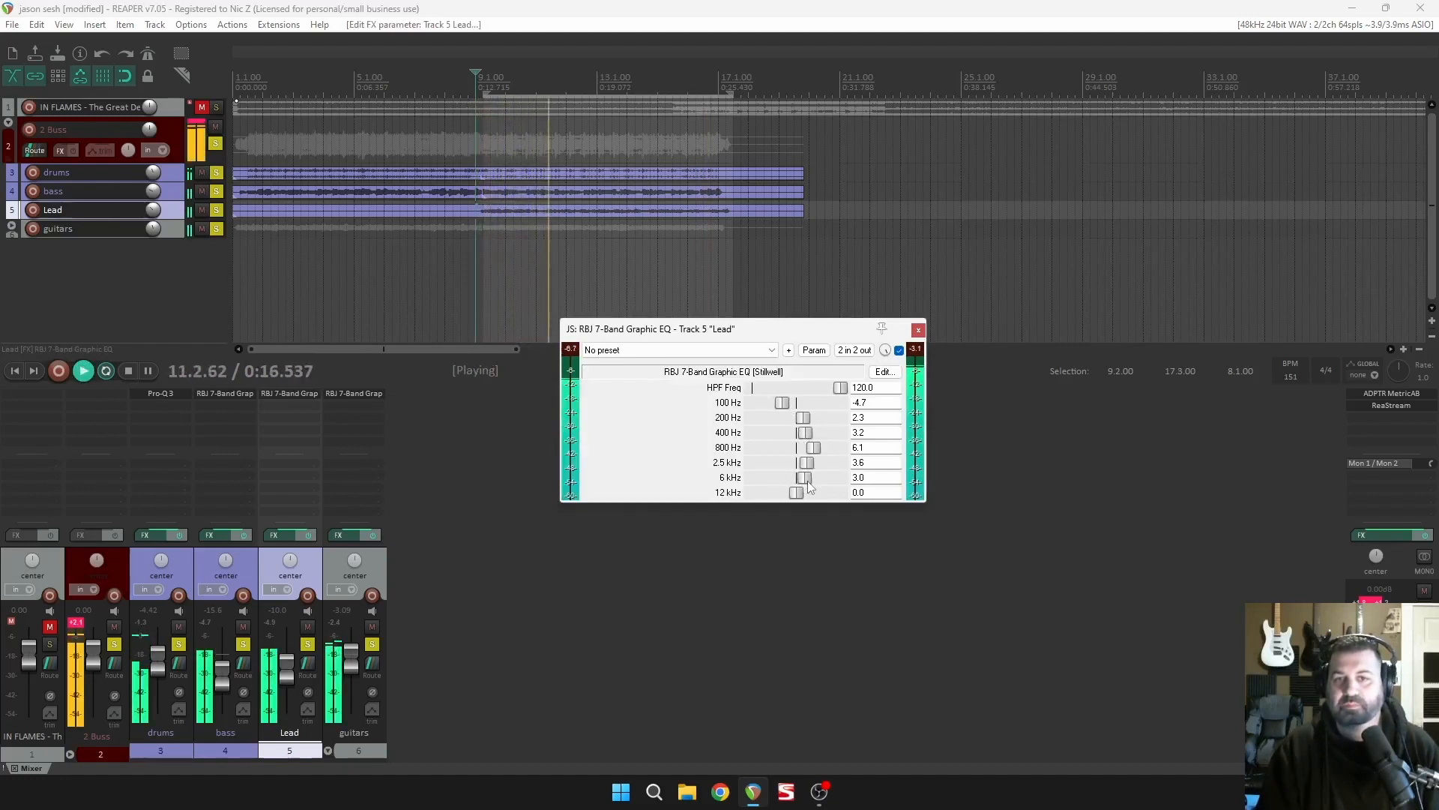
drag(807, 480, 808, 483)
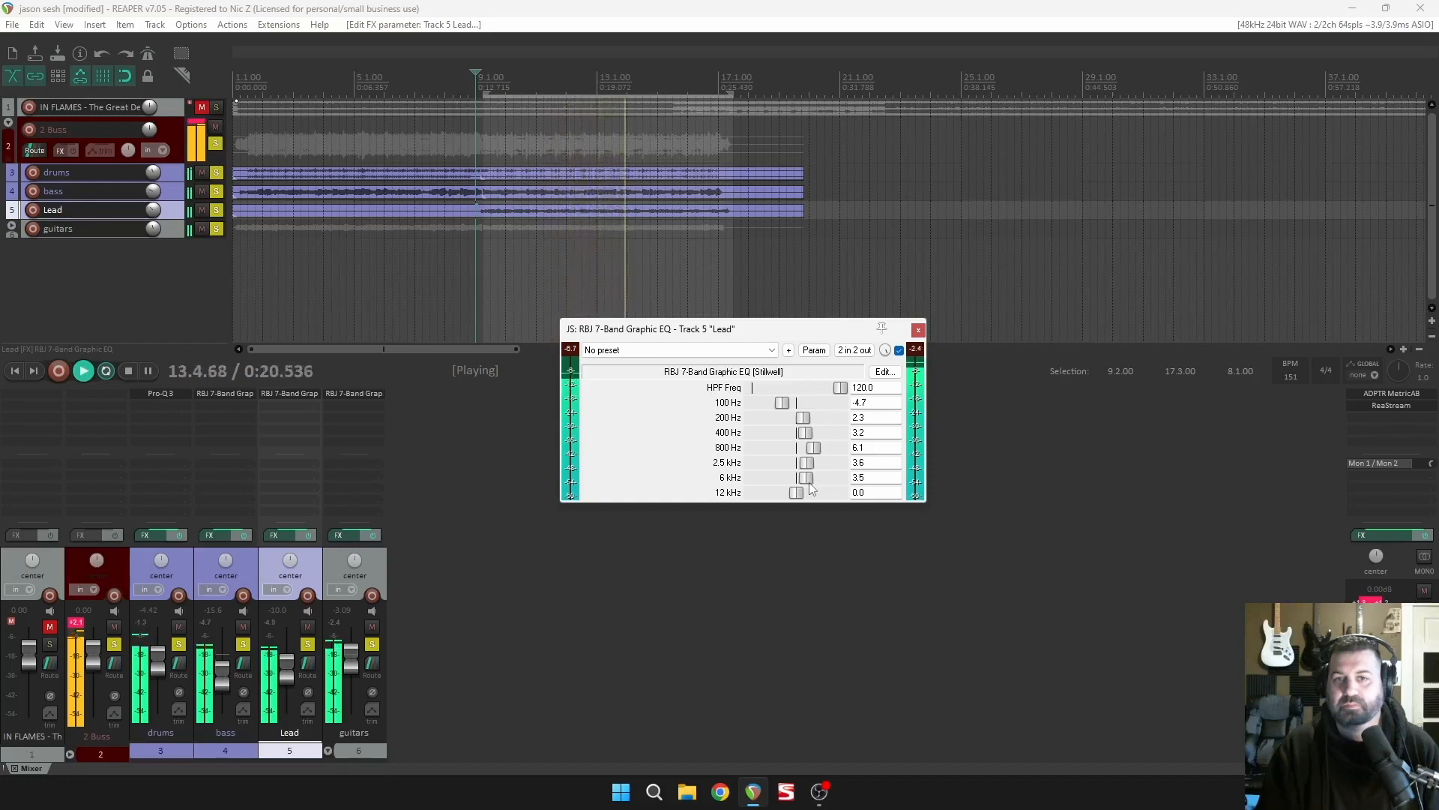
key(space)
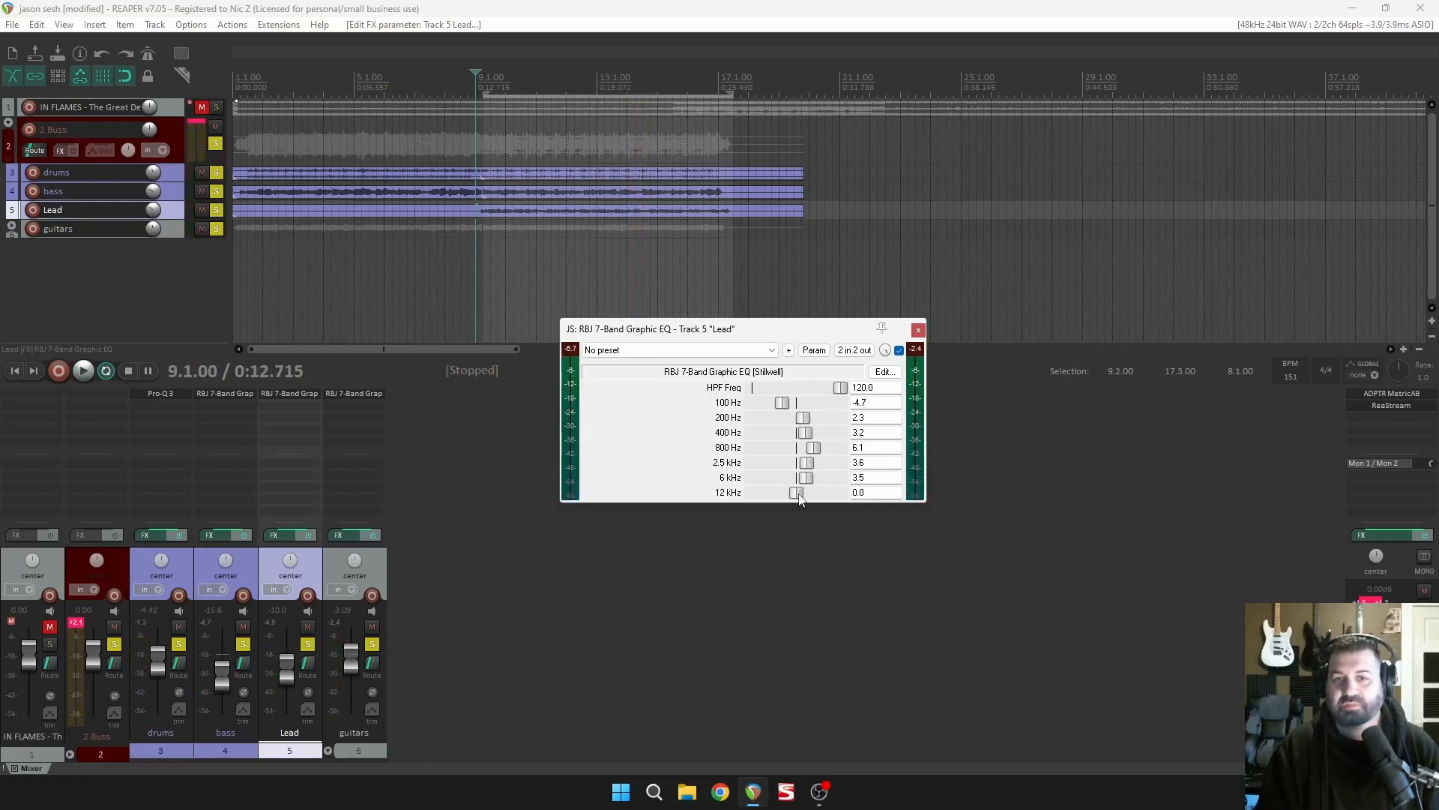
Boost the Lead EQ's 12 kHz band to 8.6 while replaying the section from bar 9, and close the EQ.
key(space)
key(space)
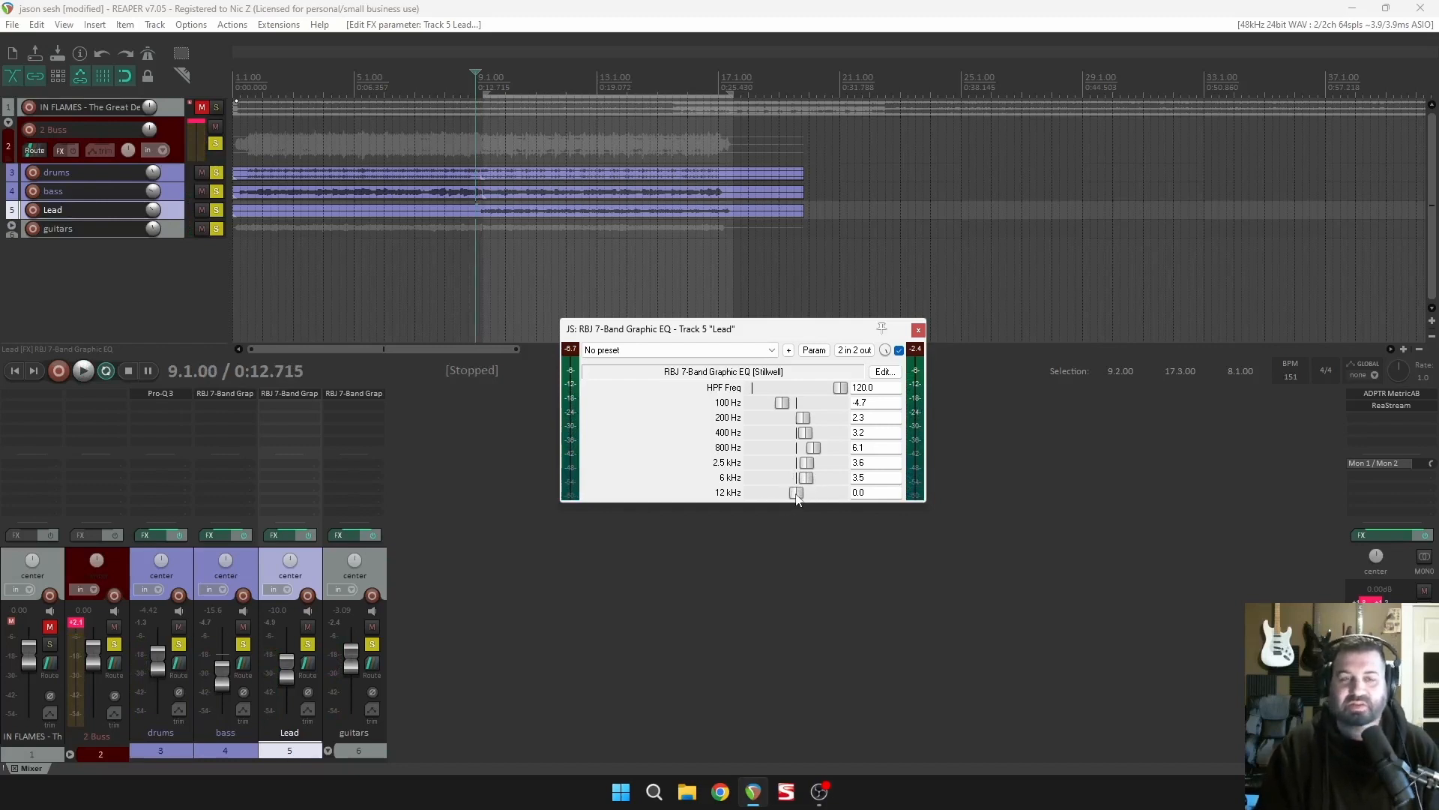
key(space)
mouse_move(796, 494)
mouse_down()
mouse_move(840, 501)
mouse_move(823, 501)
mouse_up()
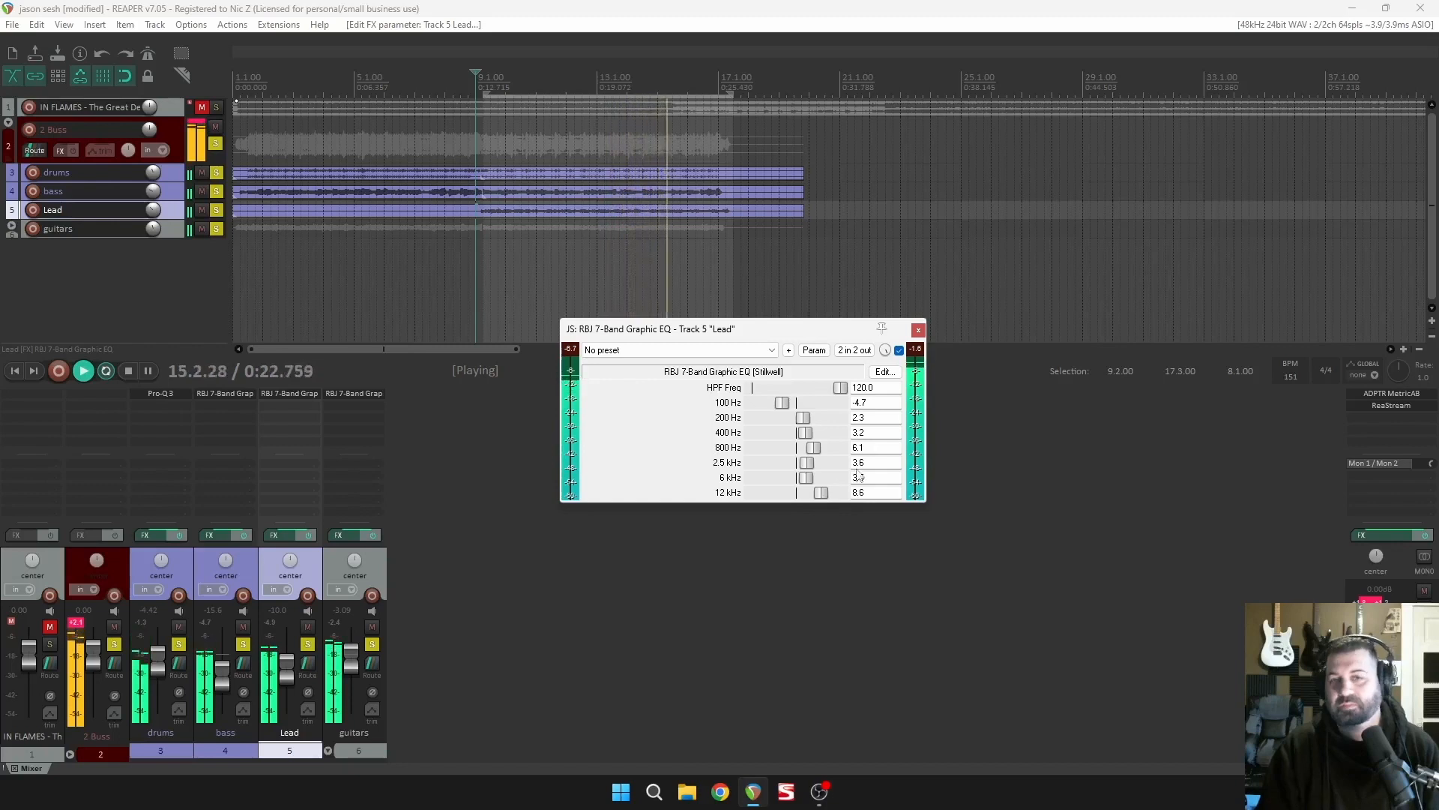
key(space)
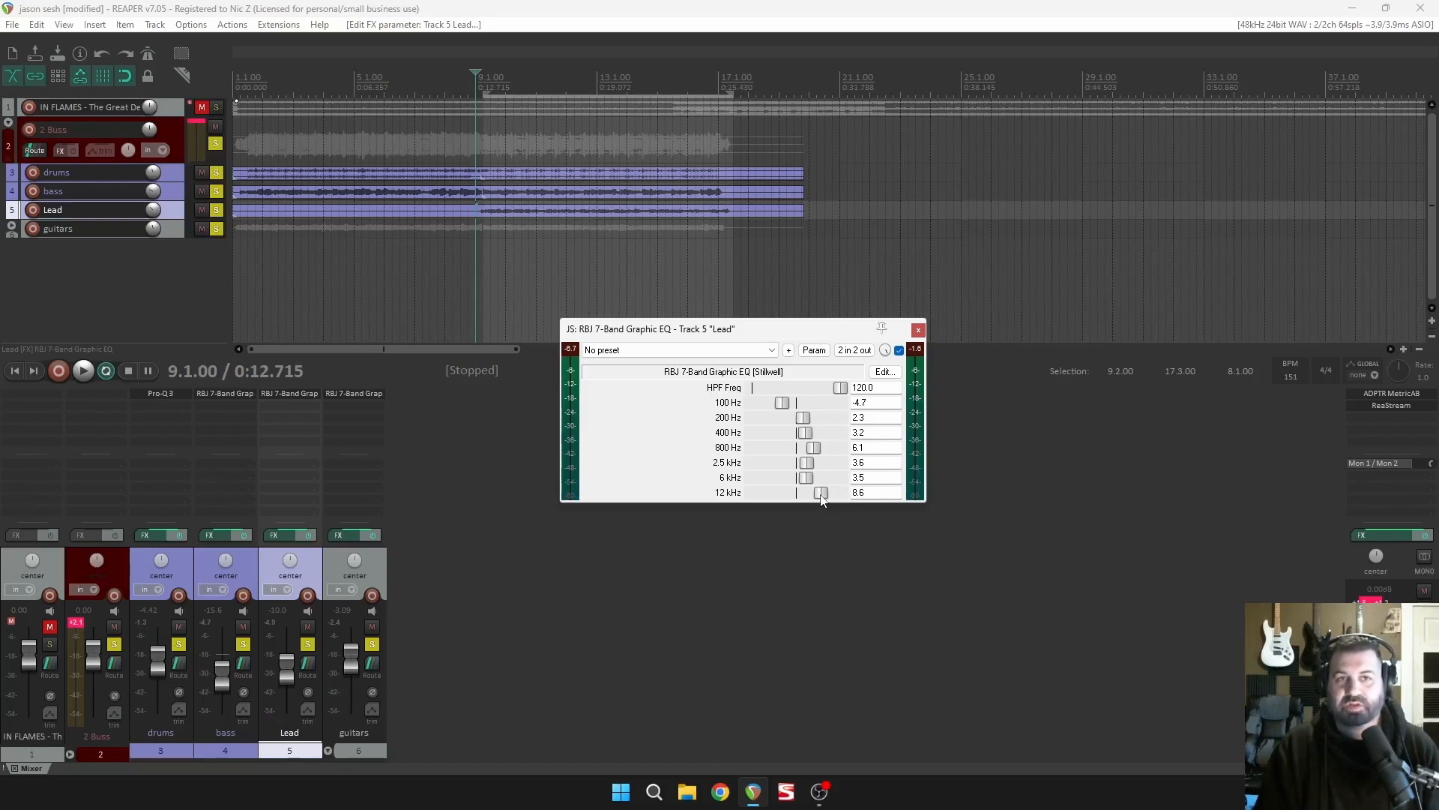
key(space)
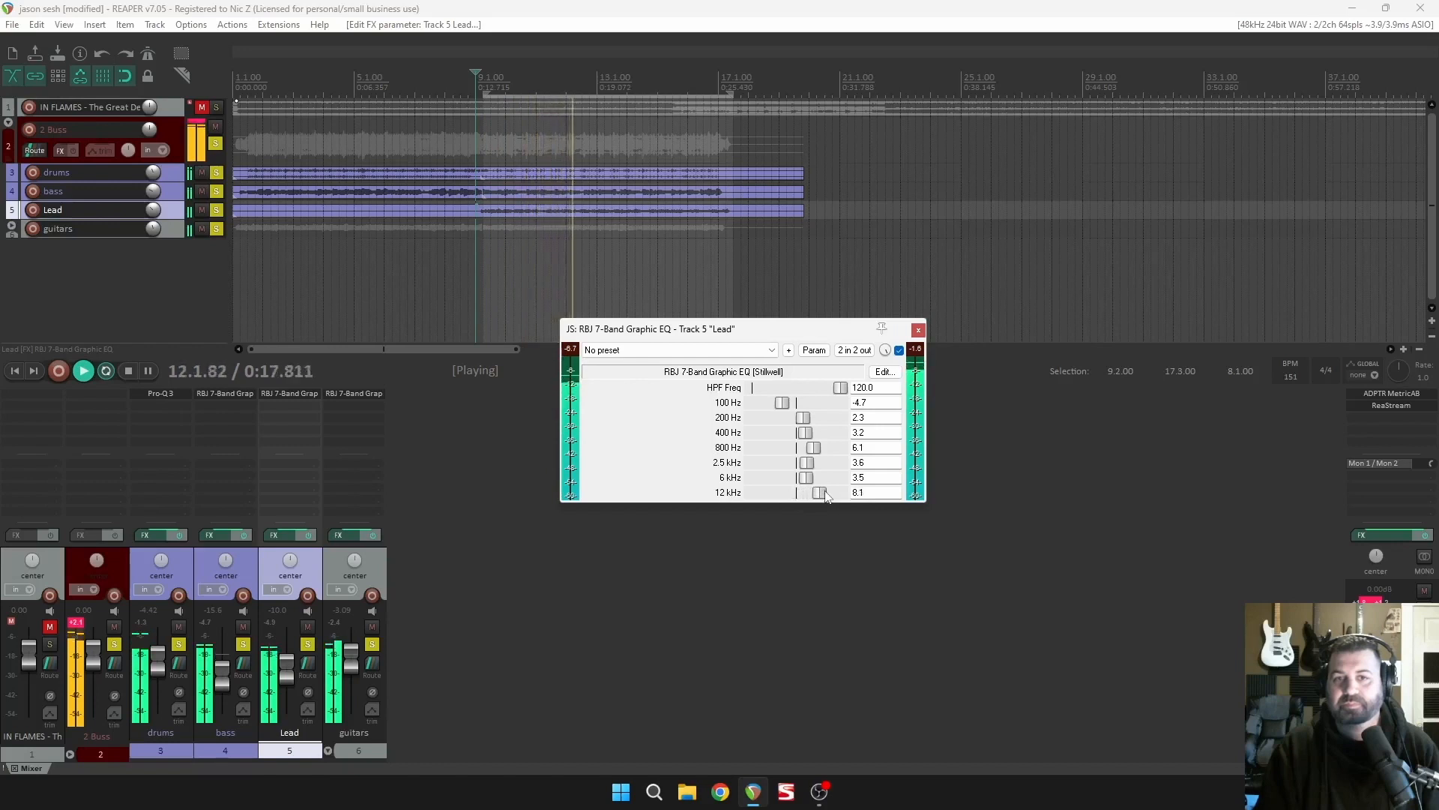
key(space)
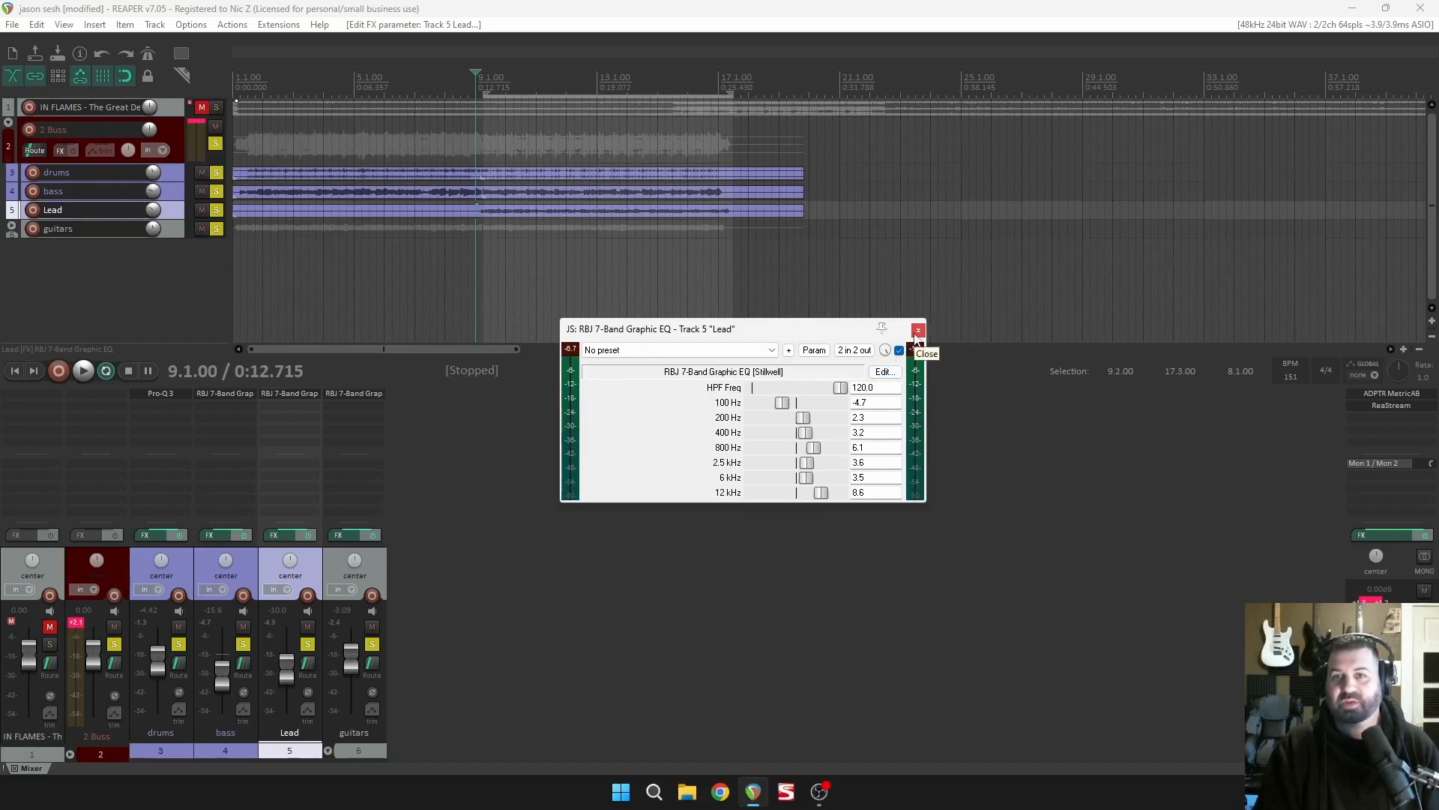
click(917, 331)
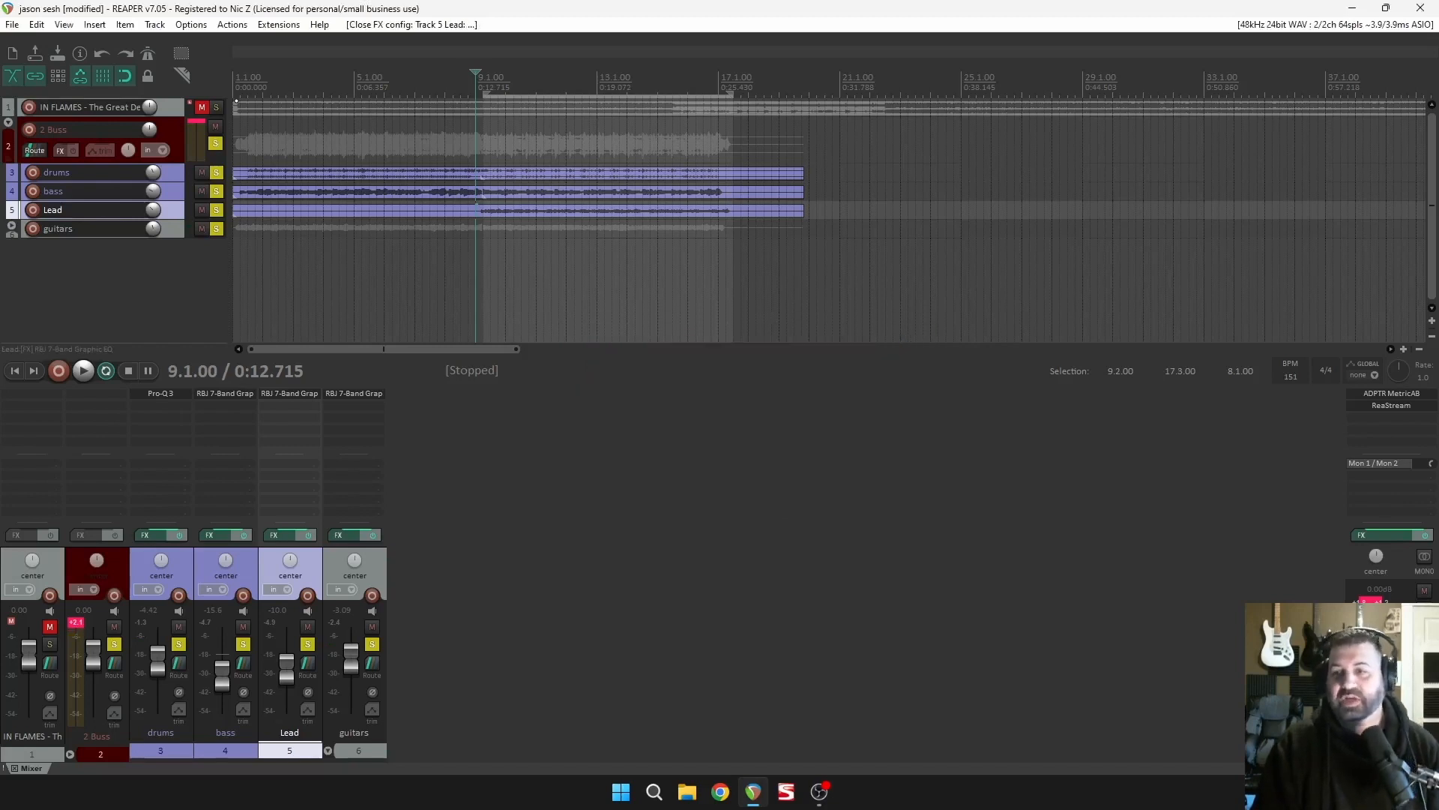
Bypass the FX on the drums, bass, Lead and guitars tracks together and listen to the mix from the start.
click(186, 752)
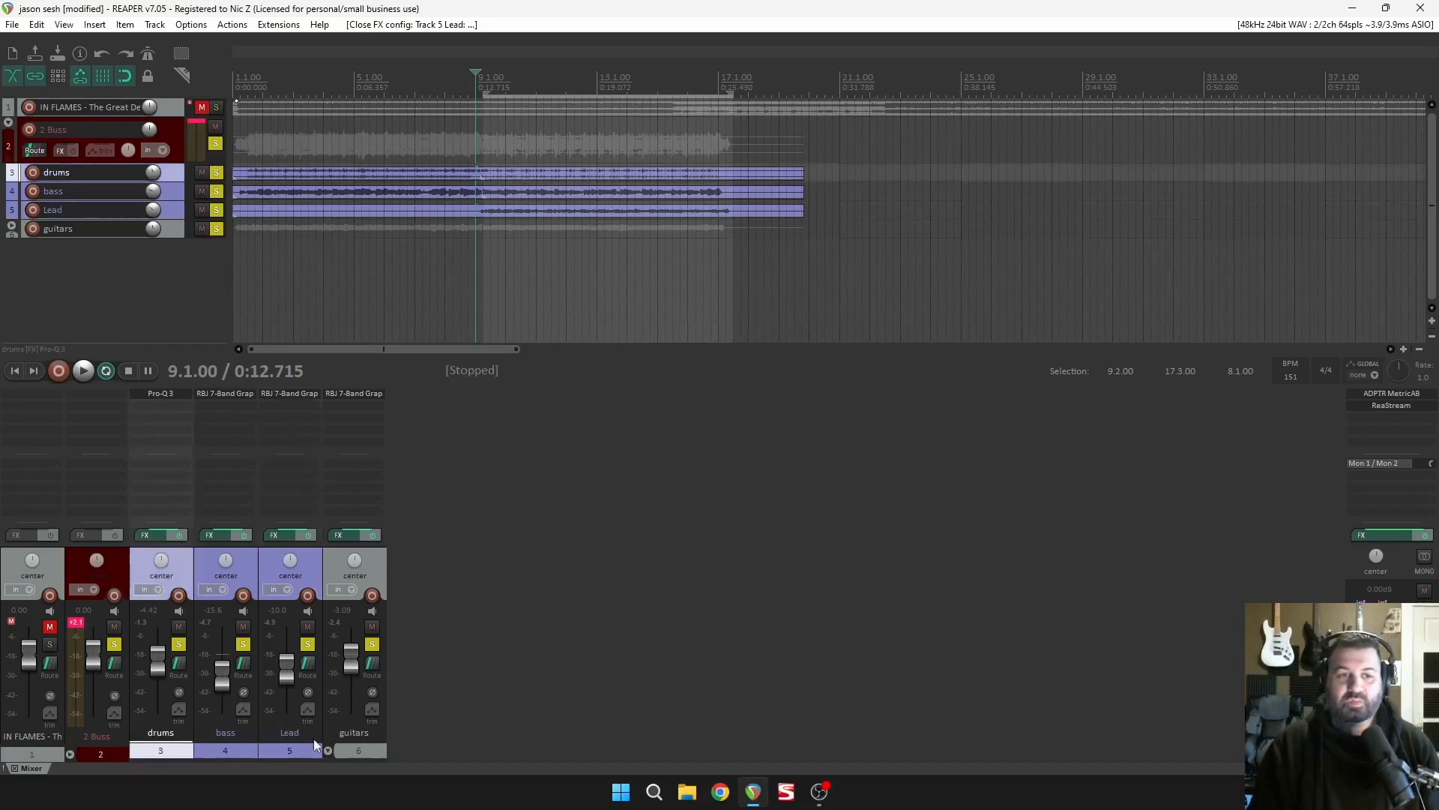
shift+click(362, 752)
click(373, 535)
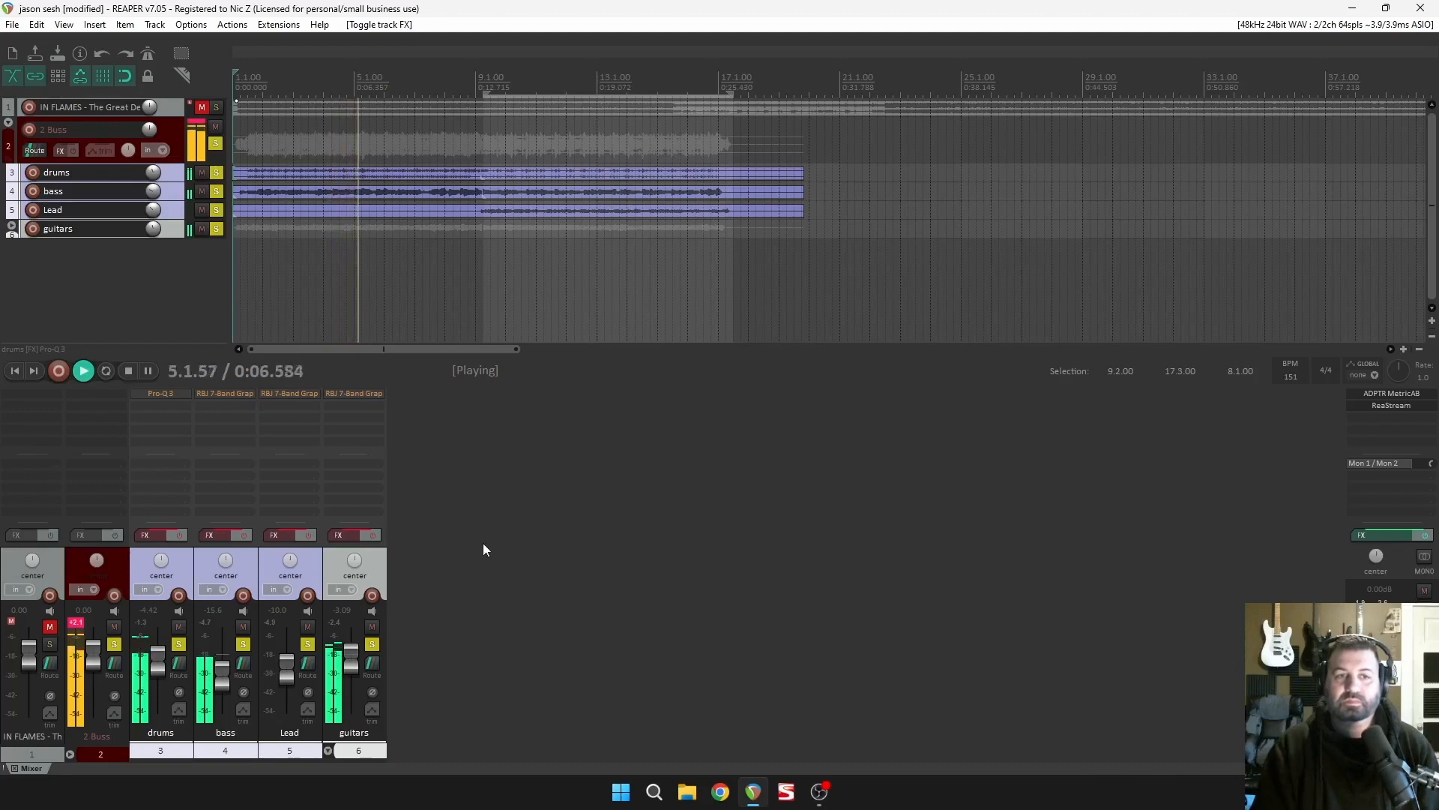
key(space)
Re-enable the FX on the four selected tracks, listen from the start and from bar 9, and clear the track selection.
click(374, 534)
key(space)
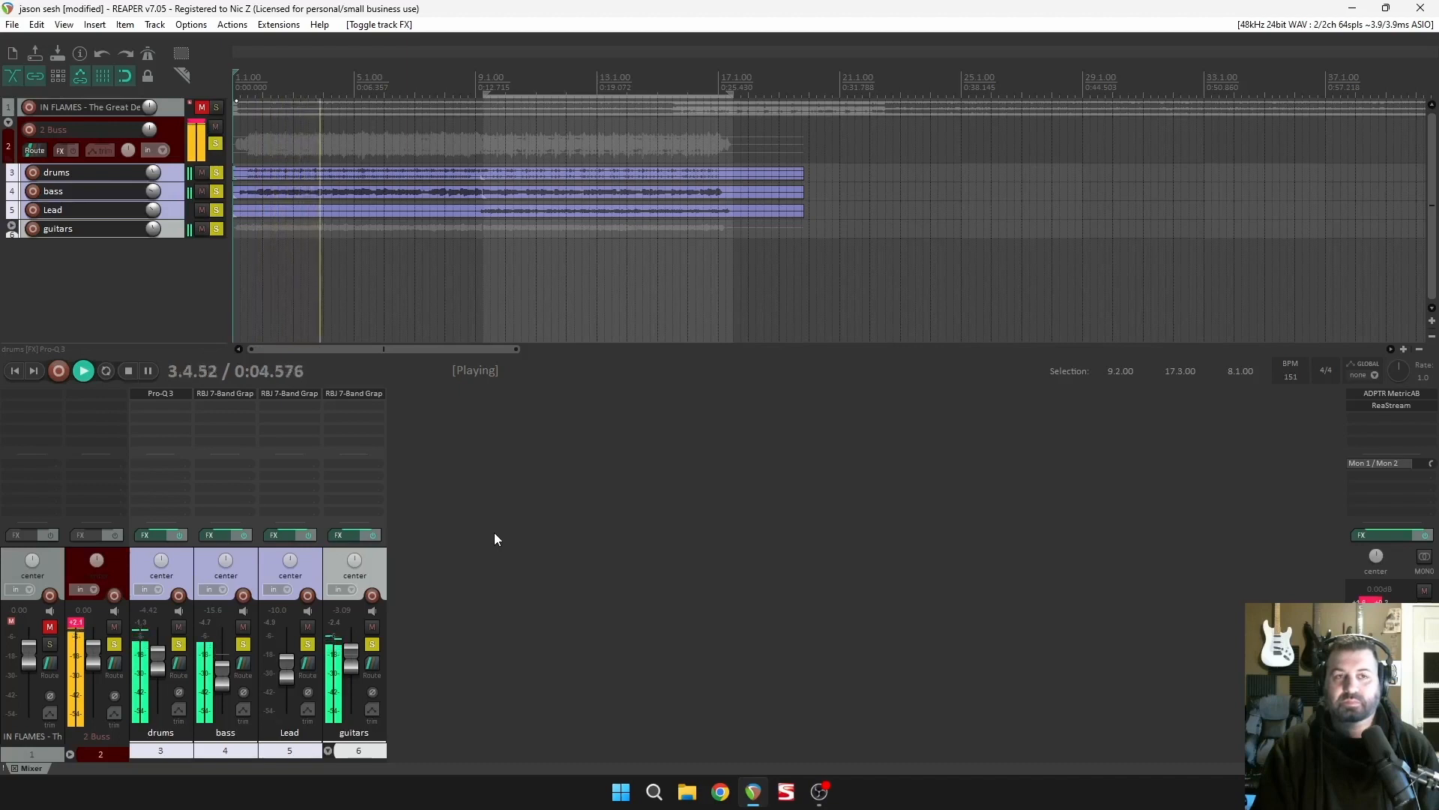
click(483, 48)
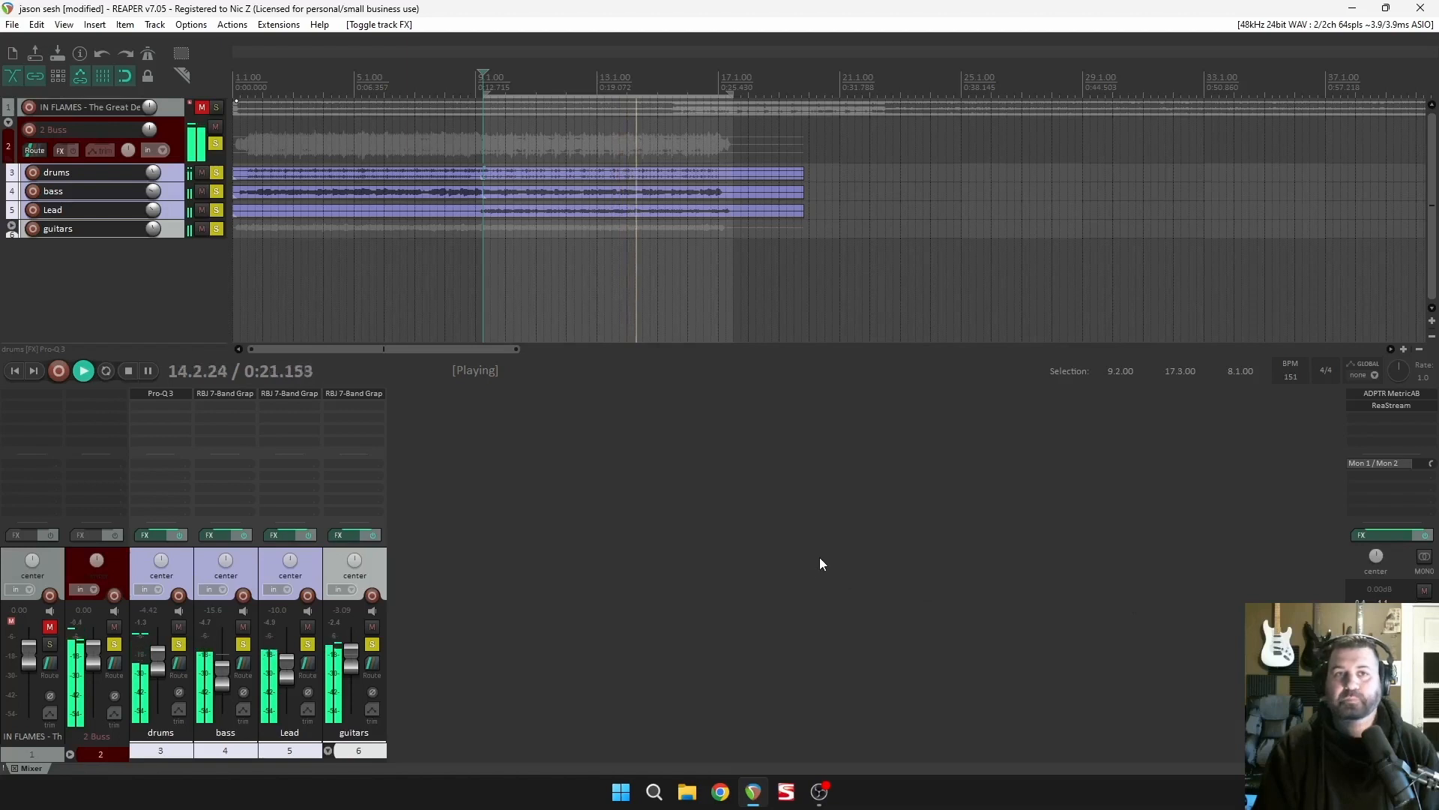
key(space)
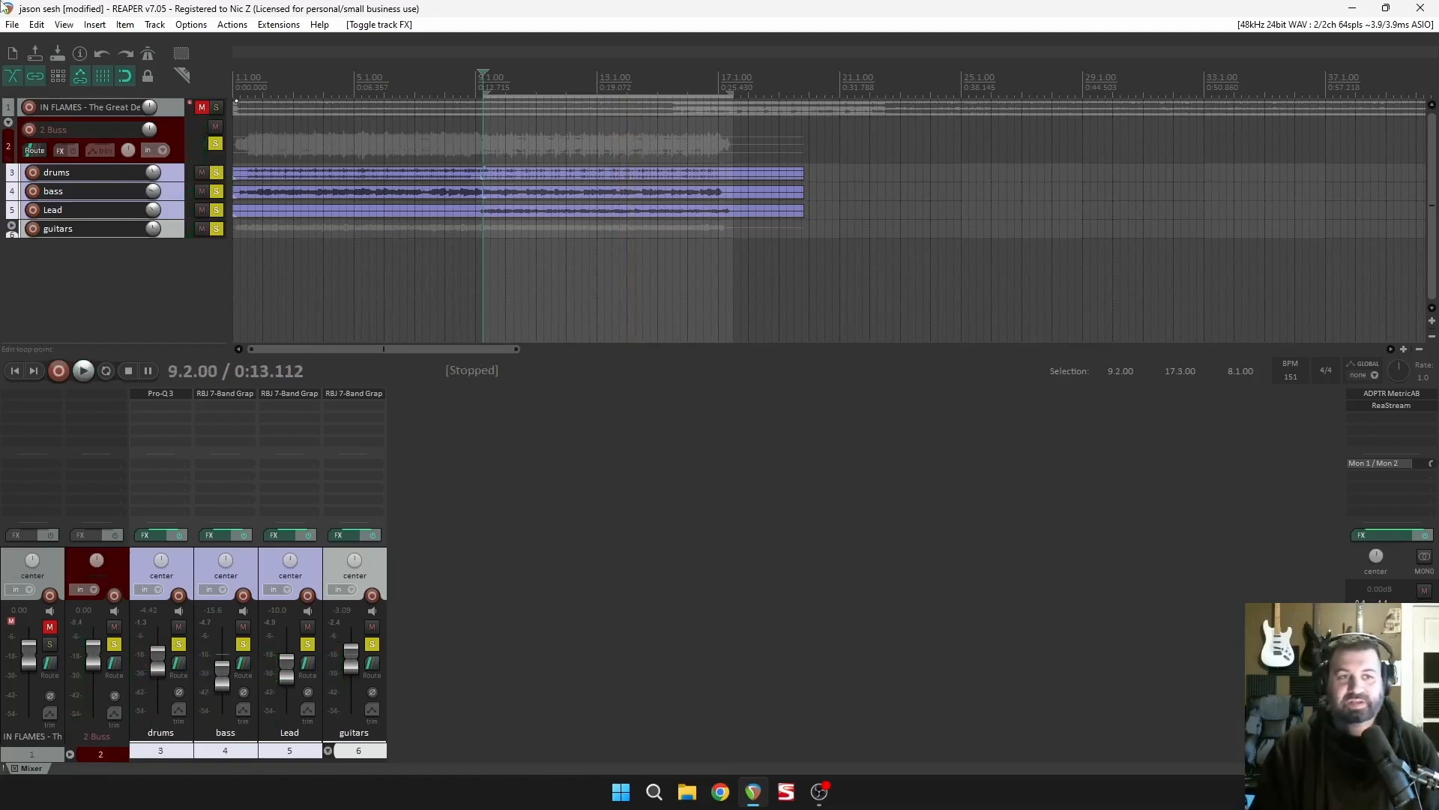
click(607, 556)
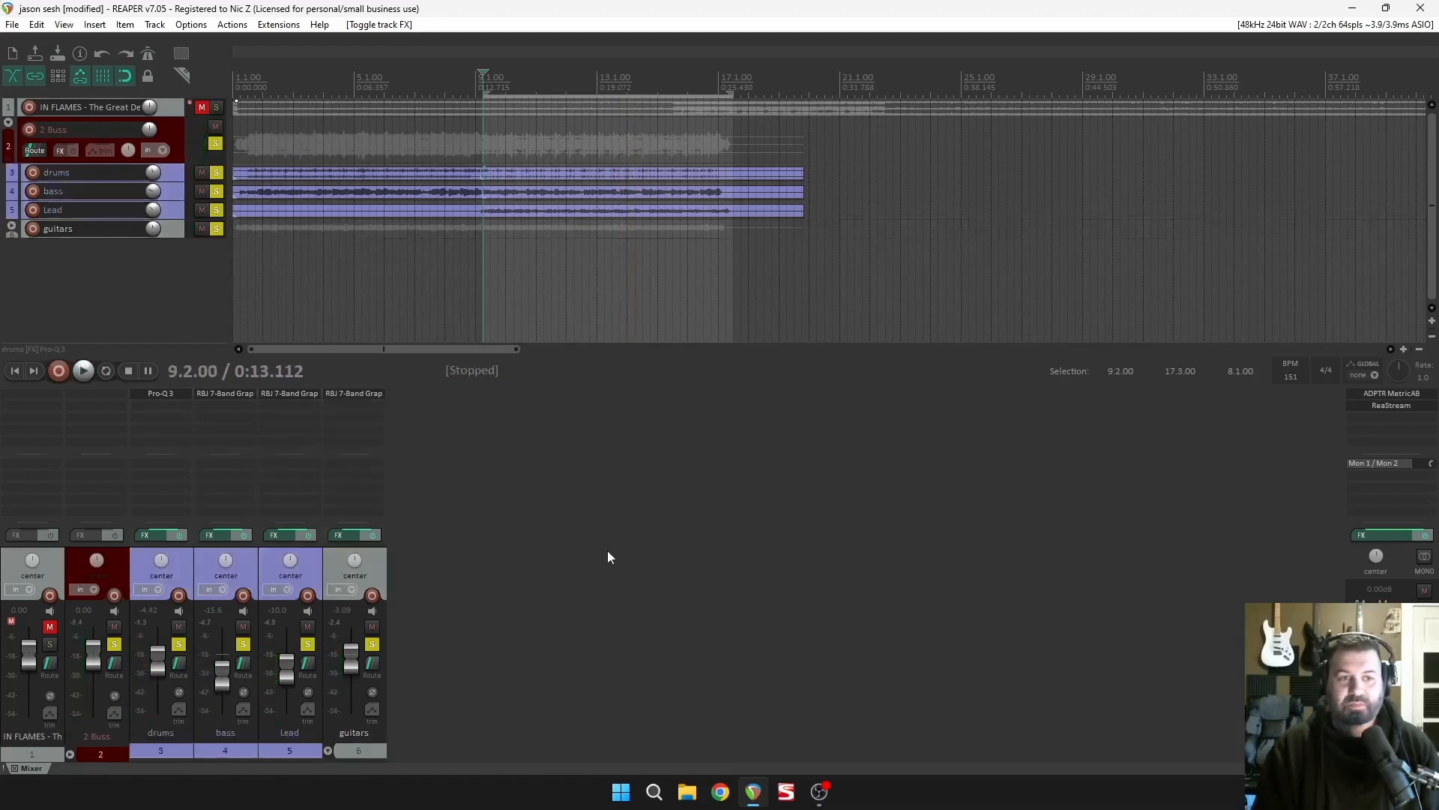
Select the drums track and review the EQ settings on the bass and guitars tracks, closing each EQ again.
click(184, 566)
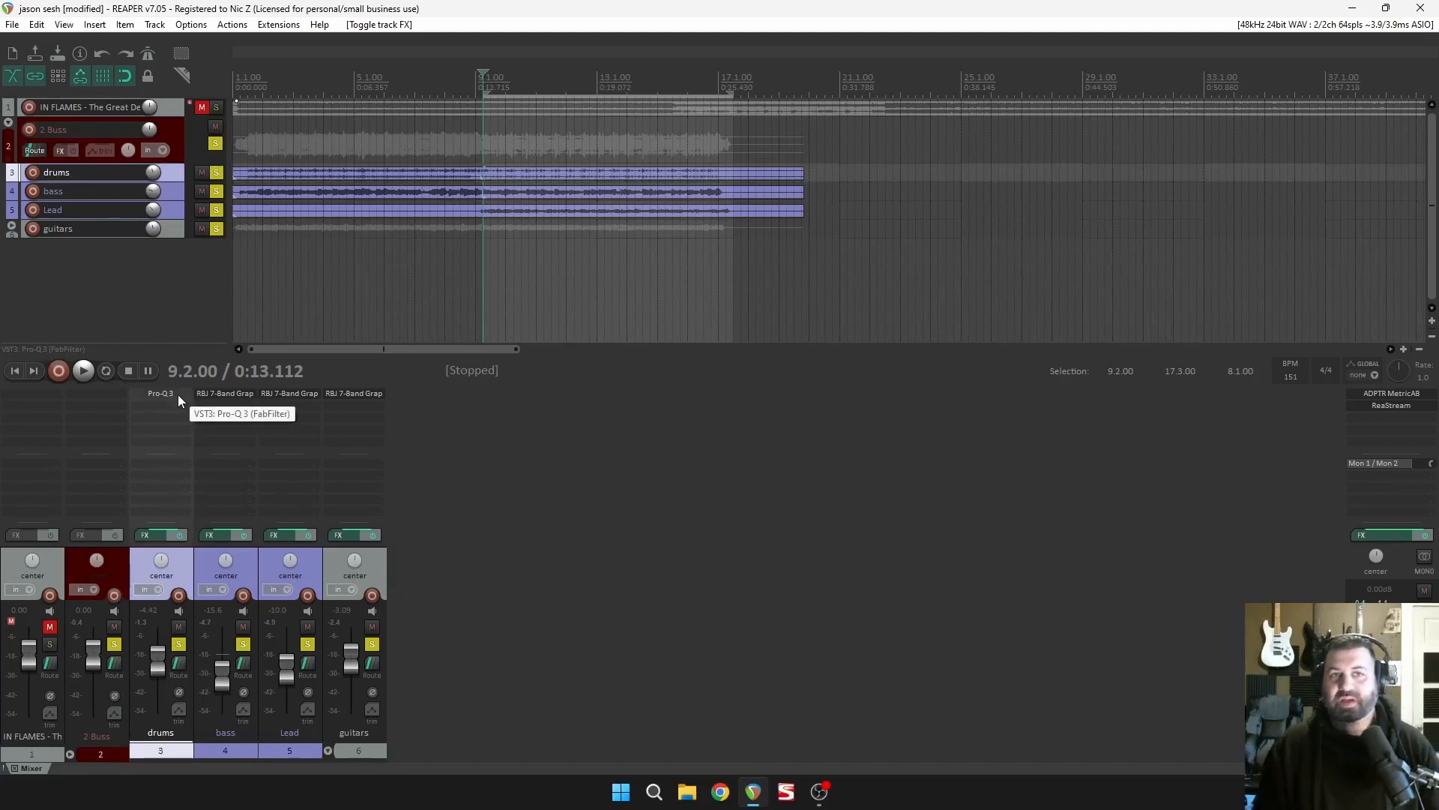
click(229, 393)
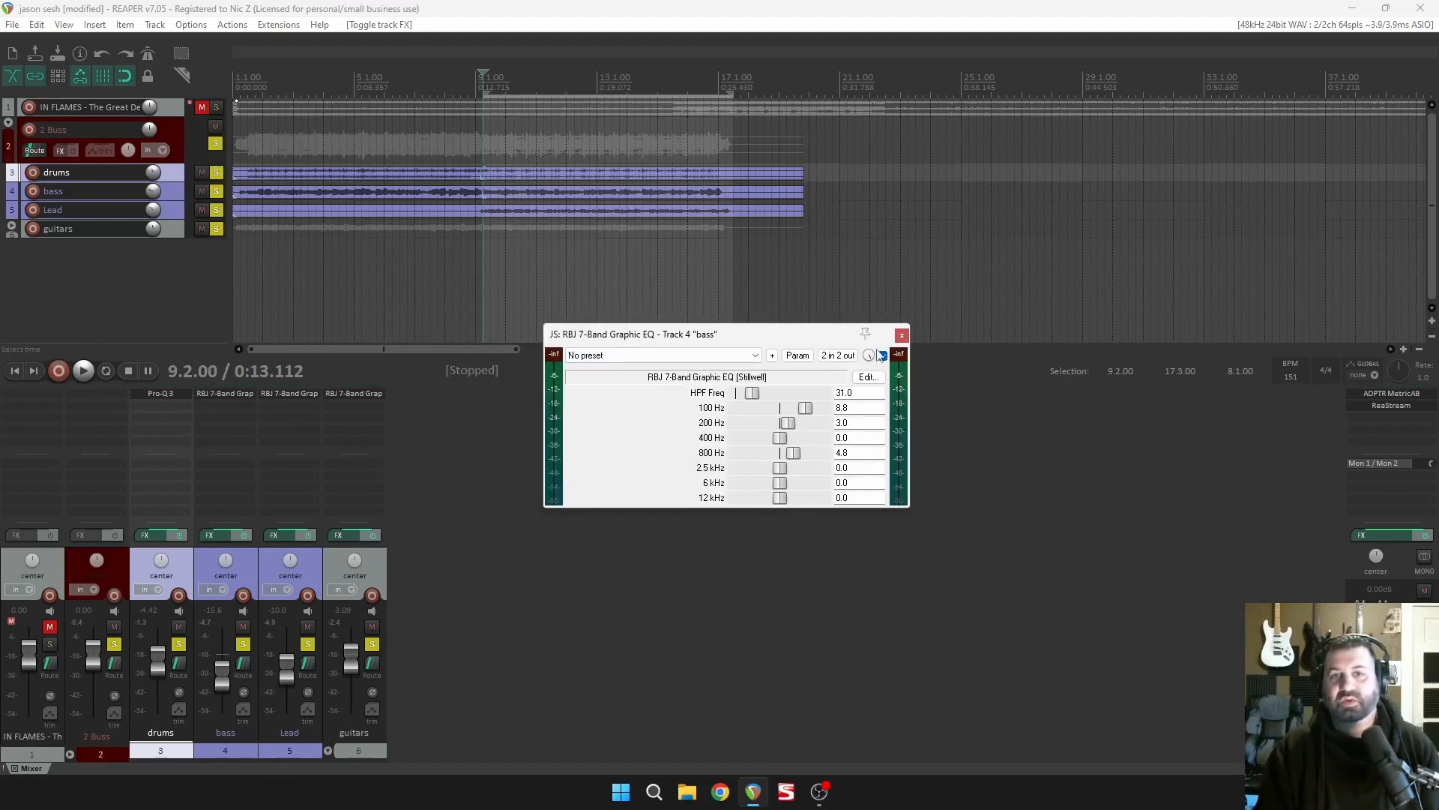
click(894, 335)
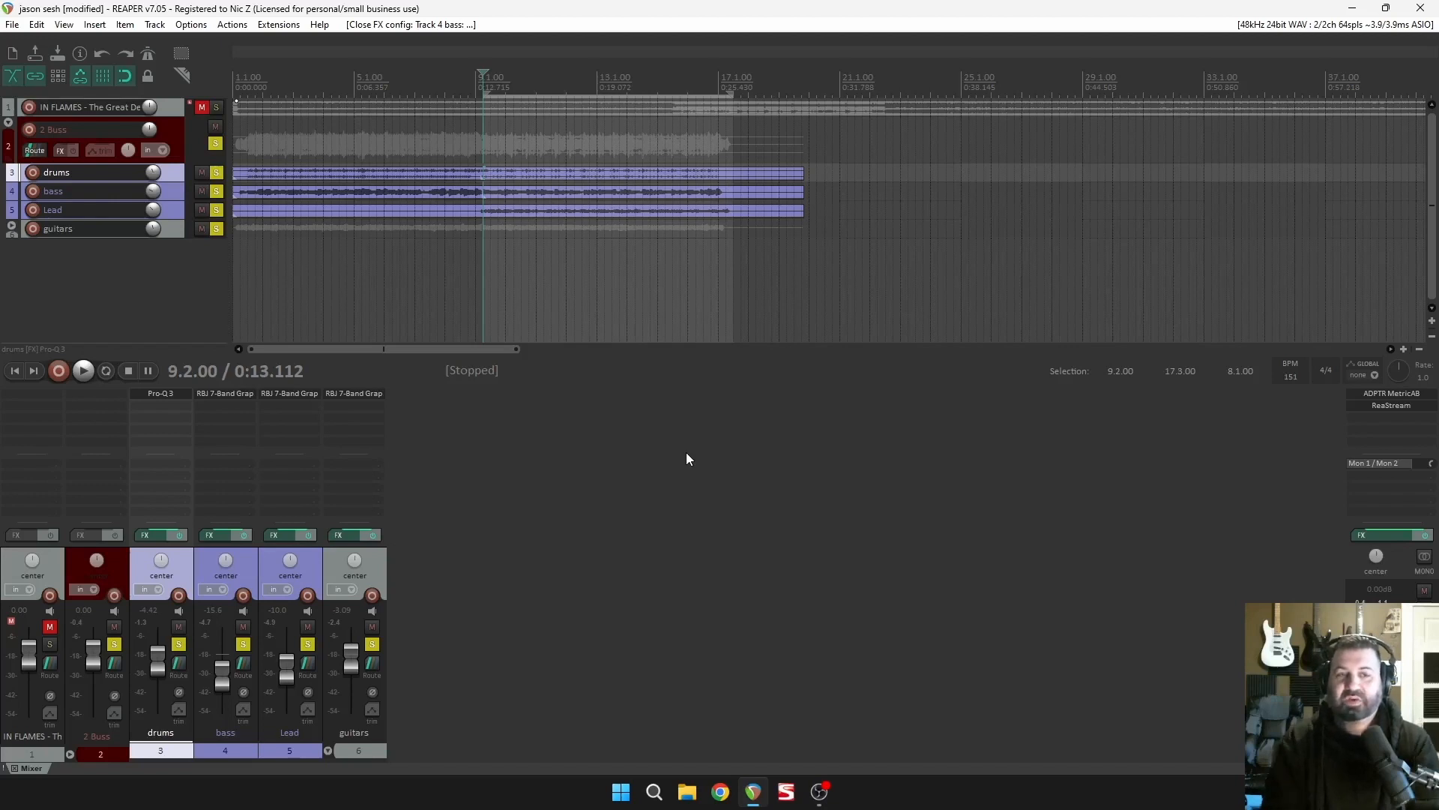
click(378, 393)
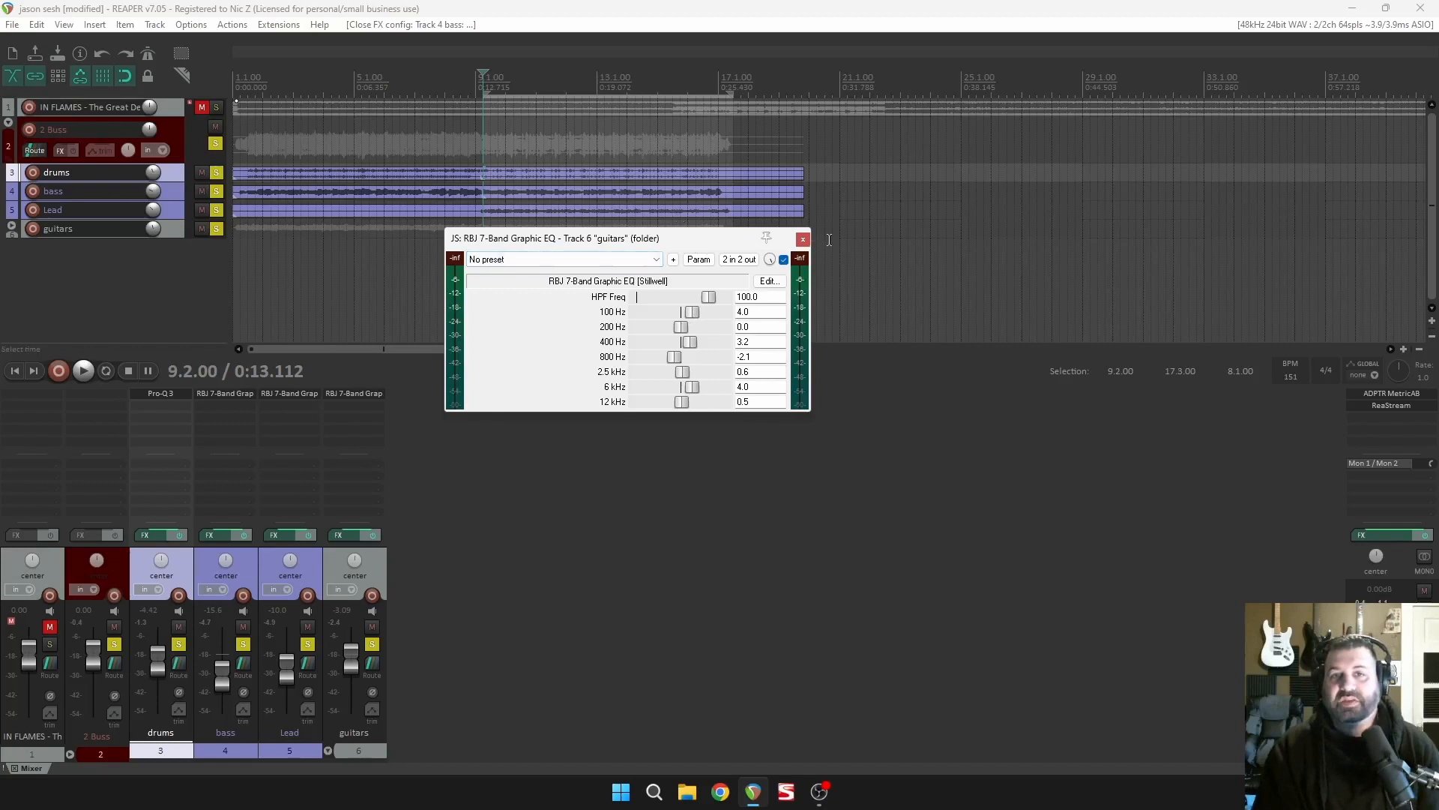
click(803, 239)
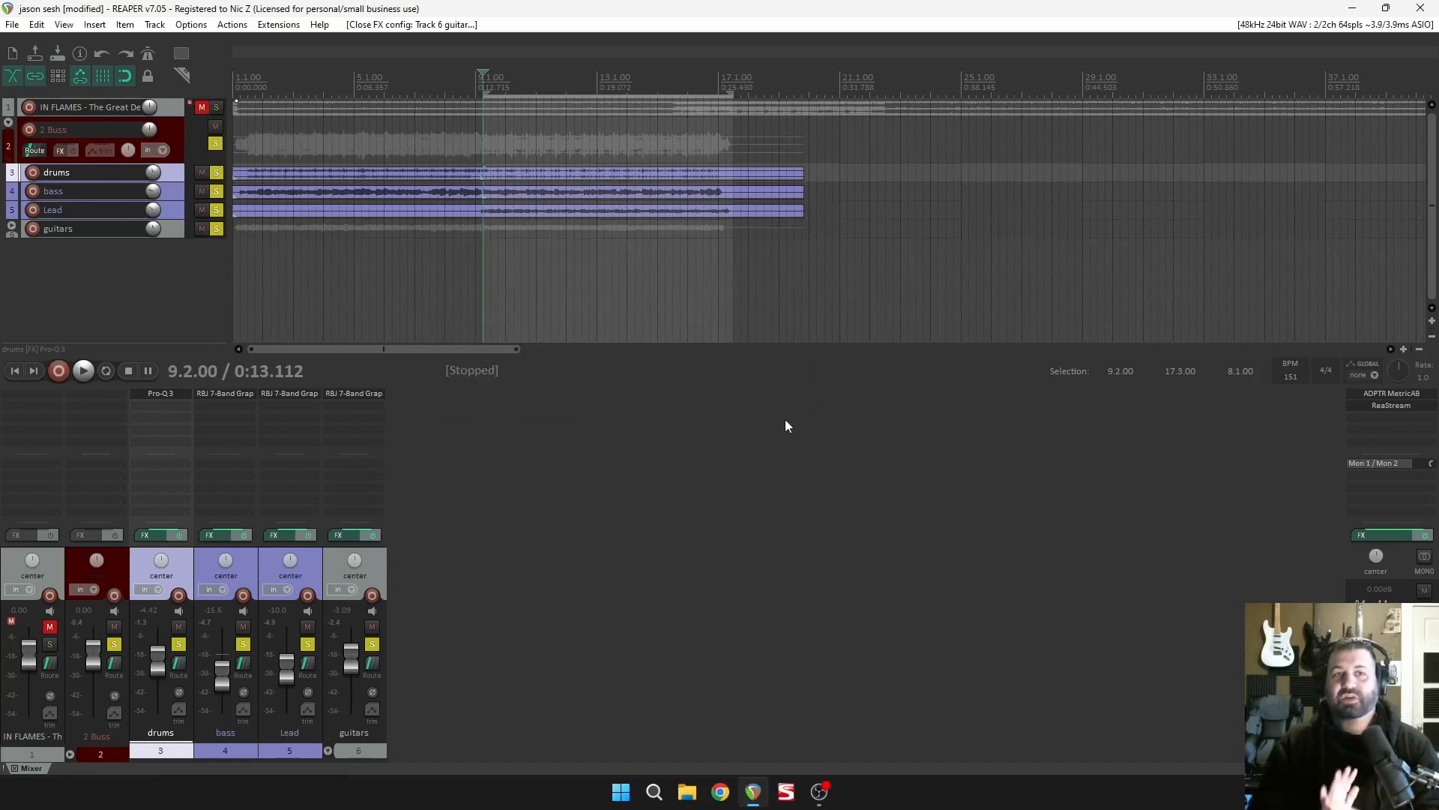
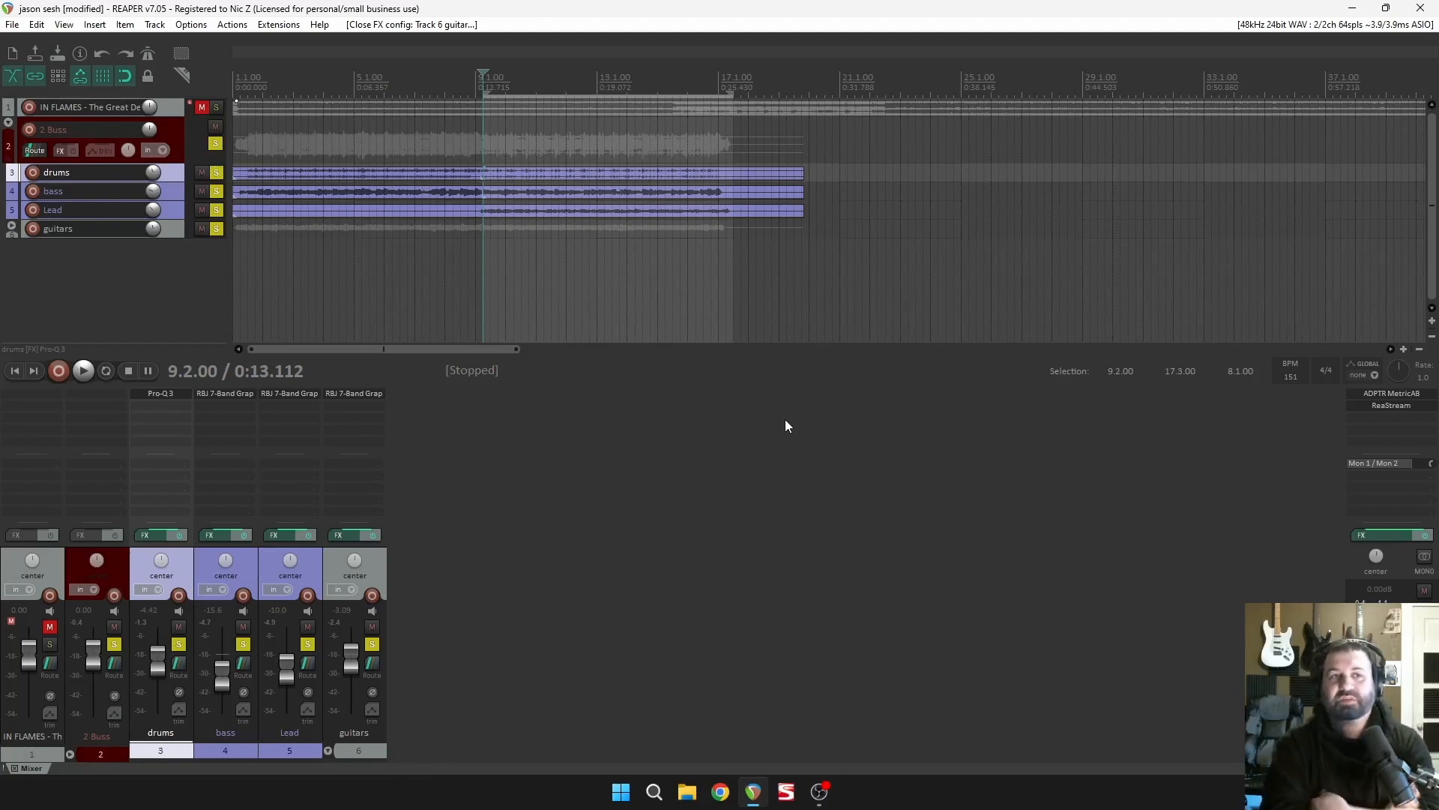
Add the VST3 SSLChannel Stereo (Waves) plugin to the 2 Buss and move its window clear of the mixer.
double_click(74, 394)
text(ssl)
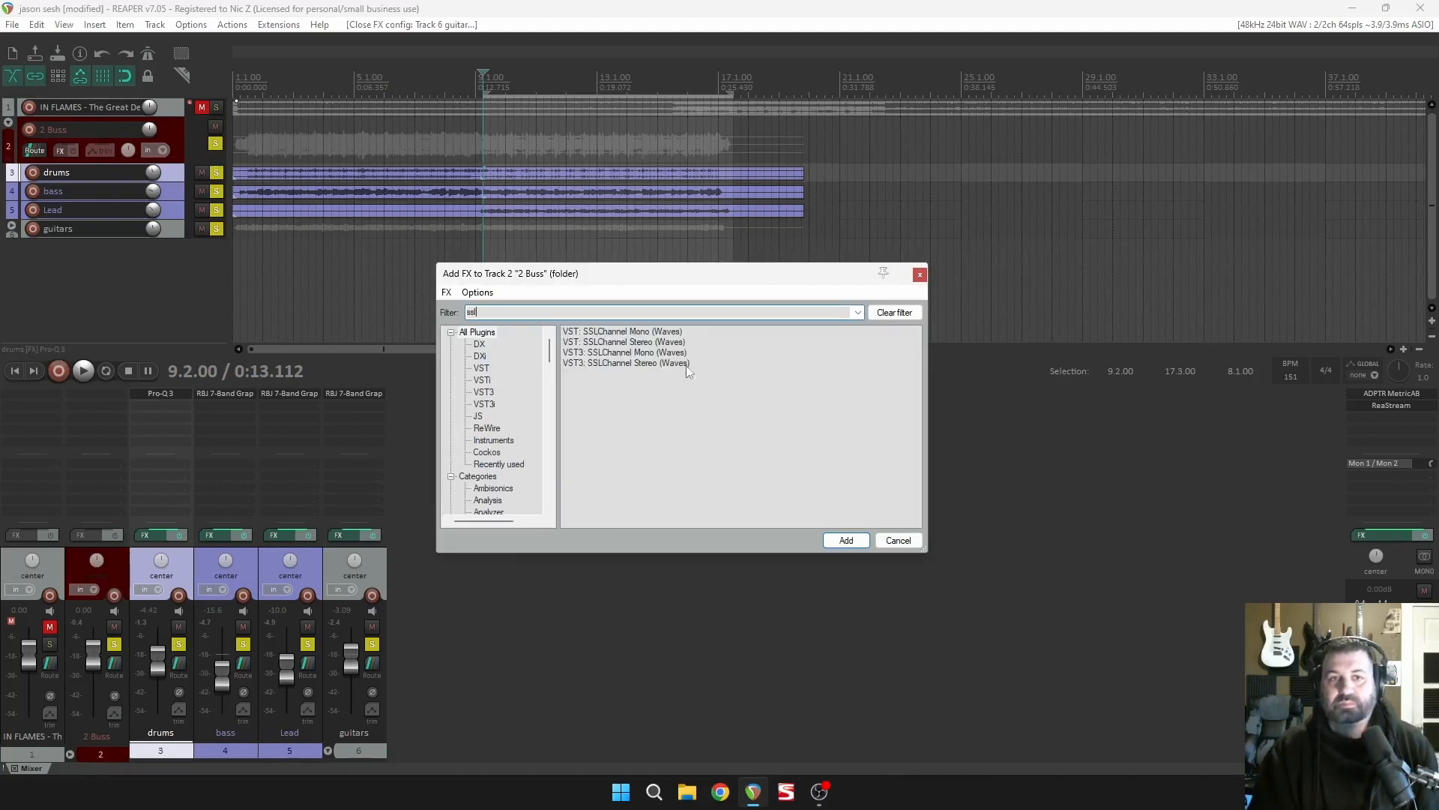
click(659, 364)
click(836, 542)
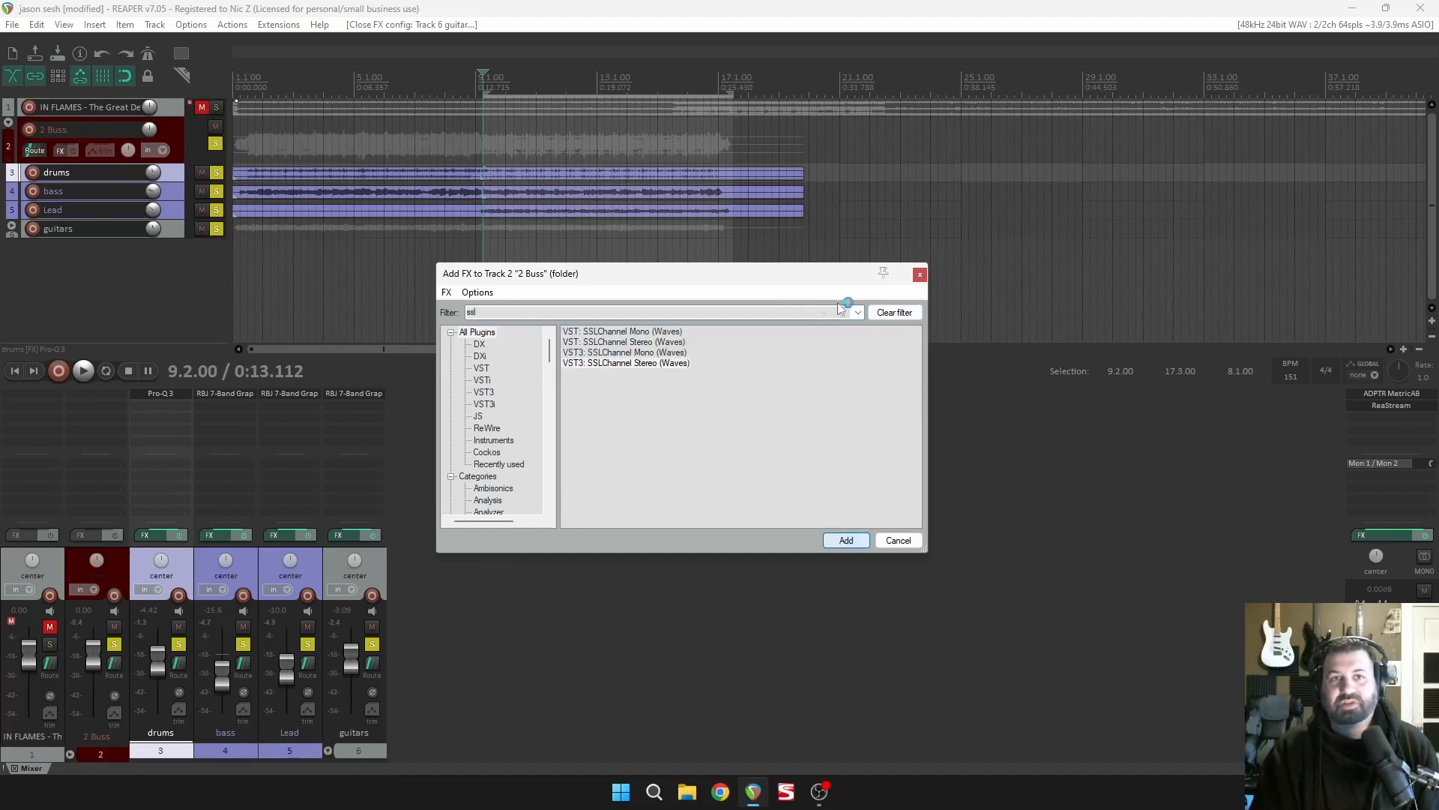
drag(209, 54, 943, 113)
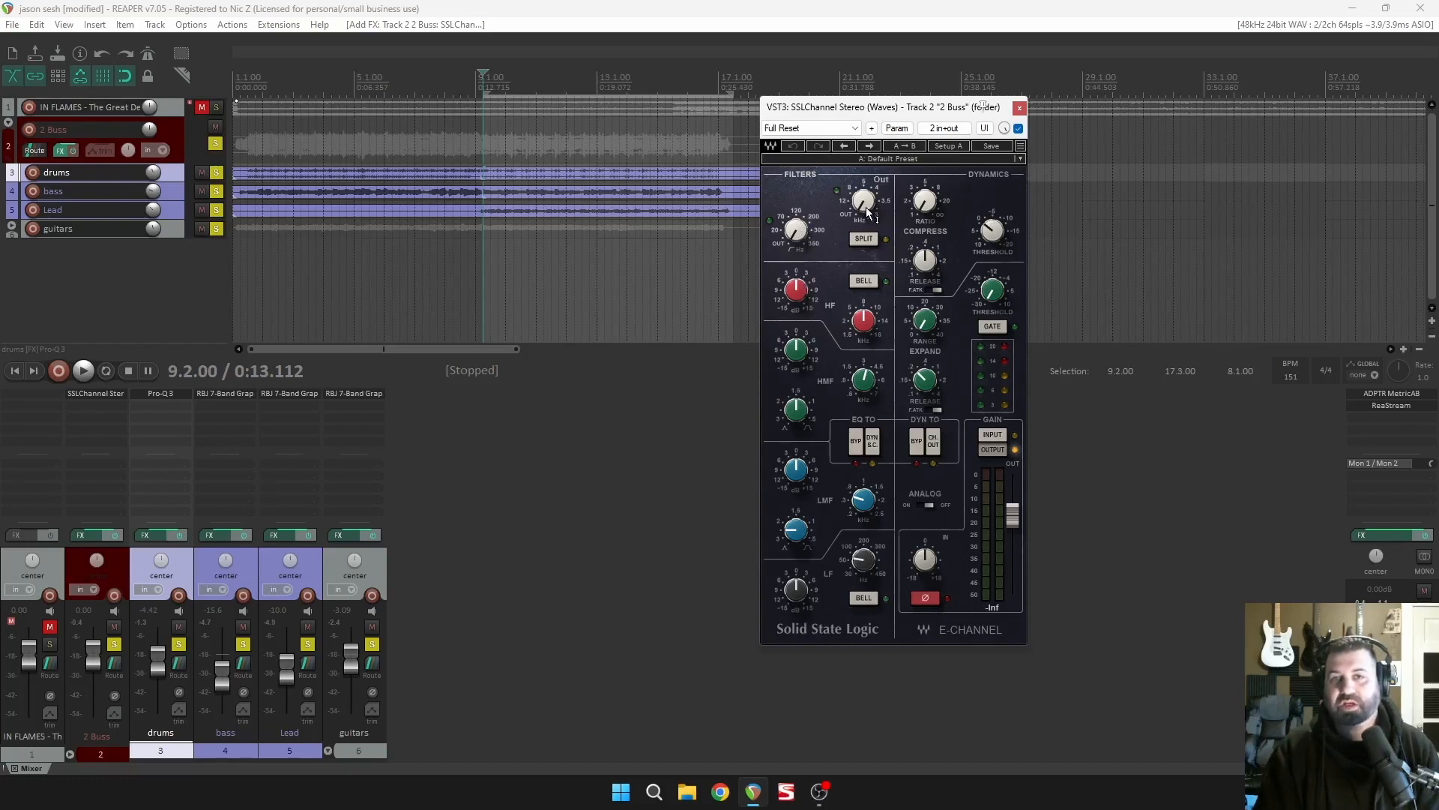
Sweep the SSLChannel's high-pass and low-pass filters to the end of their range and return both to Out.
drag(796, 230, 796, 211)
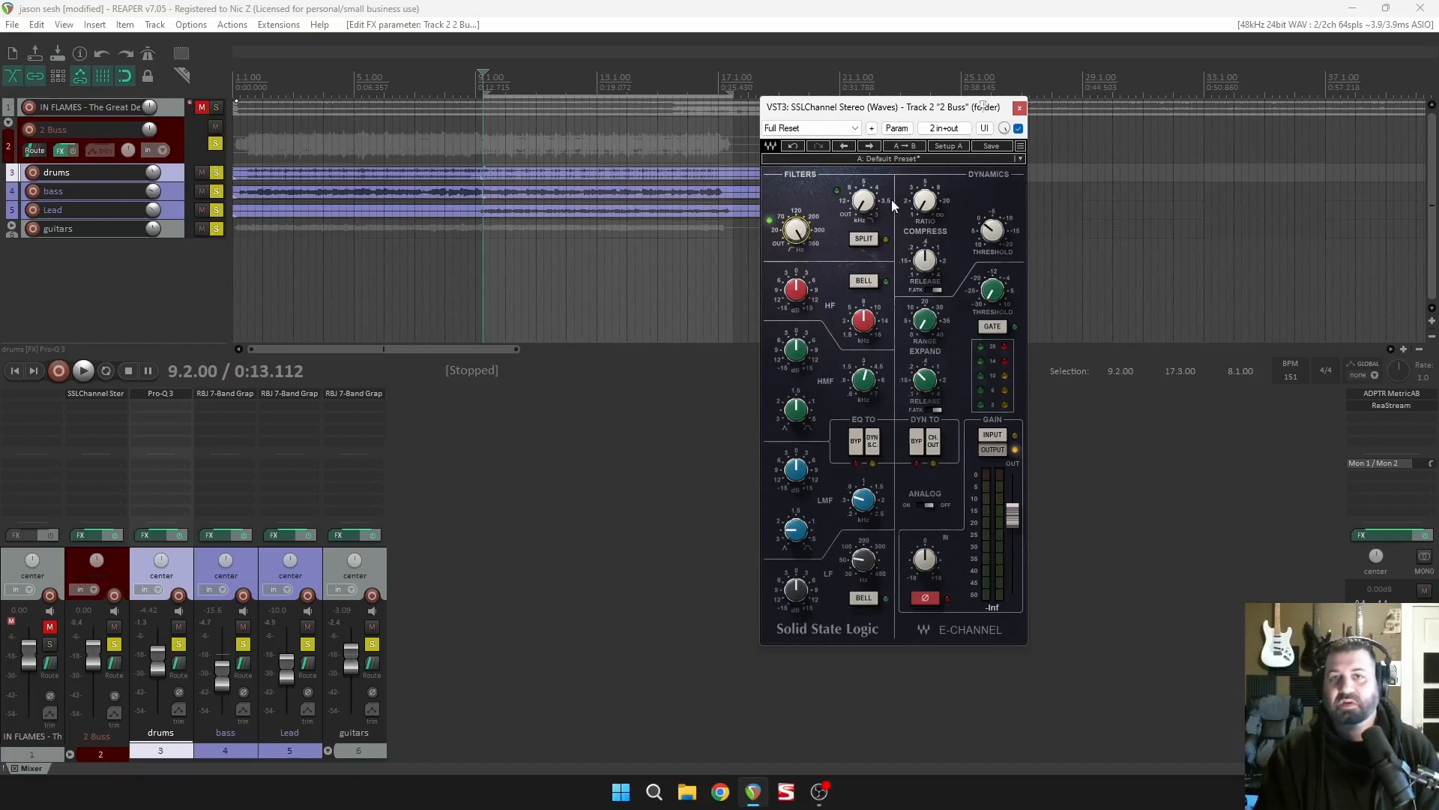
drag(874, 204, 873, 216)
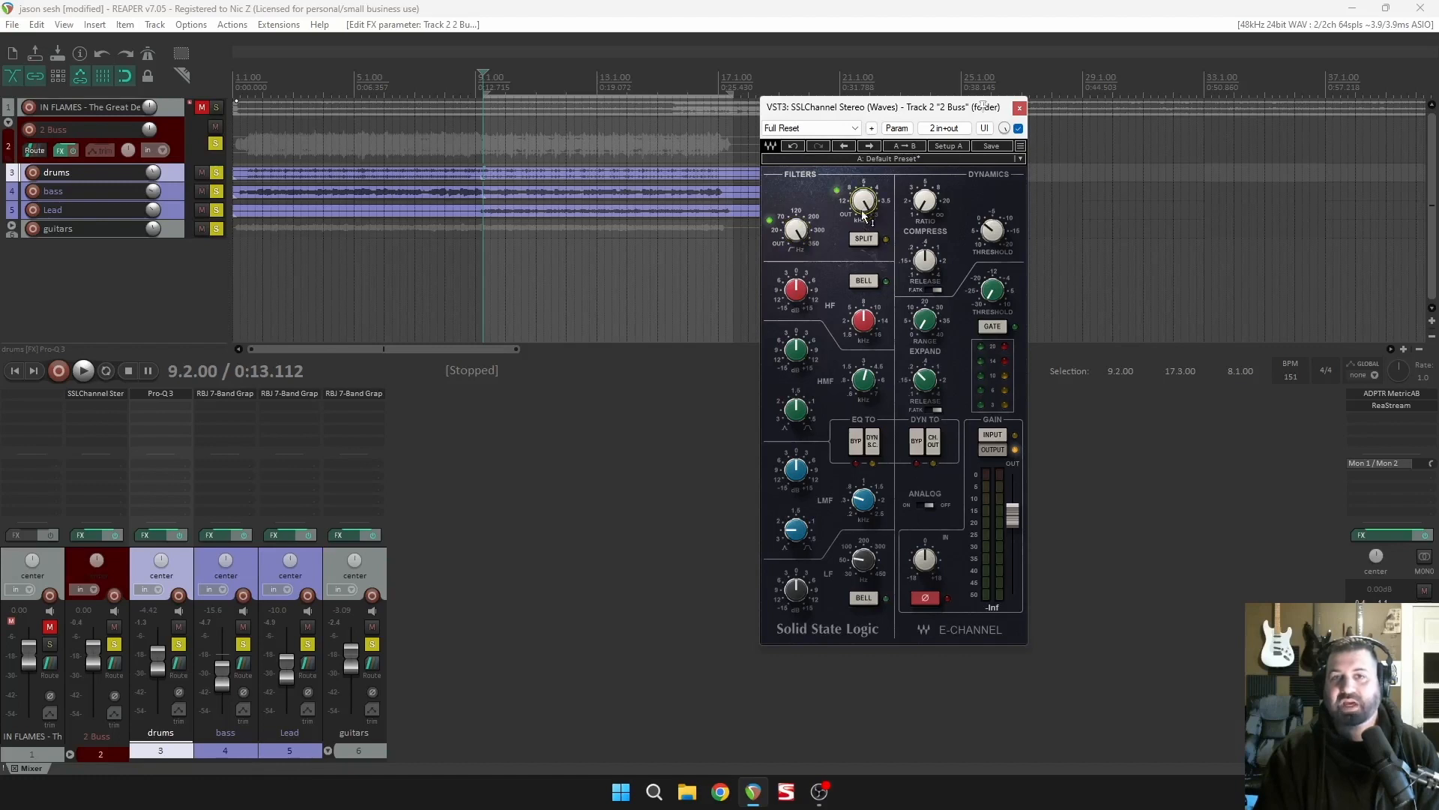
drag(864, 201, 863, 189)
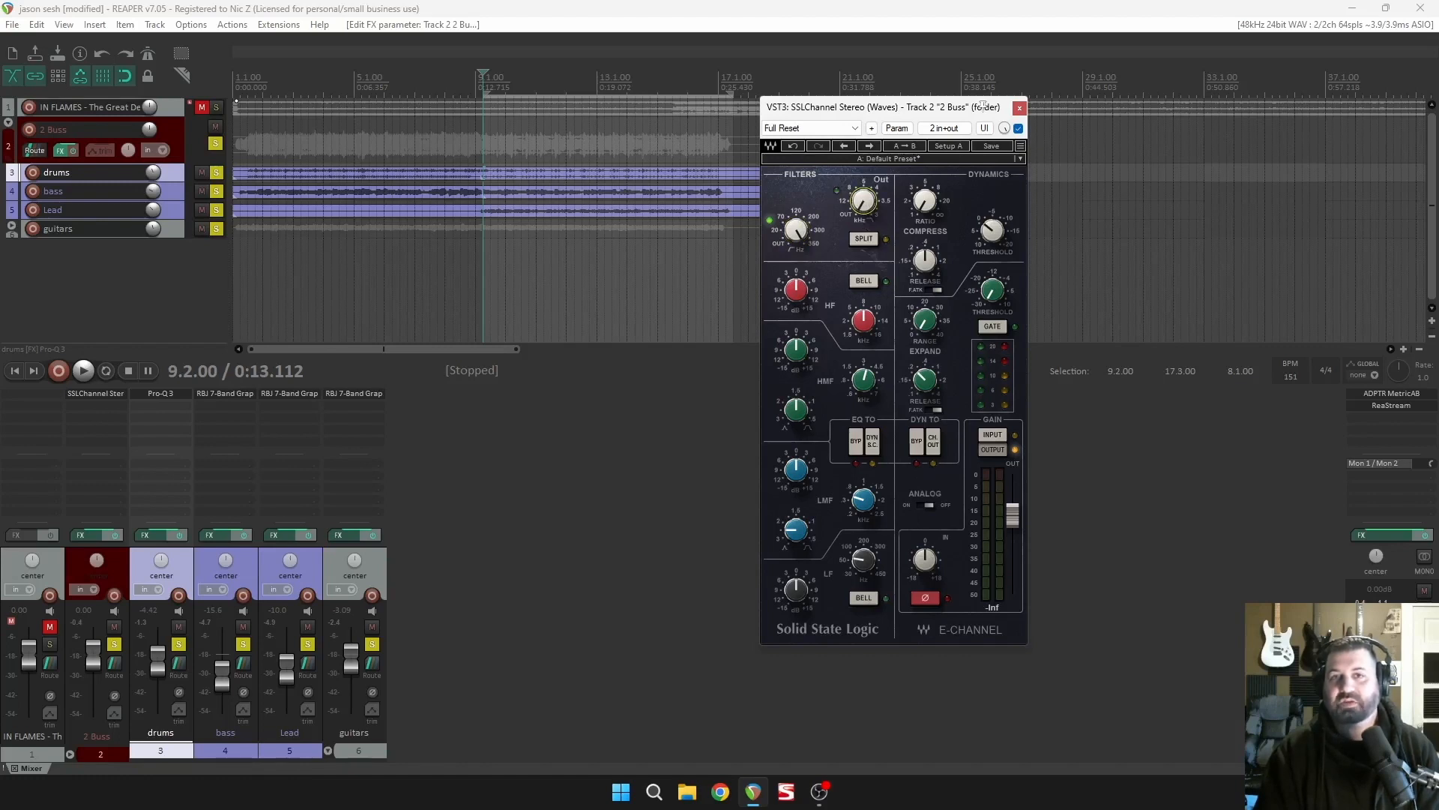
drag(799, 224, 799, 277)
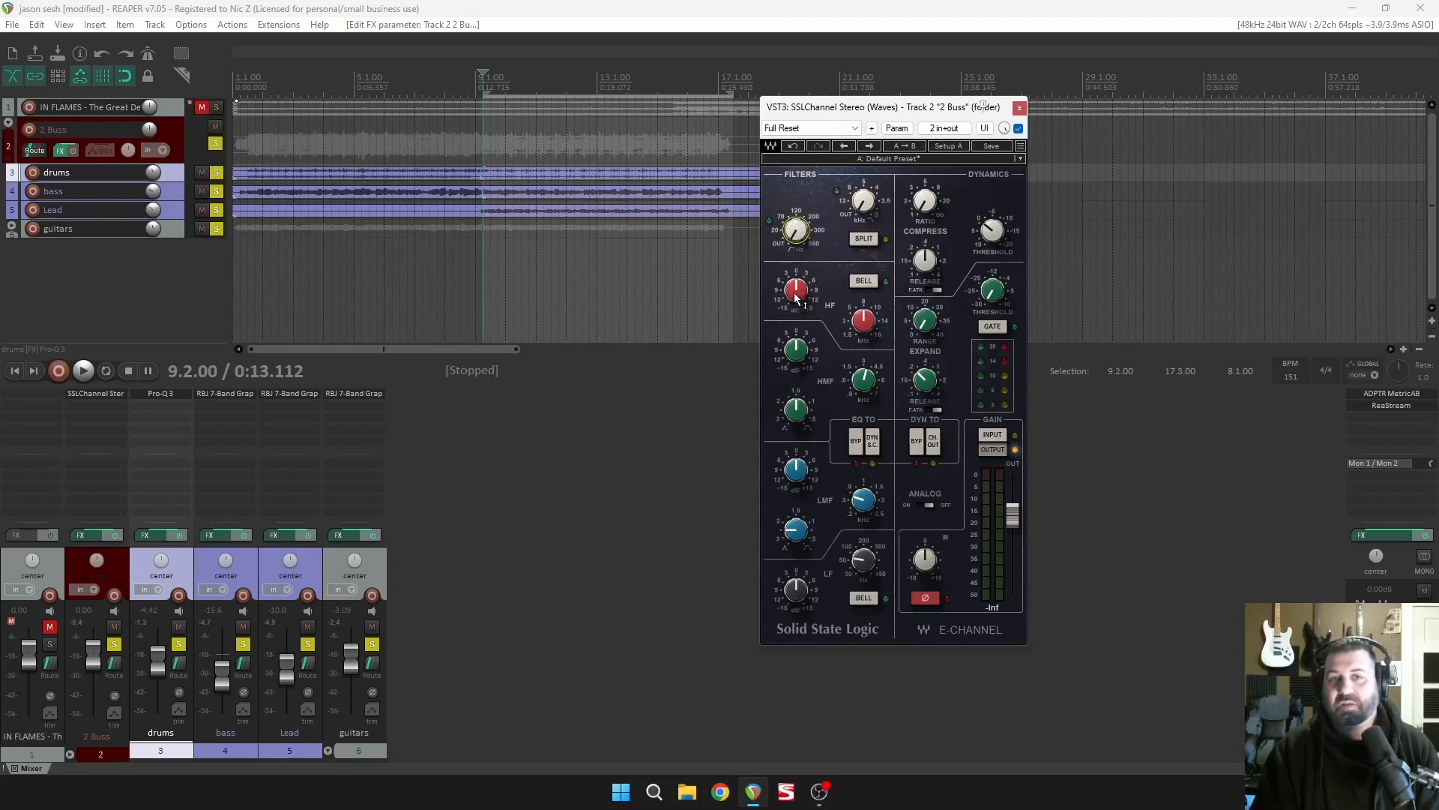
Boost the SSLChannel's HF band slightly, nudge its LF gain, and raise the LMF frequency while adjusting the LMF Q.
click(863, 284)
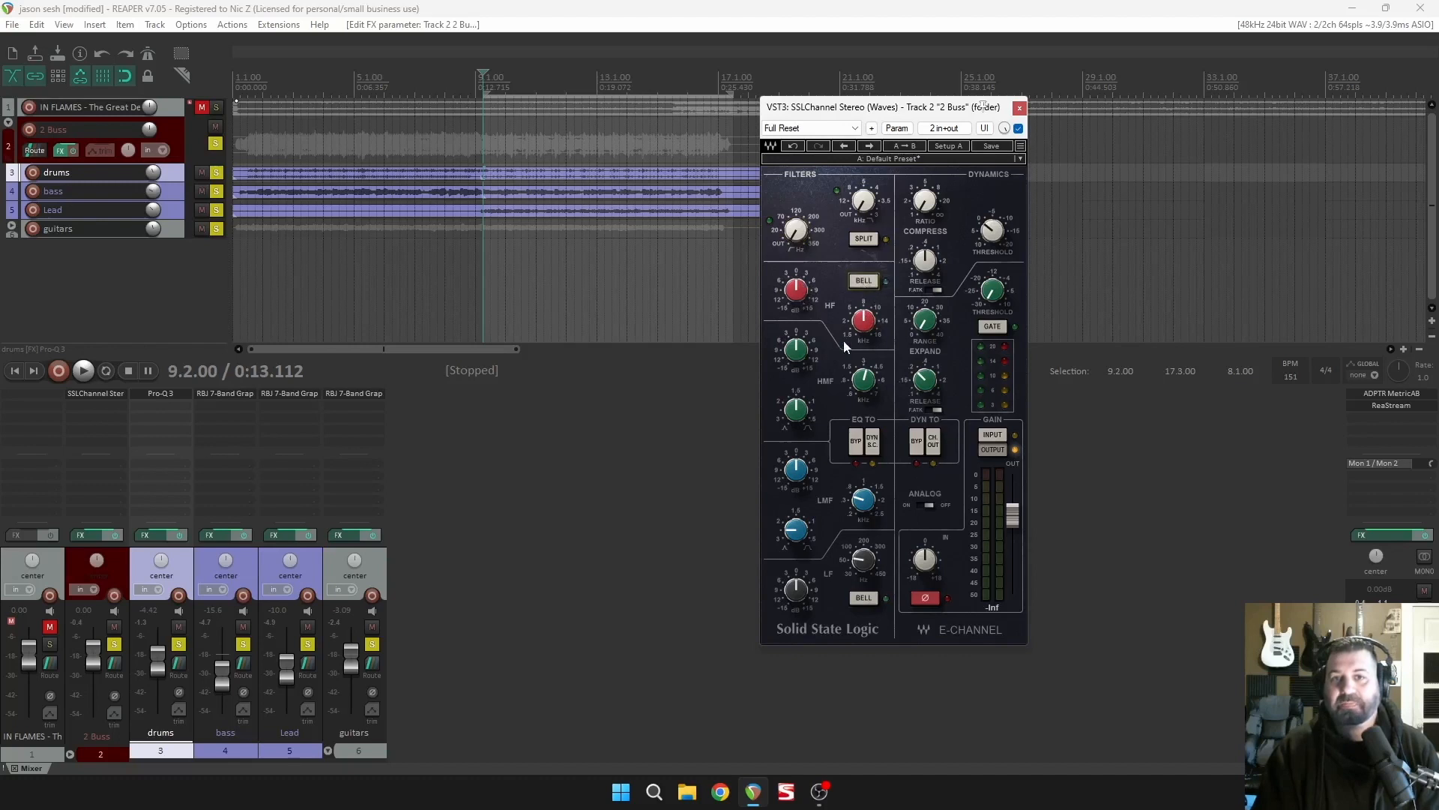
drag(868, 321, 801, 292)
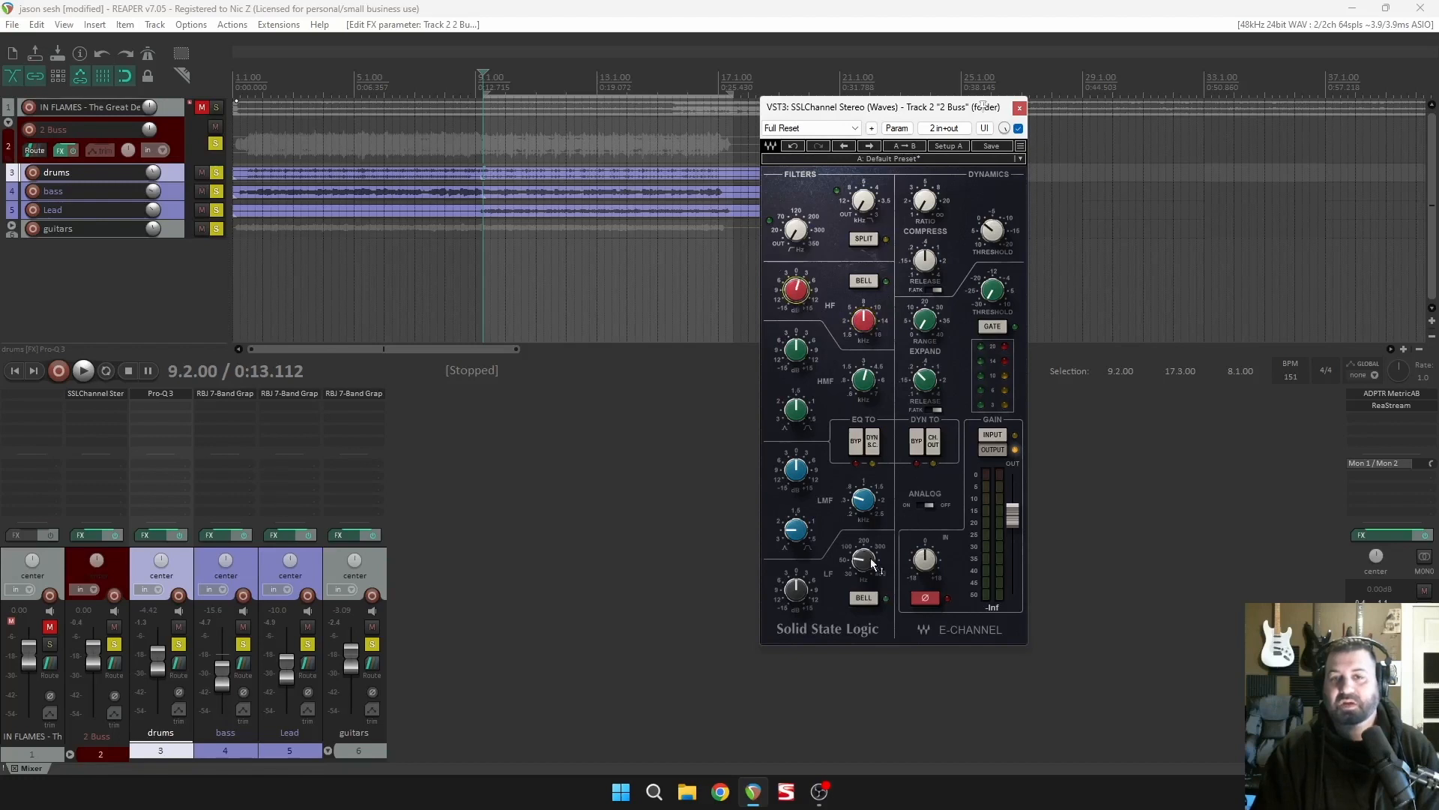
mouse_move(798, 592)
mouse_down()
mouse_move(798, 569)
mouse_move(807, 600)
mouse_move(798, 592)
mouse_up()
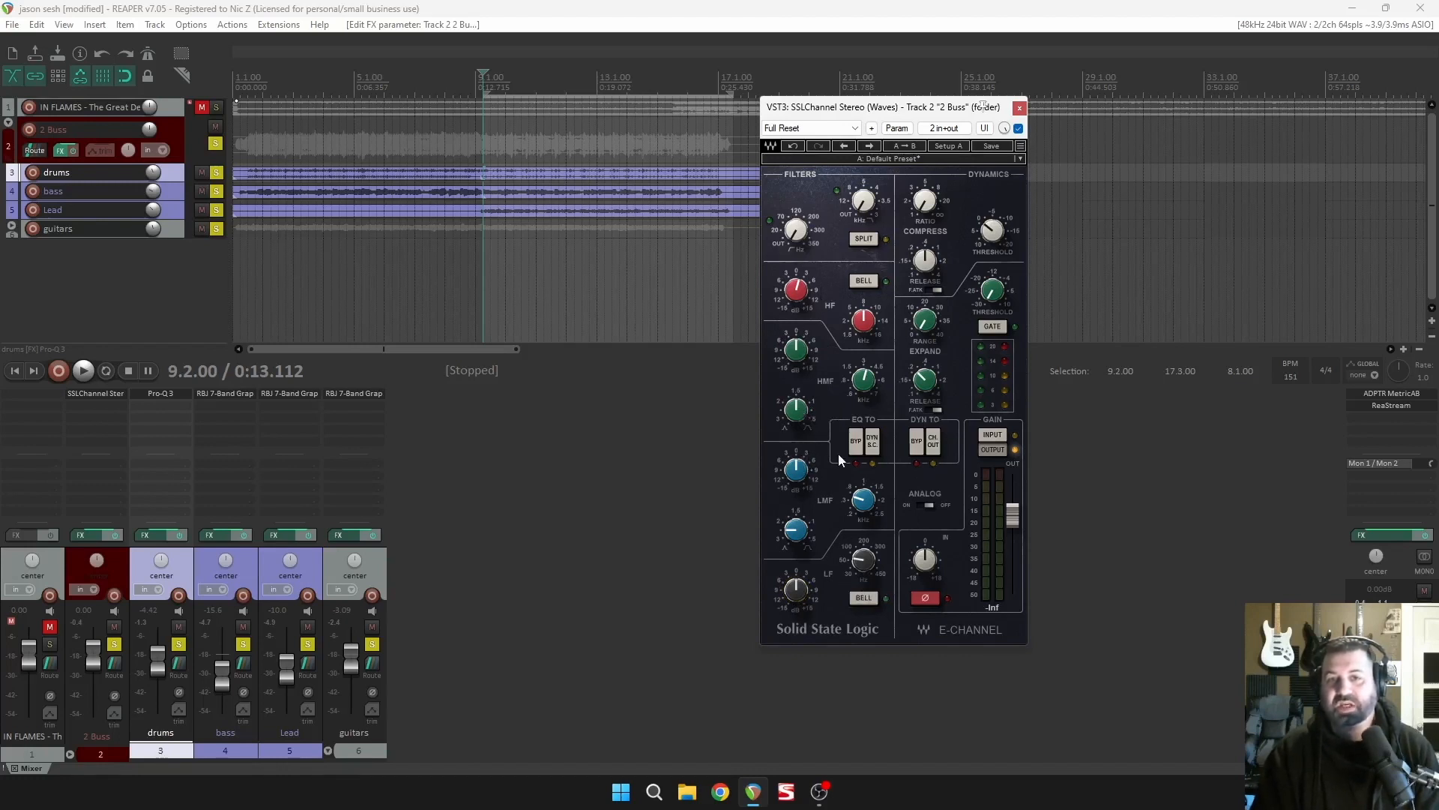
mouse_move(860, 503)
mouse_down()
mouse_move(860, 534)
mouse_move(862, 477)
mouse_up()
mouse_move(798, 531)
mouse_down()
mouse_move(797, 549)
mouse_move(797, 520)
mouse_up()
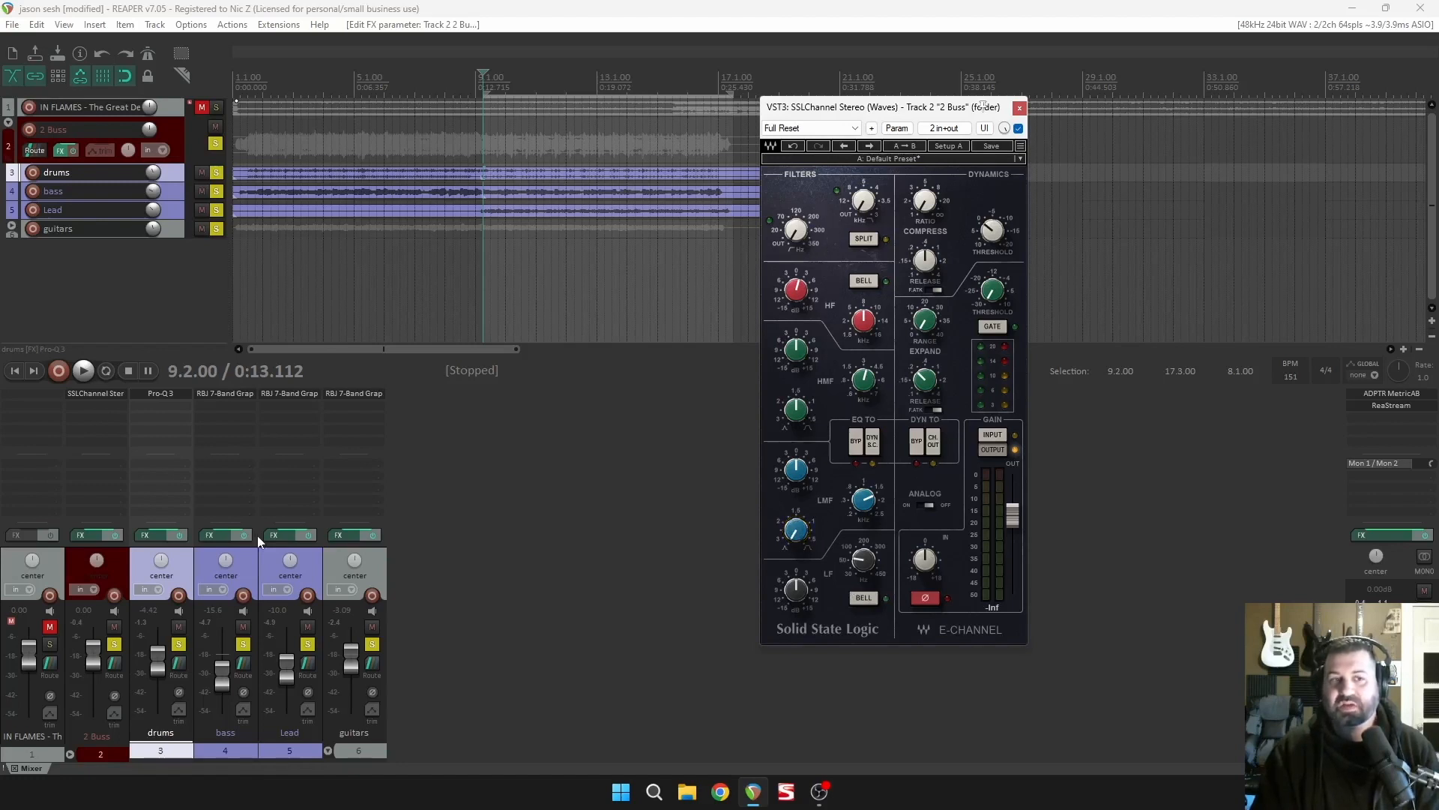
Check the existing Pro-Q 3 curve on the drums track and add a second VST3 Pro-Q 3 (FabFilter) there.
click(185, 395)
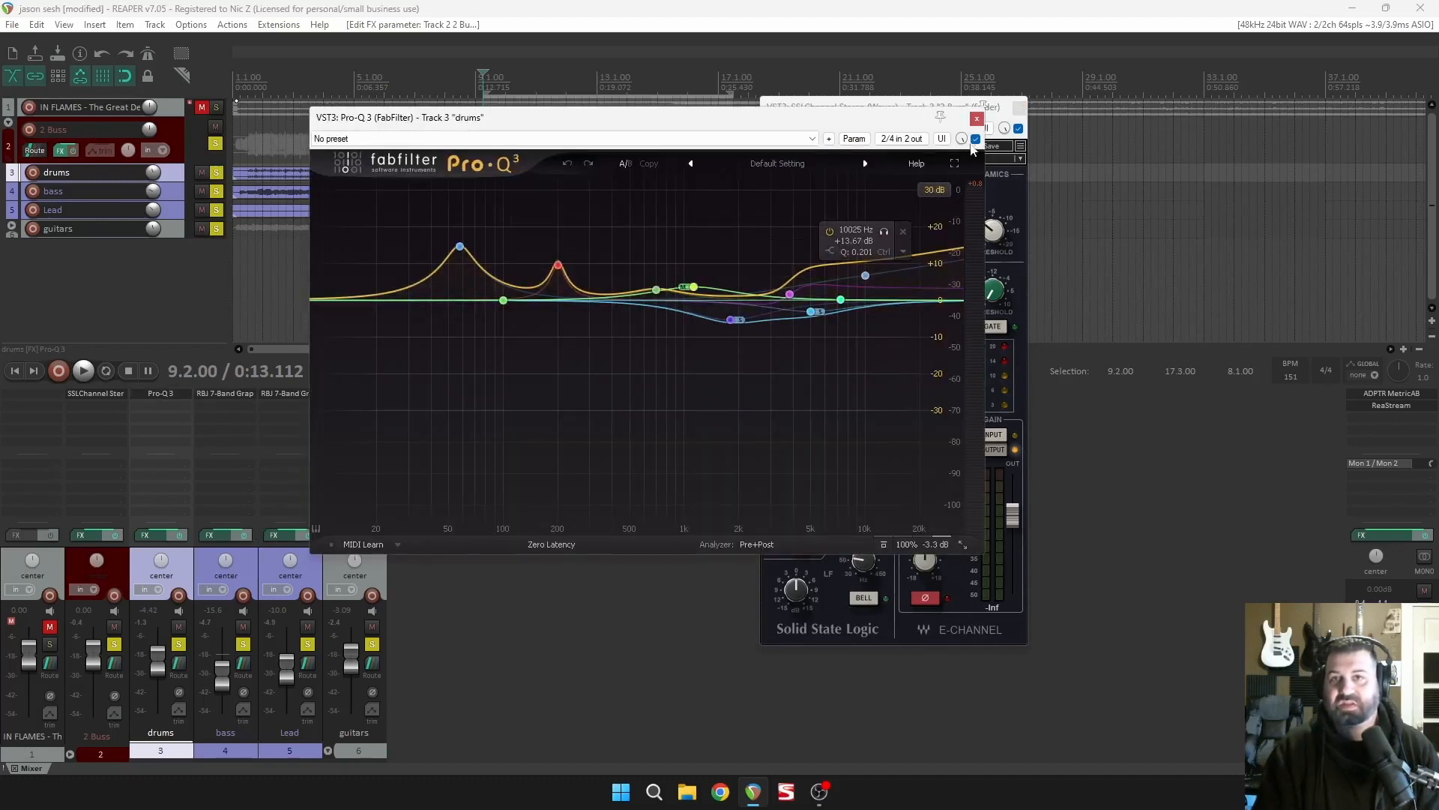
click(977, 120)
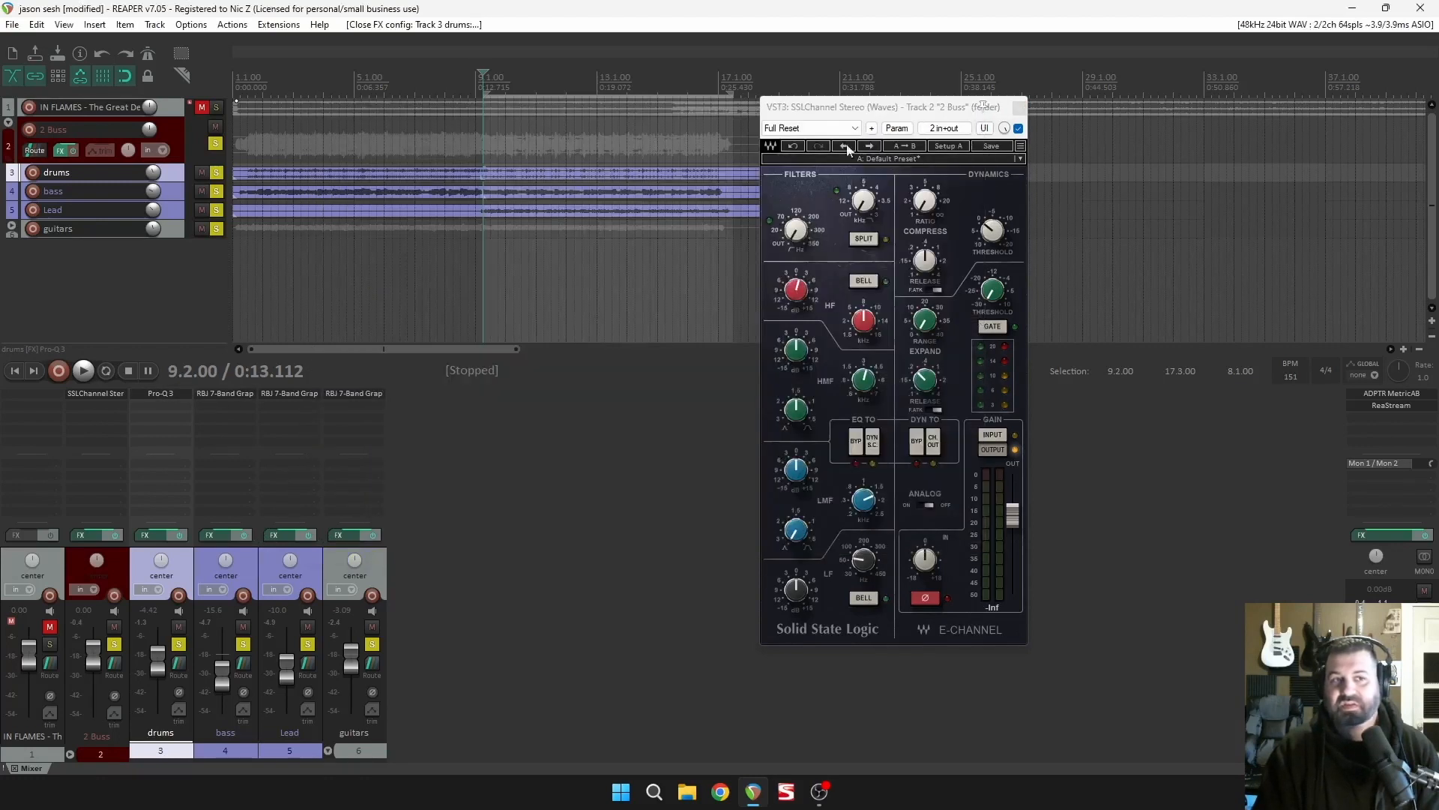
double_click(164, 409)
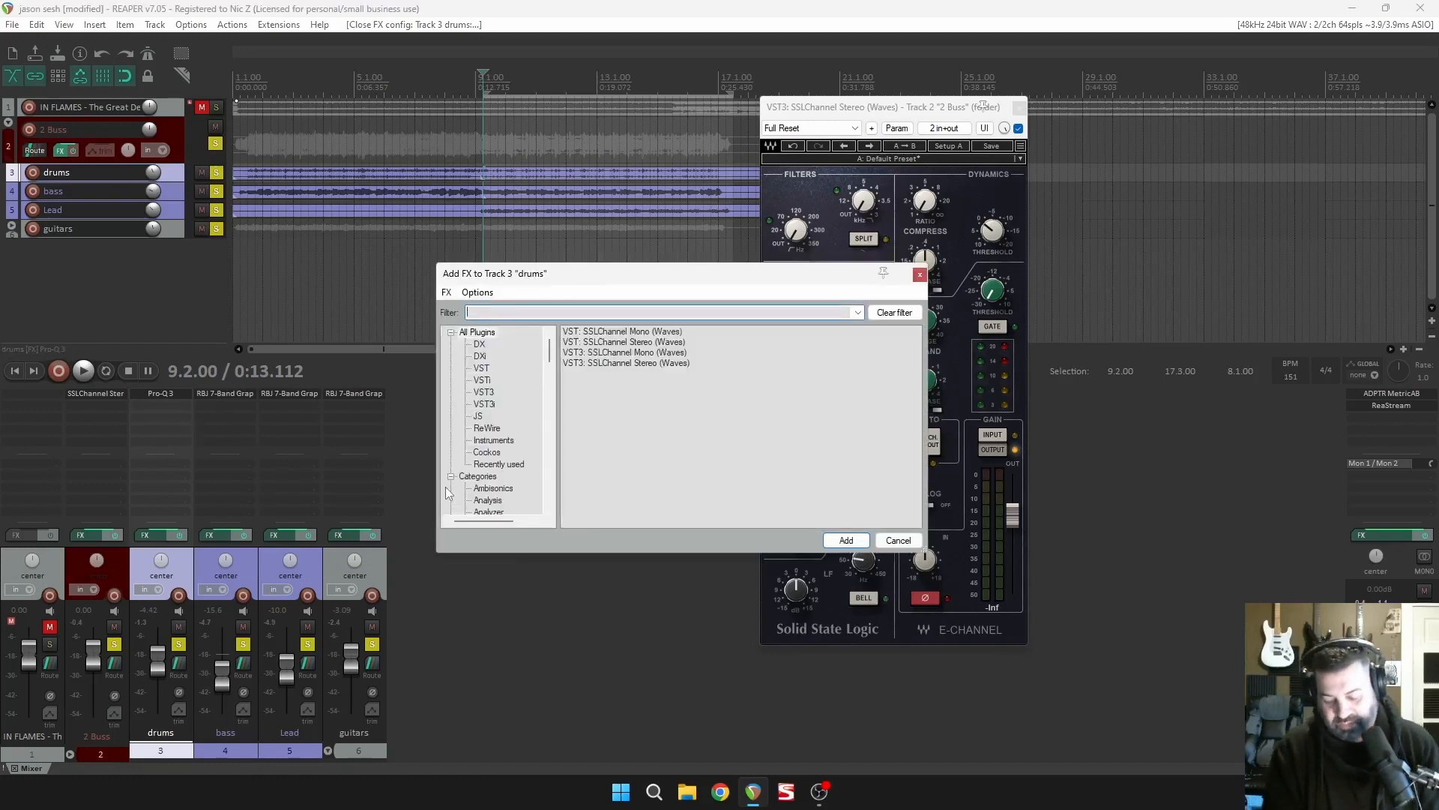
key(BackSpace)
text(pro)
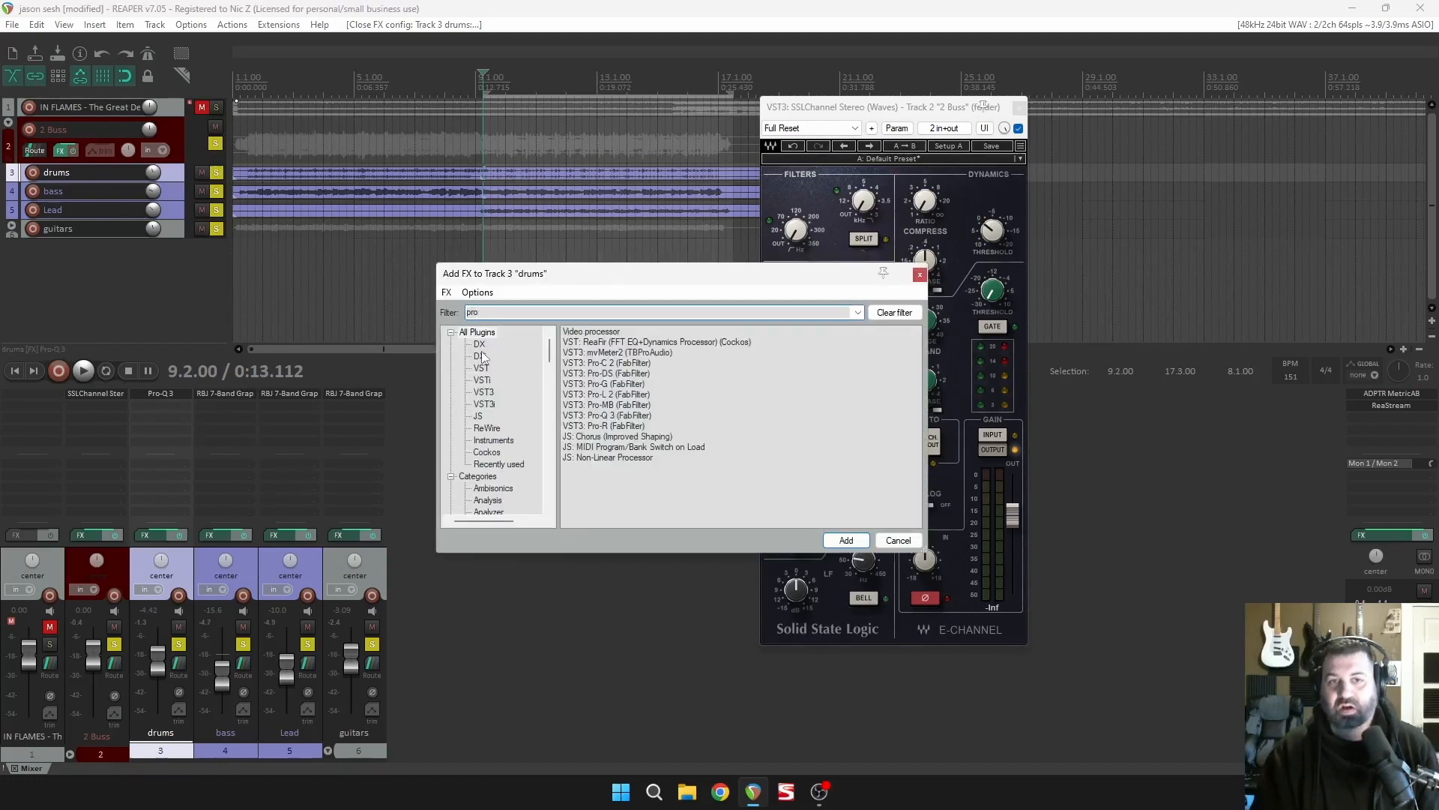
click(615, 414)
click(845, 540)
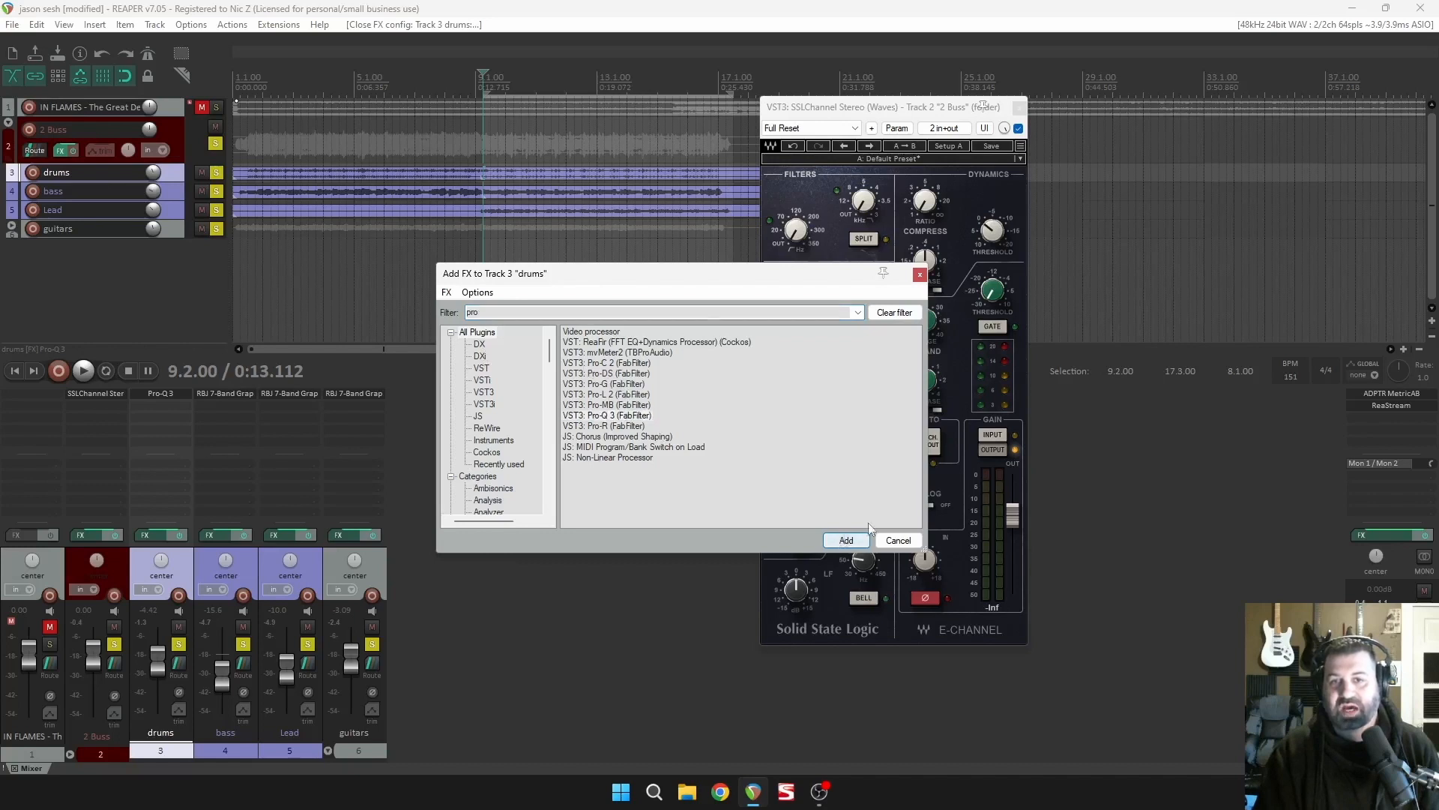
Create a bell band at 602.50 Hz with +4.08 dB gain and vary its width, ending at Q 0.314.
drag(356, 235, 359, 202)
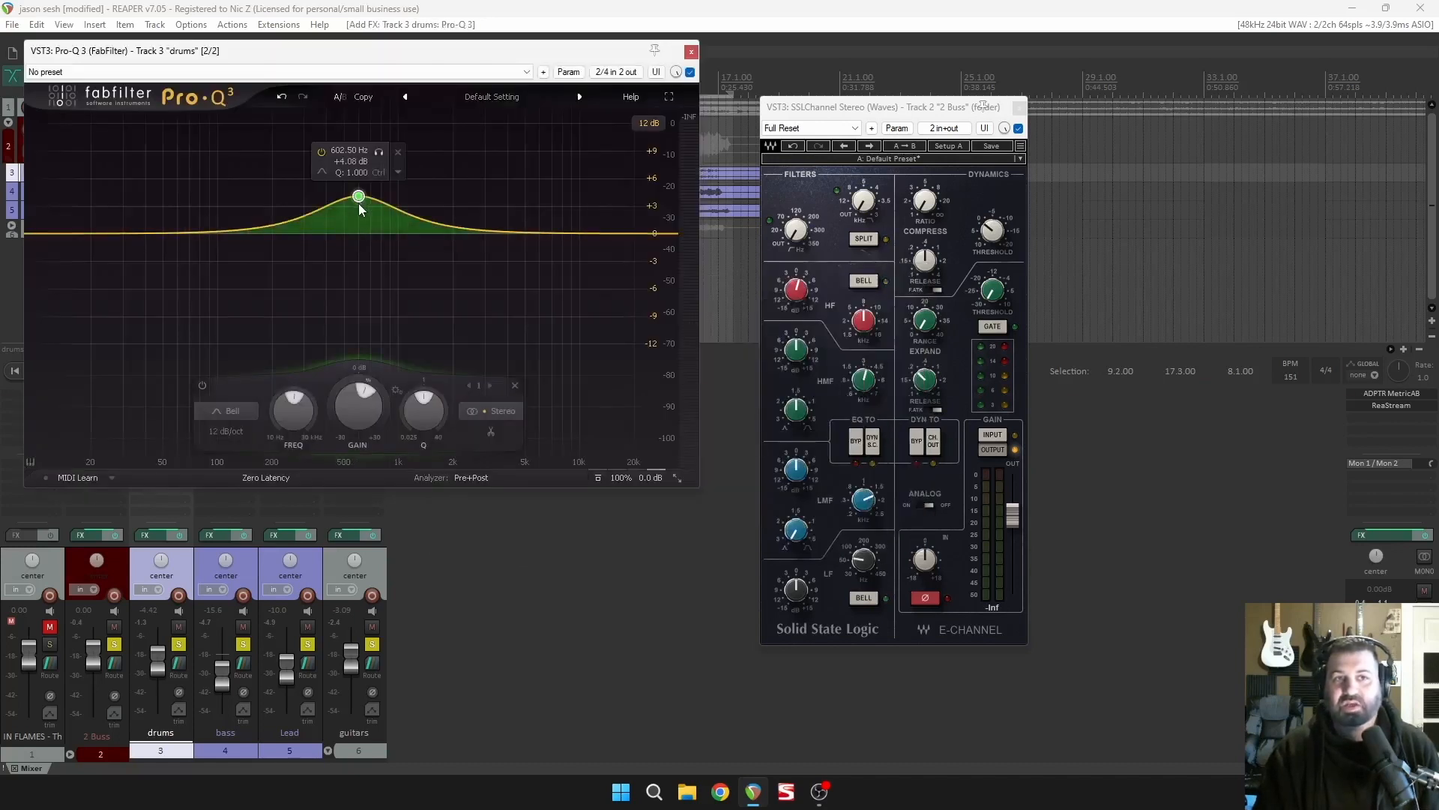
scroll(359, 199, down, 10)
scroll(358, 200, up, 8)
scroll(358, 200, down, 8)
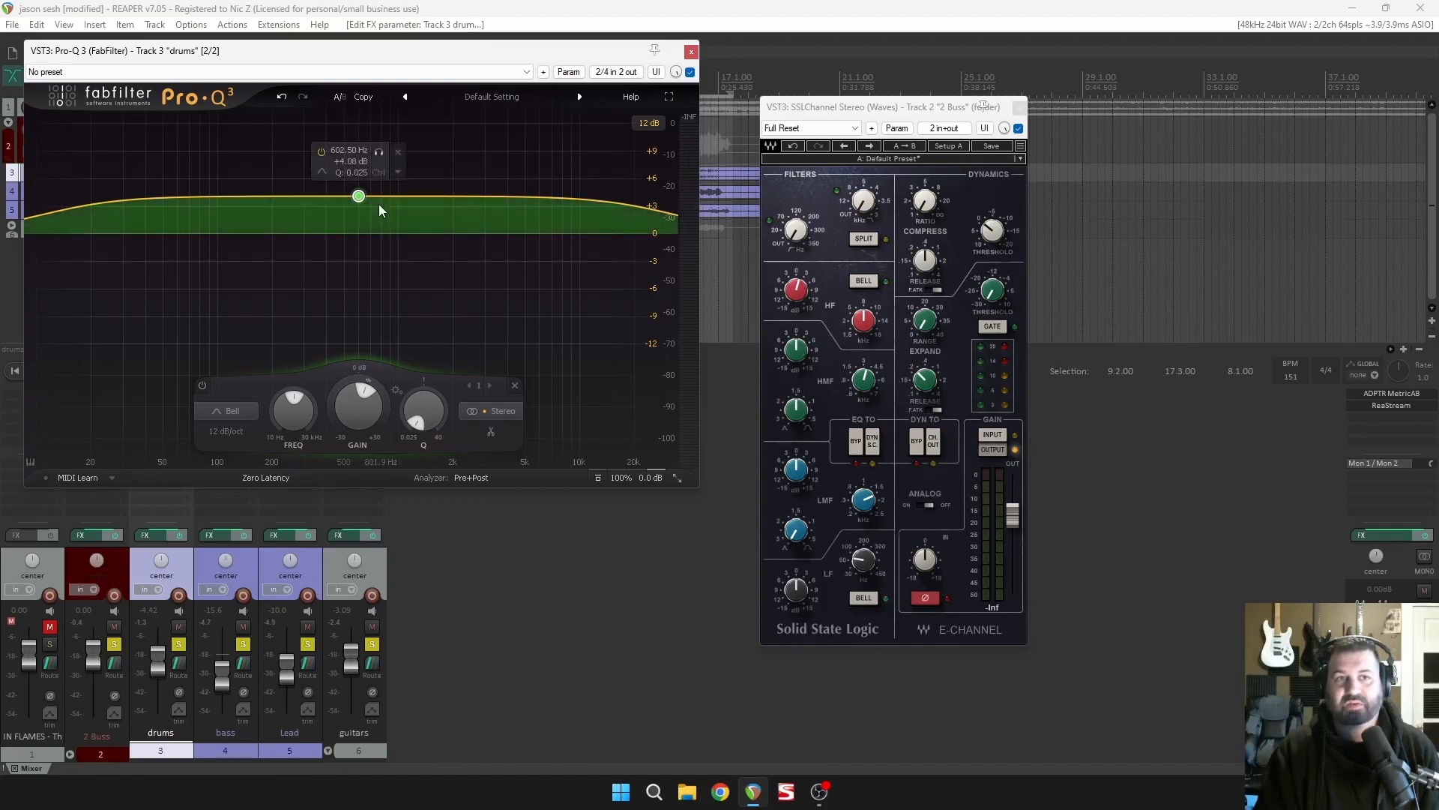
scroll(360, 201, up, 8)
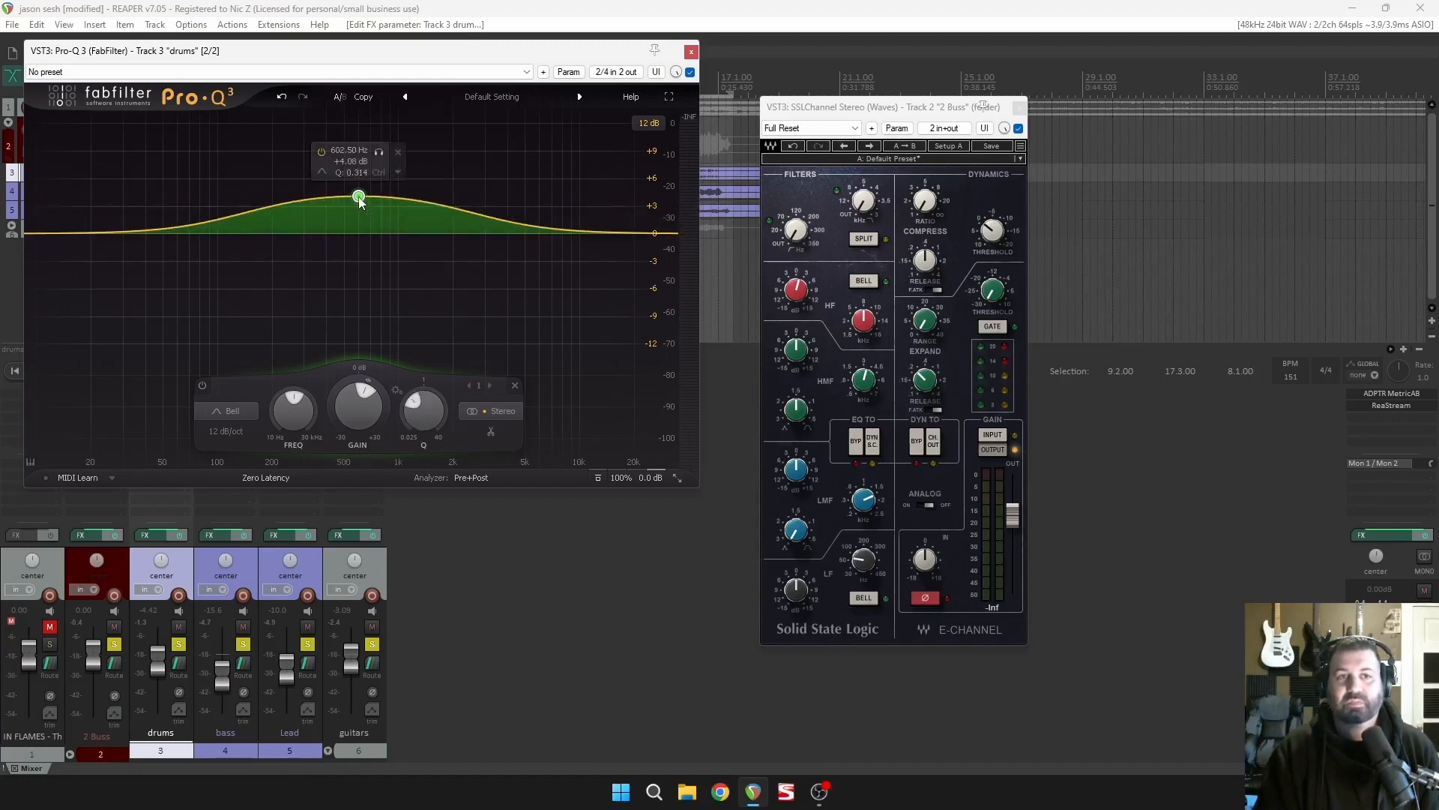
Switch the band between Mid, Side and Left placement, move it to 998.49 Hz at +3.18 dB, and return it to Stereo.
click(497, 411)
click(505, 377)
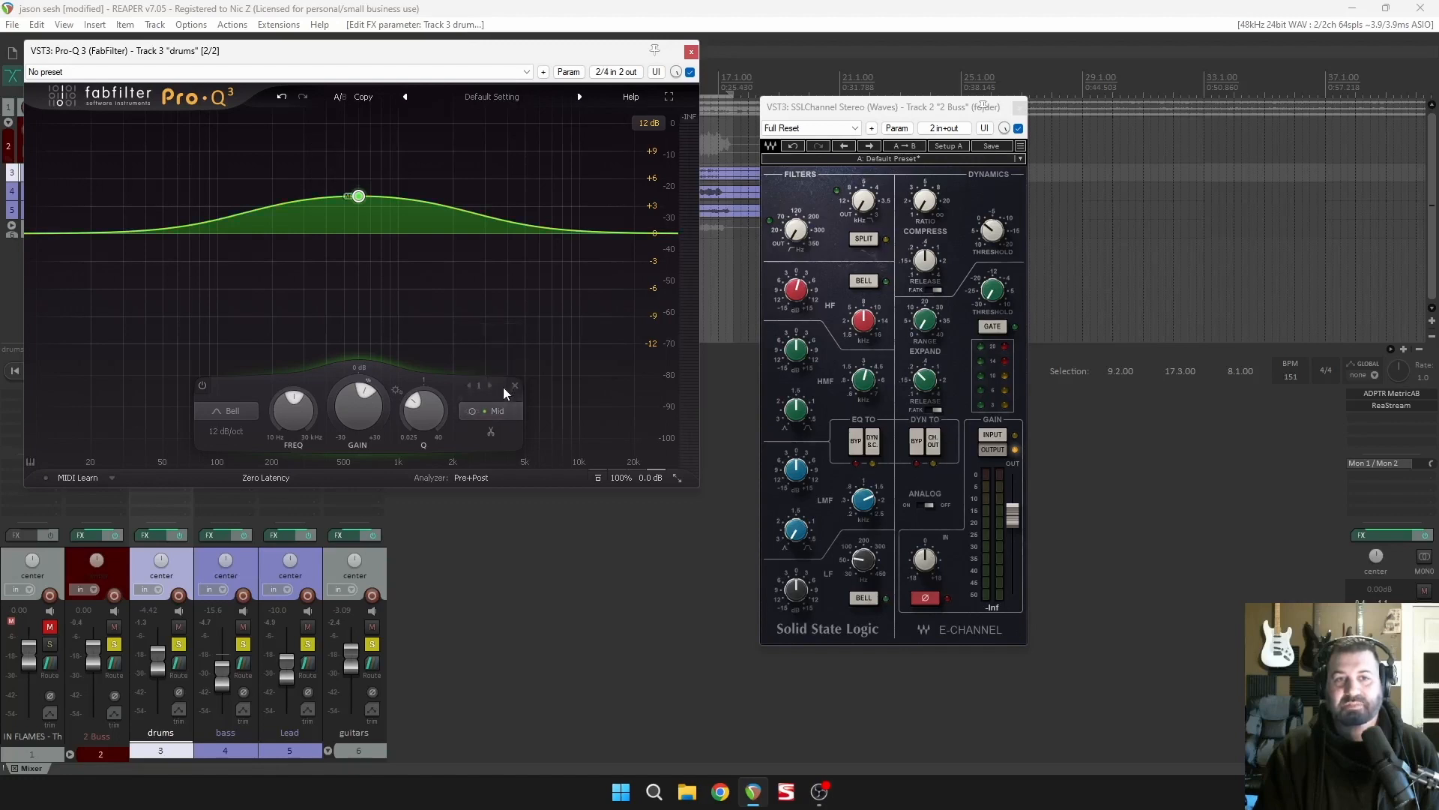
click(501, 410)
click(506, 394)
click(506, 410)
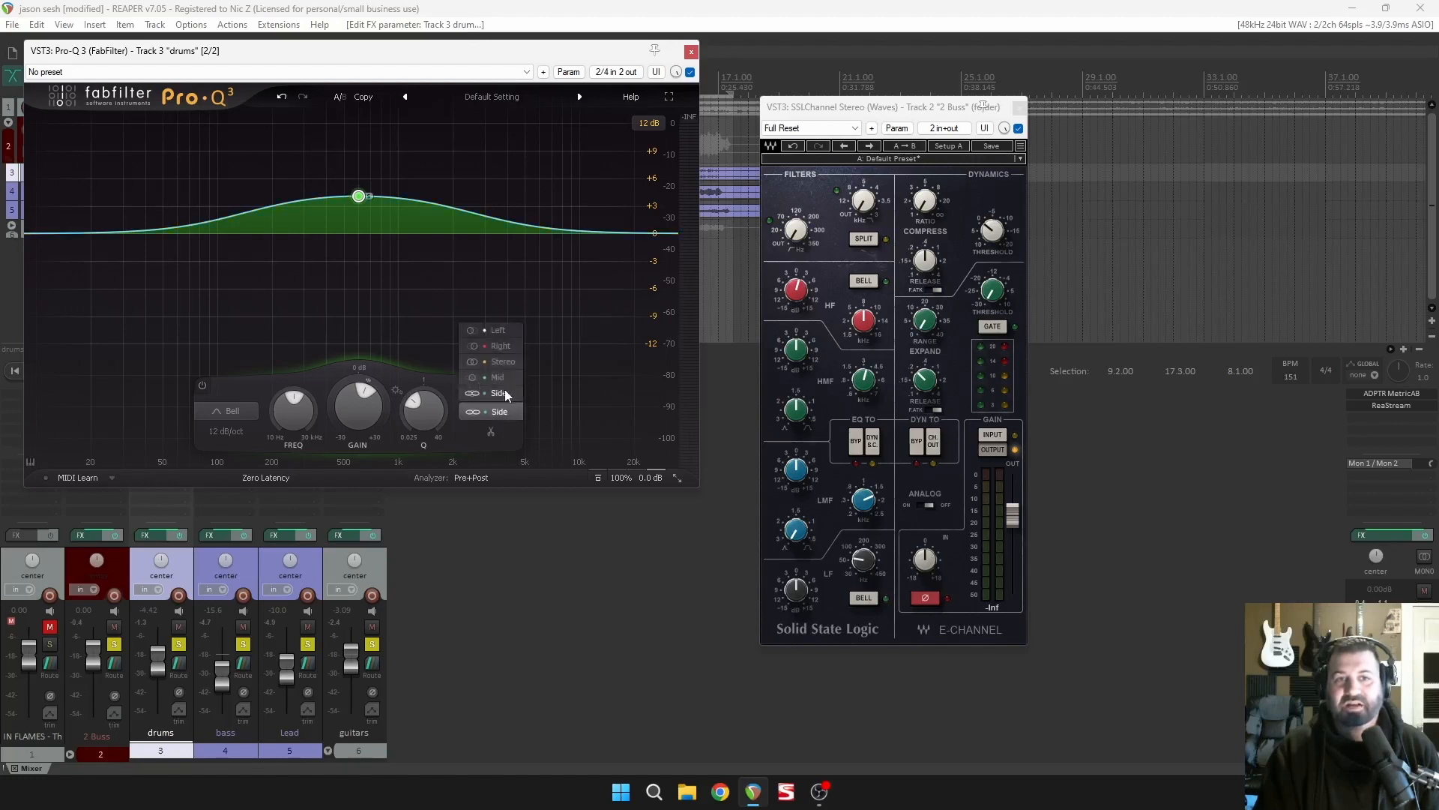
click(507, 326)
drag(359, 196, 402, 211)
click(541, 416)
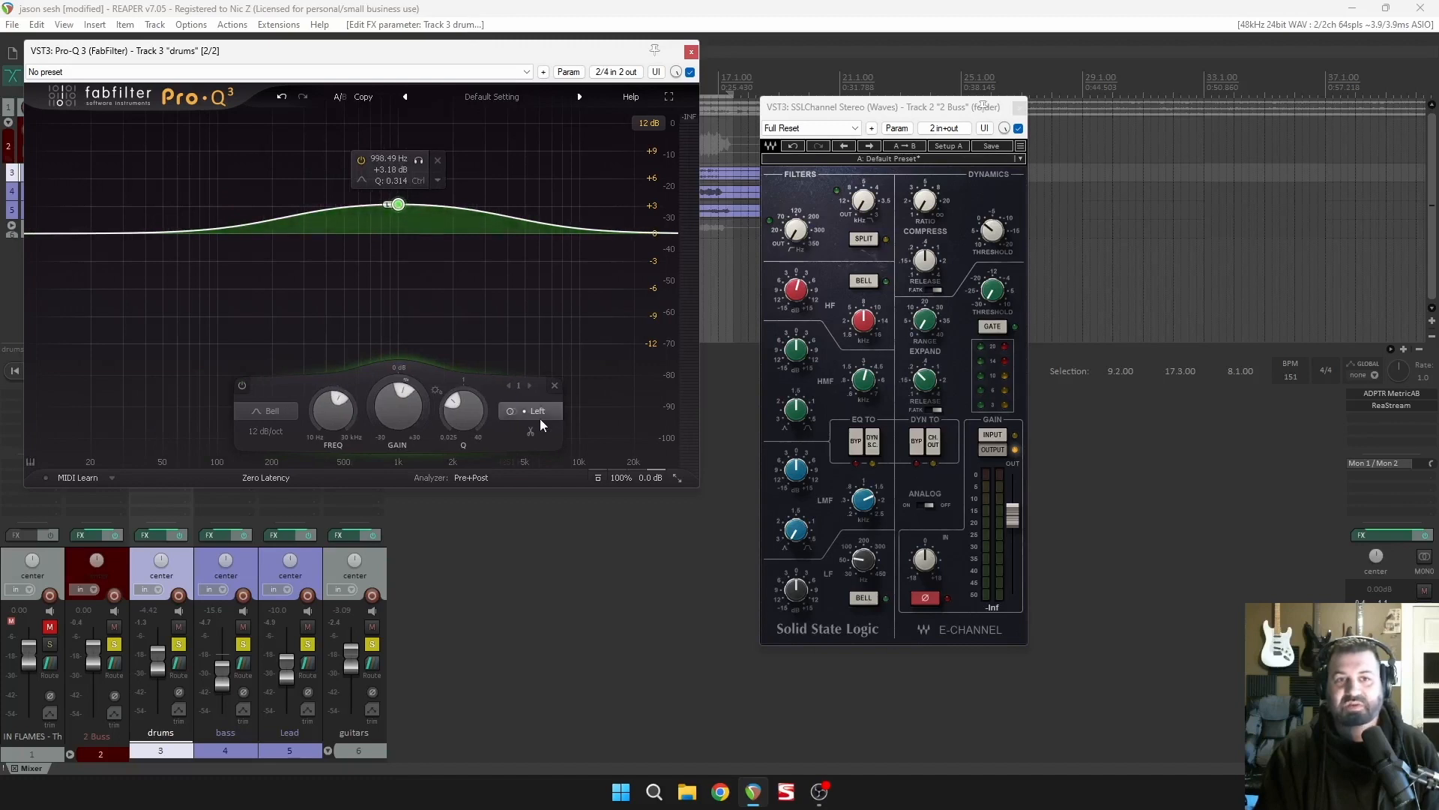
click(539, 361)
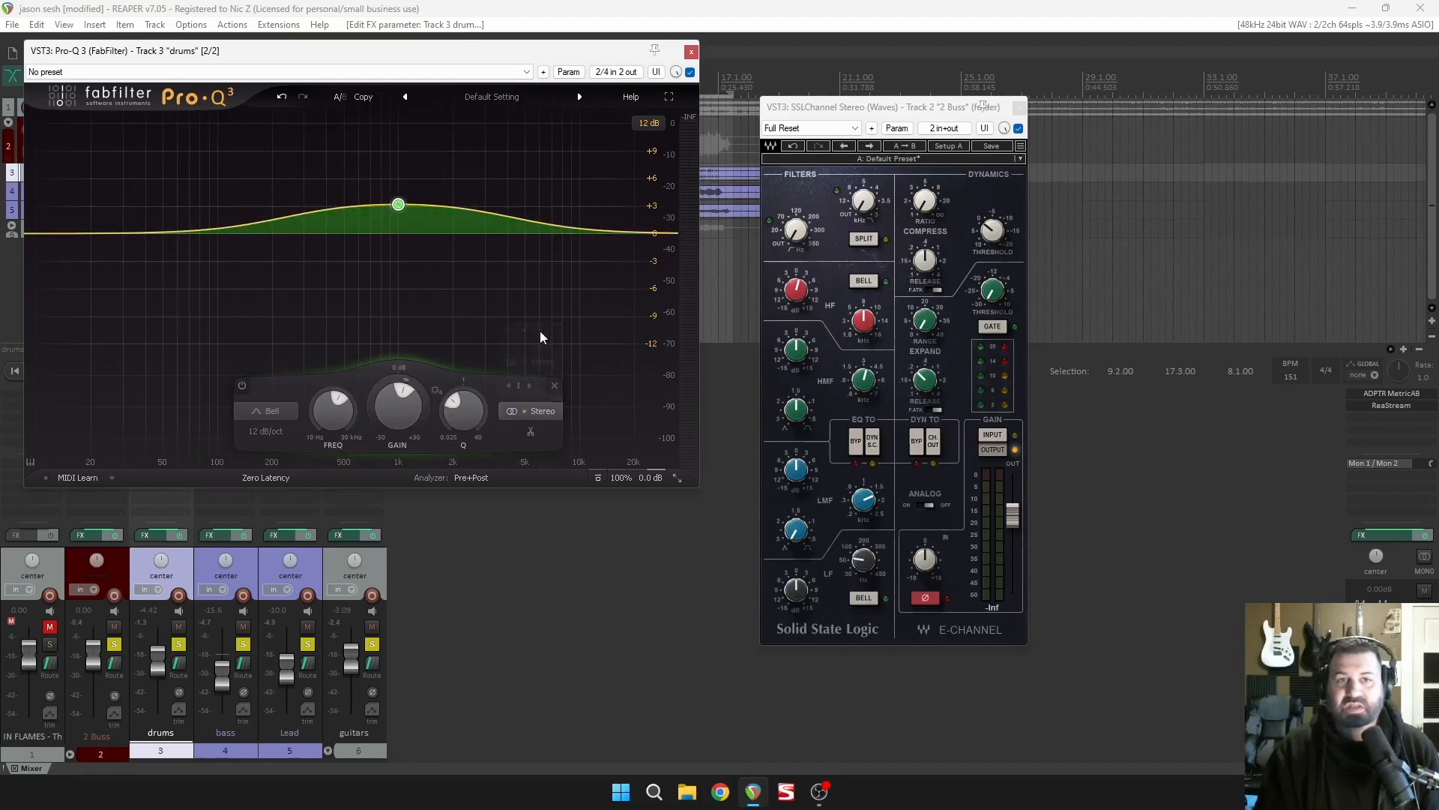
Lower the 998.49 Hz band to -0.73 dB, and close and remove the second Pro-Q 3 from the drums track.
drag(398, 204, 401, 240)
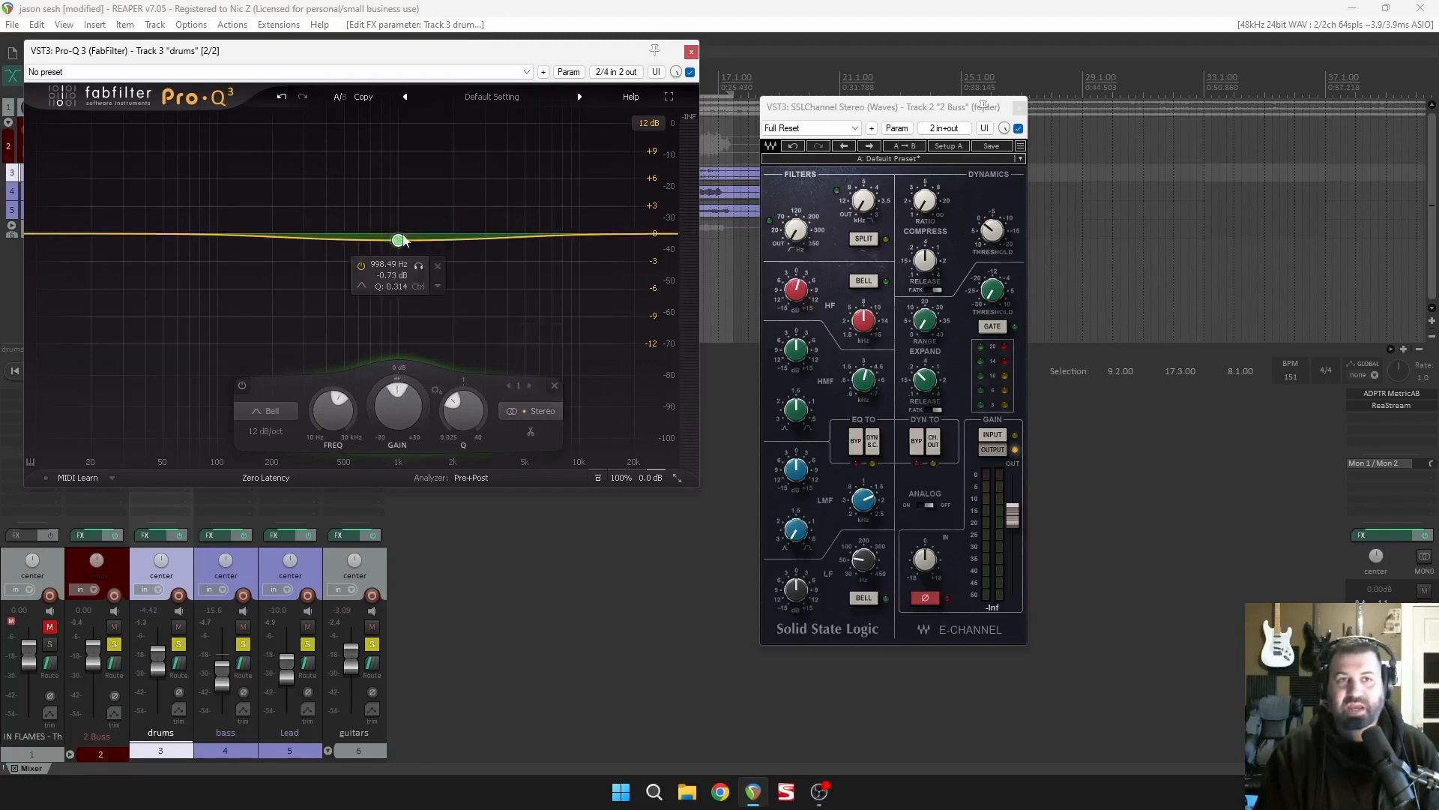
click(692, 51)
alt+click(181, 409)
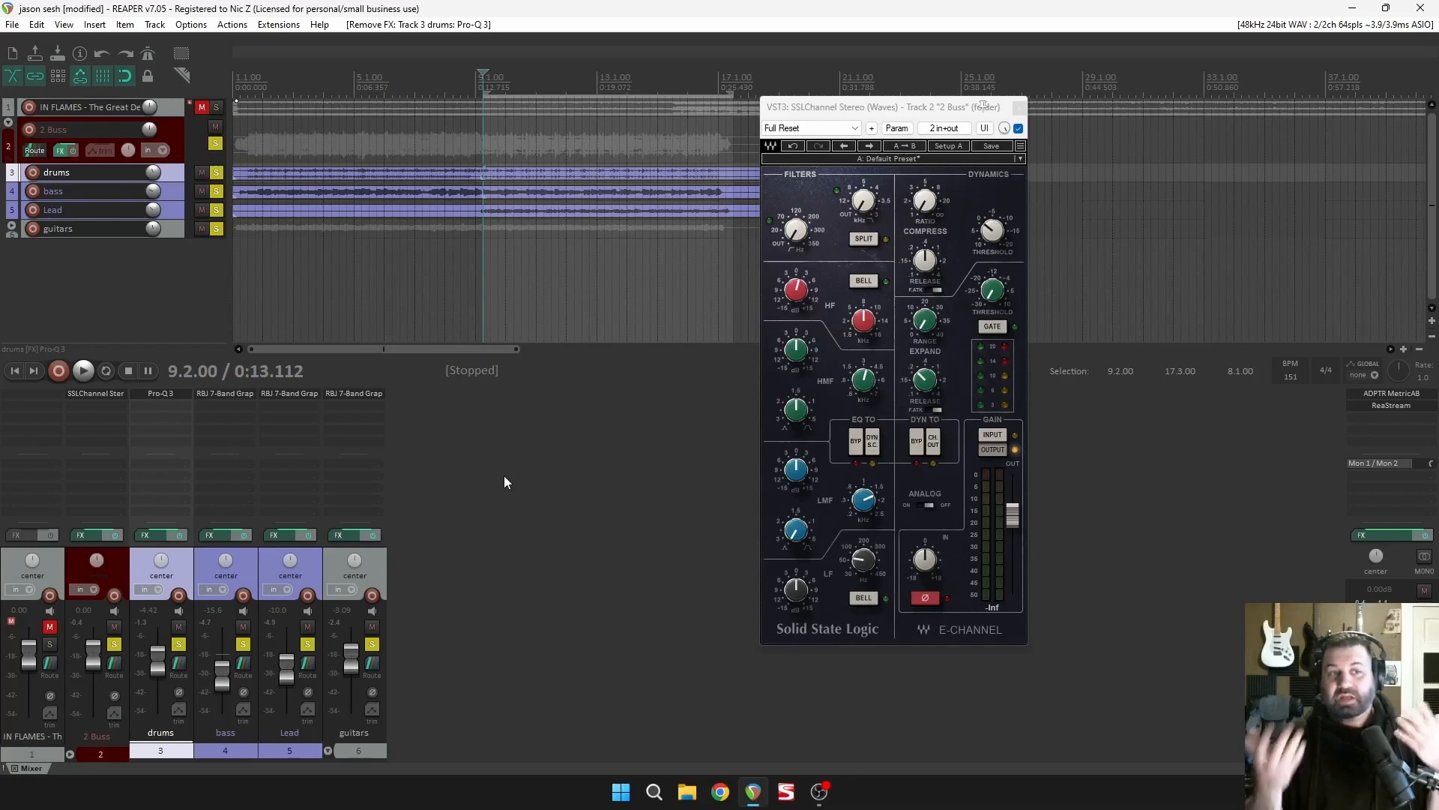
Review the EQ on the guitars track, and close both it and the 2 Buss SSLChannel window.
click(376, 395)
click(803, 239)
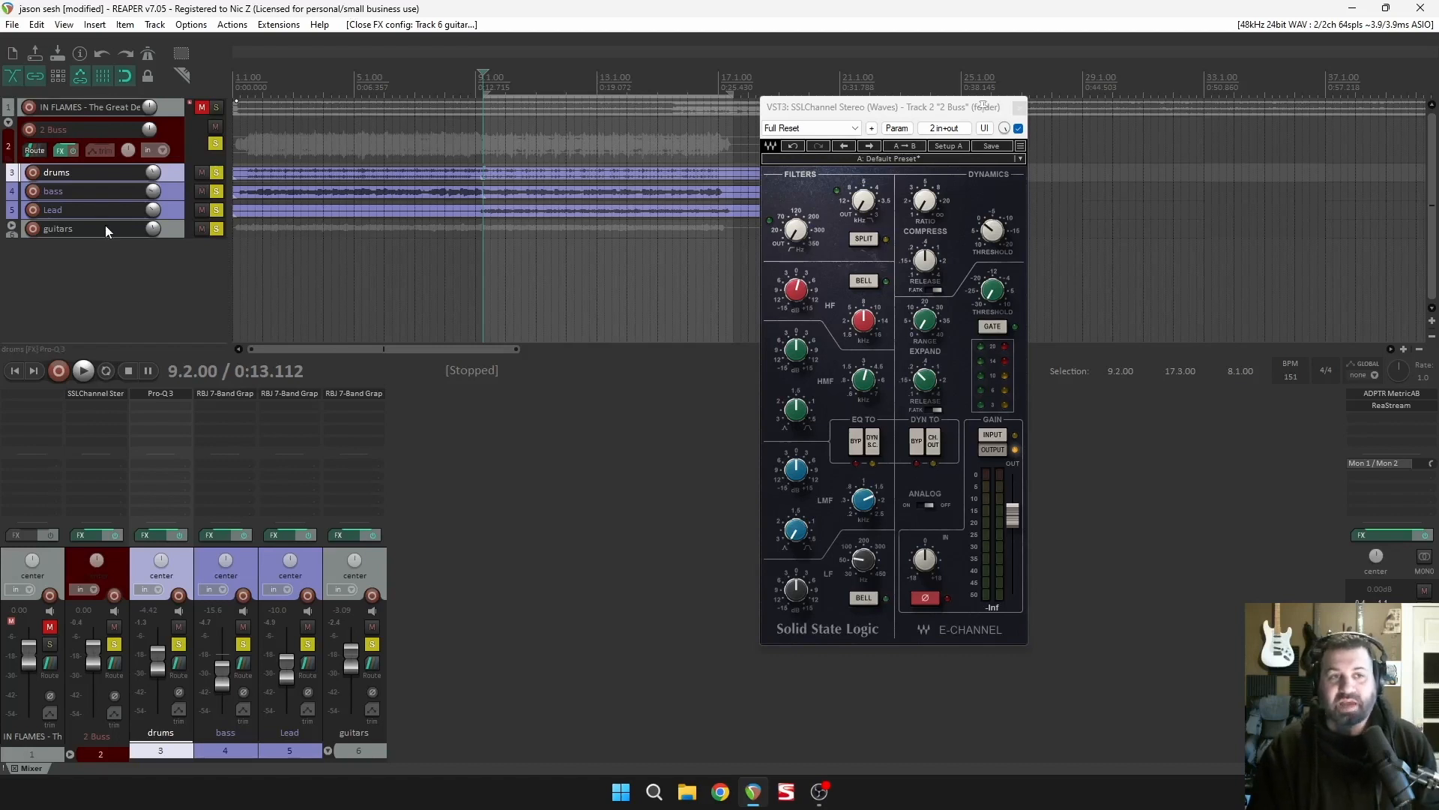
drag(903, 107, 801, 134)
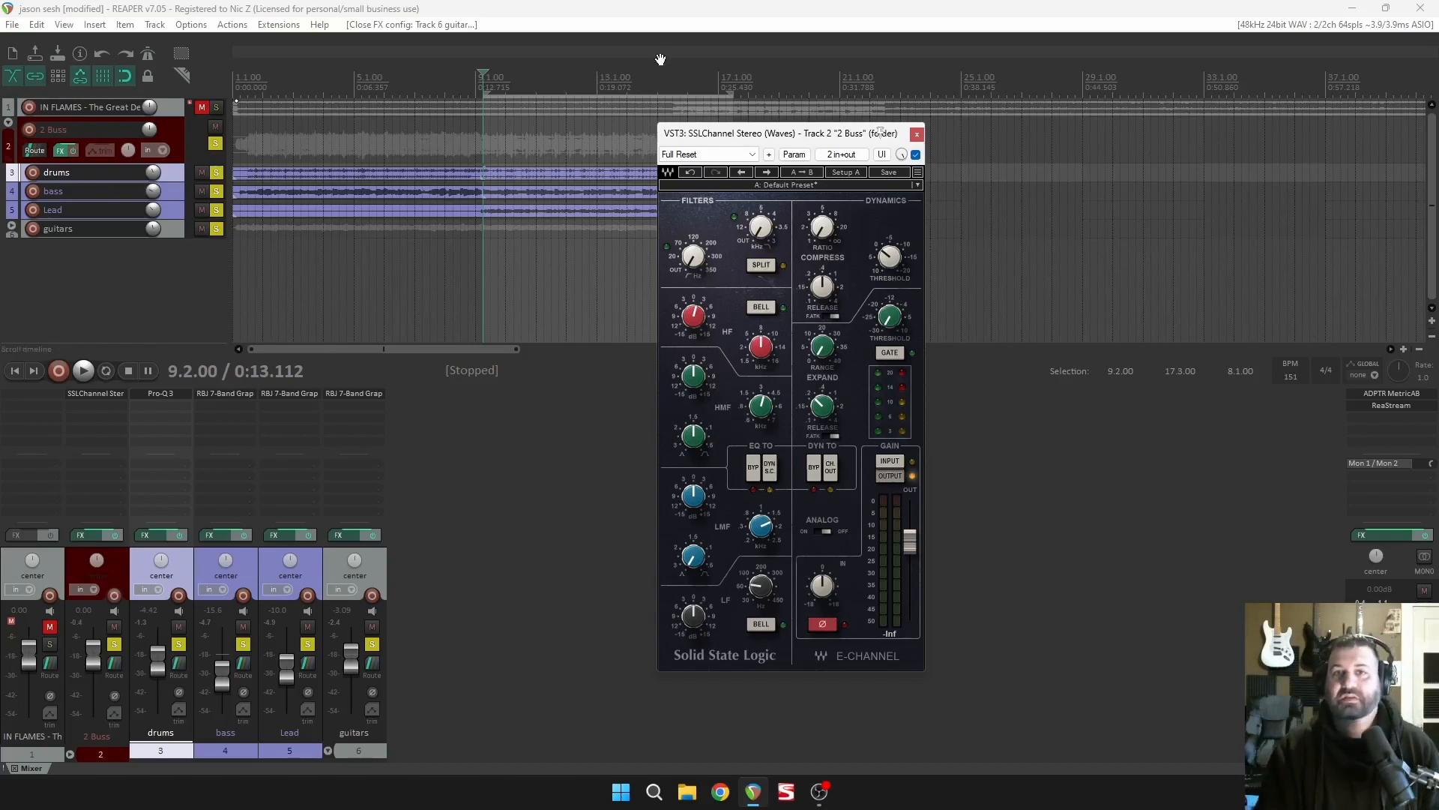
click(917, 134)
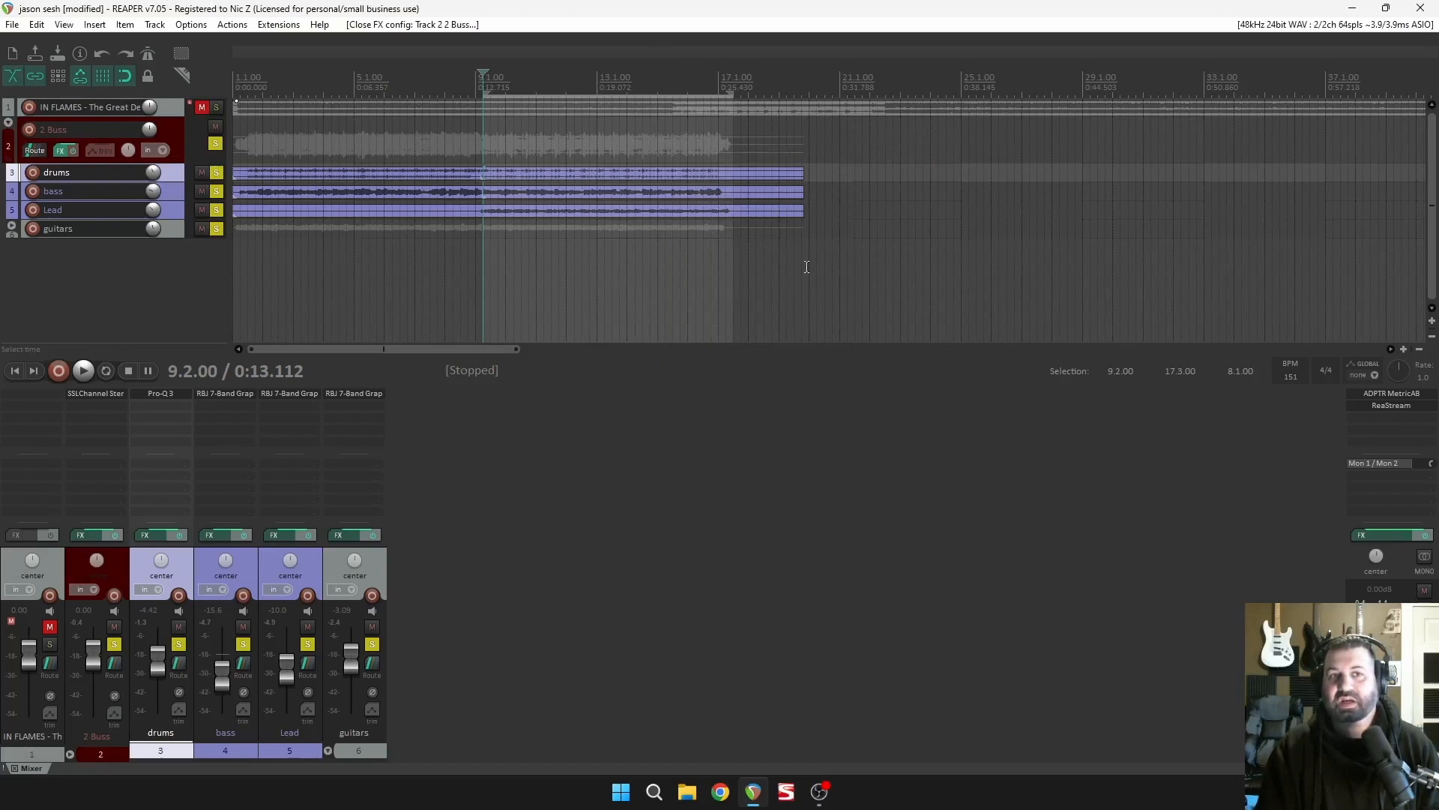
Return the playhead to the start and unsolo the guitars, Lead, bass, drums and 2 Buss tracks, leaving the 2 Buss unmuted.
scroll(648, 302, down, 3)
click(13, 375)
click(216, 231)
click(217, 211)
click(217, 193)
click(217, 173)
click(216, 128)
click(216, 142)
click(217, 131)
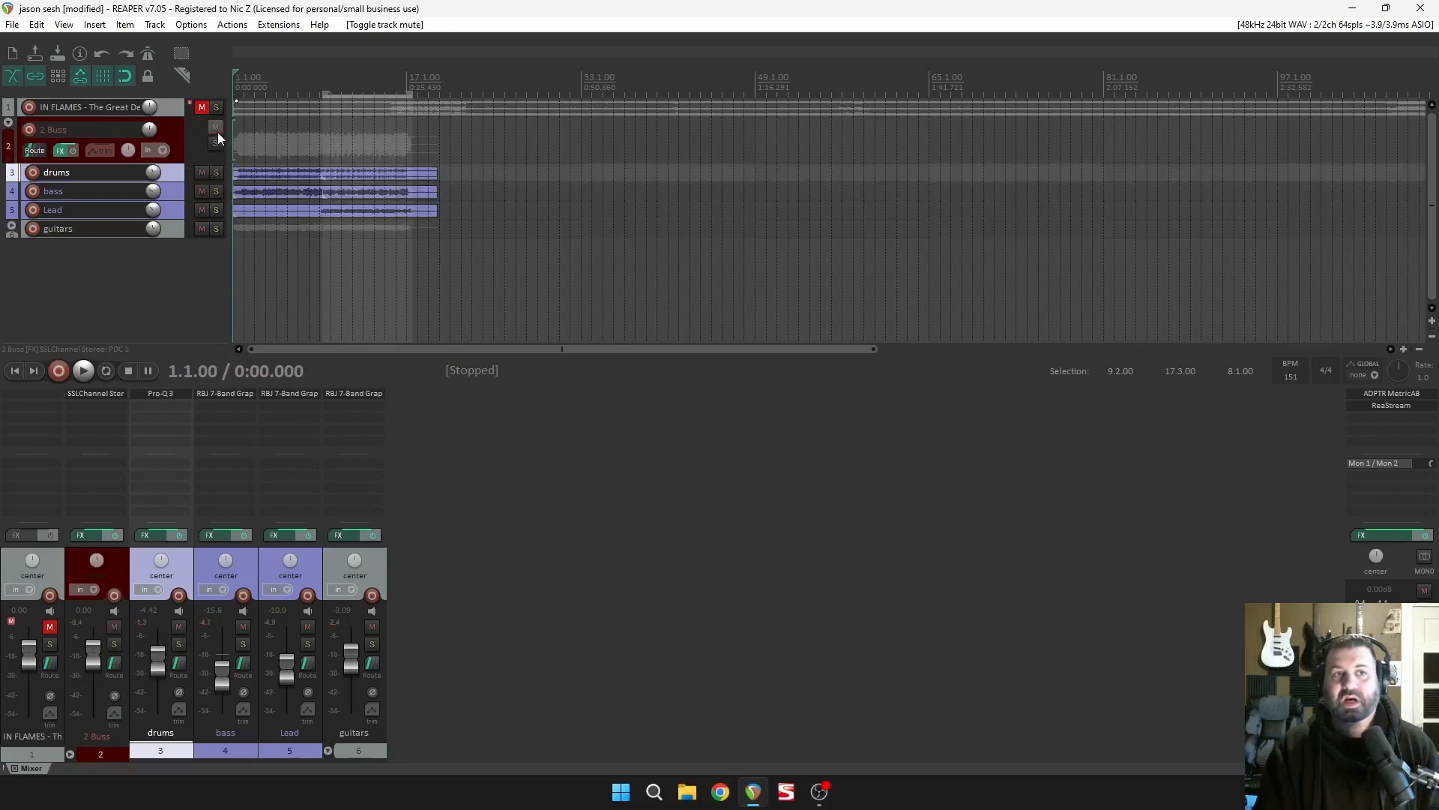
scroll(523, 175, down, 3)
scroll(360, 116, up, 3)
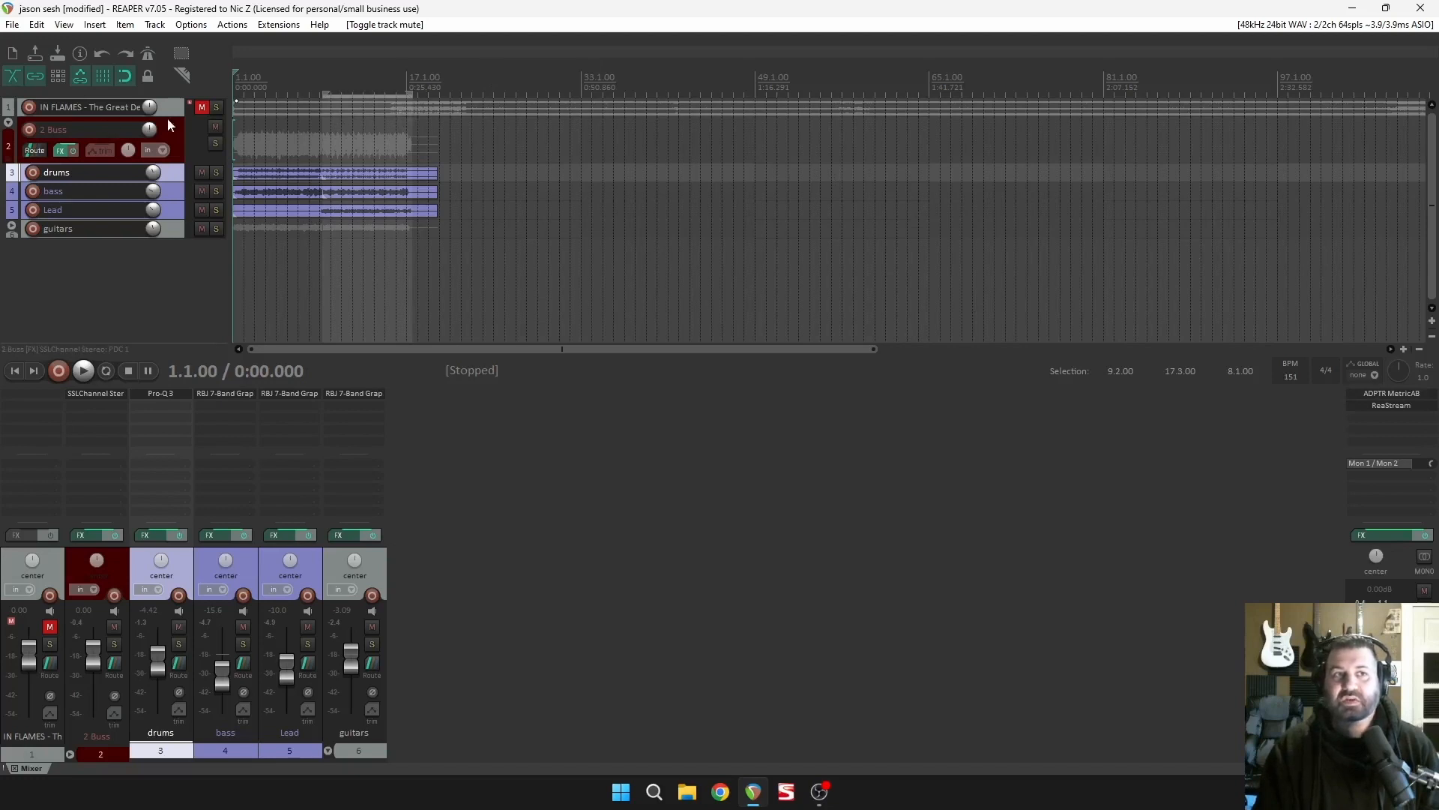
mouse_move(168, 119)
mouse_down()
mouse_move(168, 142)
mouse_move(168, 113)
mouse_up()
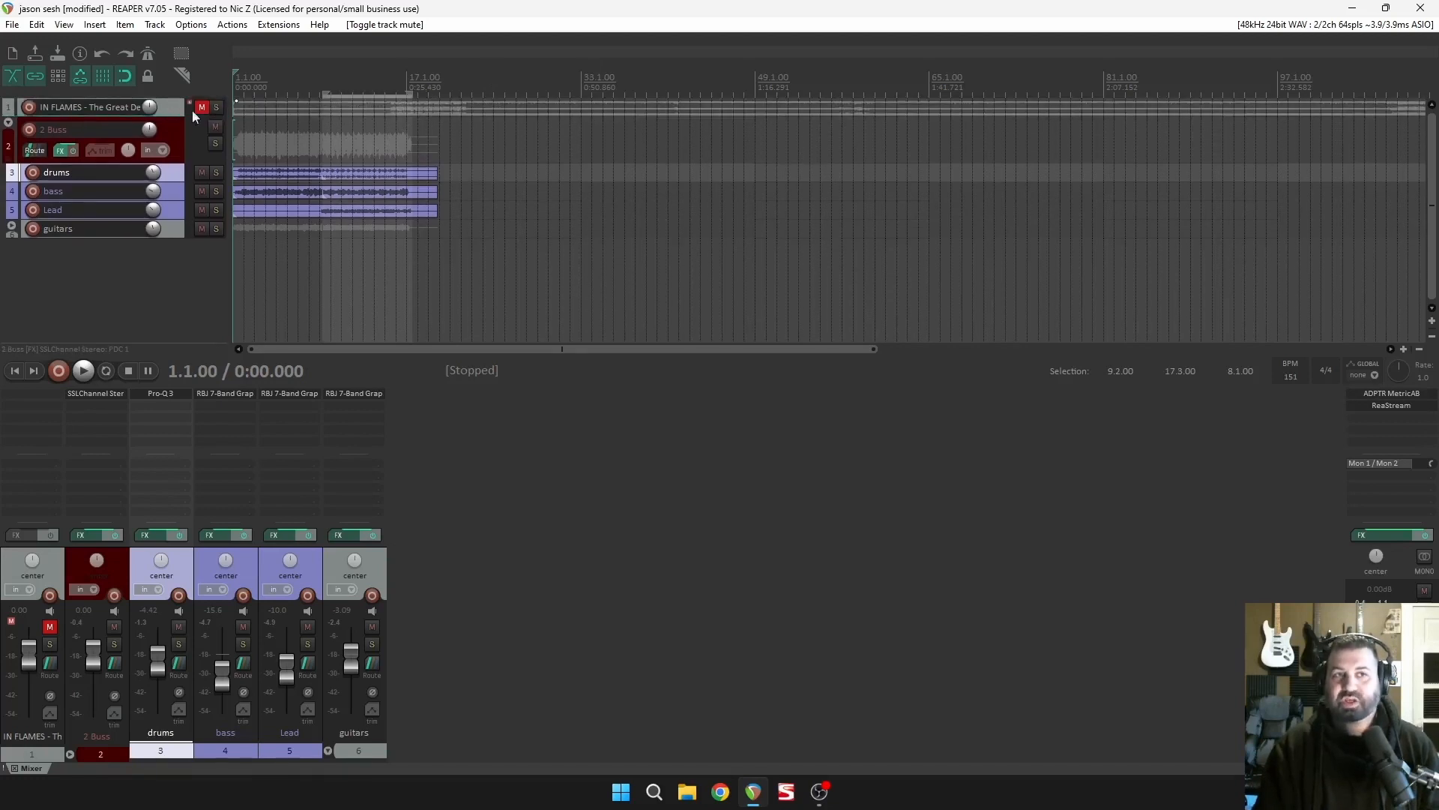
scroll(384, 106, down, 2)
scroll(384, 105, up, 1)
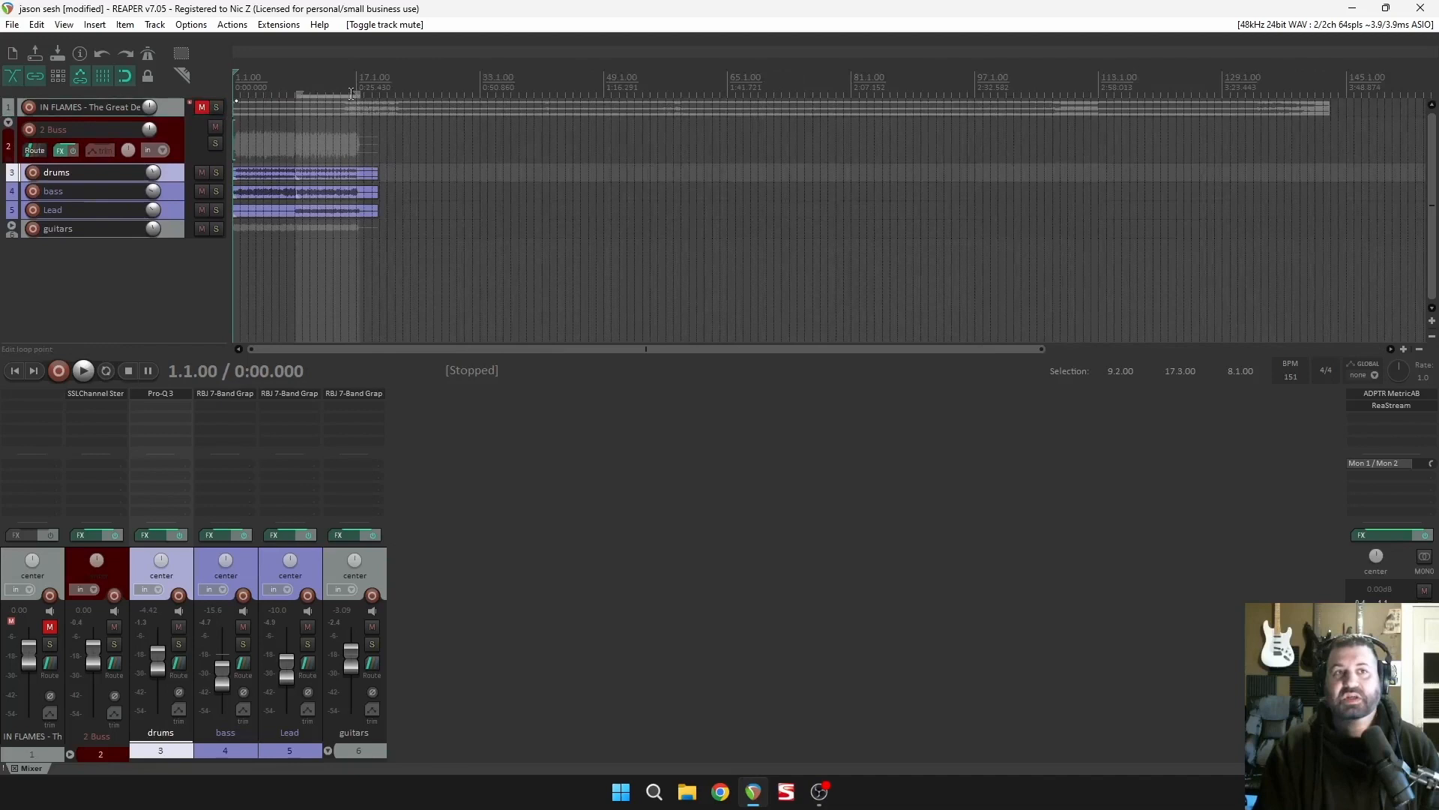